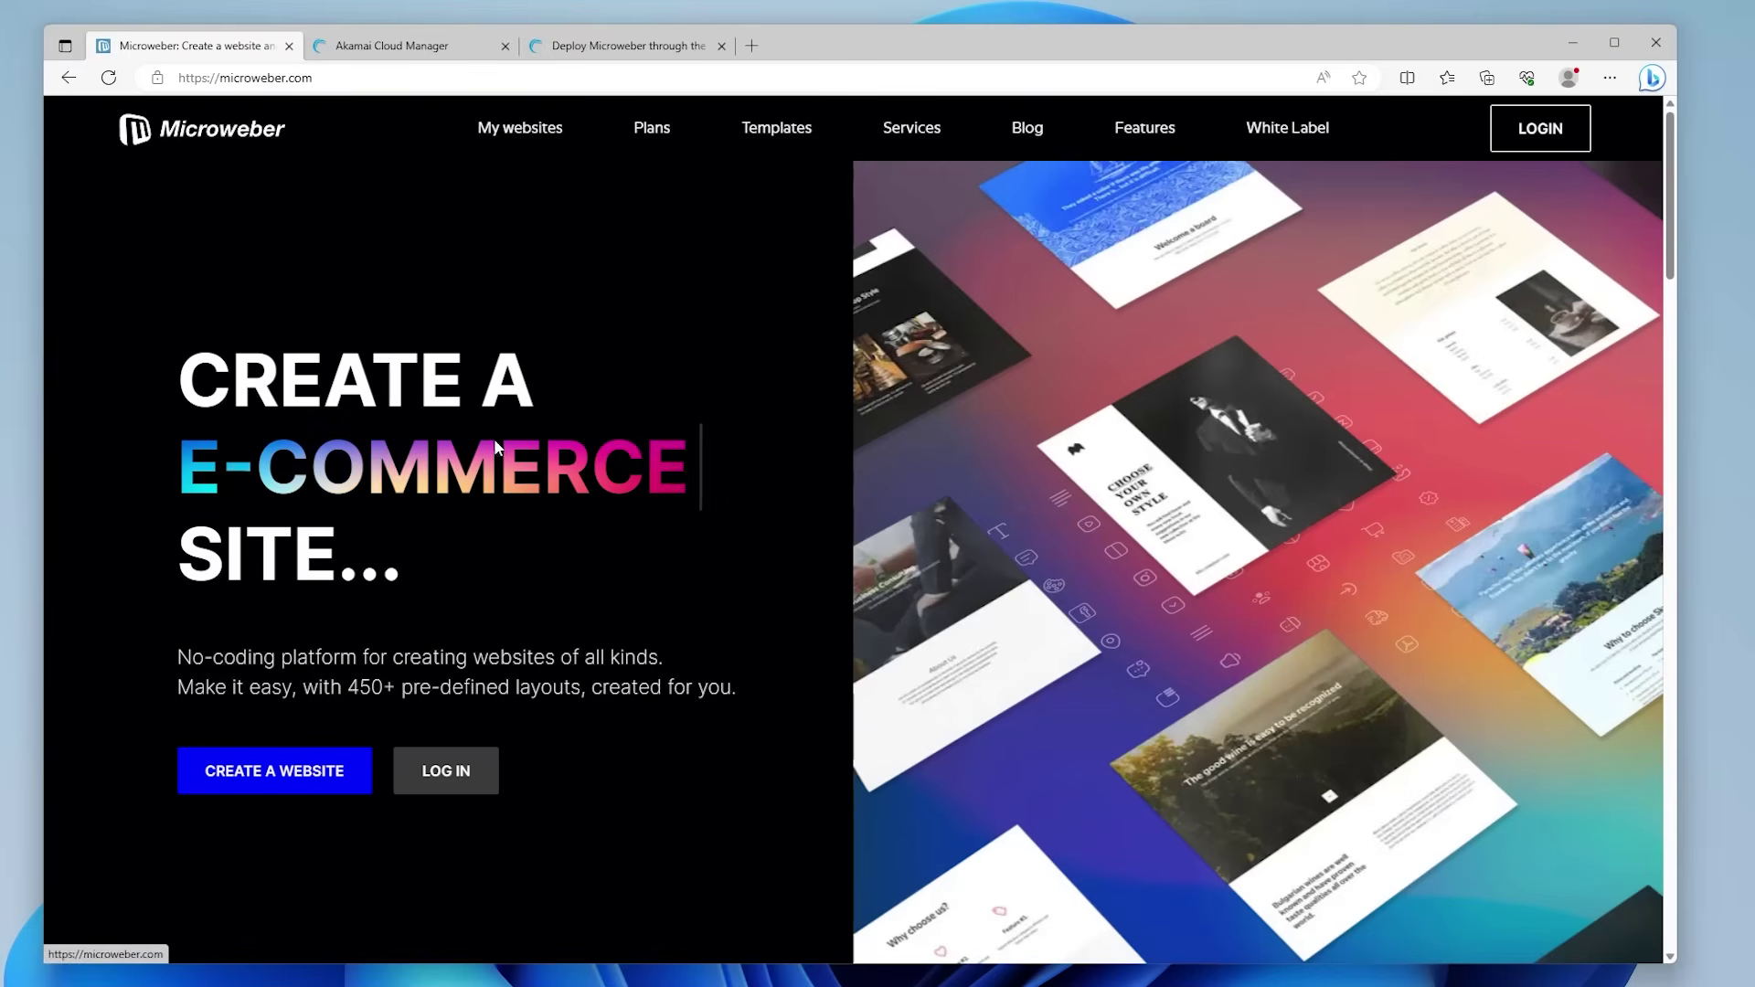
Browse the microweber.com homepage demos, then return to Cloud Manager's Microweber marketplace listing
scroll(711, 616, "down", 10)
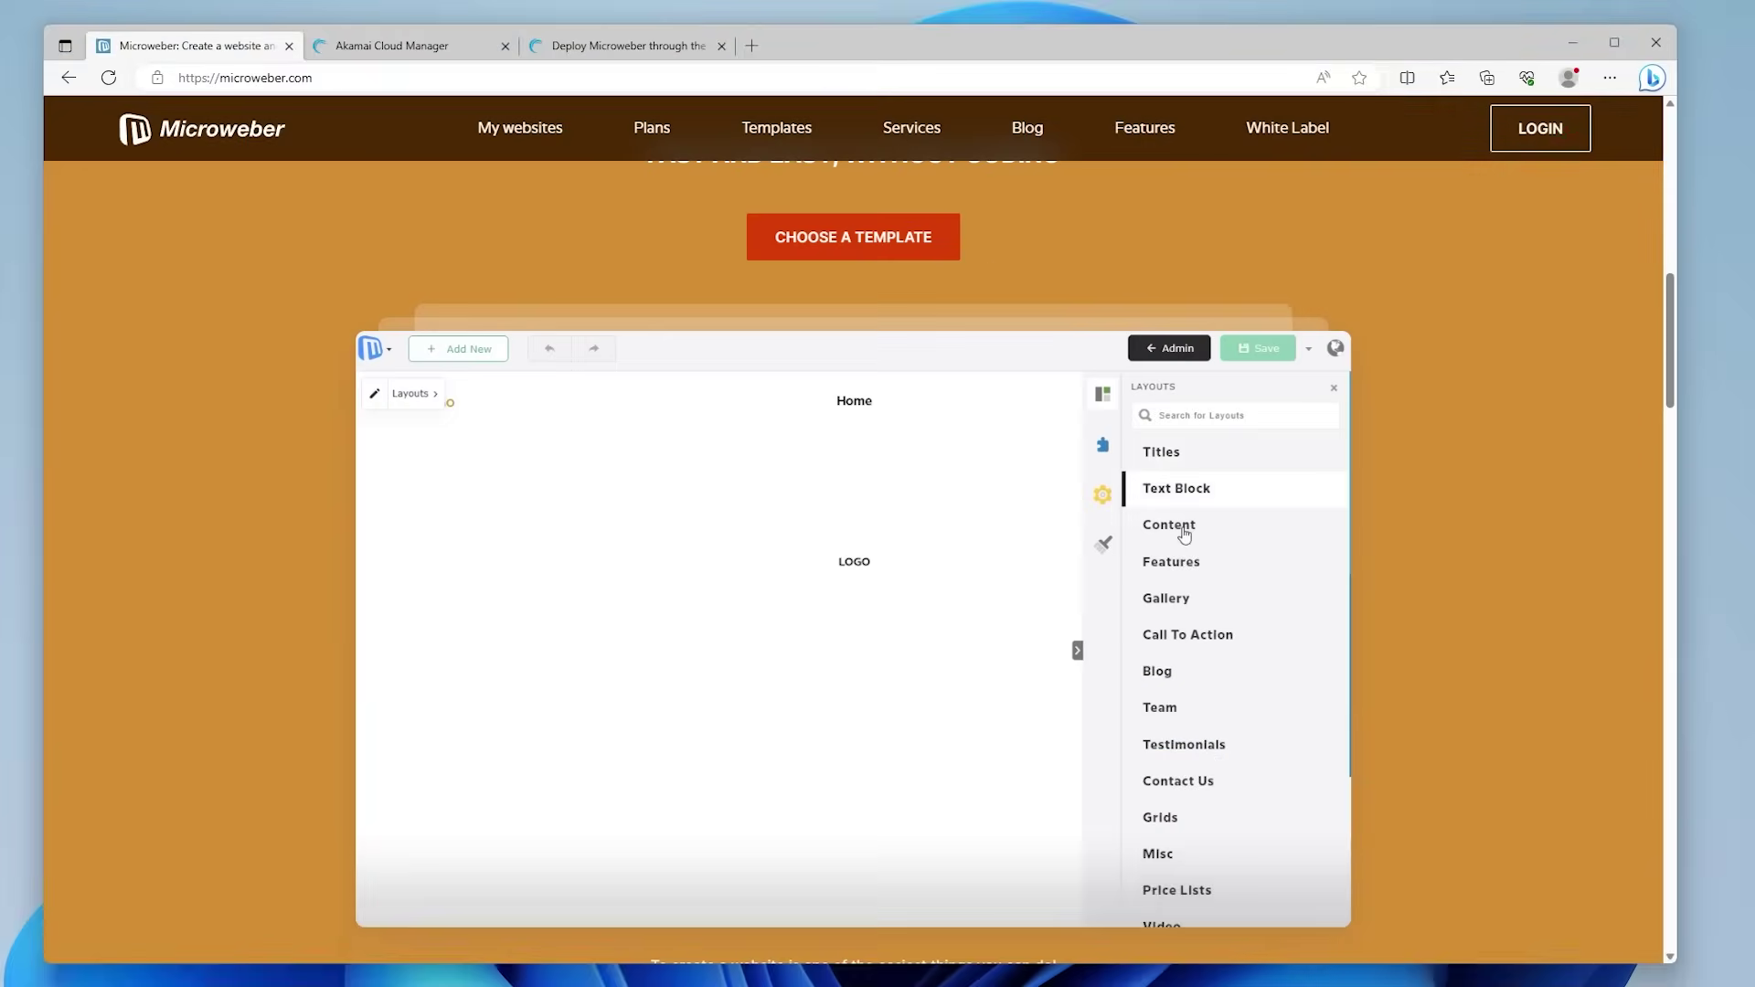
left_click(1189, 771)
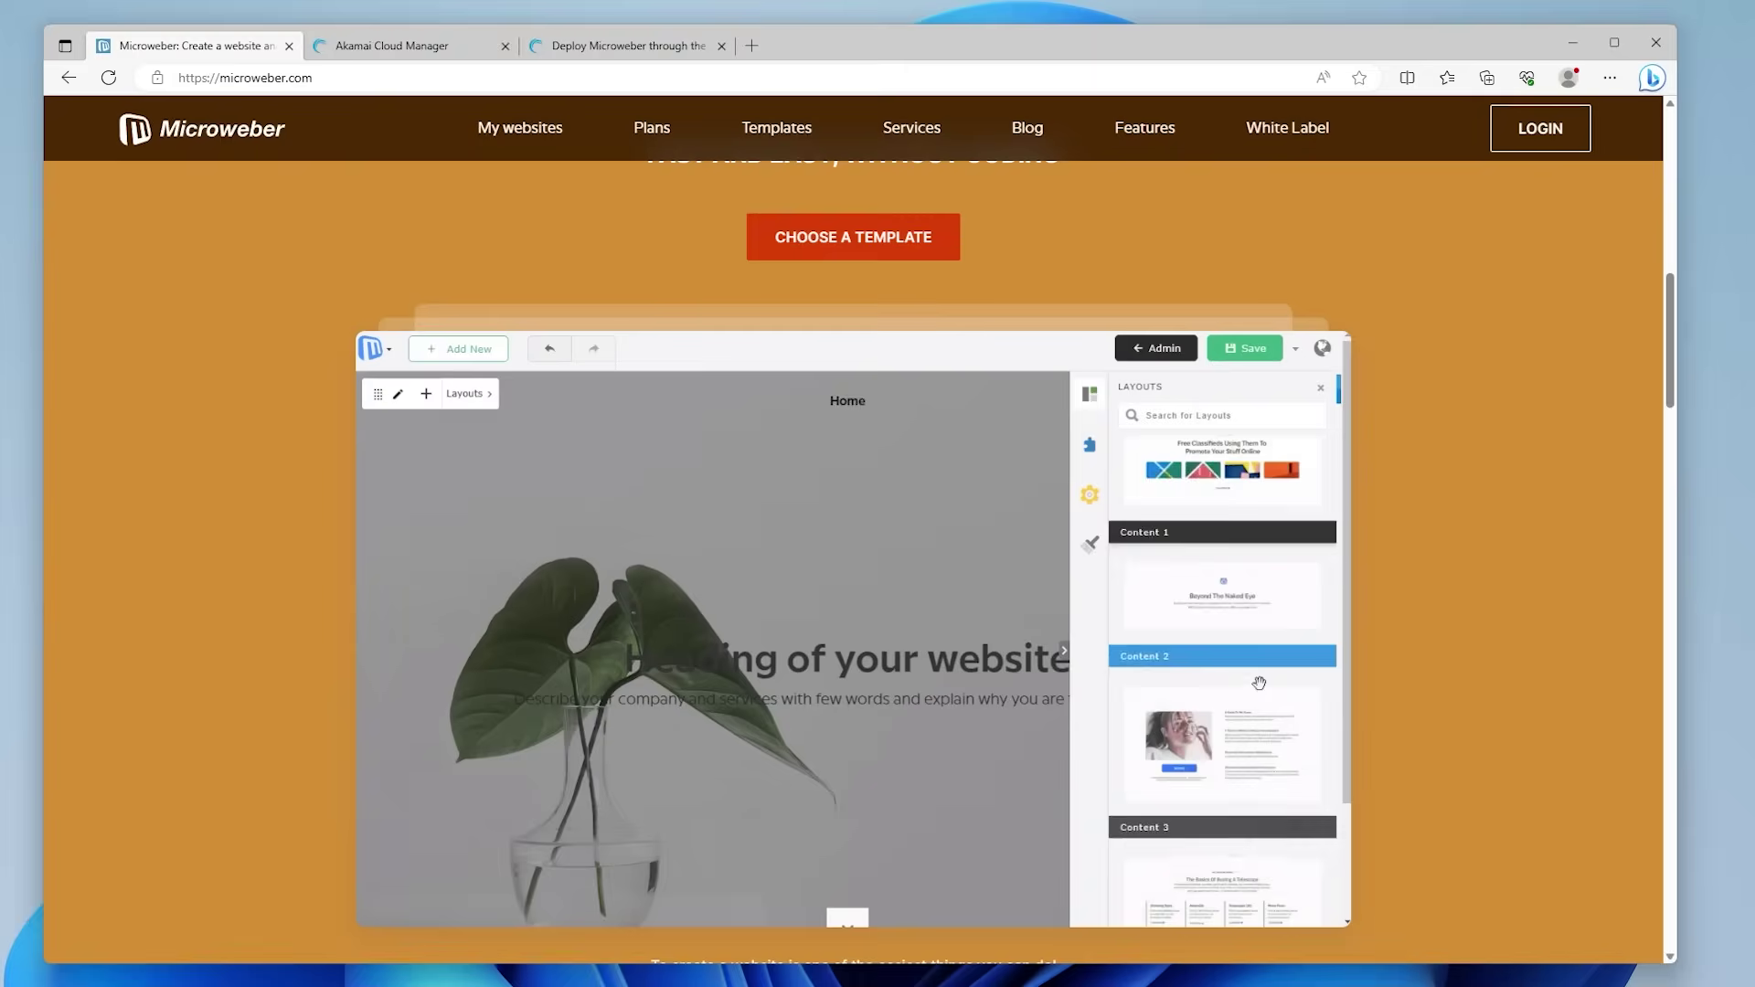
mouse_move(1238, 786)
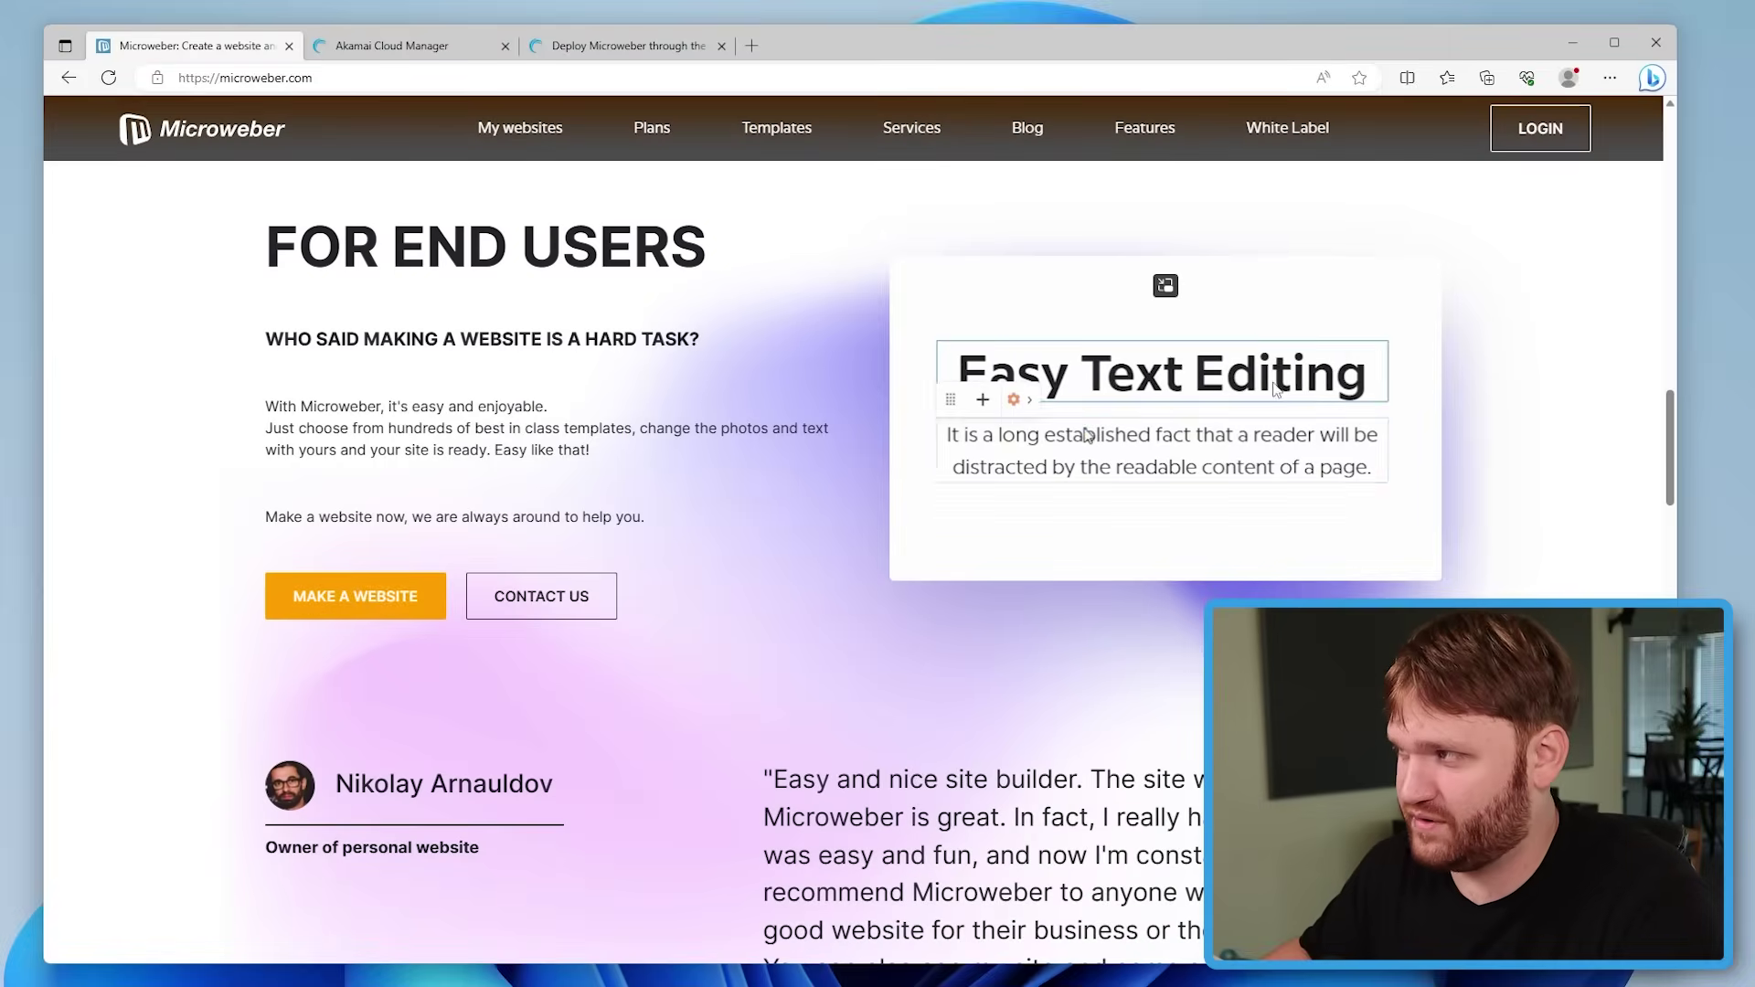
scroll(1103, 470, "down", 10)
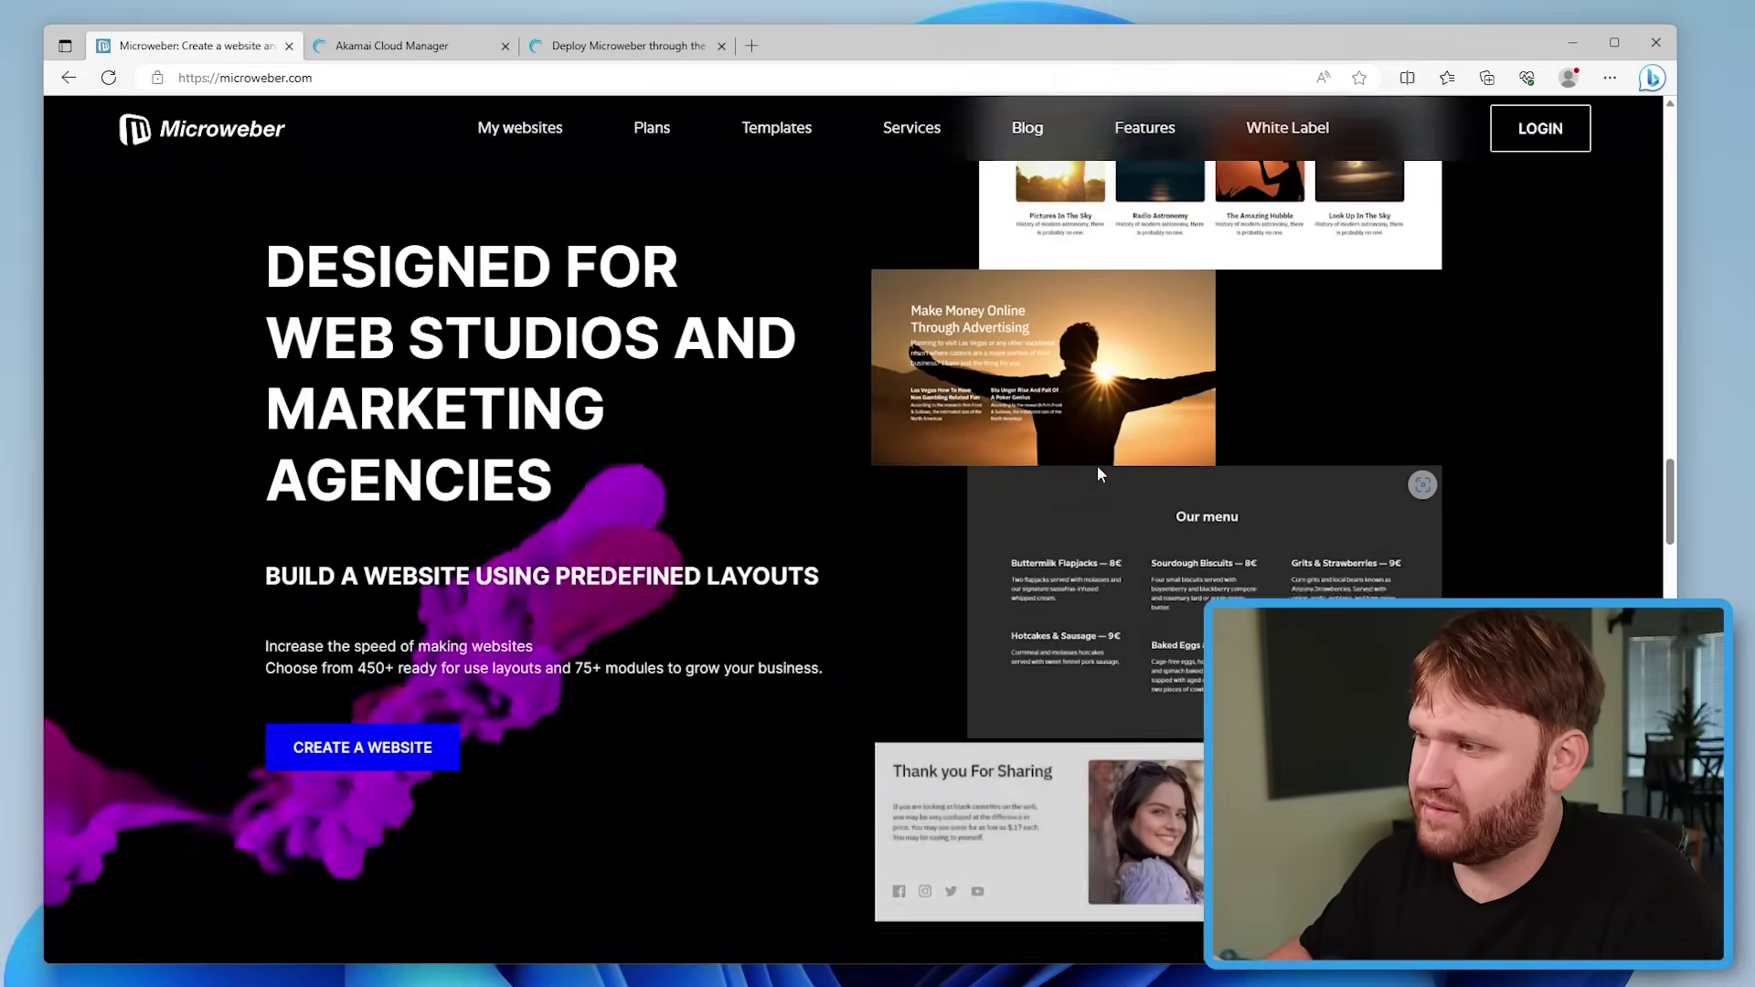
scroll(1098, 472, "down", 10)
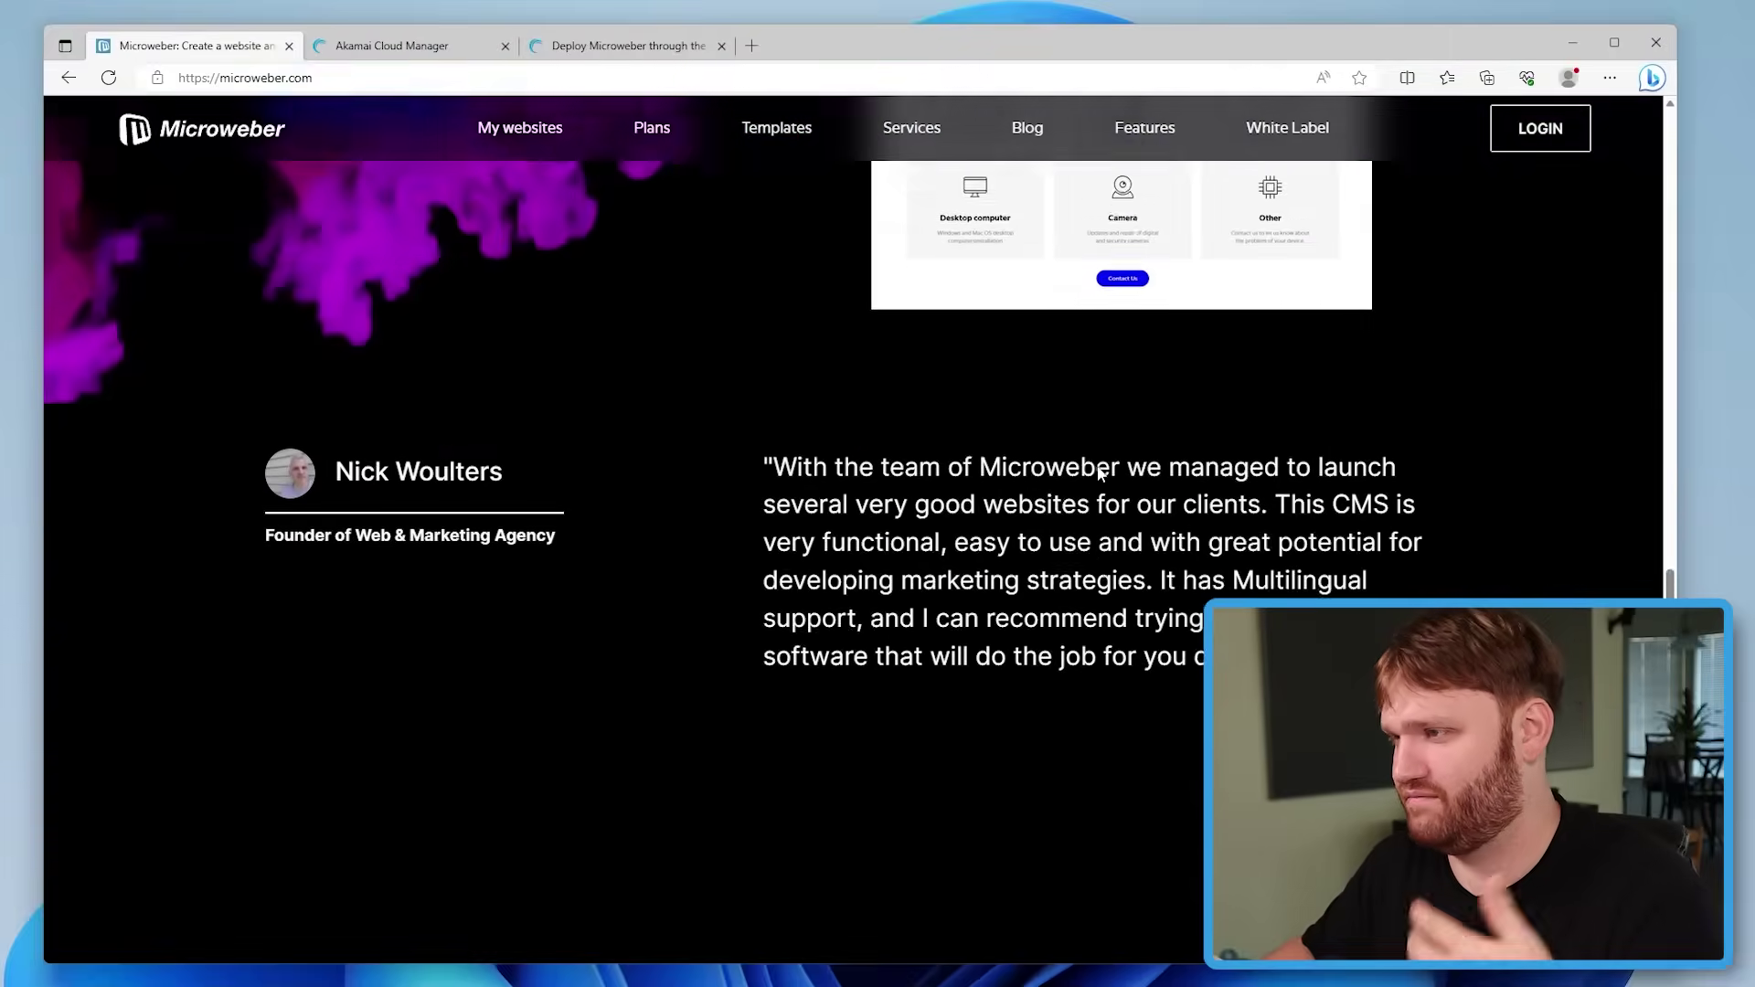
scroll(1099, 471, "down", 10)
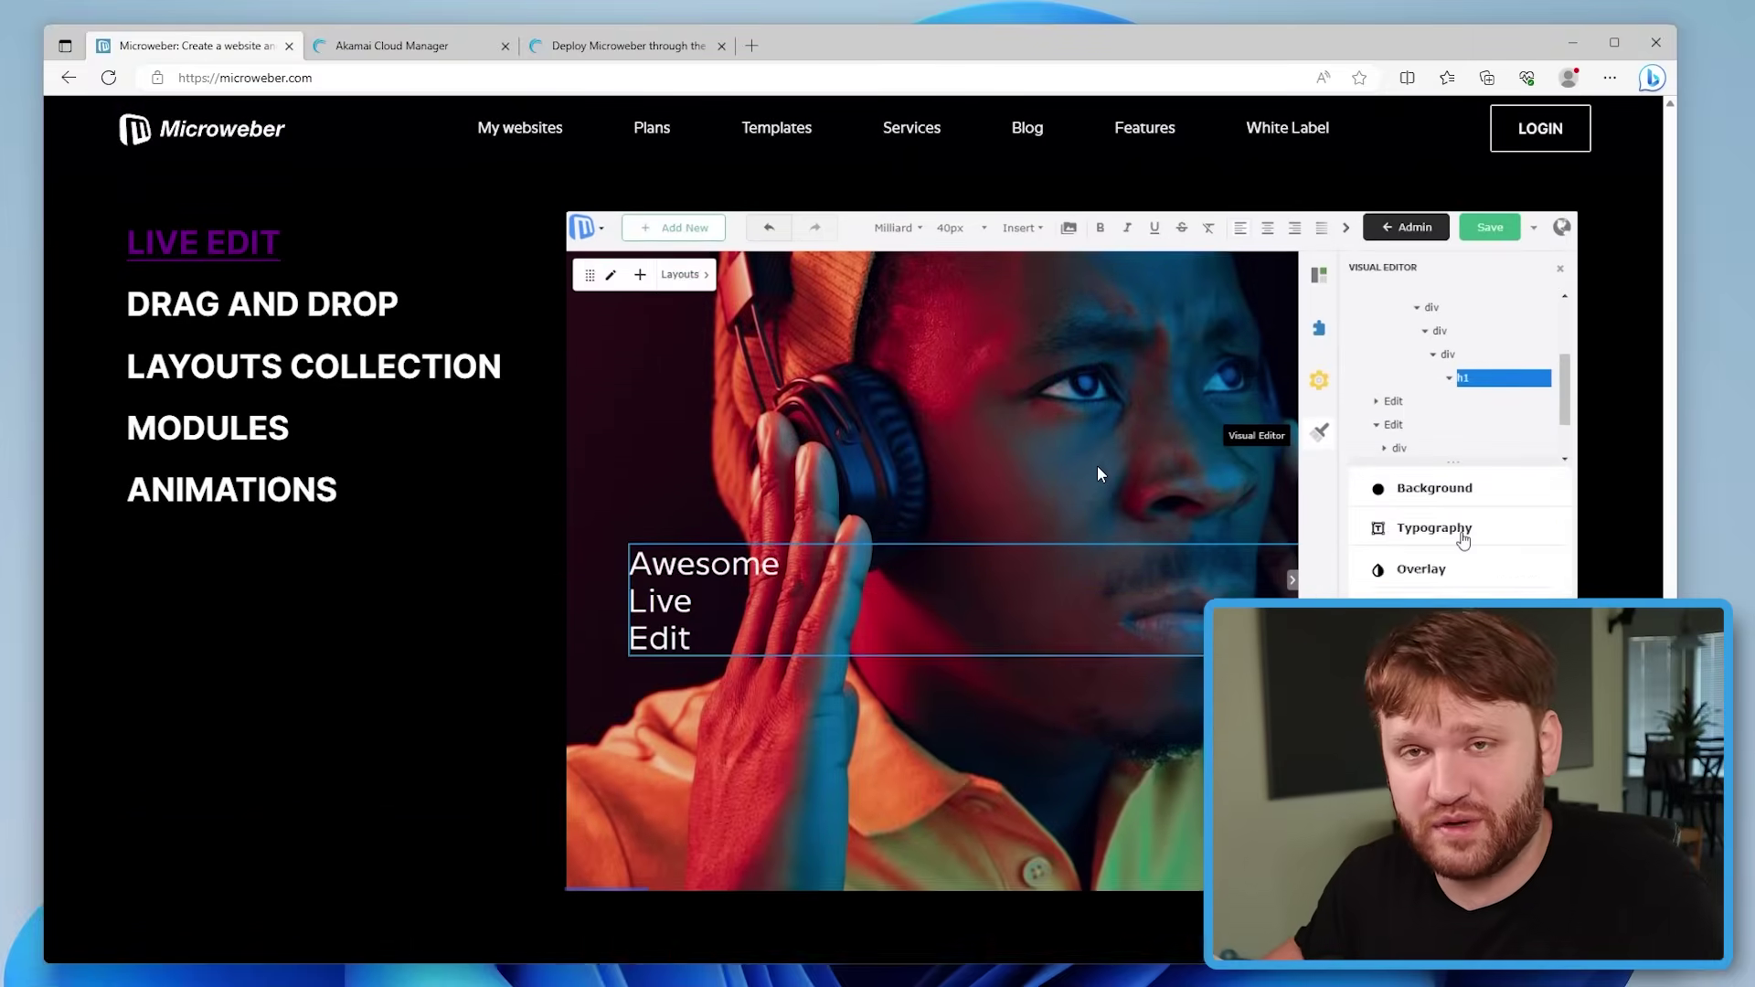
scroll(1097, 472, "down", 10)
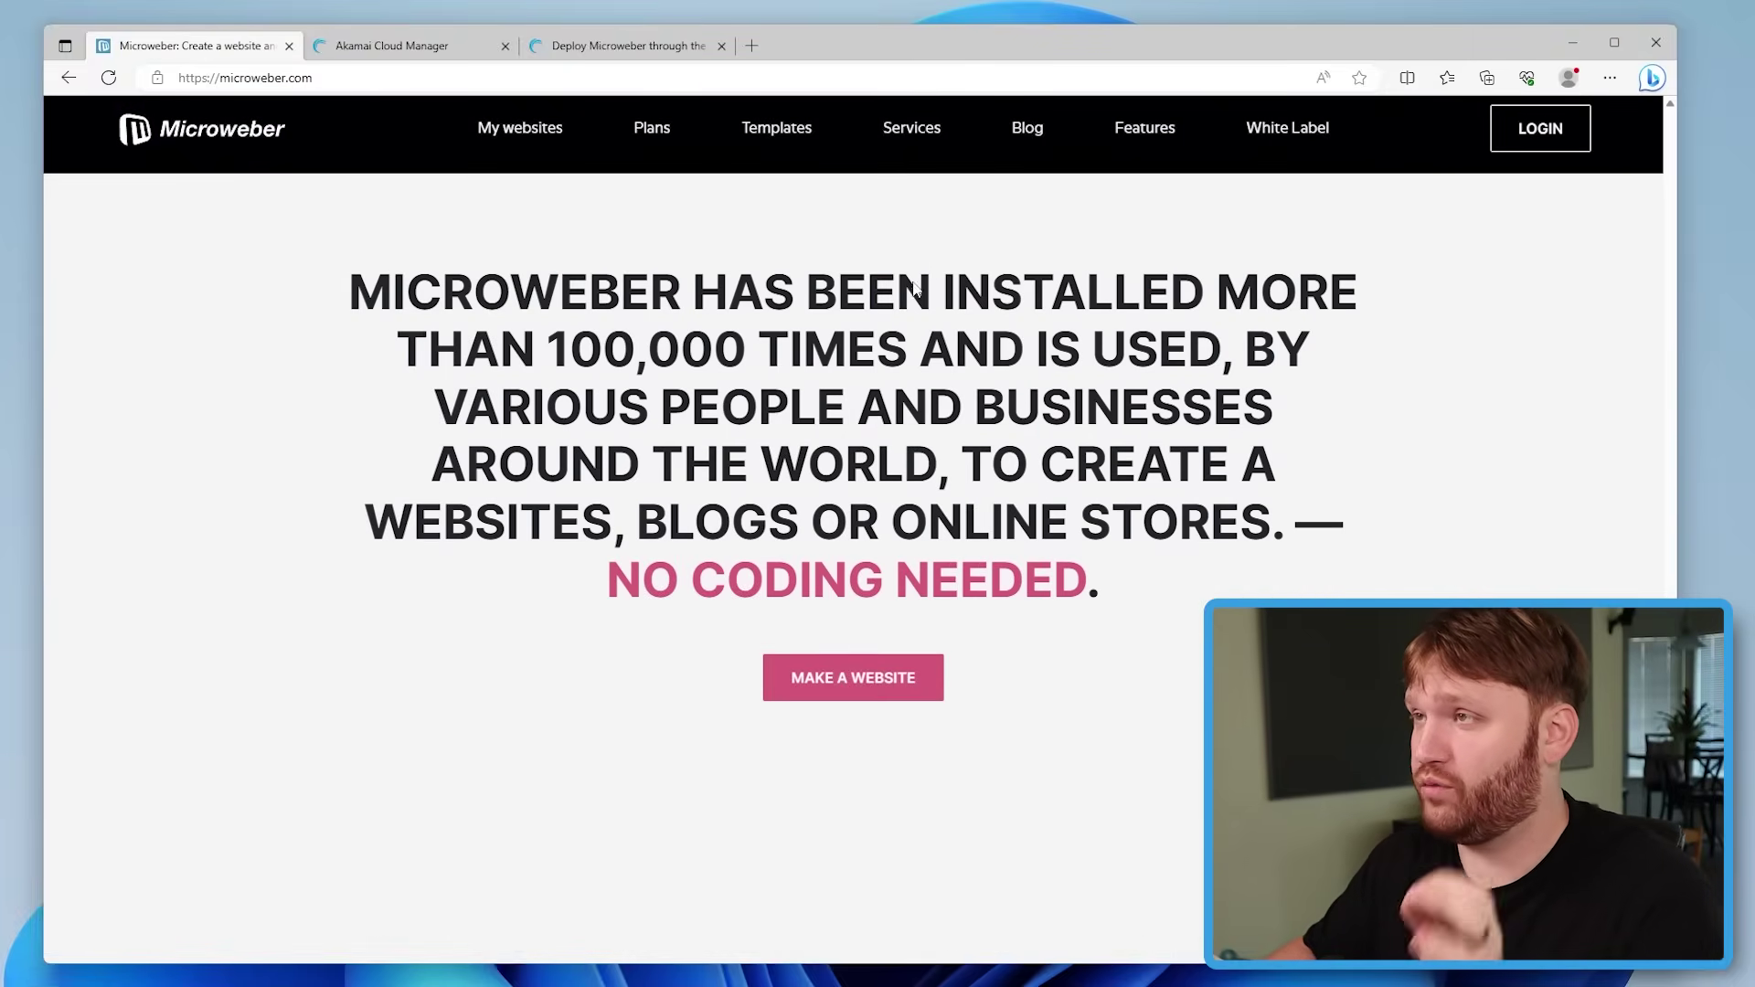
left_click(391, 50)
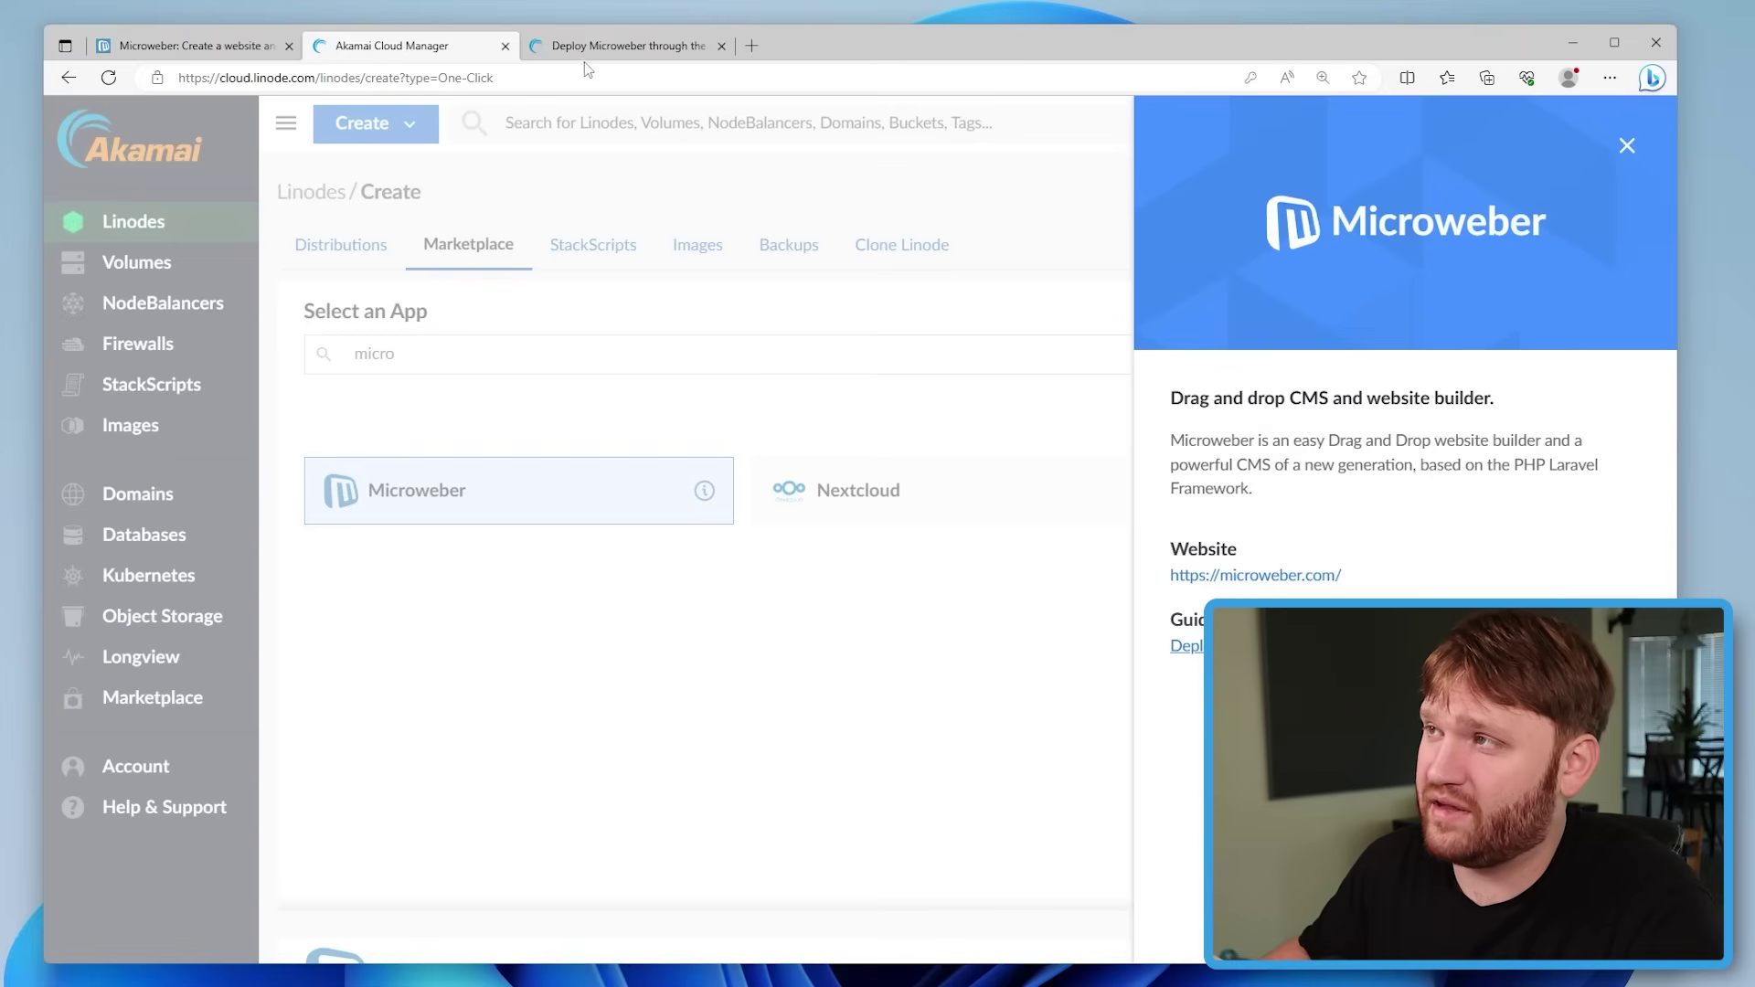
Read through the Linode Docs 'Deploy Microweber' guide, then switch back to the Cloud Manager tab
left_click(621, 46)
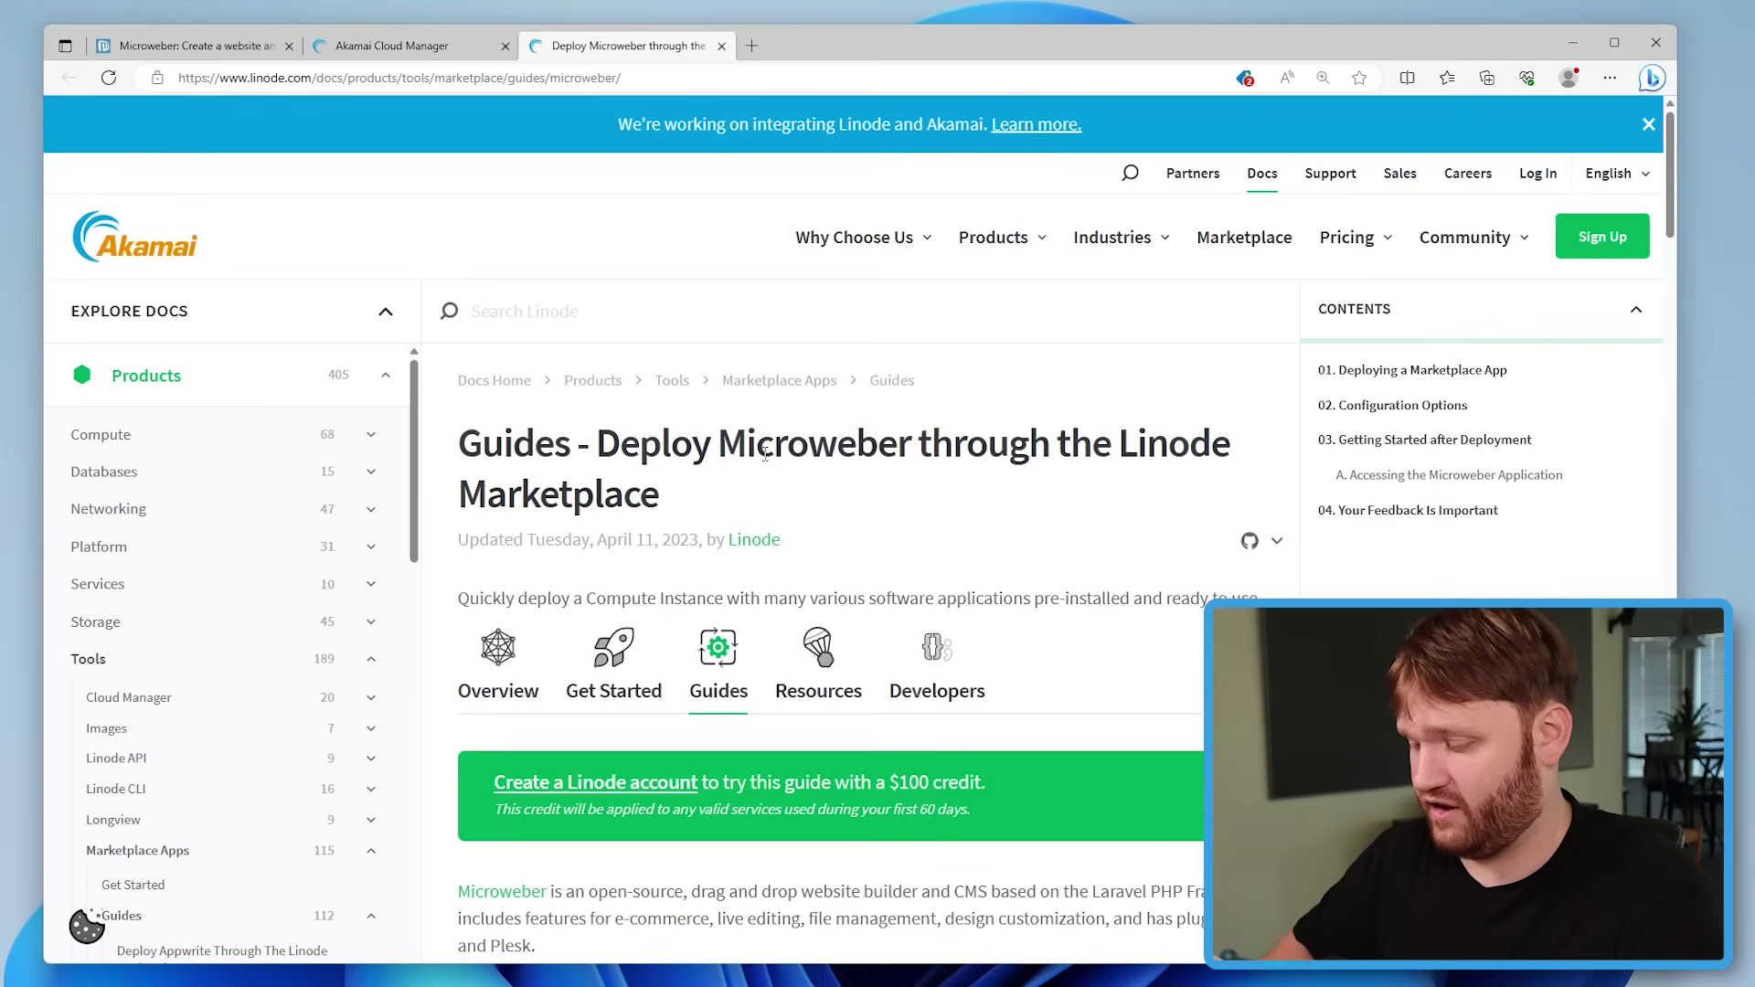
key("ctrl+plus")
scroll(924, 457, "down", 8)
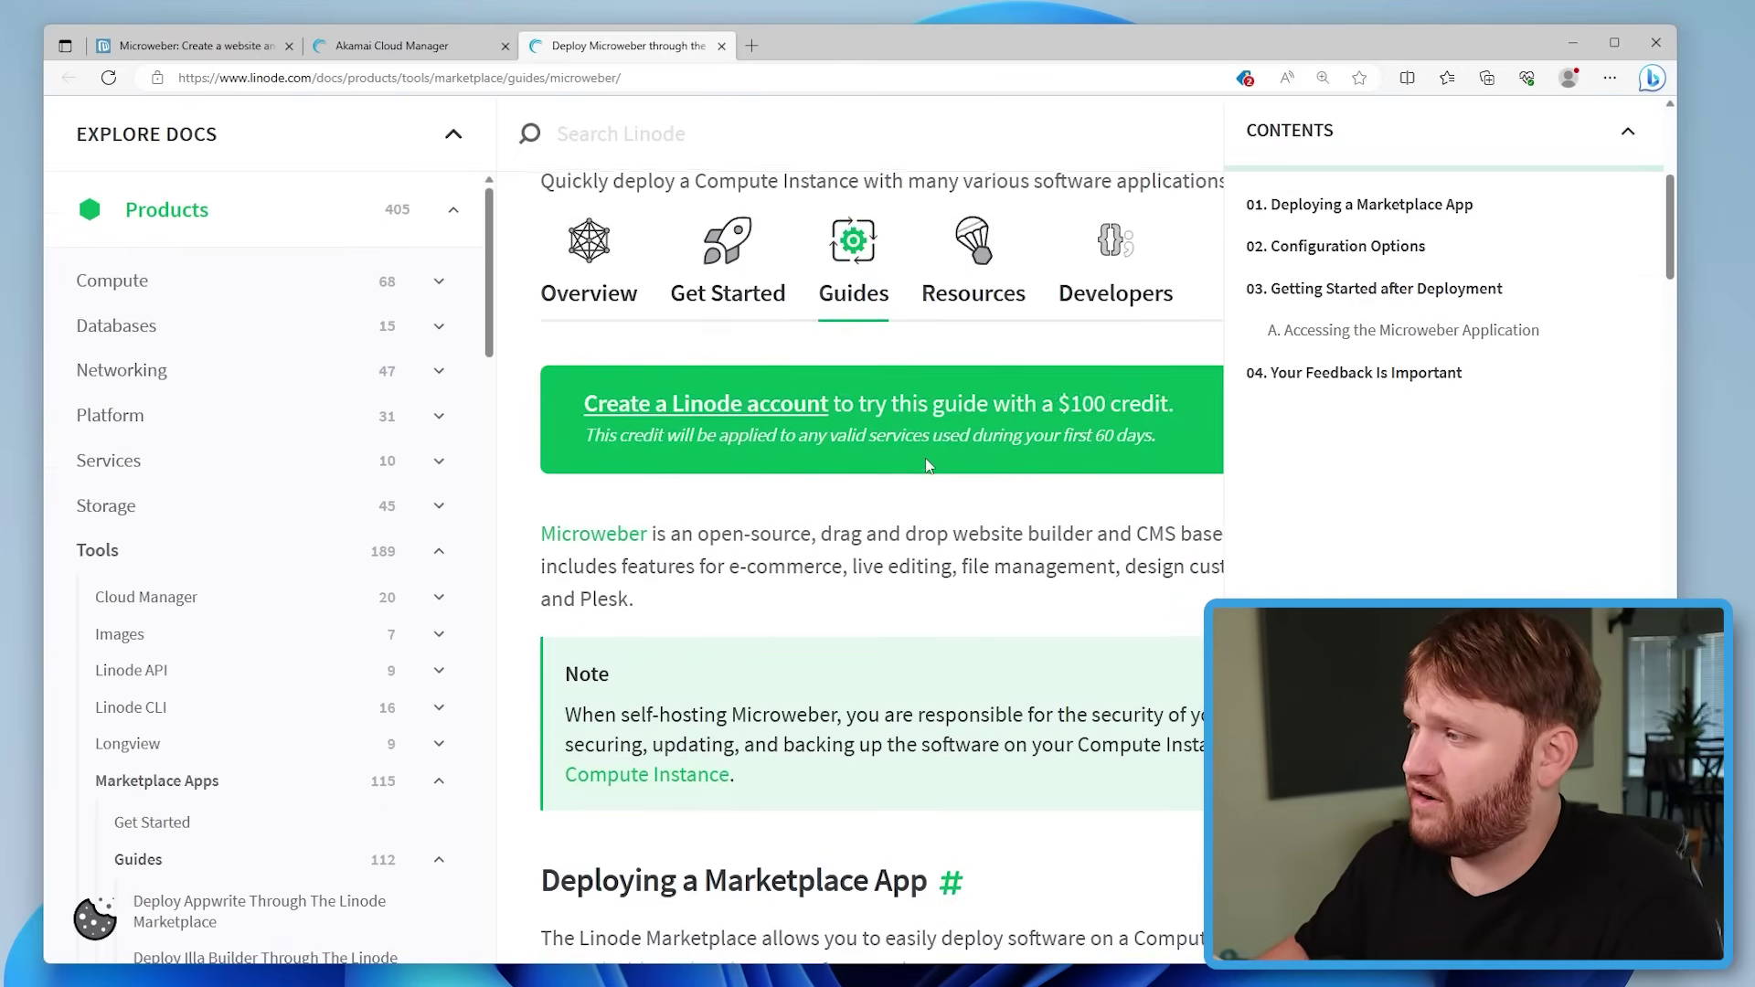
key("ctrl+minus")
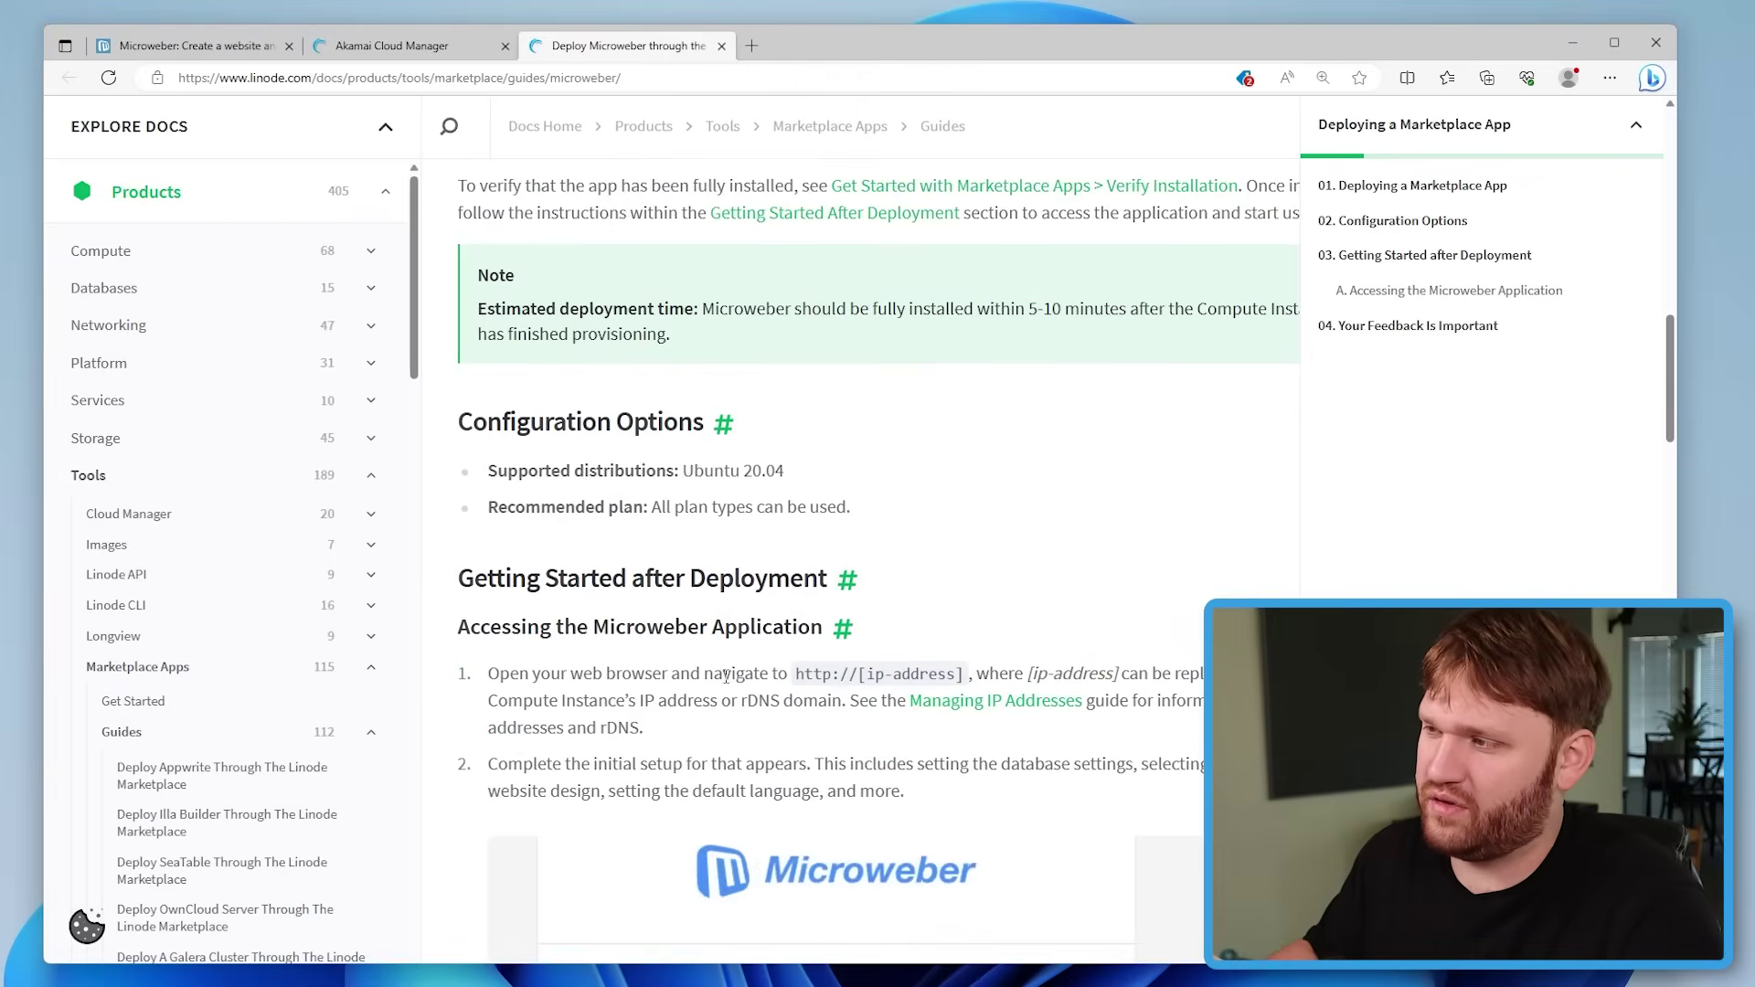
scroll(728, 684, "down", 10)
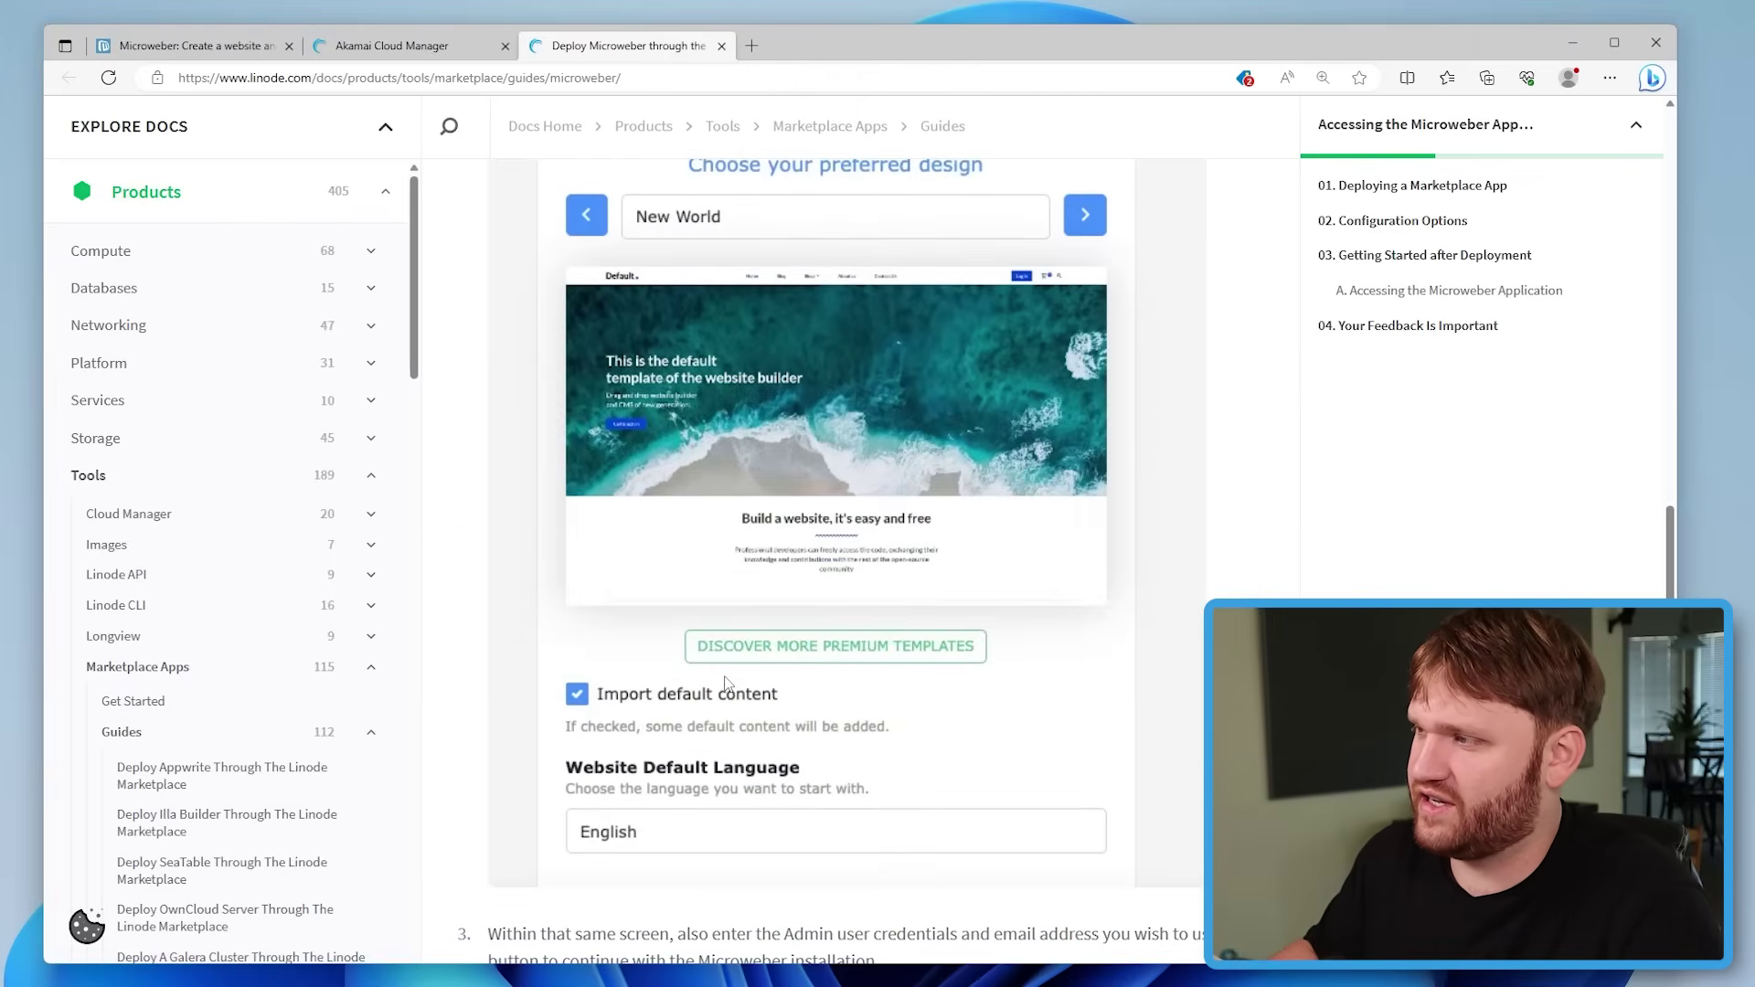
scroll(727, 683, "up", 8)
scroll(728, 684, "up", 15)
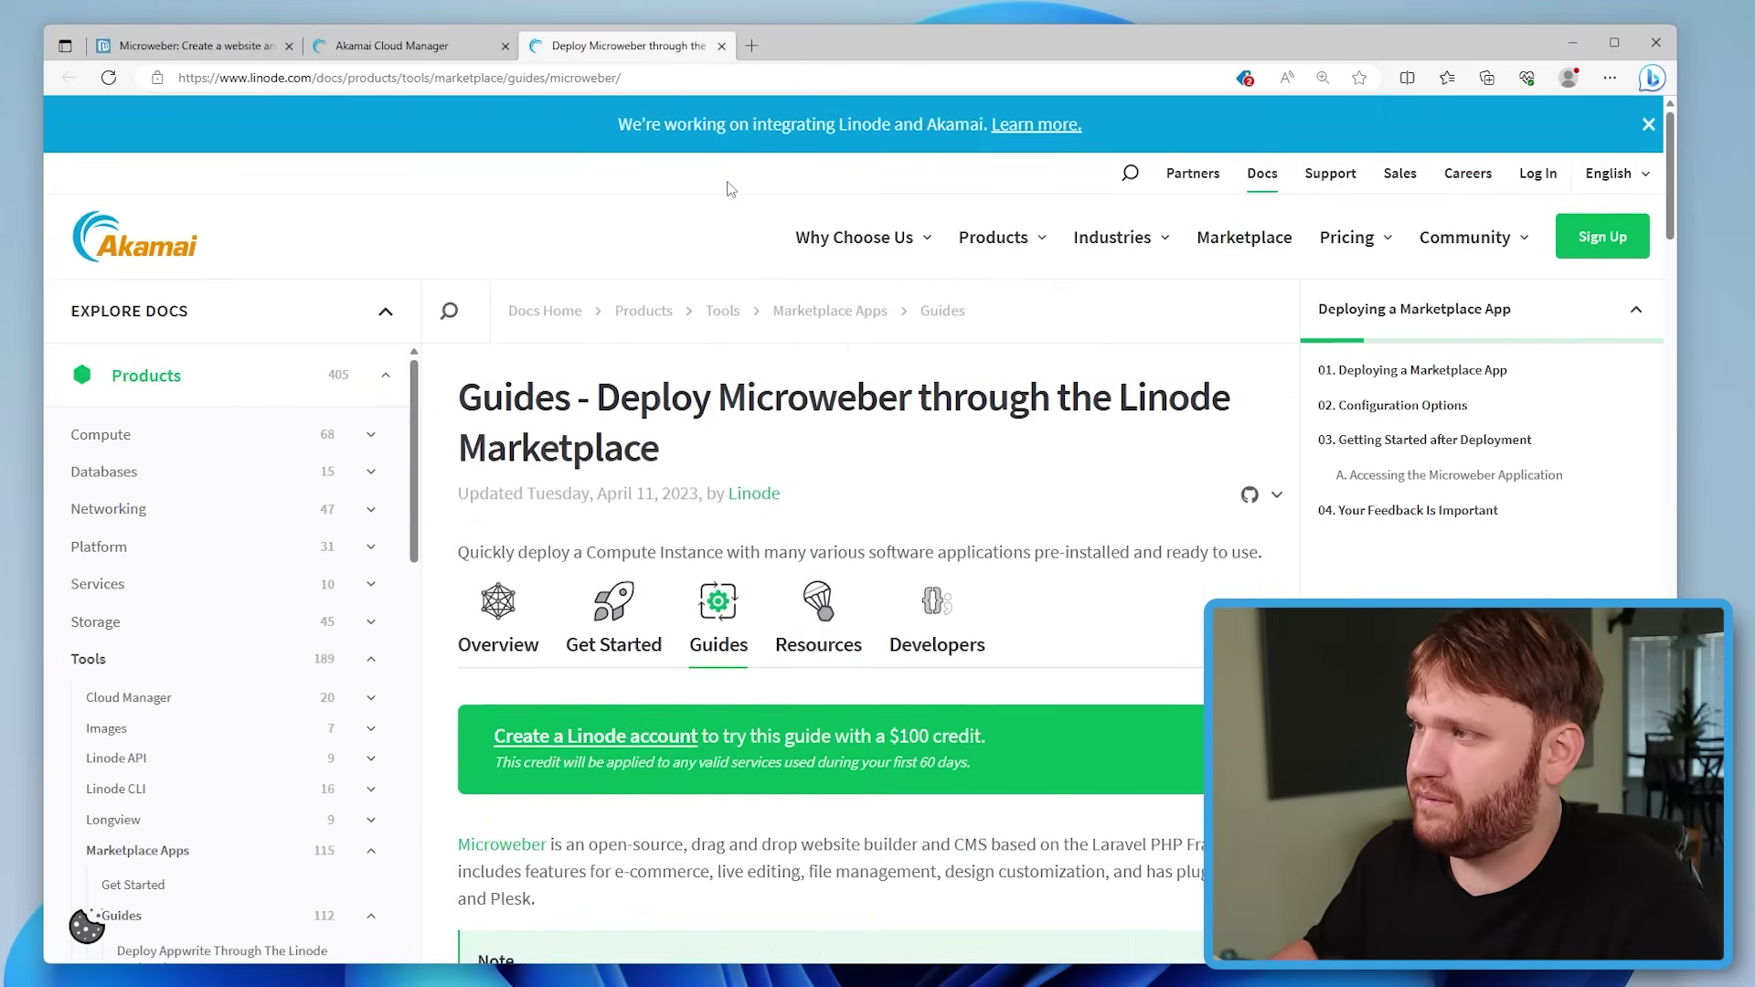
left_click(402, 44)
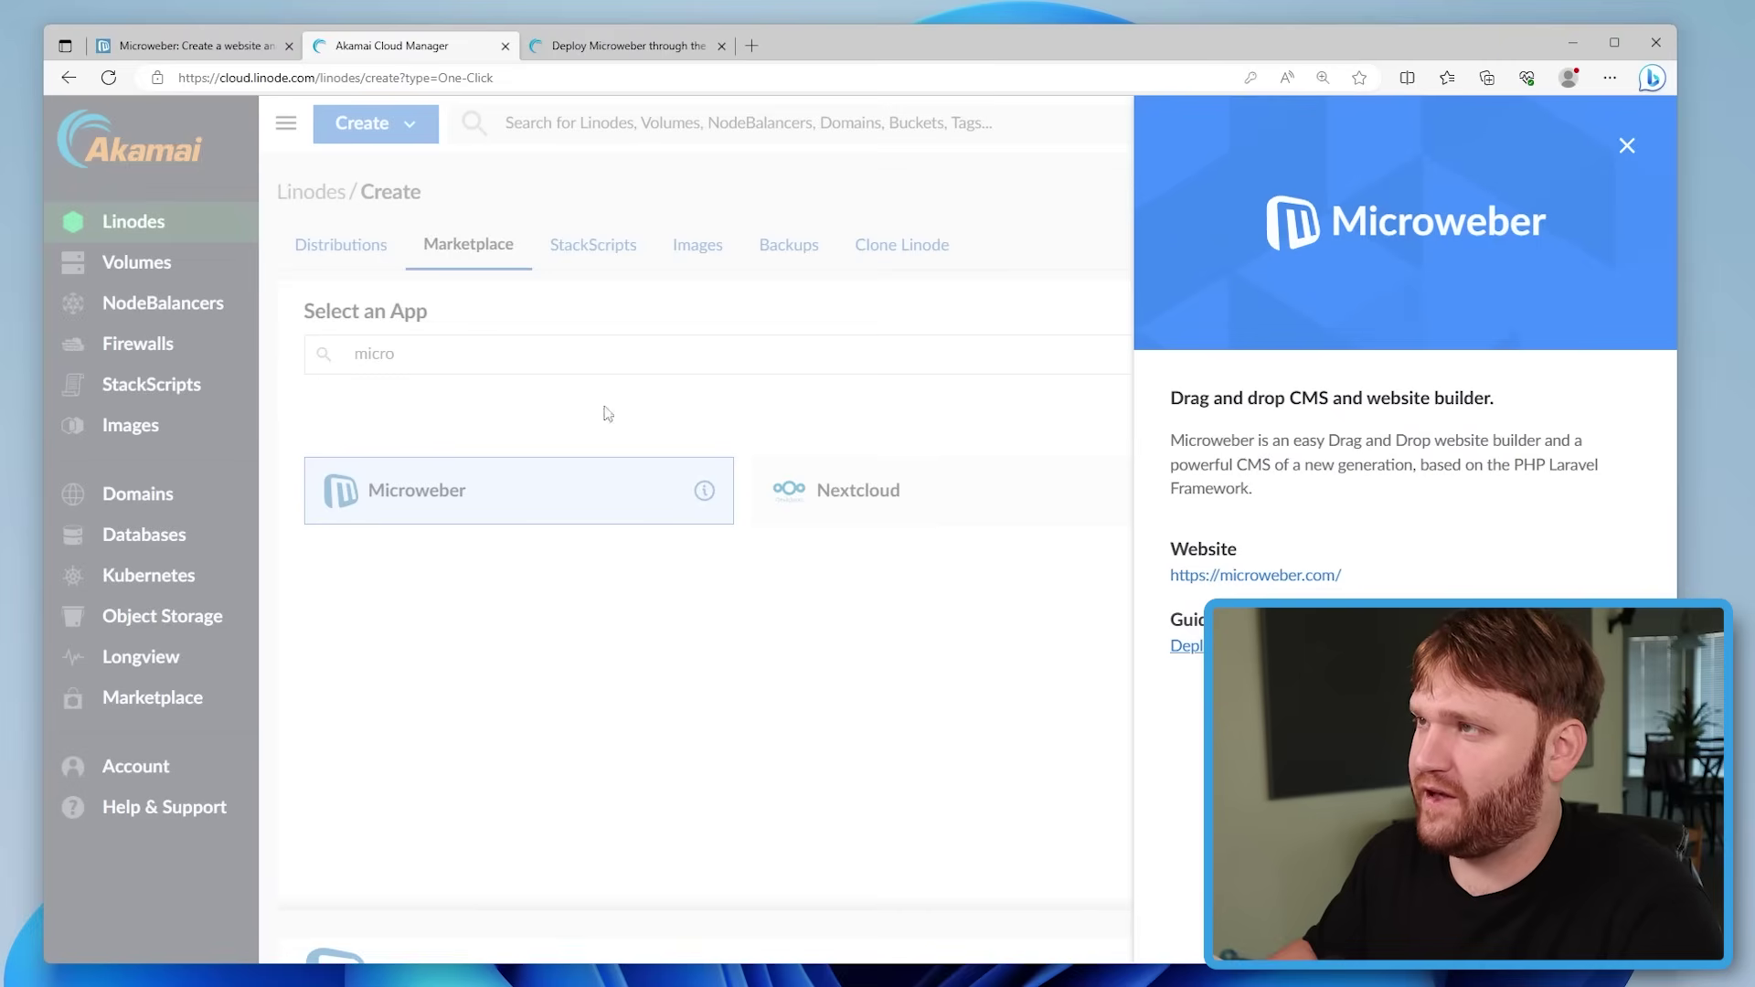
Close the Microweber details panel and set the Ubuntu 20.04 LTS deployment's region to Fremont, CA (us-west)
left_click(1627, 145)
left_click(373, 122)
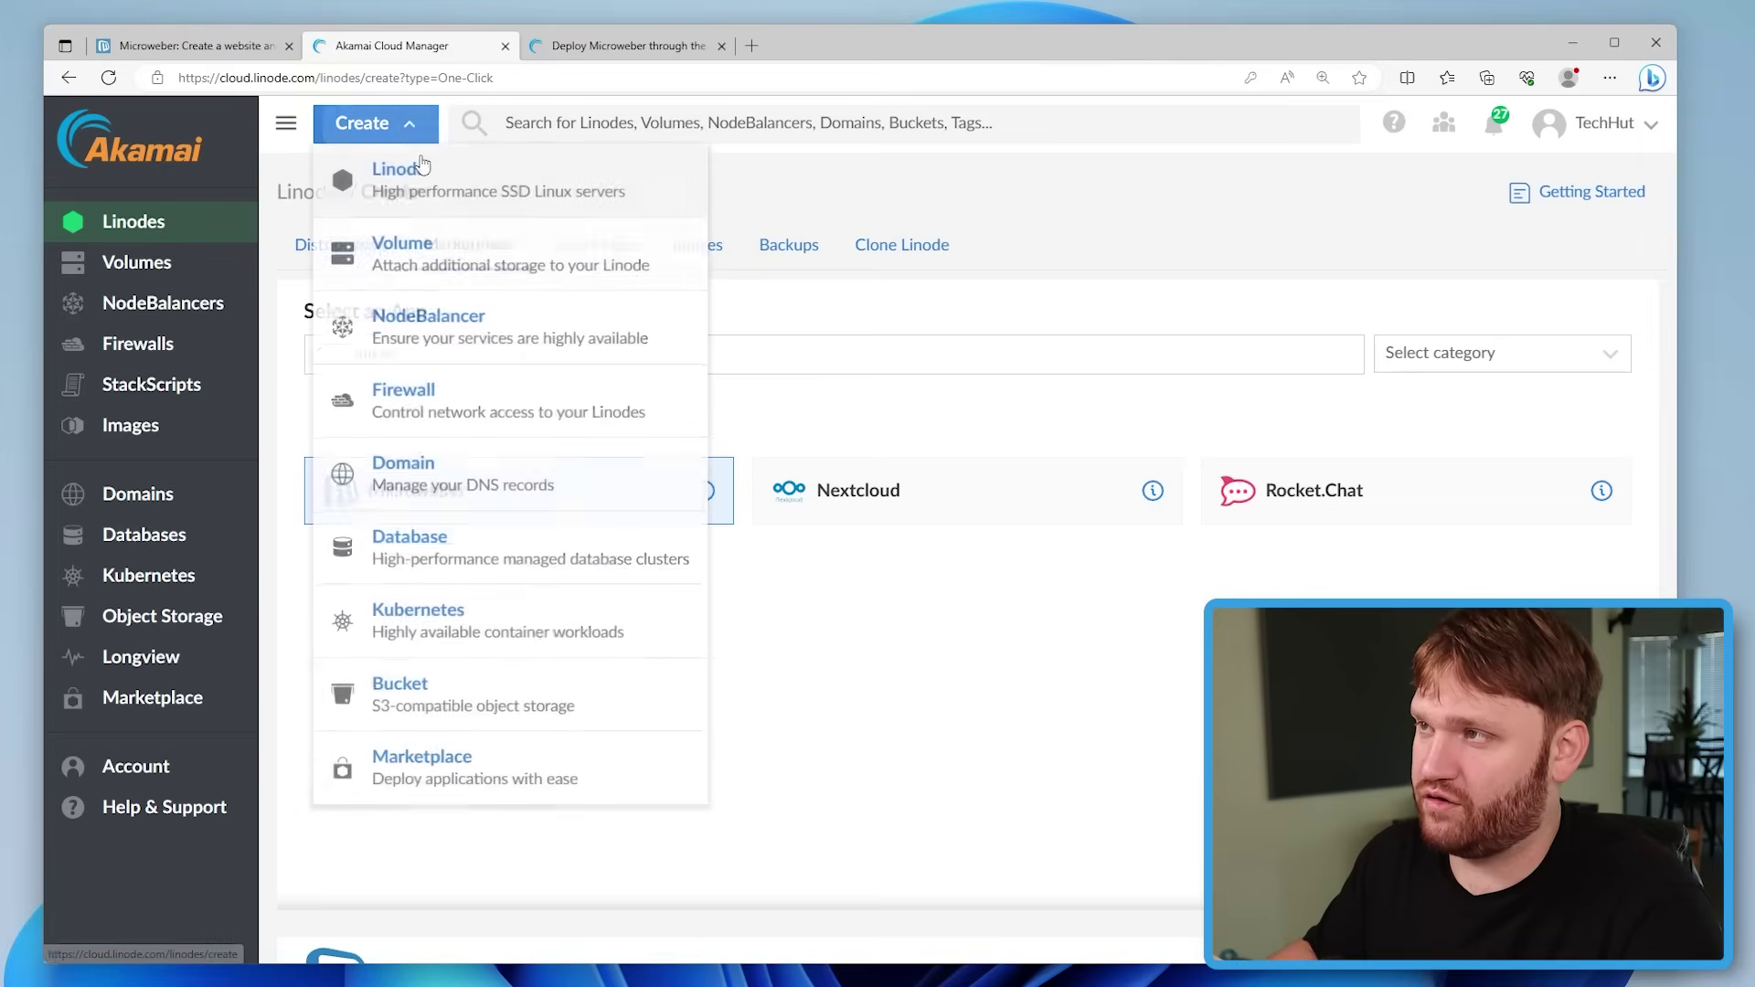
left_click(912, 184)
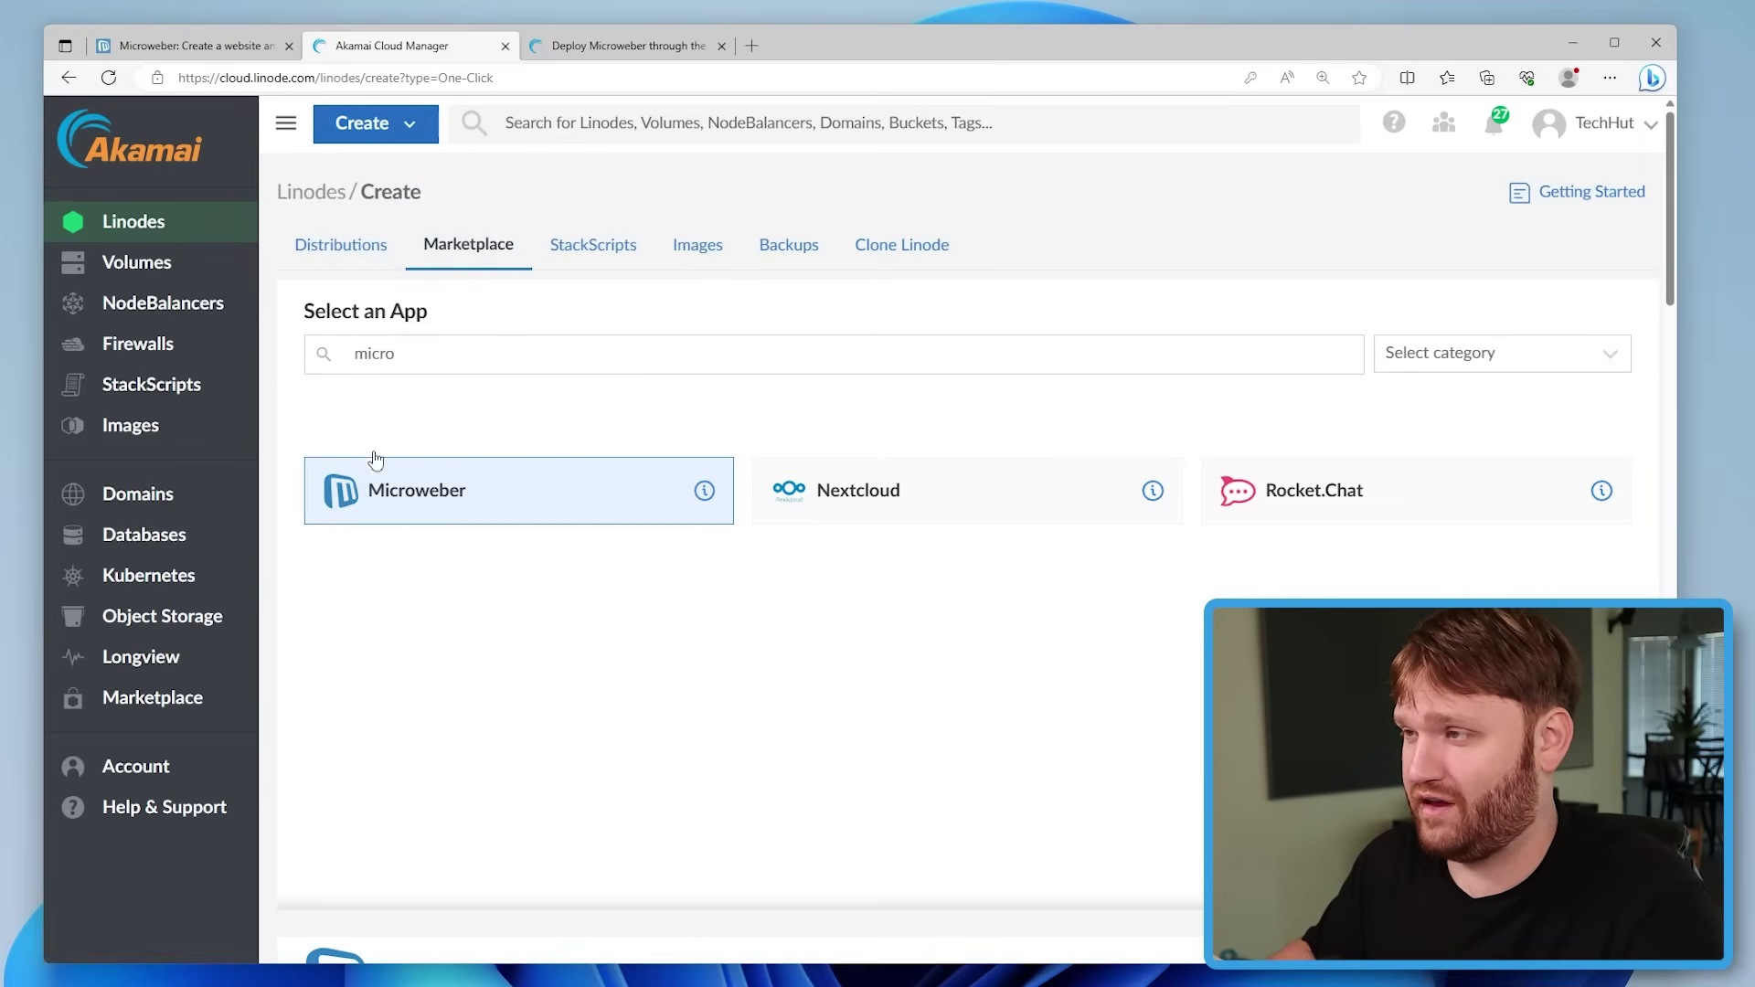
scroll(728, 540, "down", 8)
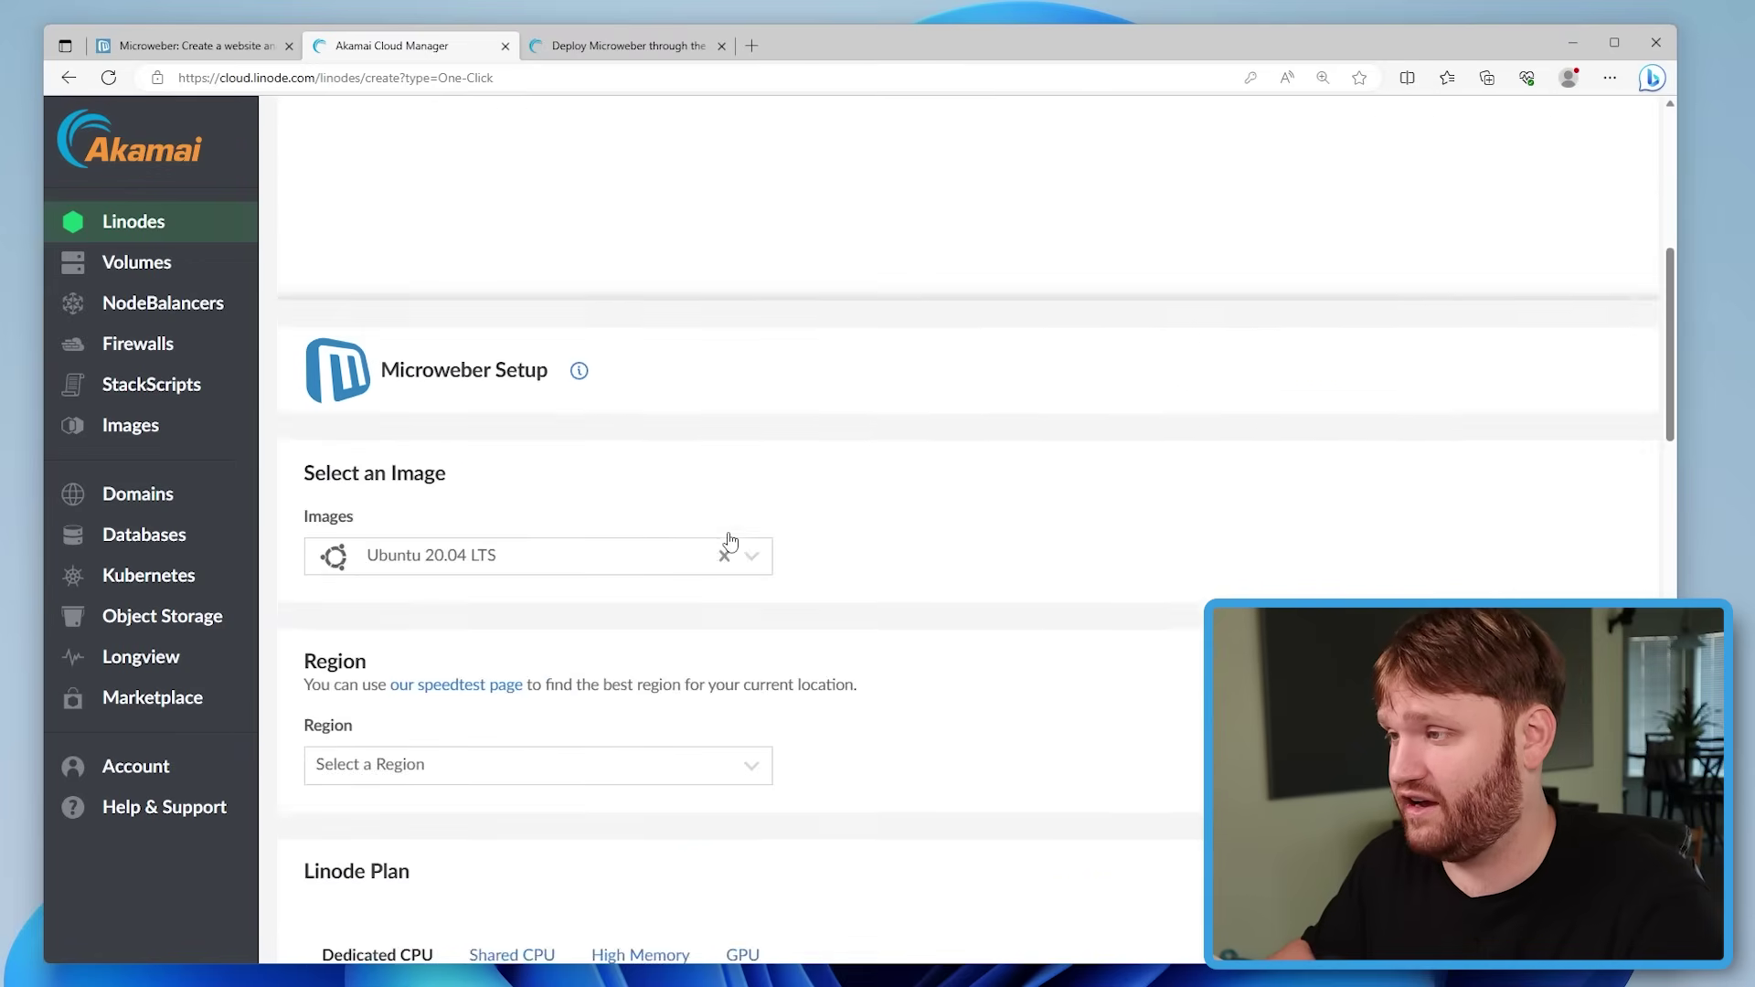
scroll(412, 525, "down", 1)
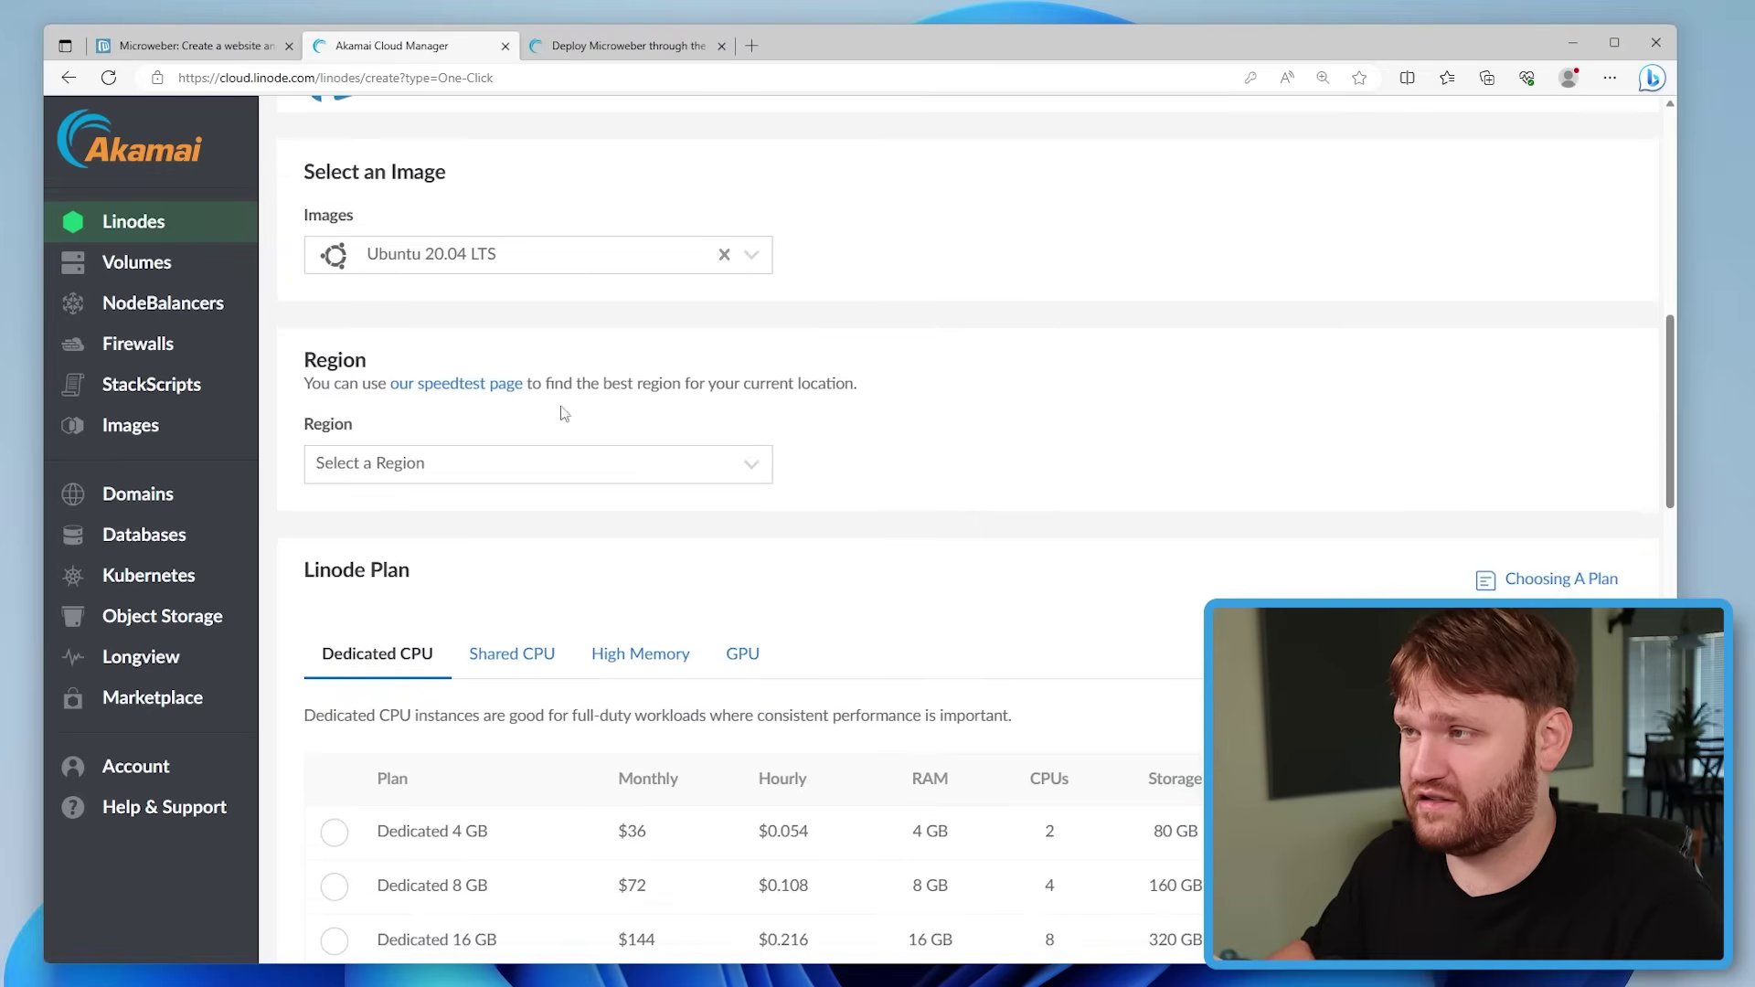
left_click(505, 468)
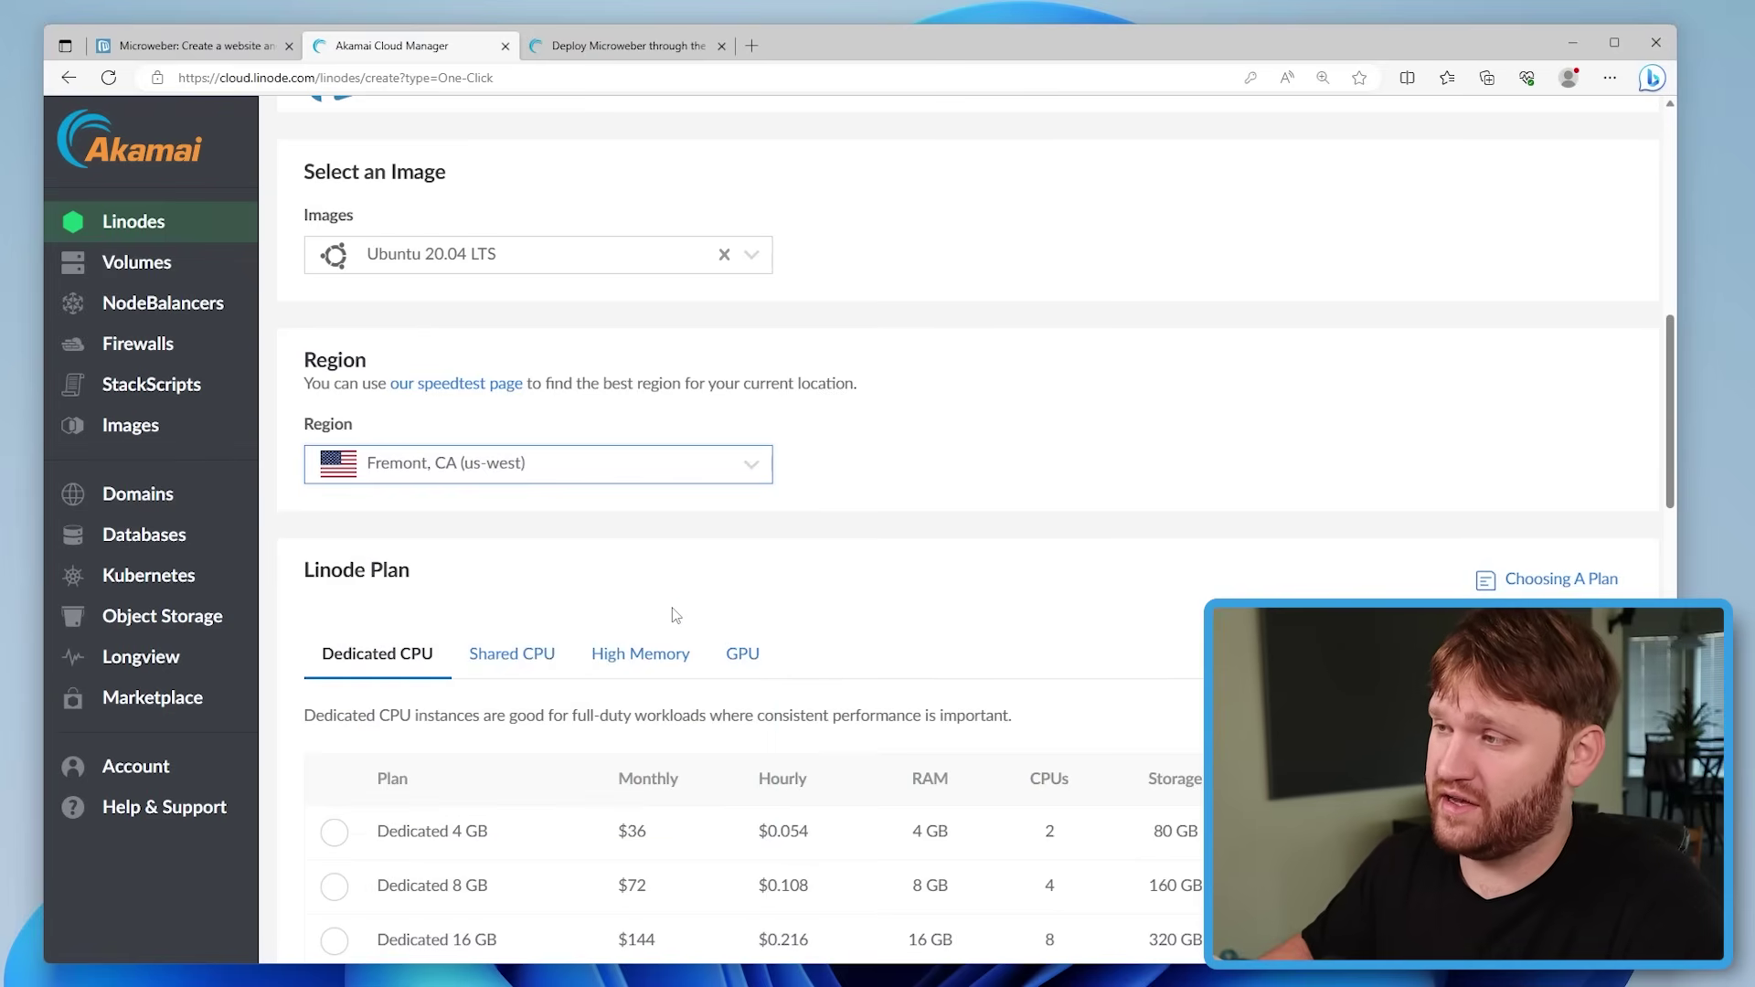
scroll(675, 616, "down", 1)
scroll(674, 615, "down", 1)
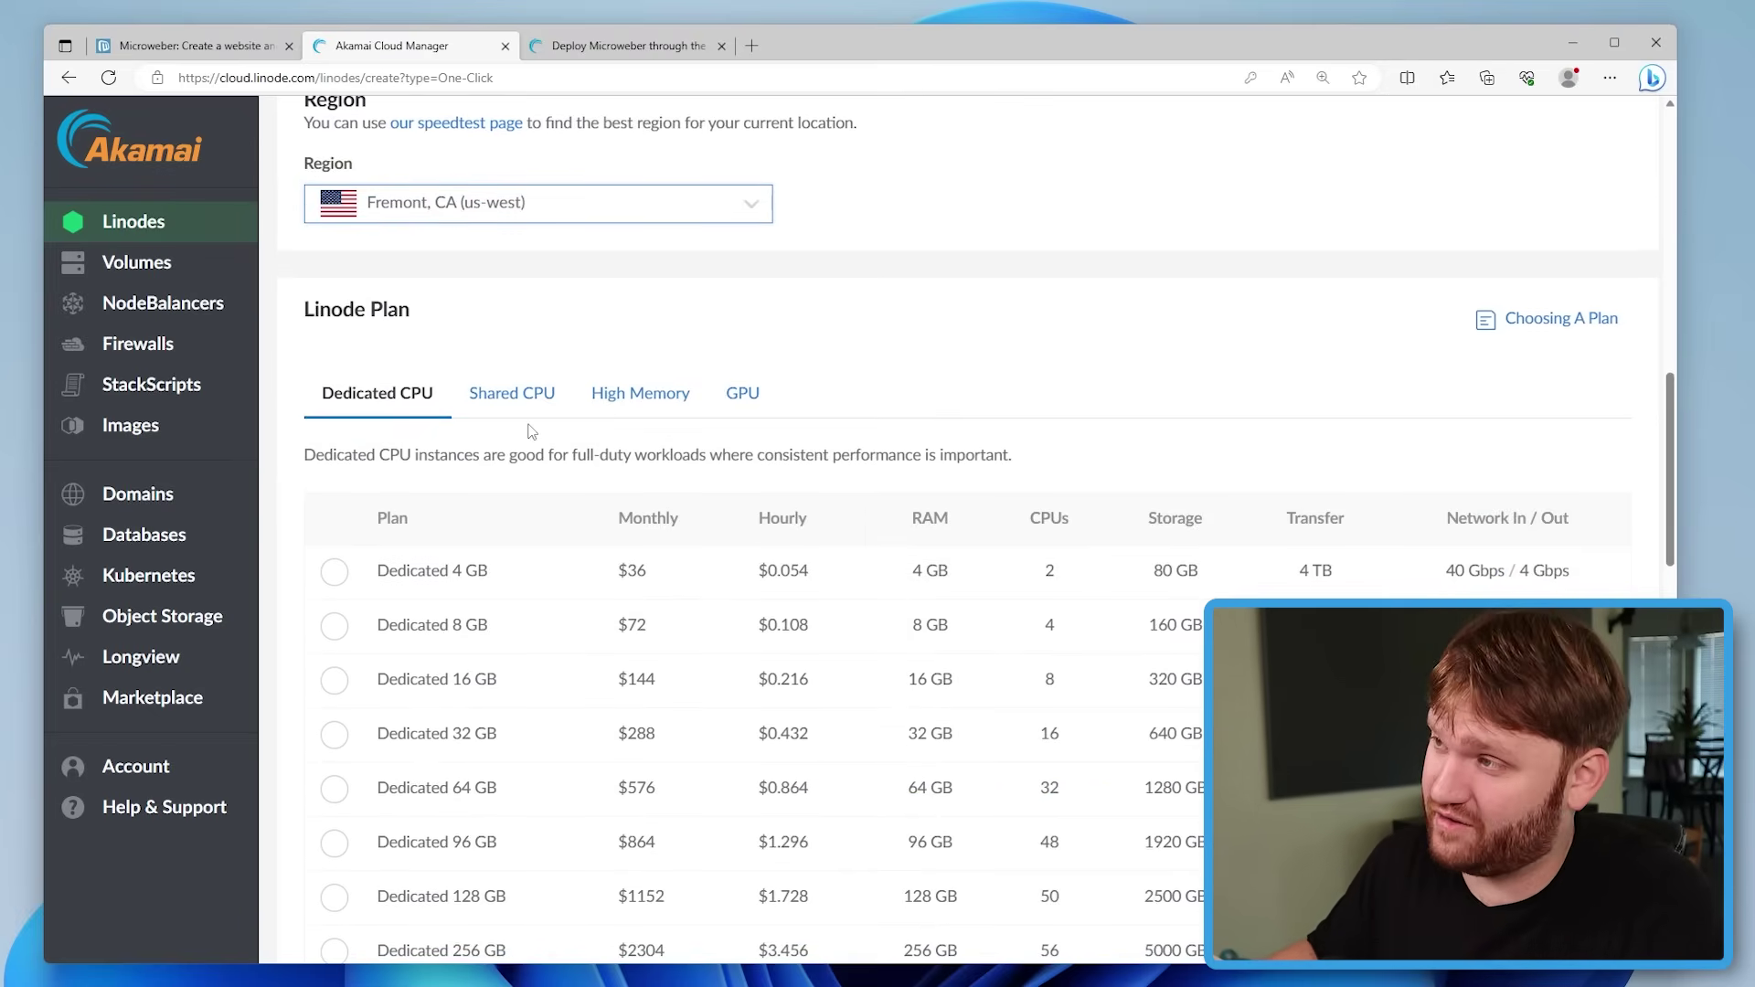
Select the Nanode 1 GB shared CPU plan and enter a root password for the Linode
left_click(512, 390)
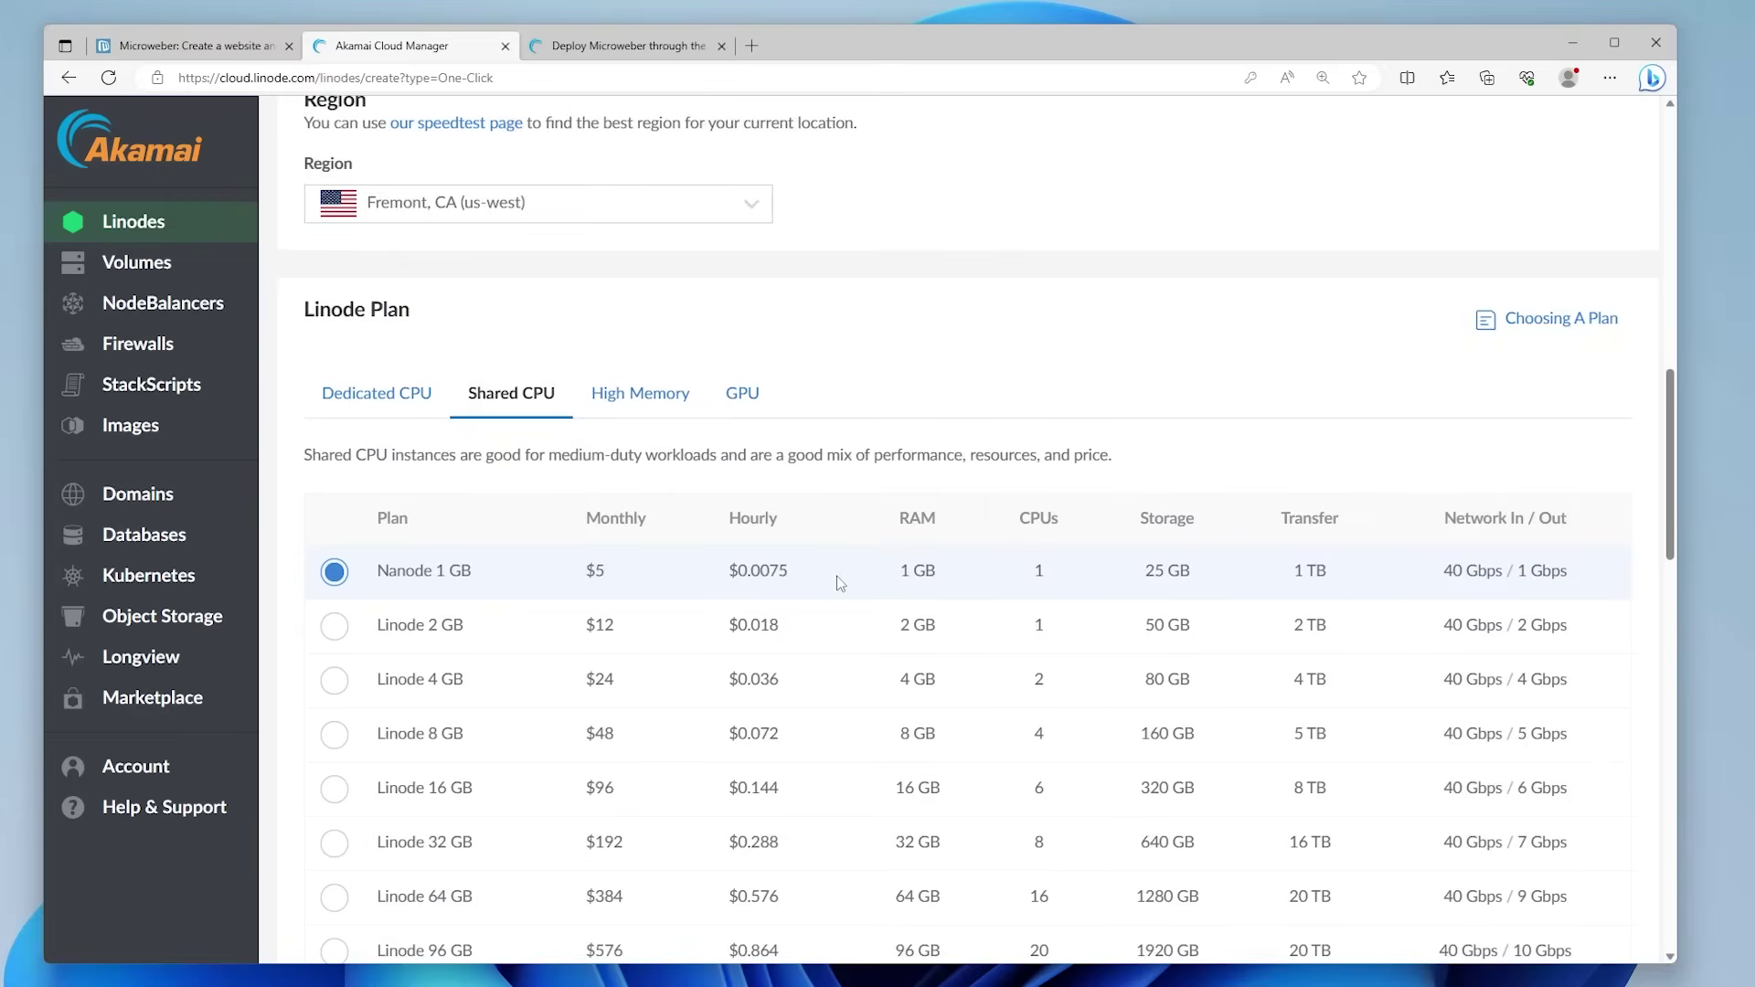
scroll(835, 580, "down", 8)
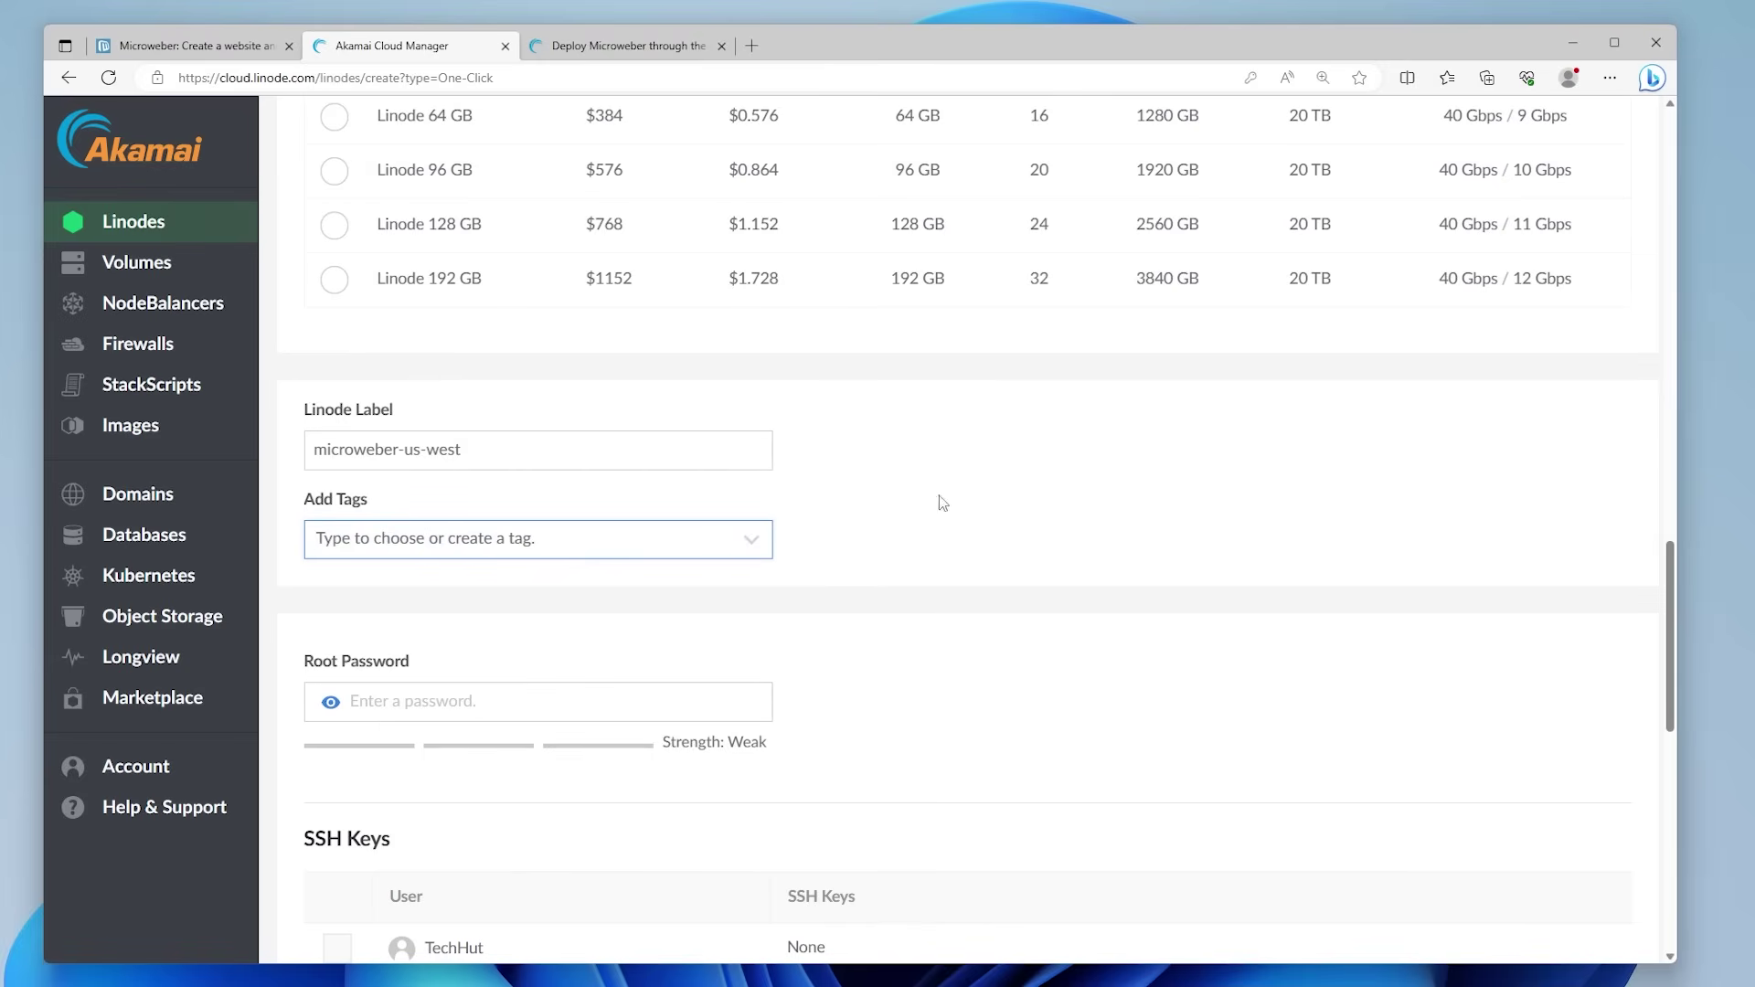
scroll(950, 507, "down", 3)
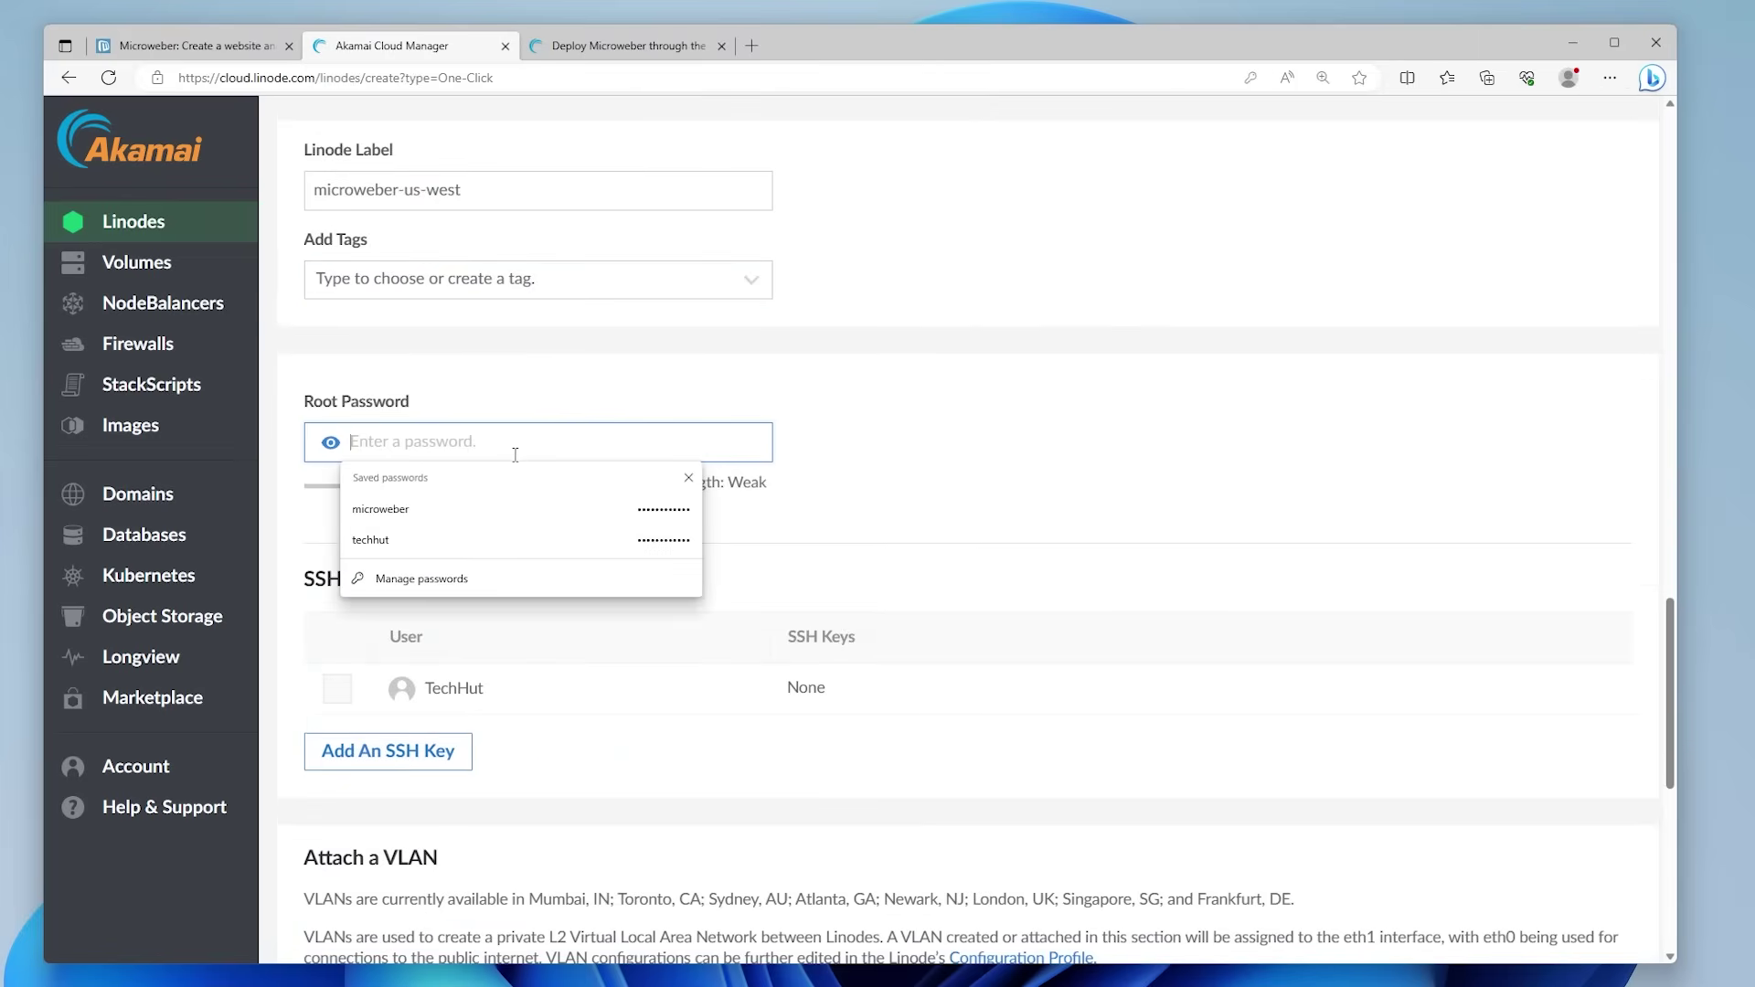
type("•••••••••••")
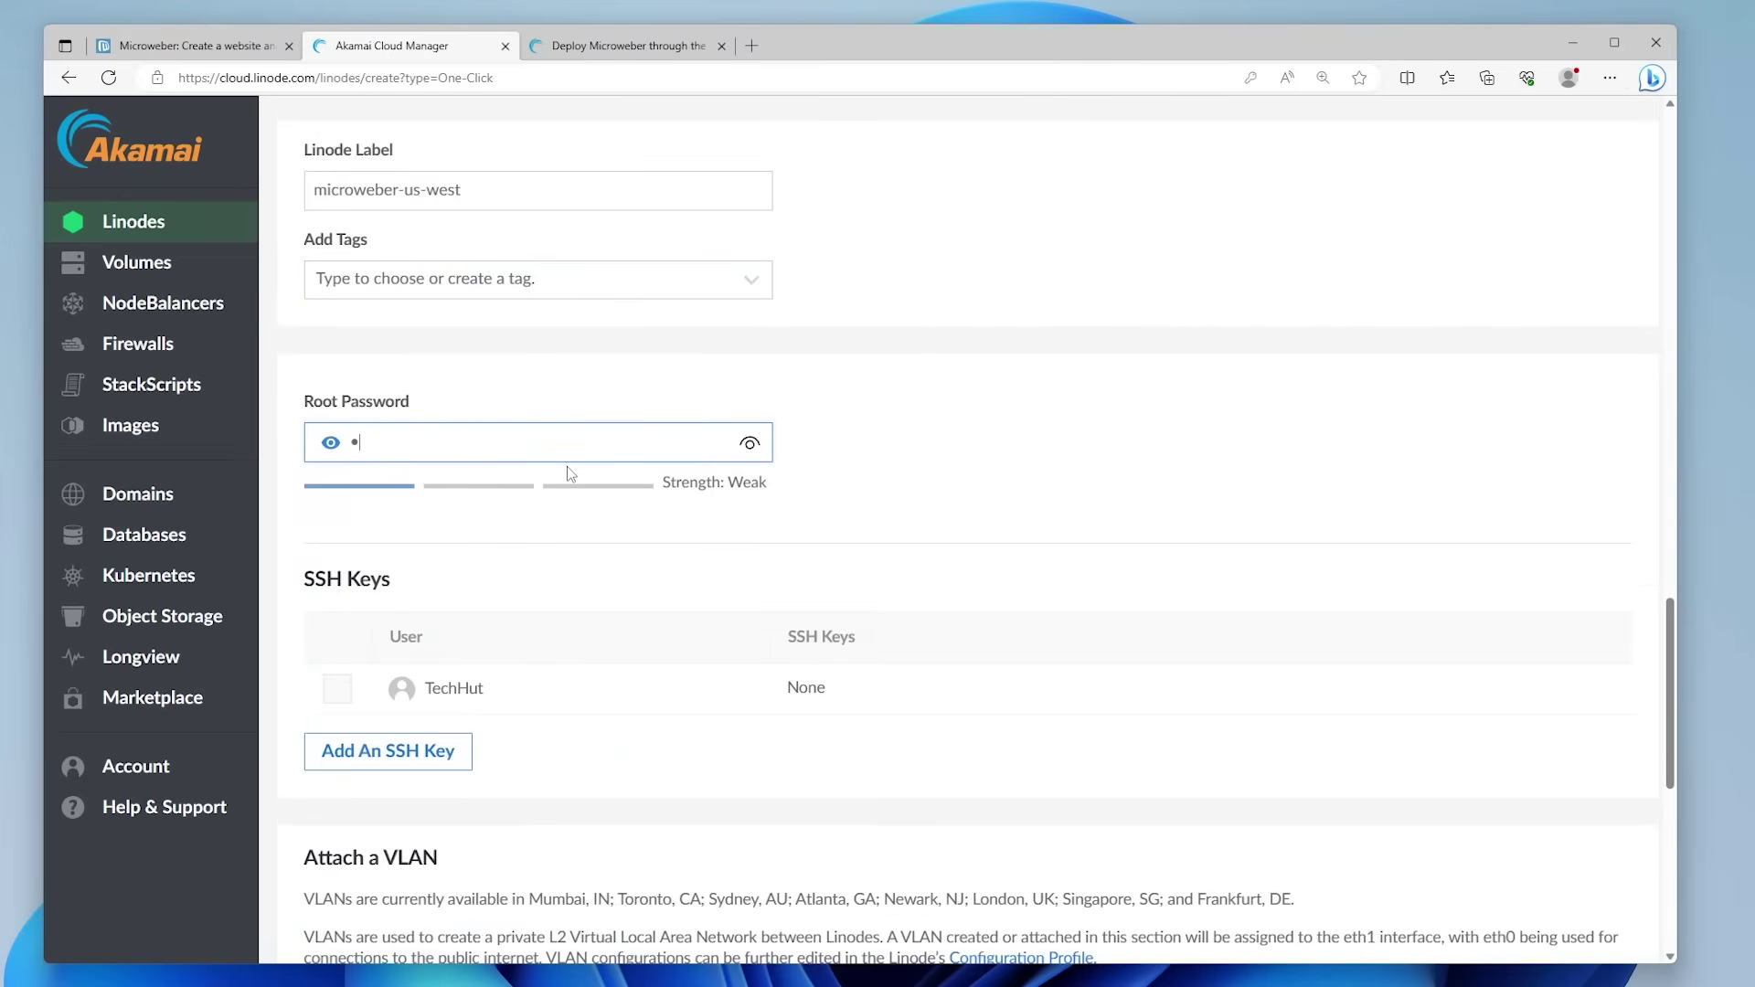
type("••")
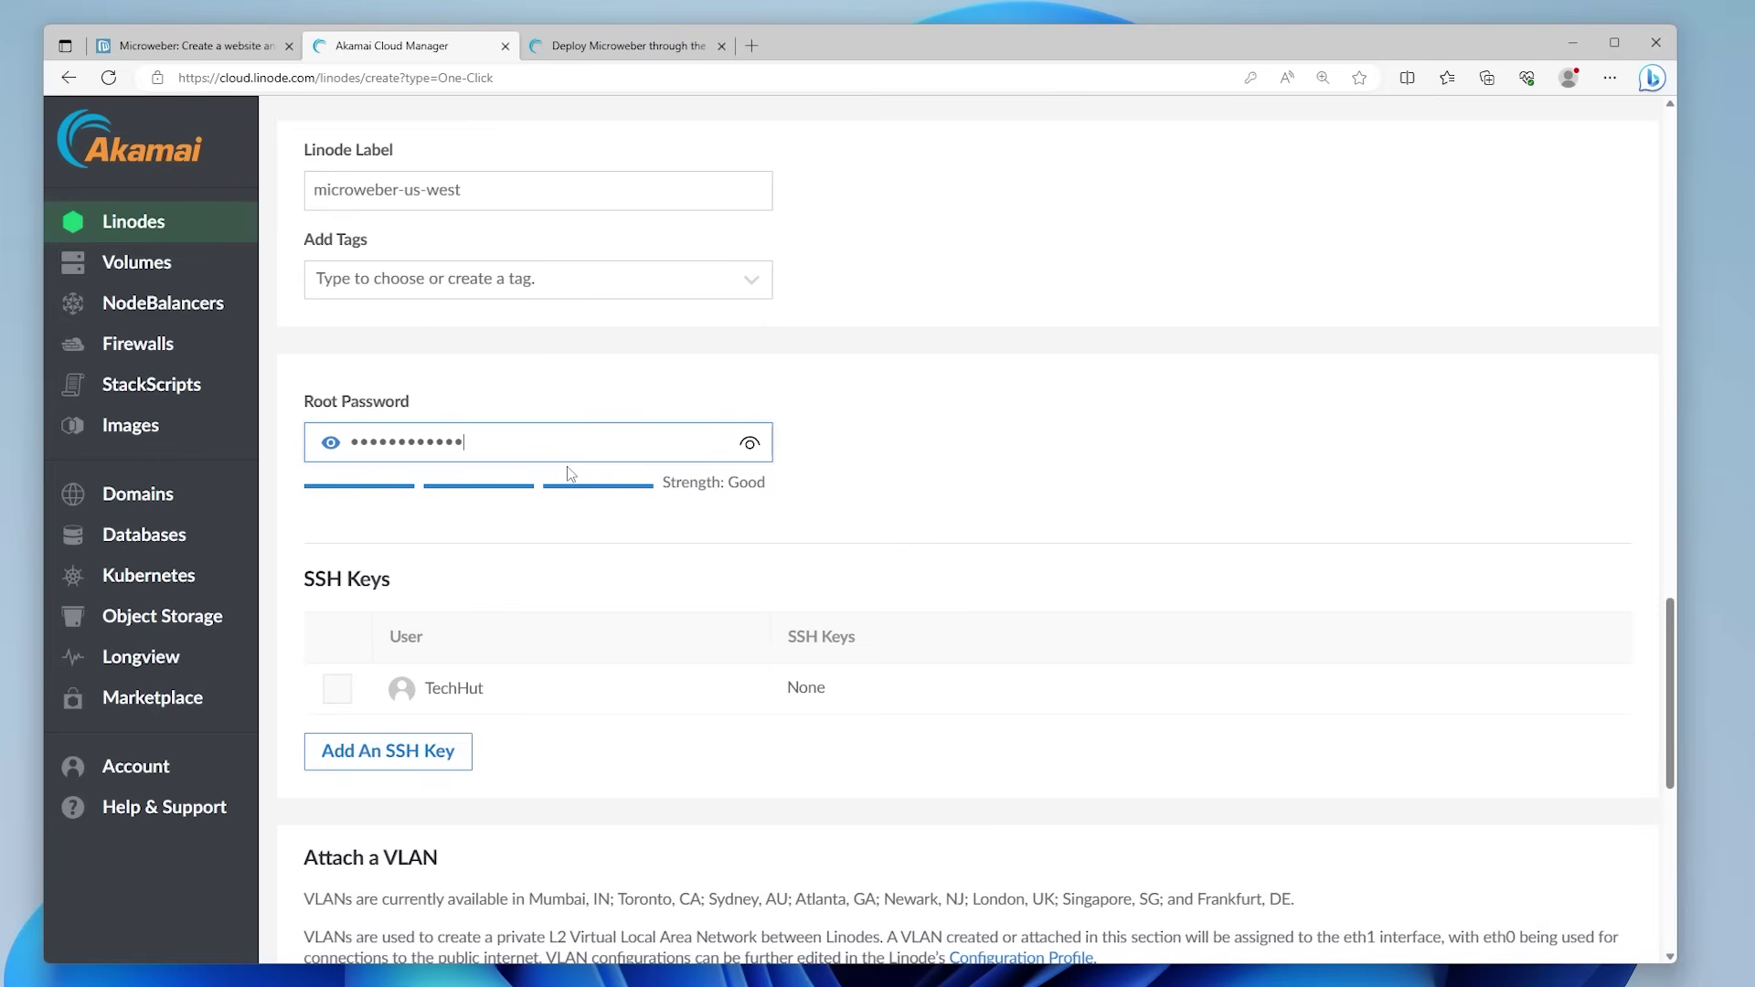
scroll(568, 472, "down", 8)
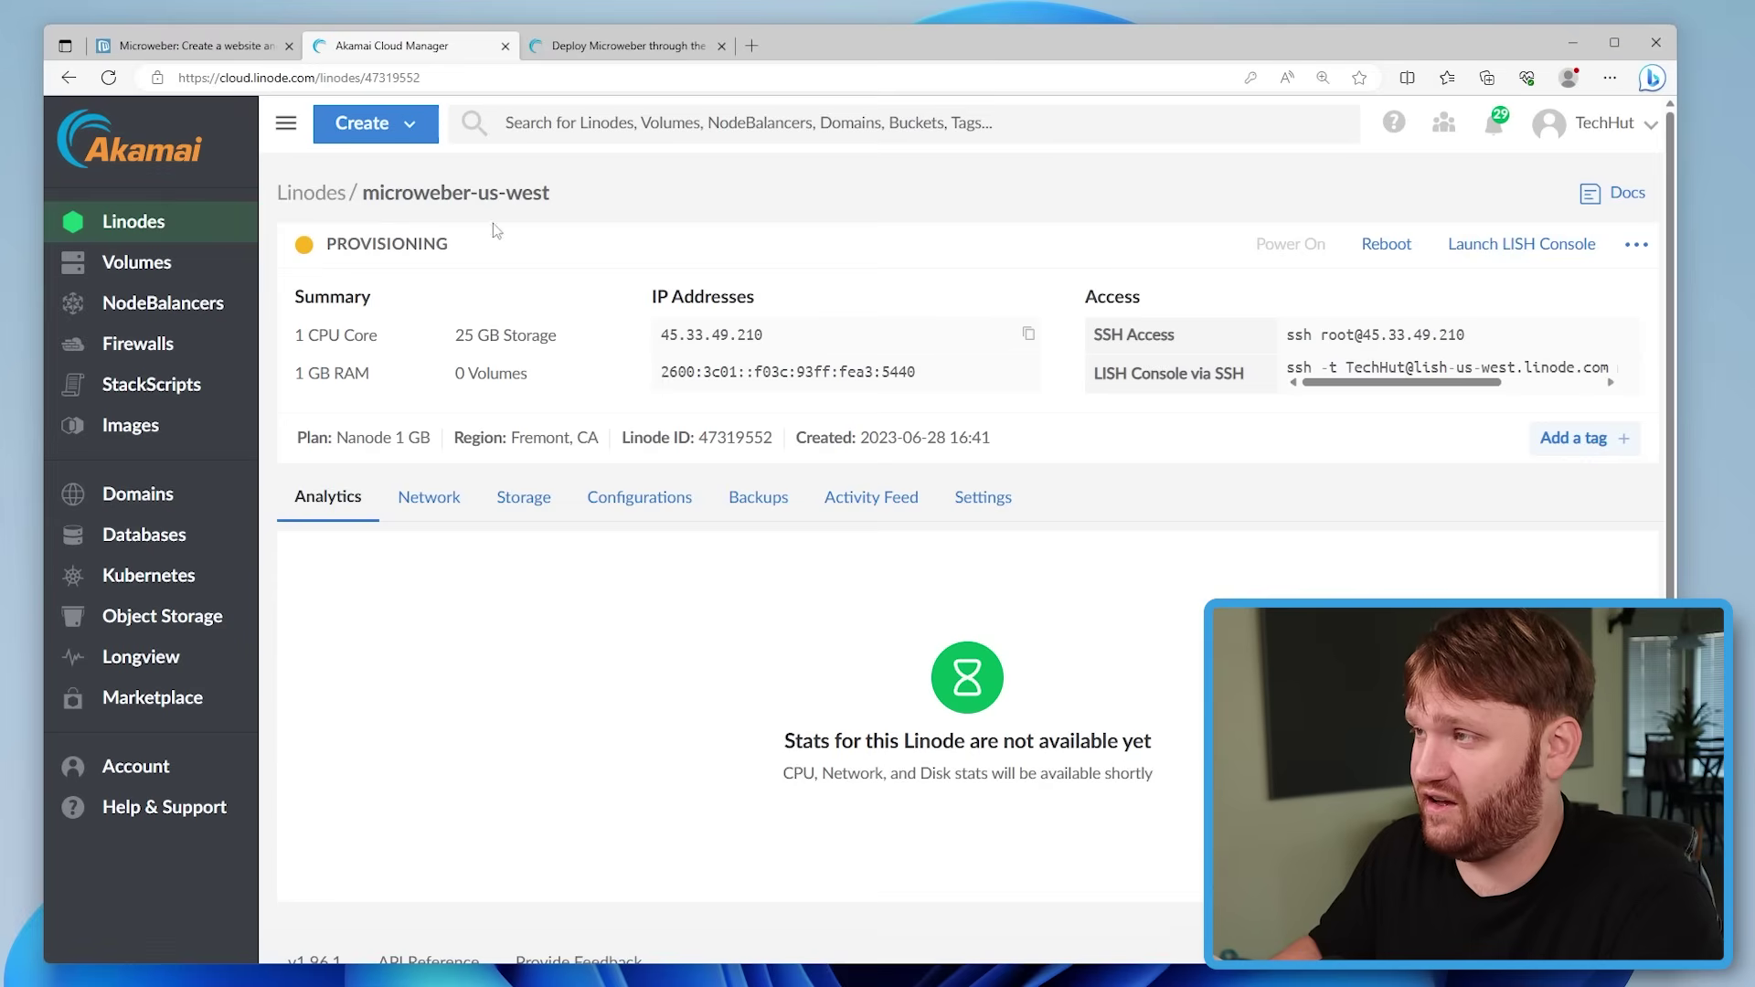
Go to the Domains page listing hopki.net and techhut.tv
left_click(152, 497)
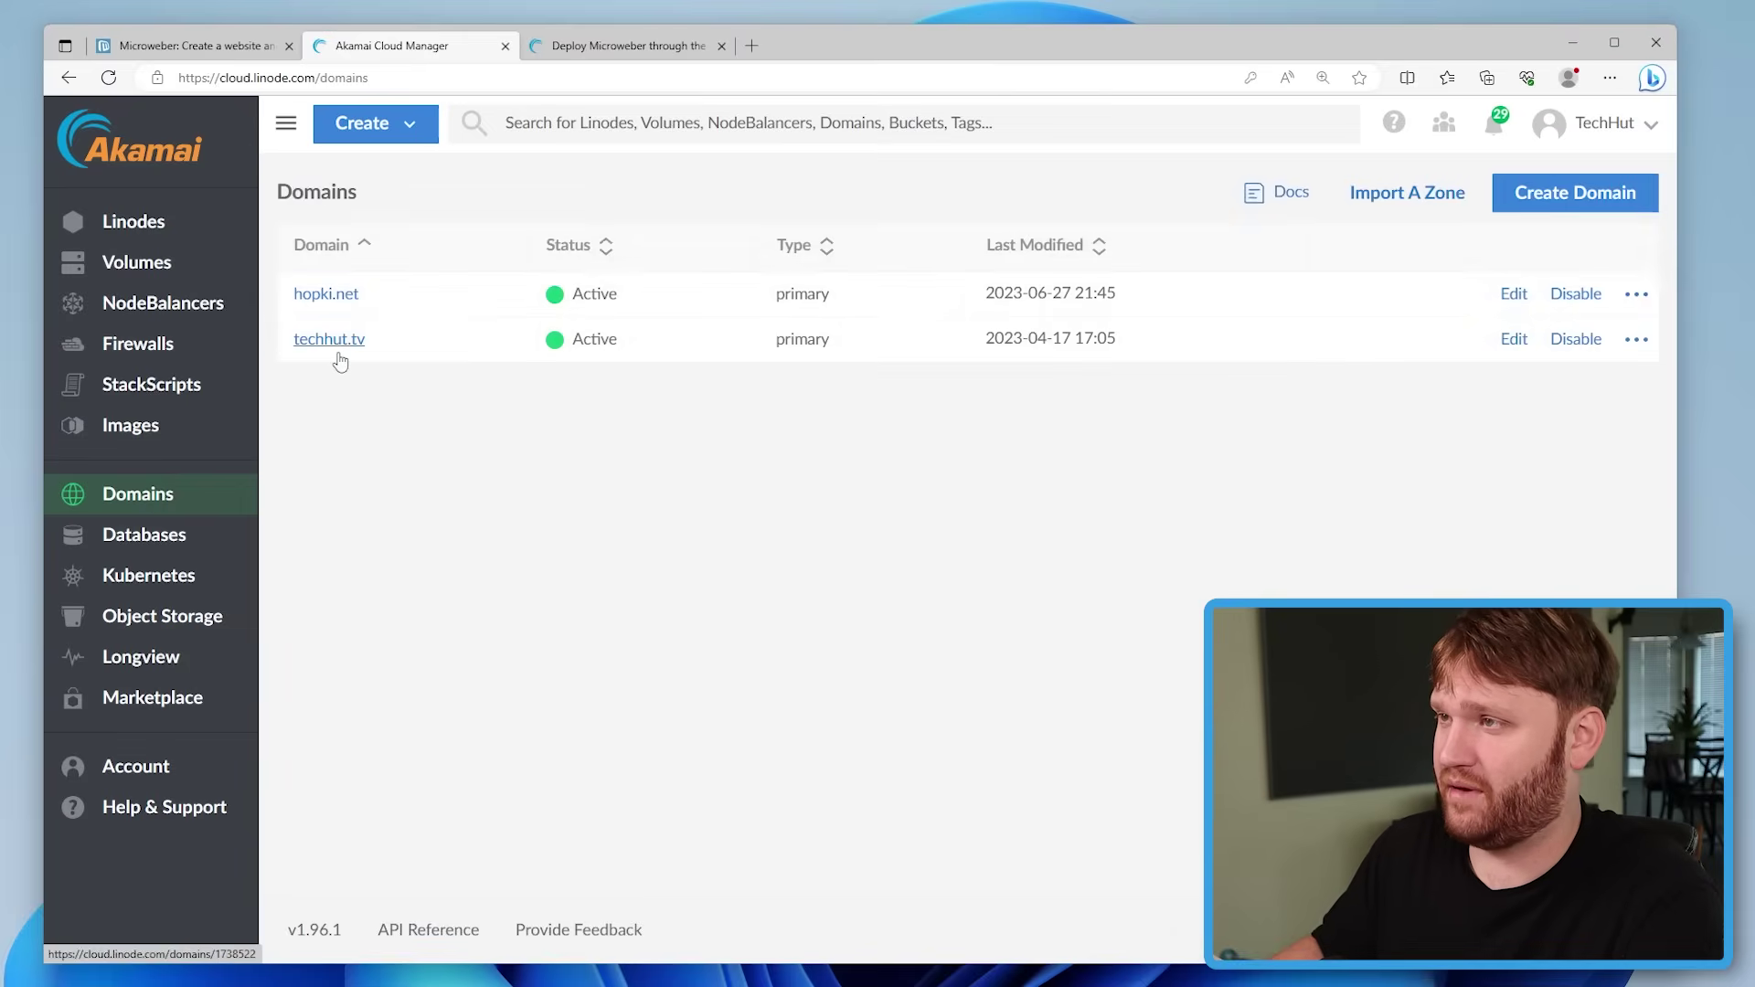
Open hopki.net's DNS records and scroll to its A/AAAA Record section
left_click(340, 296)
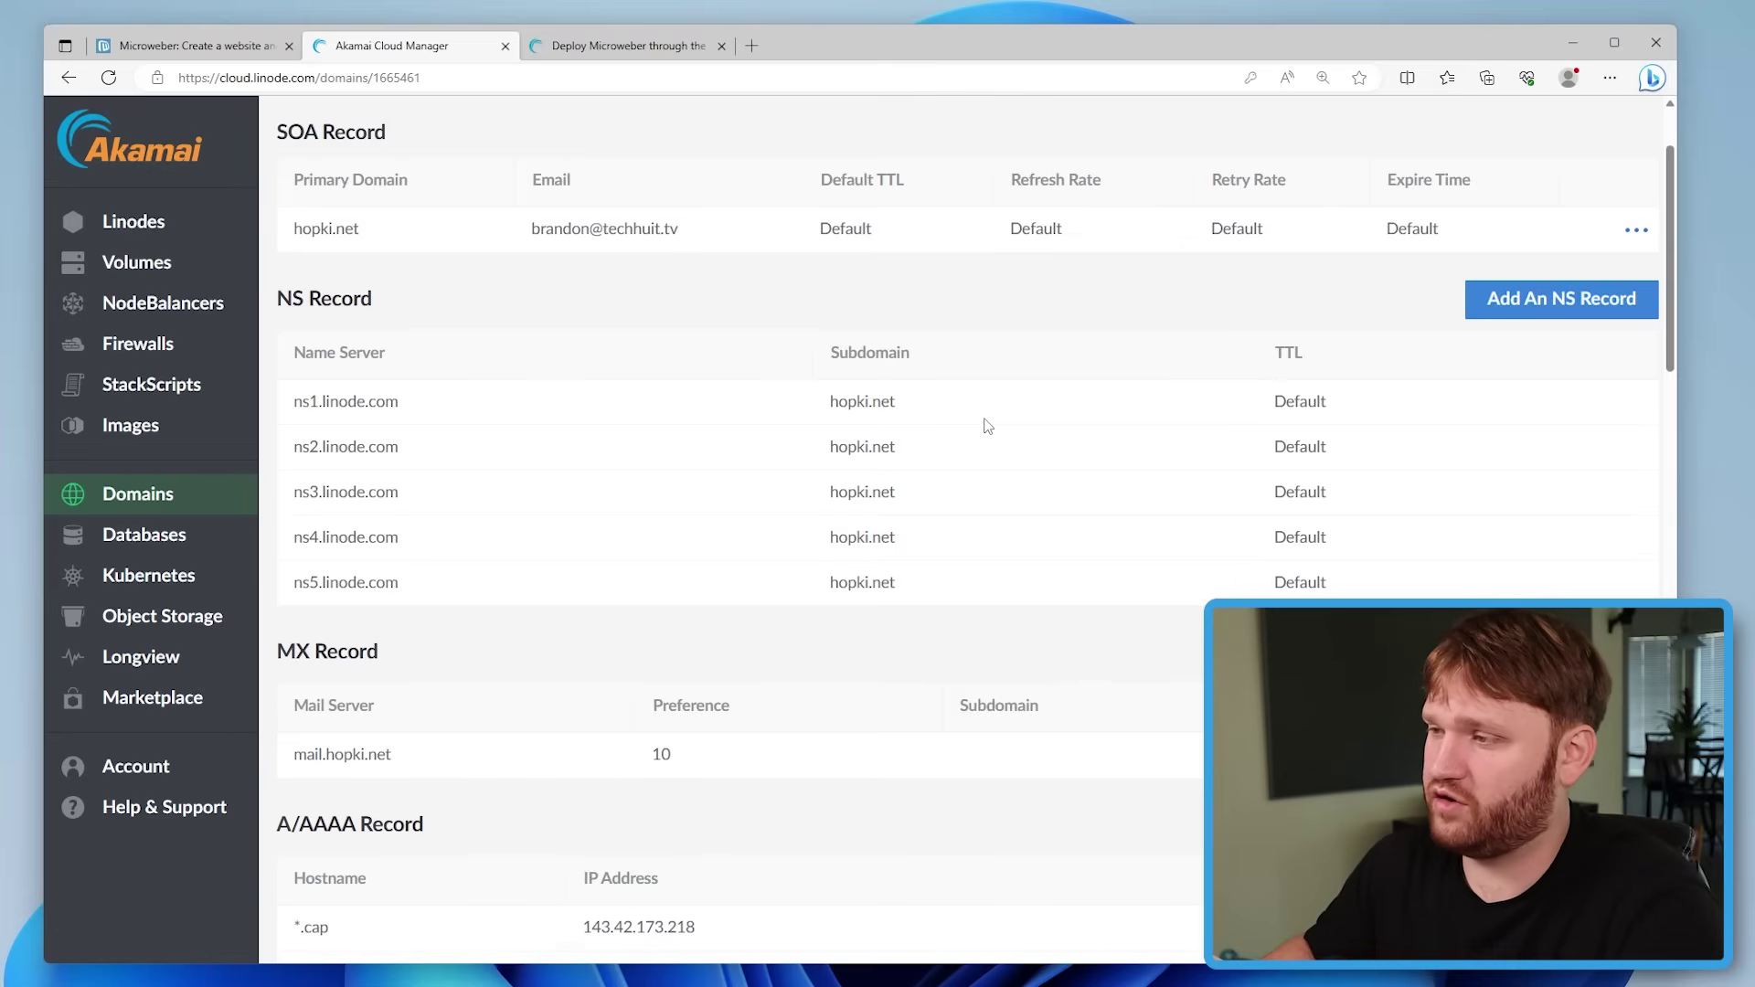
scroll(985, 425, "down", 4)
scroll(339, 485, "down", 3)
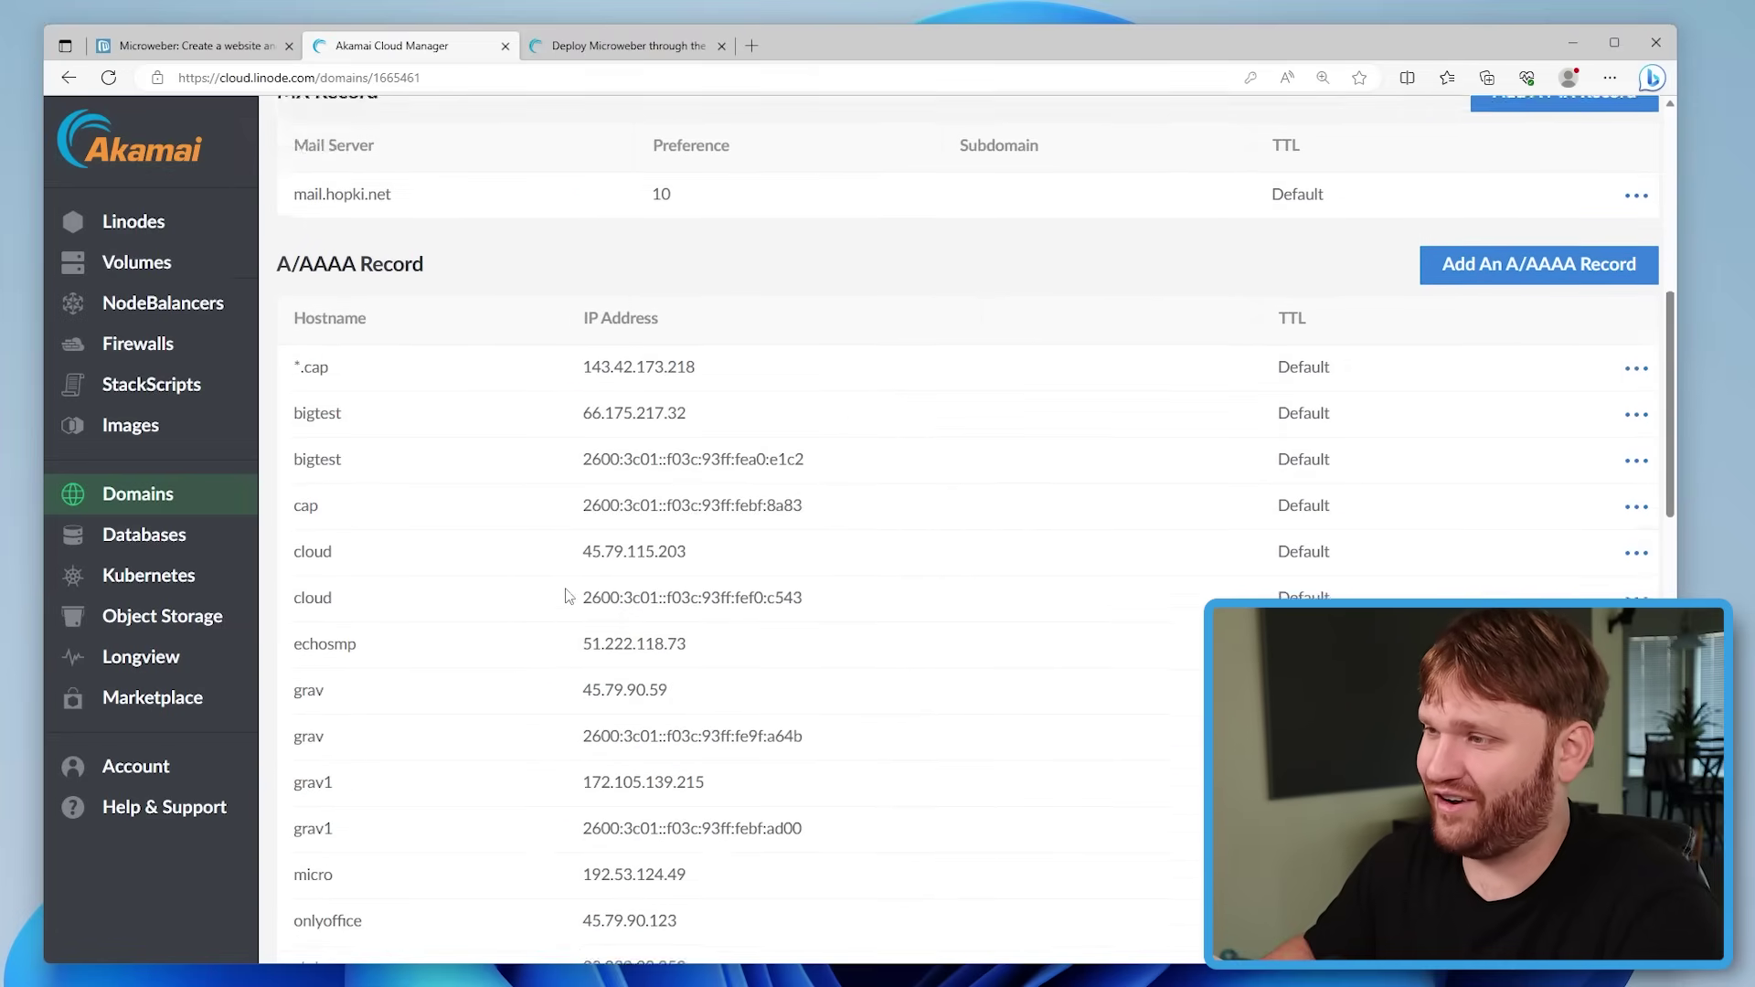
scroll(818, 878, "down", 3)
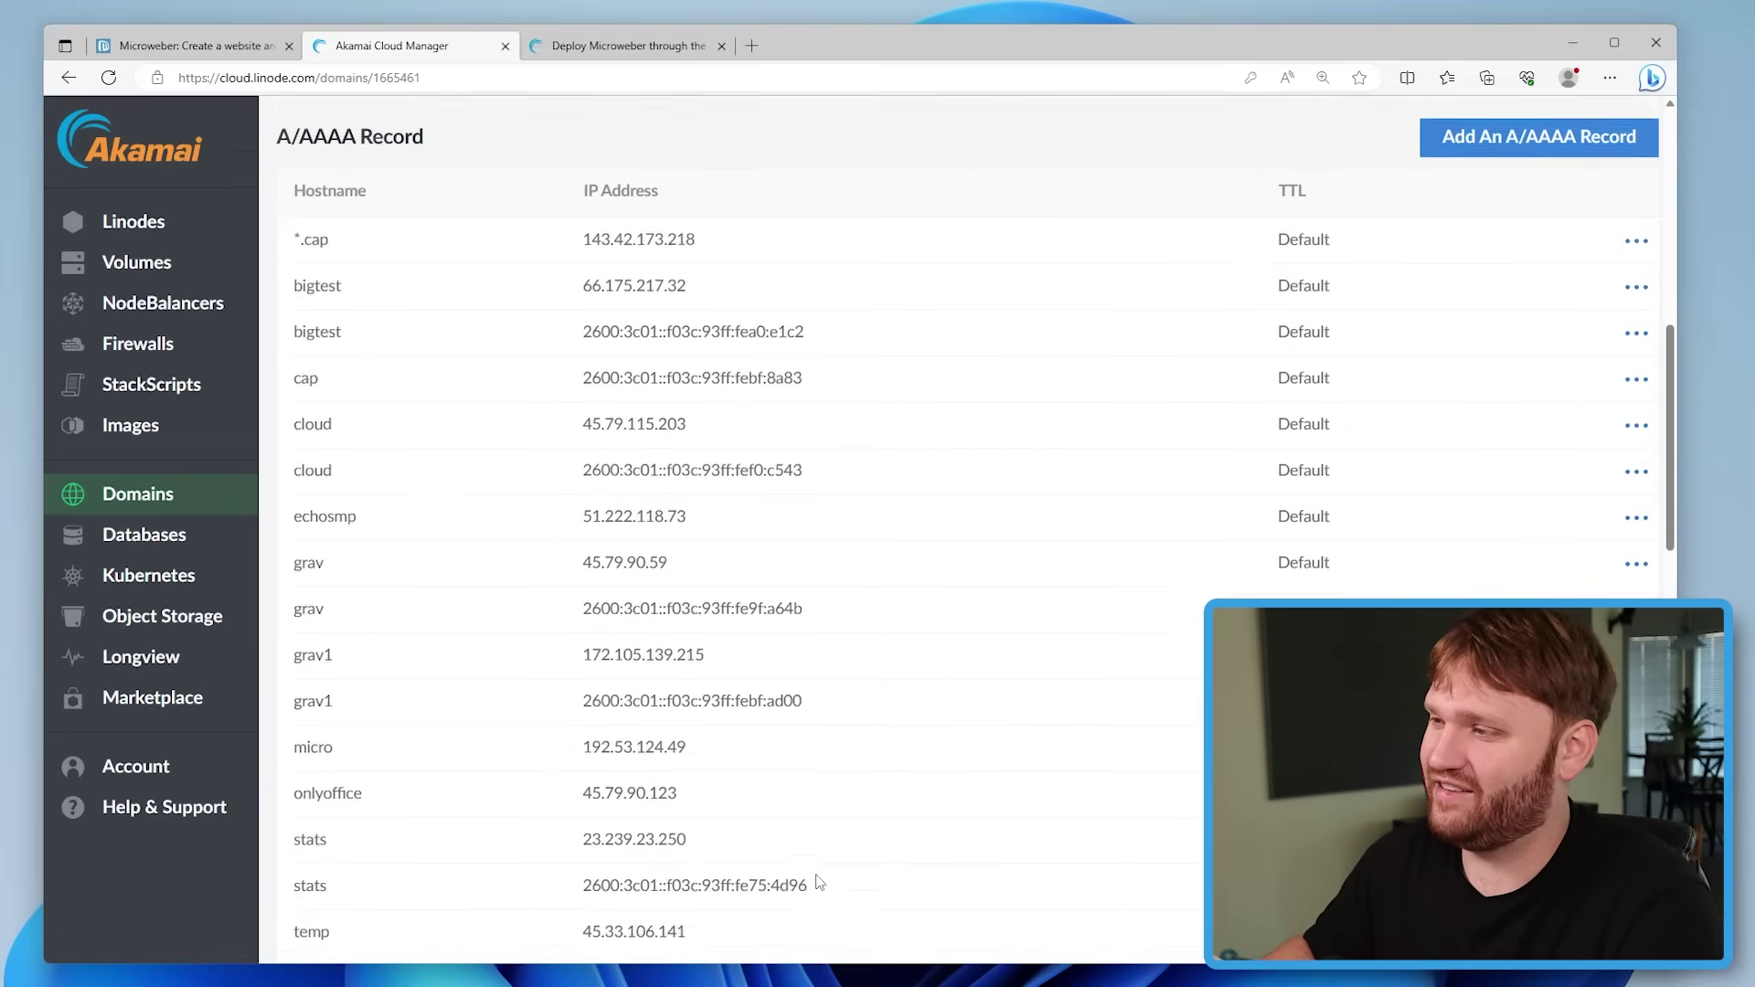
scroll(818, 866, "up", 3)
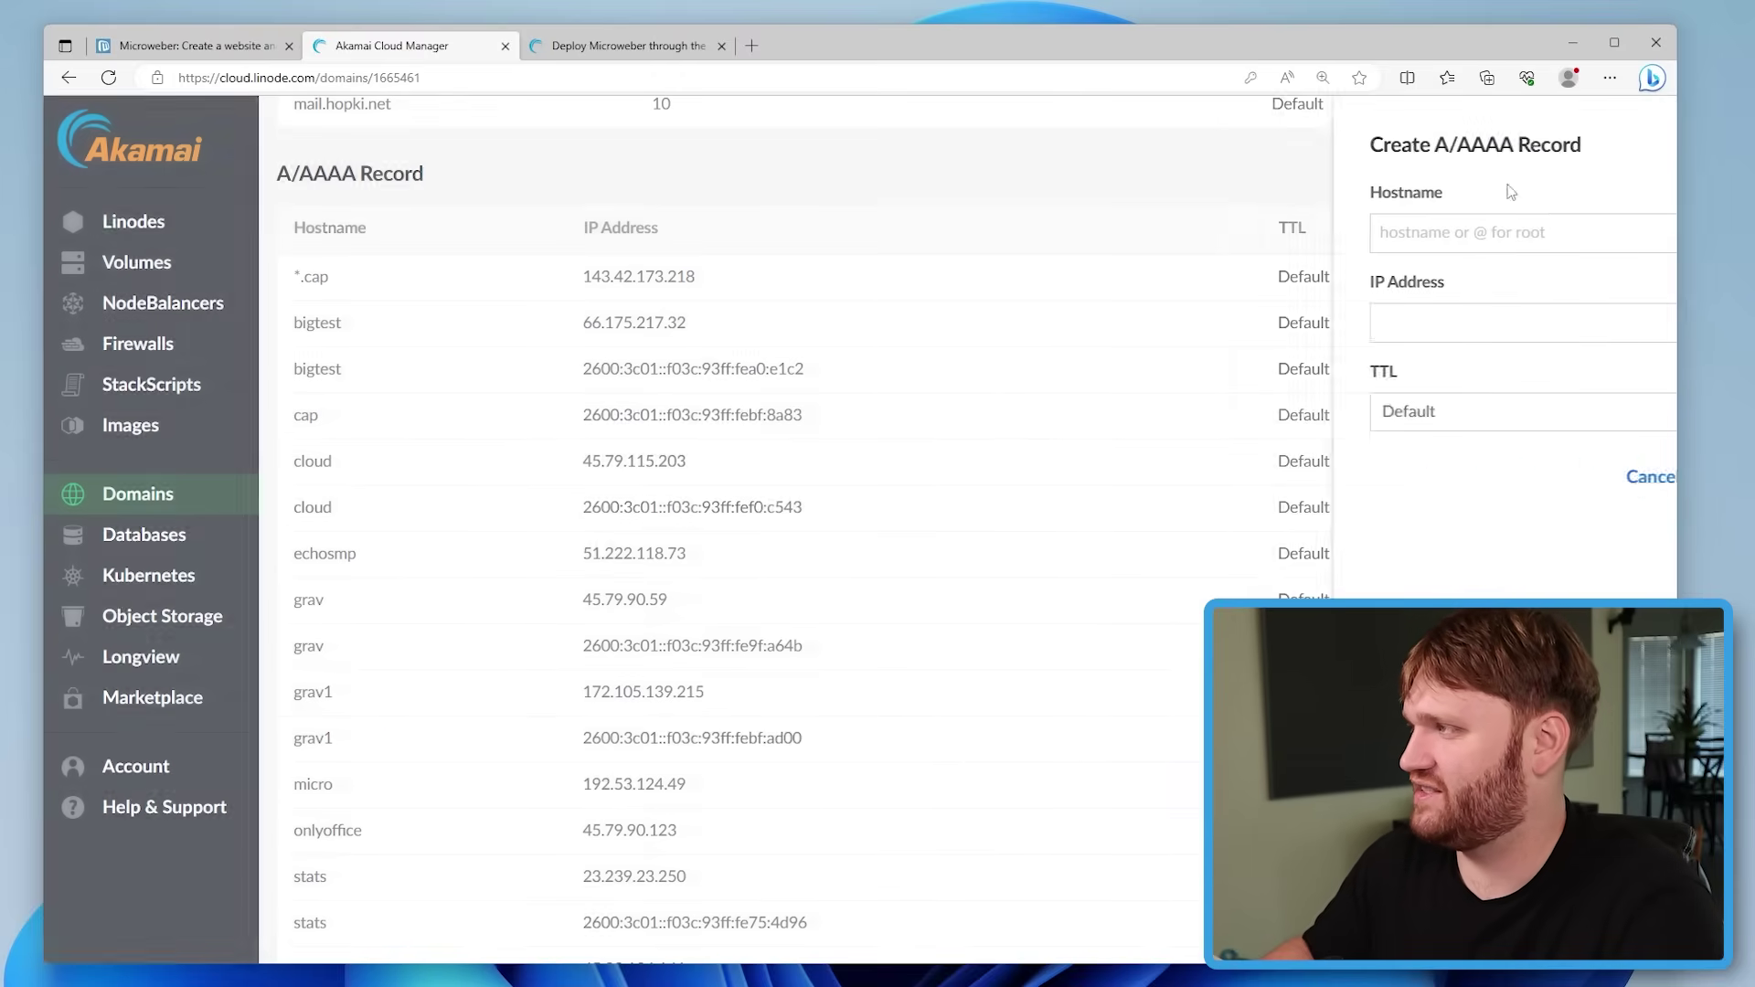
Add an A record with hostname 'blog' pointing to 45.33.49.210 and save it
right_click(1289, 231)
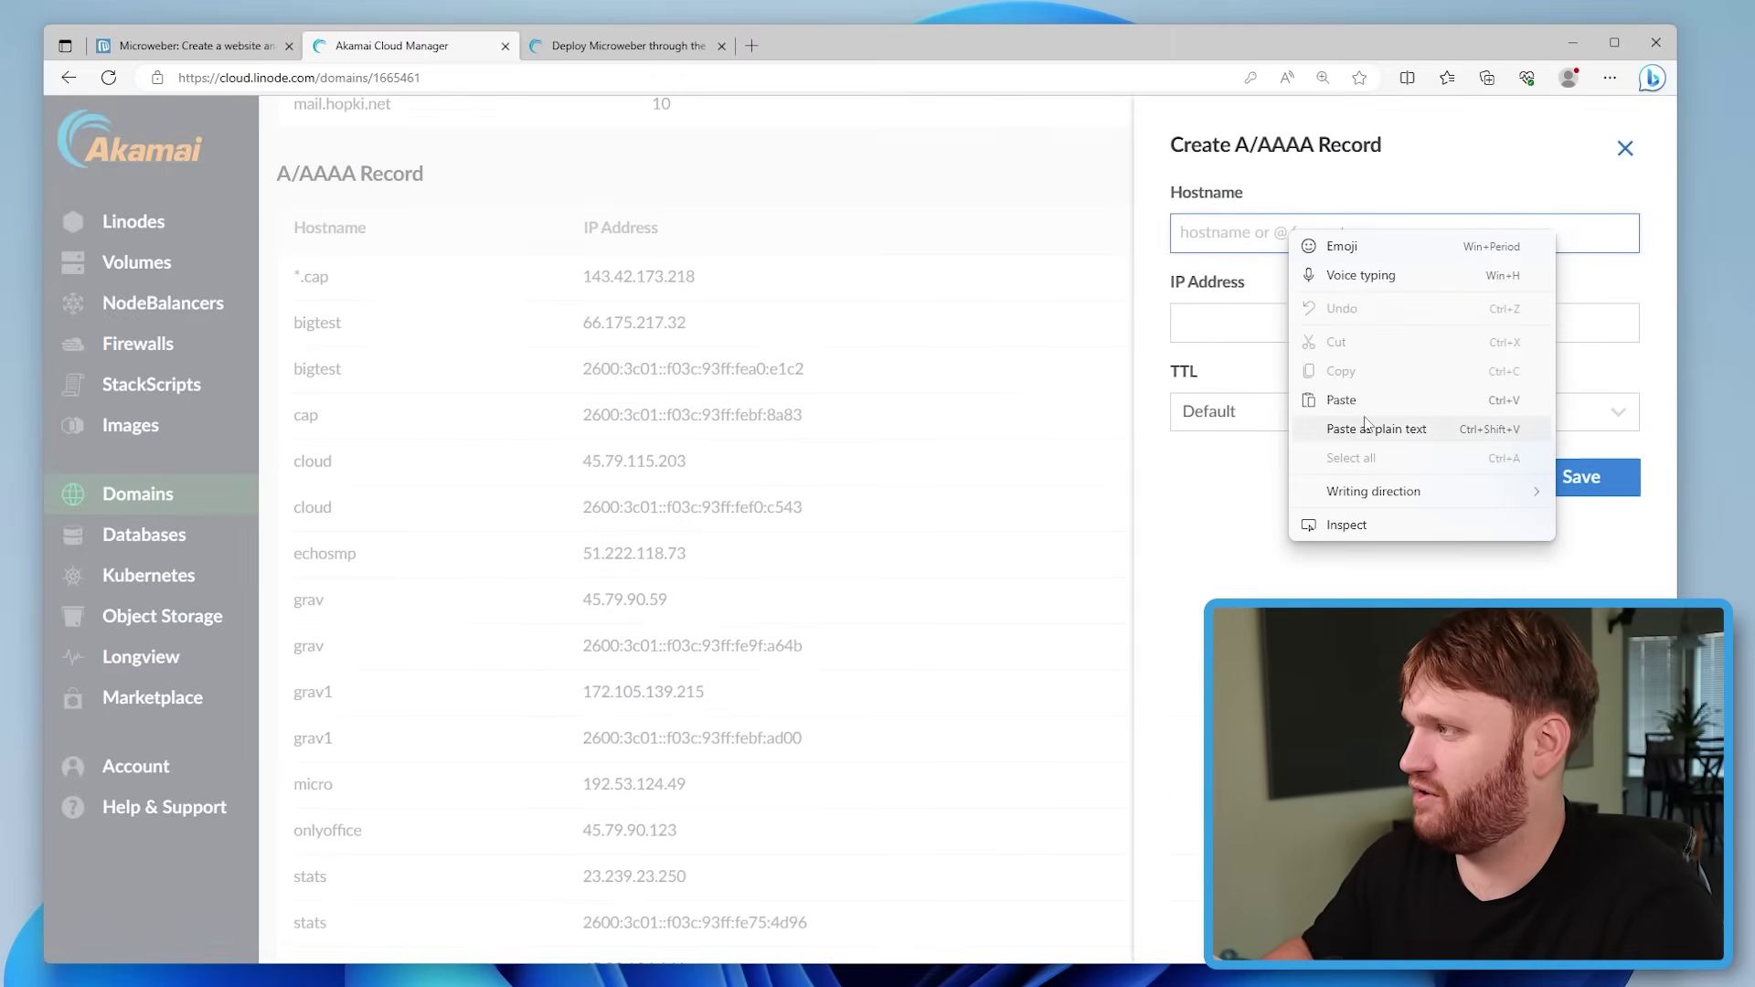
left_click(1425, 402)
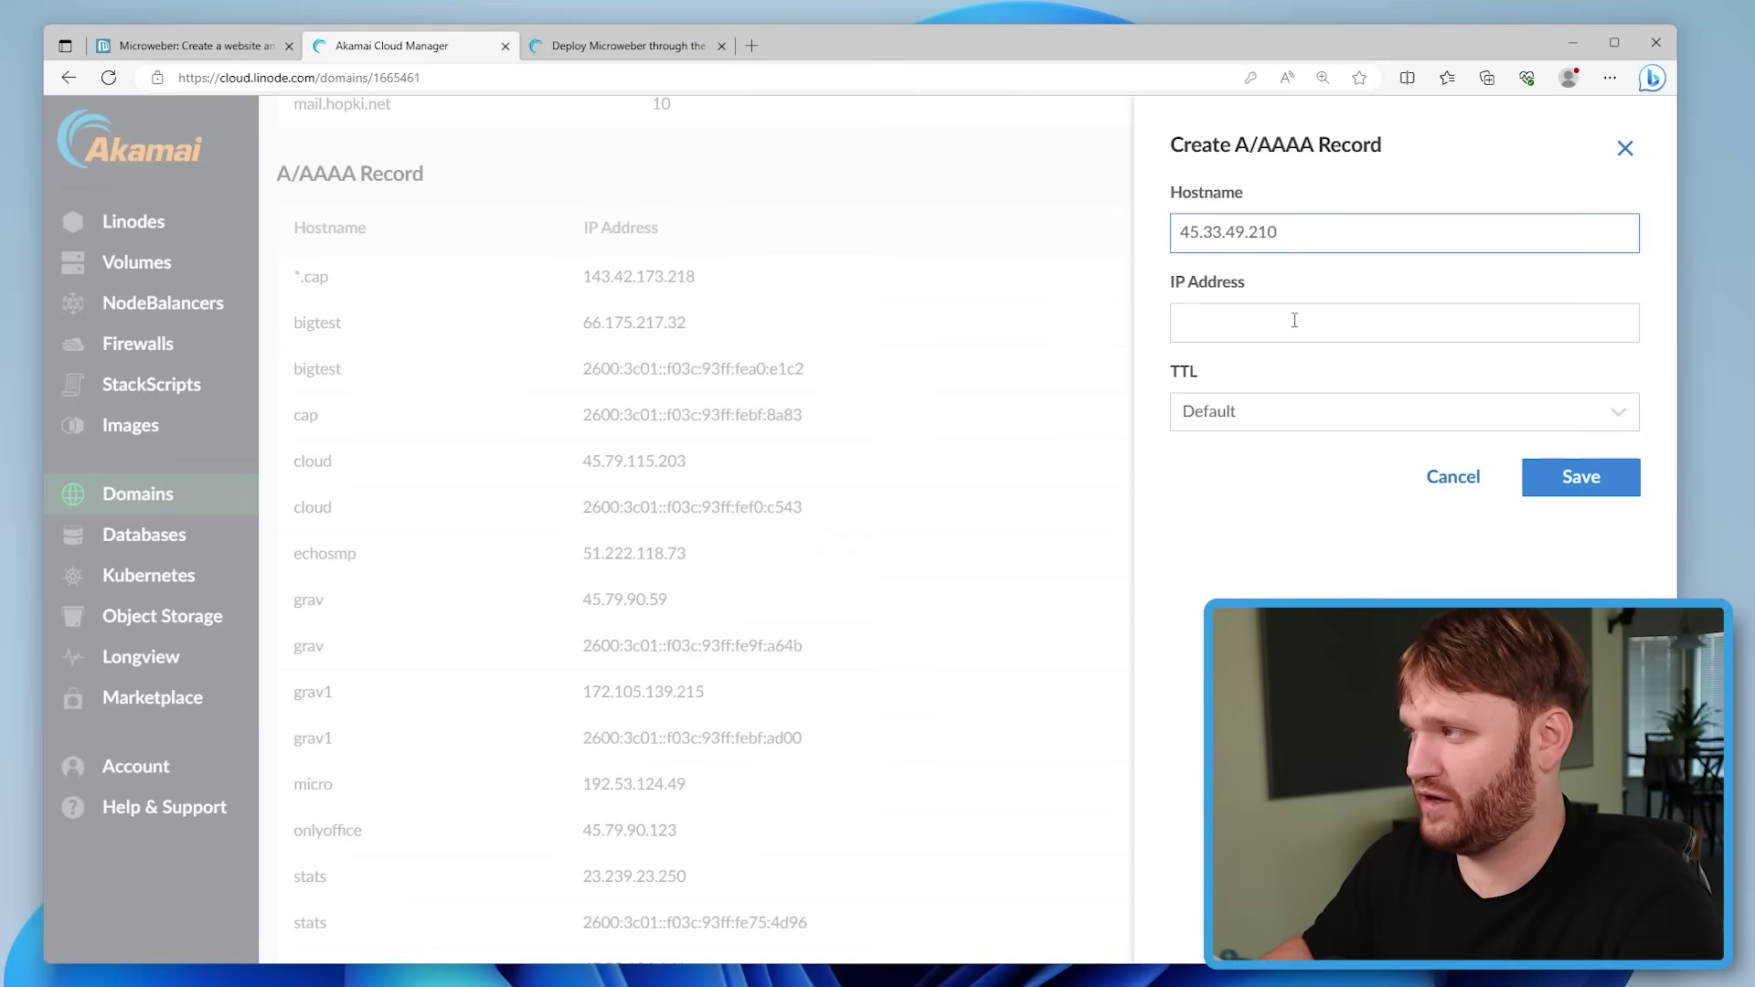
right_click(1294, 332)
left_click(1389, 505)
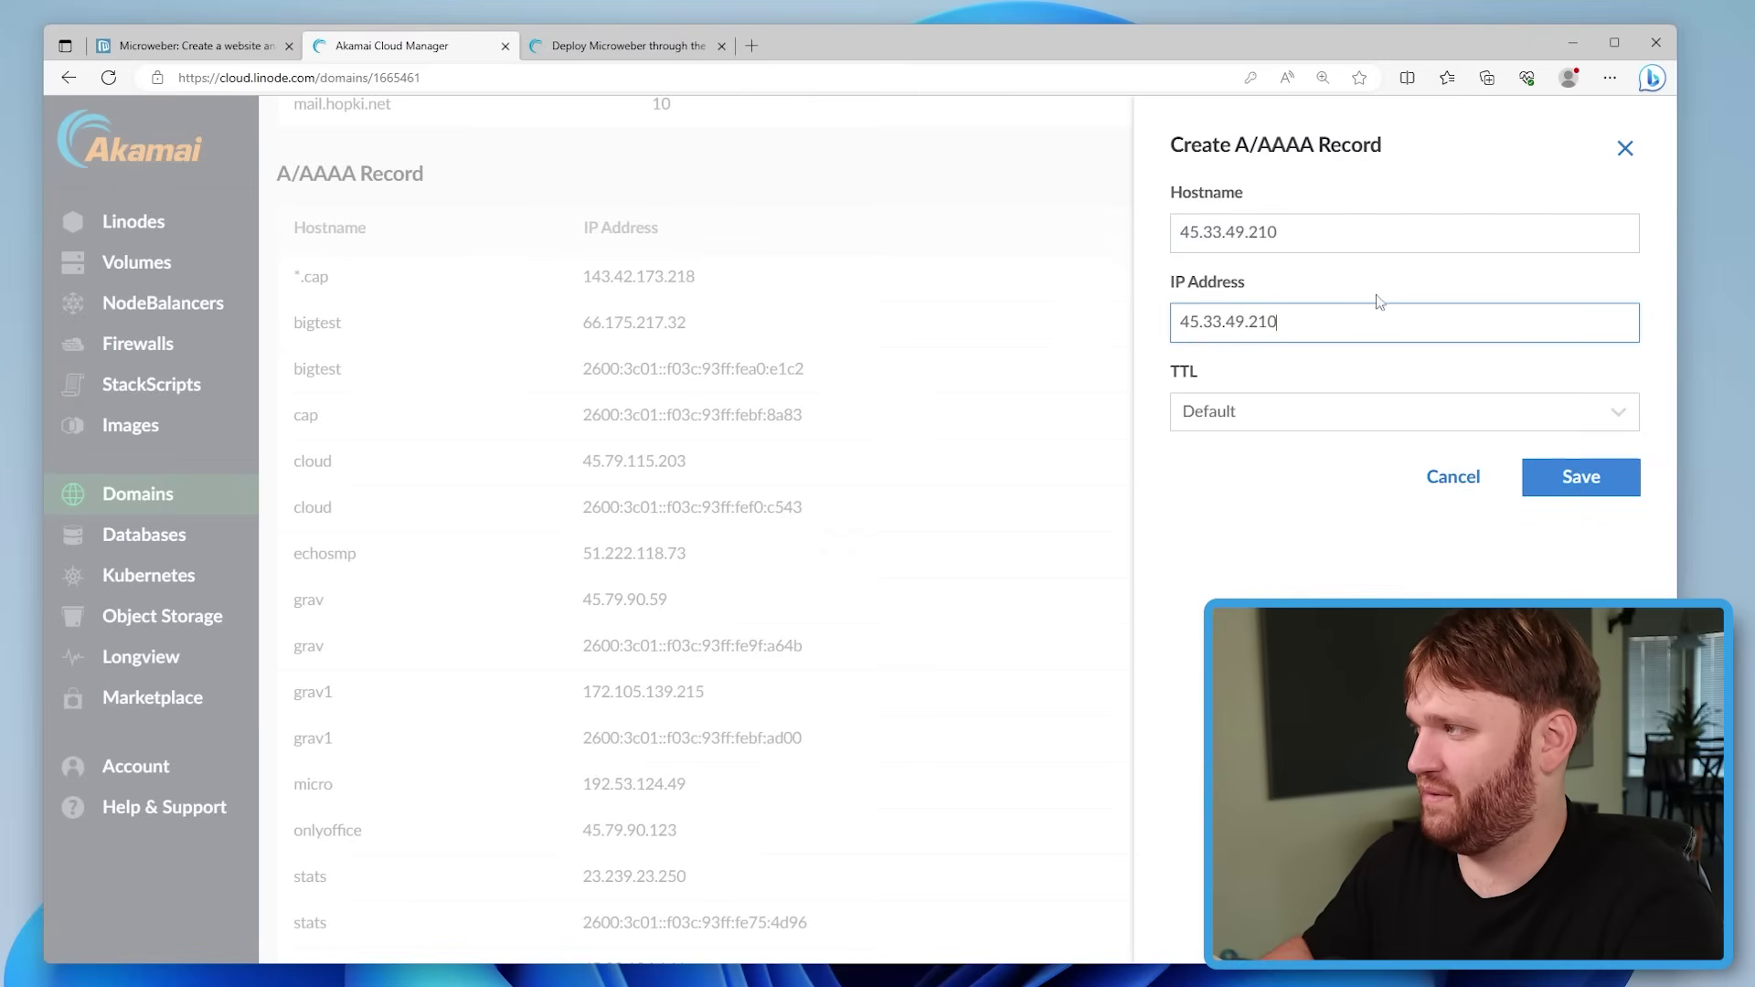
left_click_drag(1343, 228, 1002, 135)
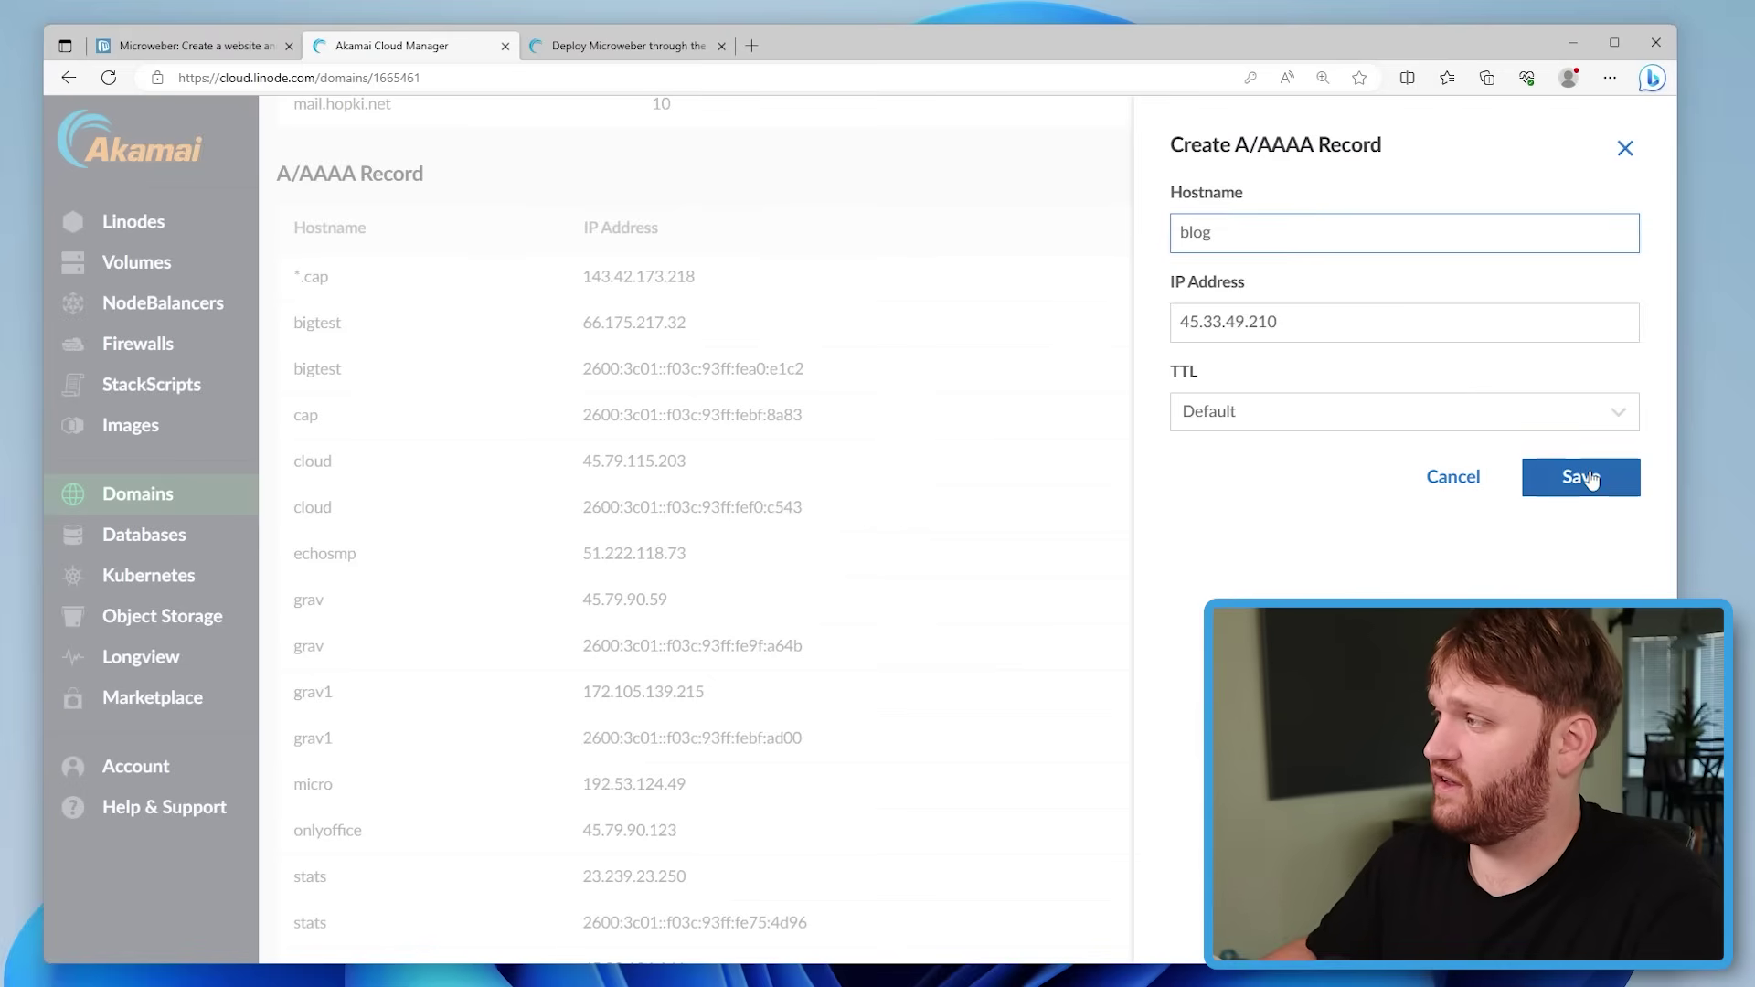
left_click(1577, 477)
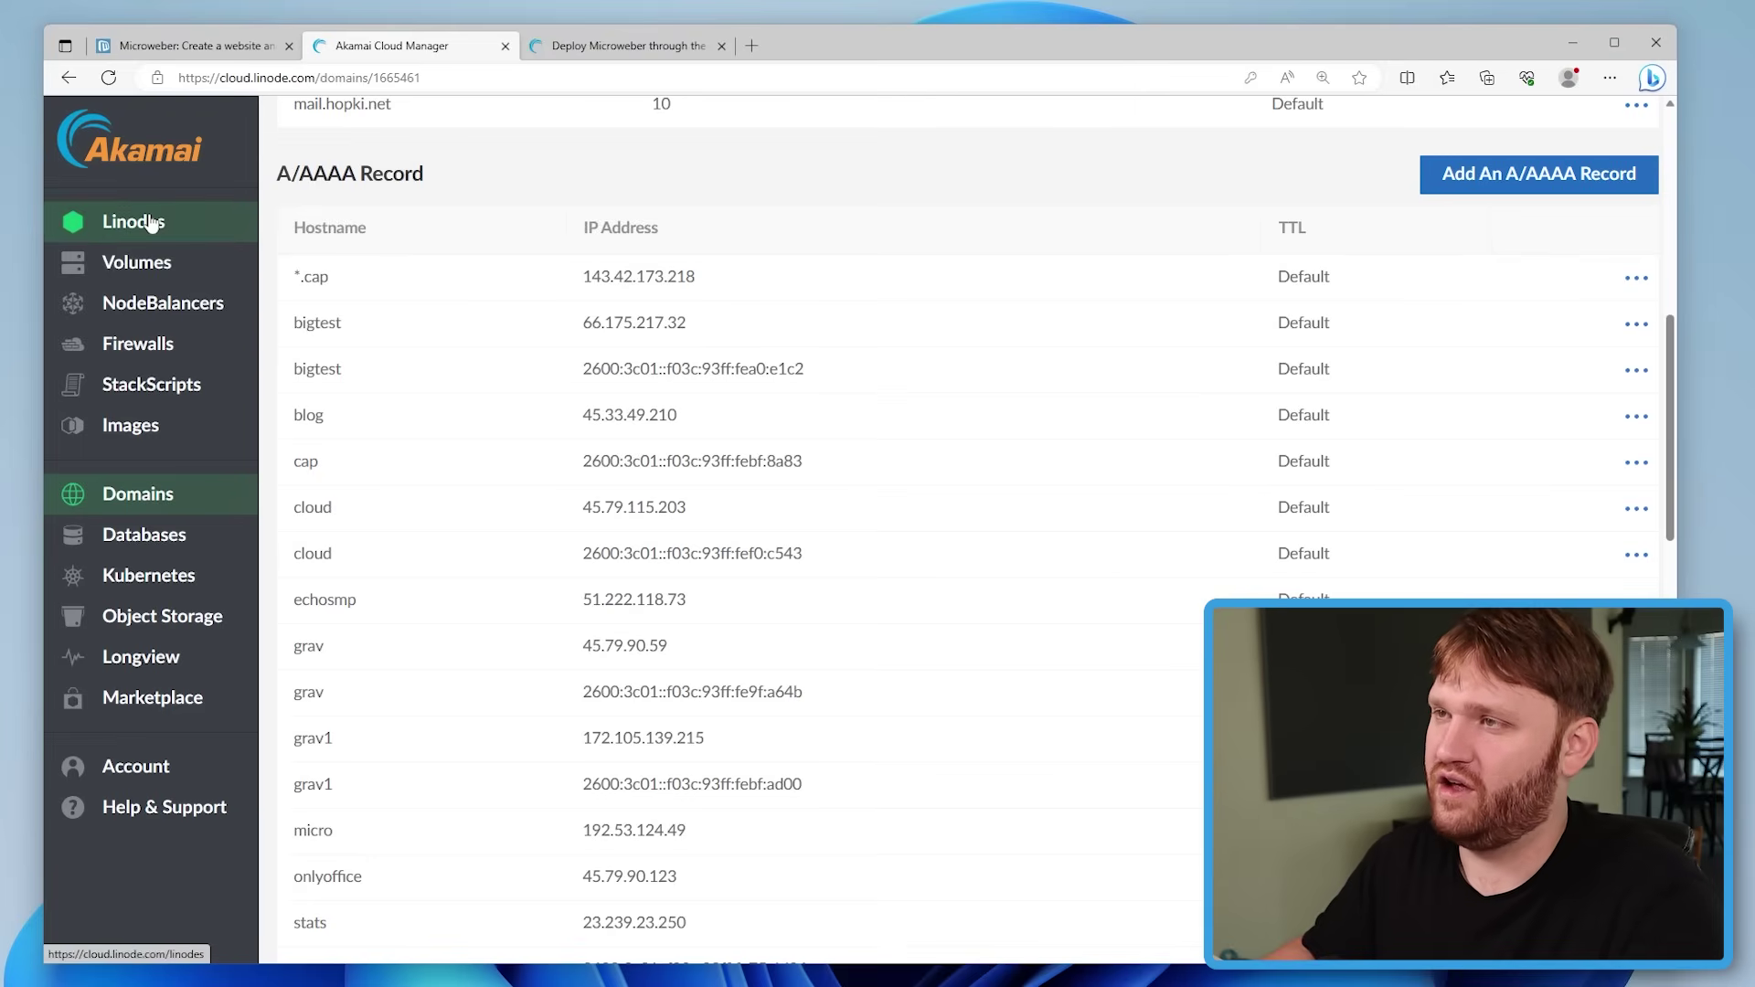
Watch Microweber Installer 1.3.1 finish in microweber-us-west's LISH console, then close the console
left_click(175, 239)
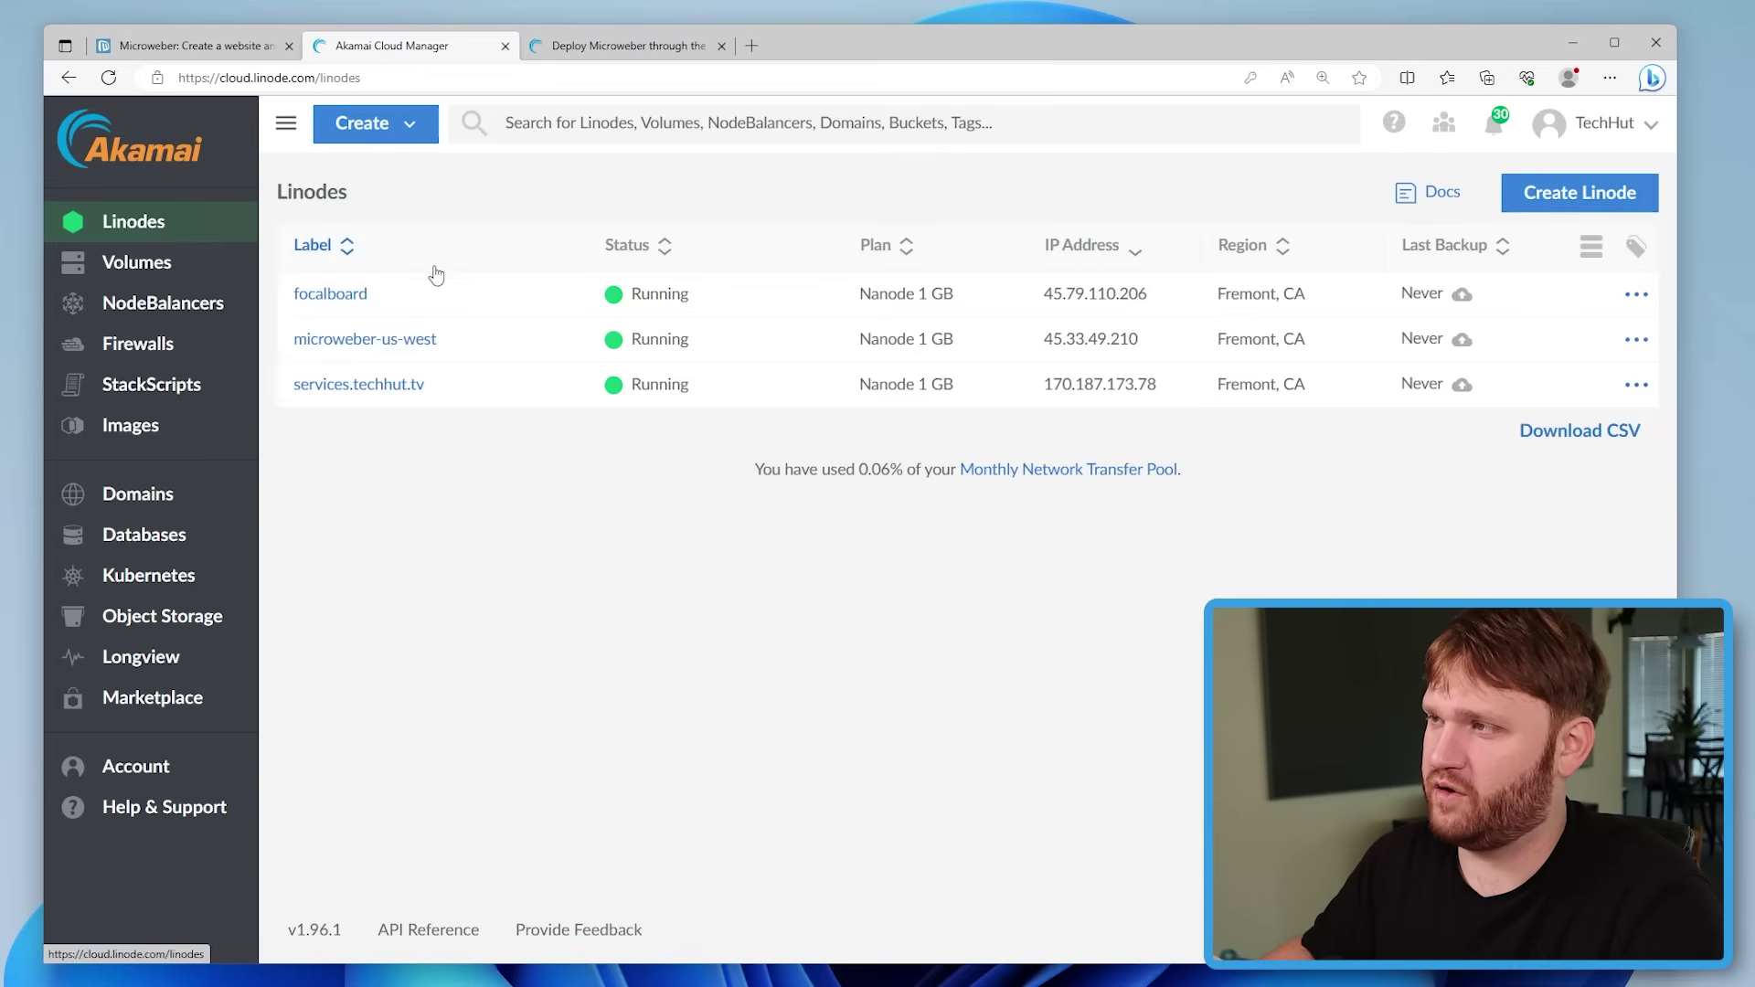
left_click(366, 342)
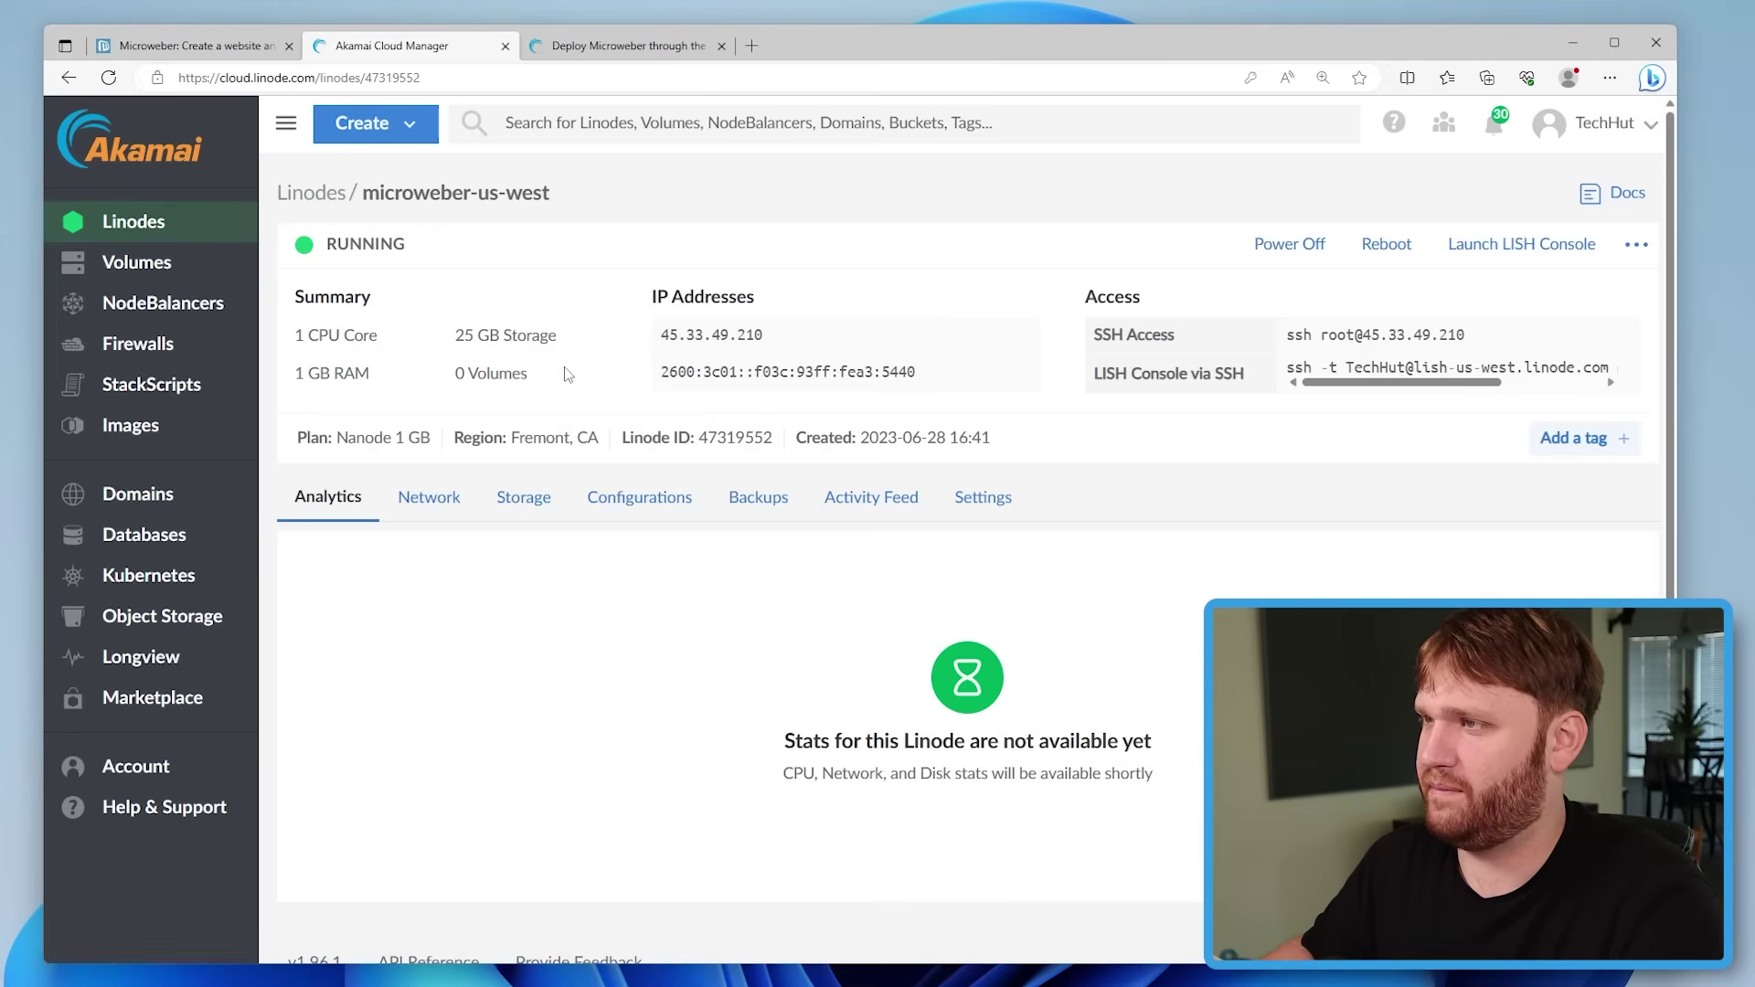
left_click(1527, 259)
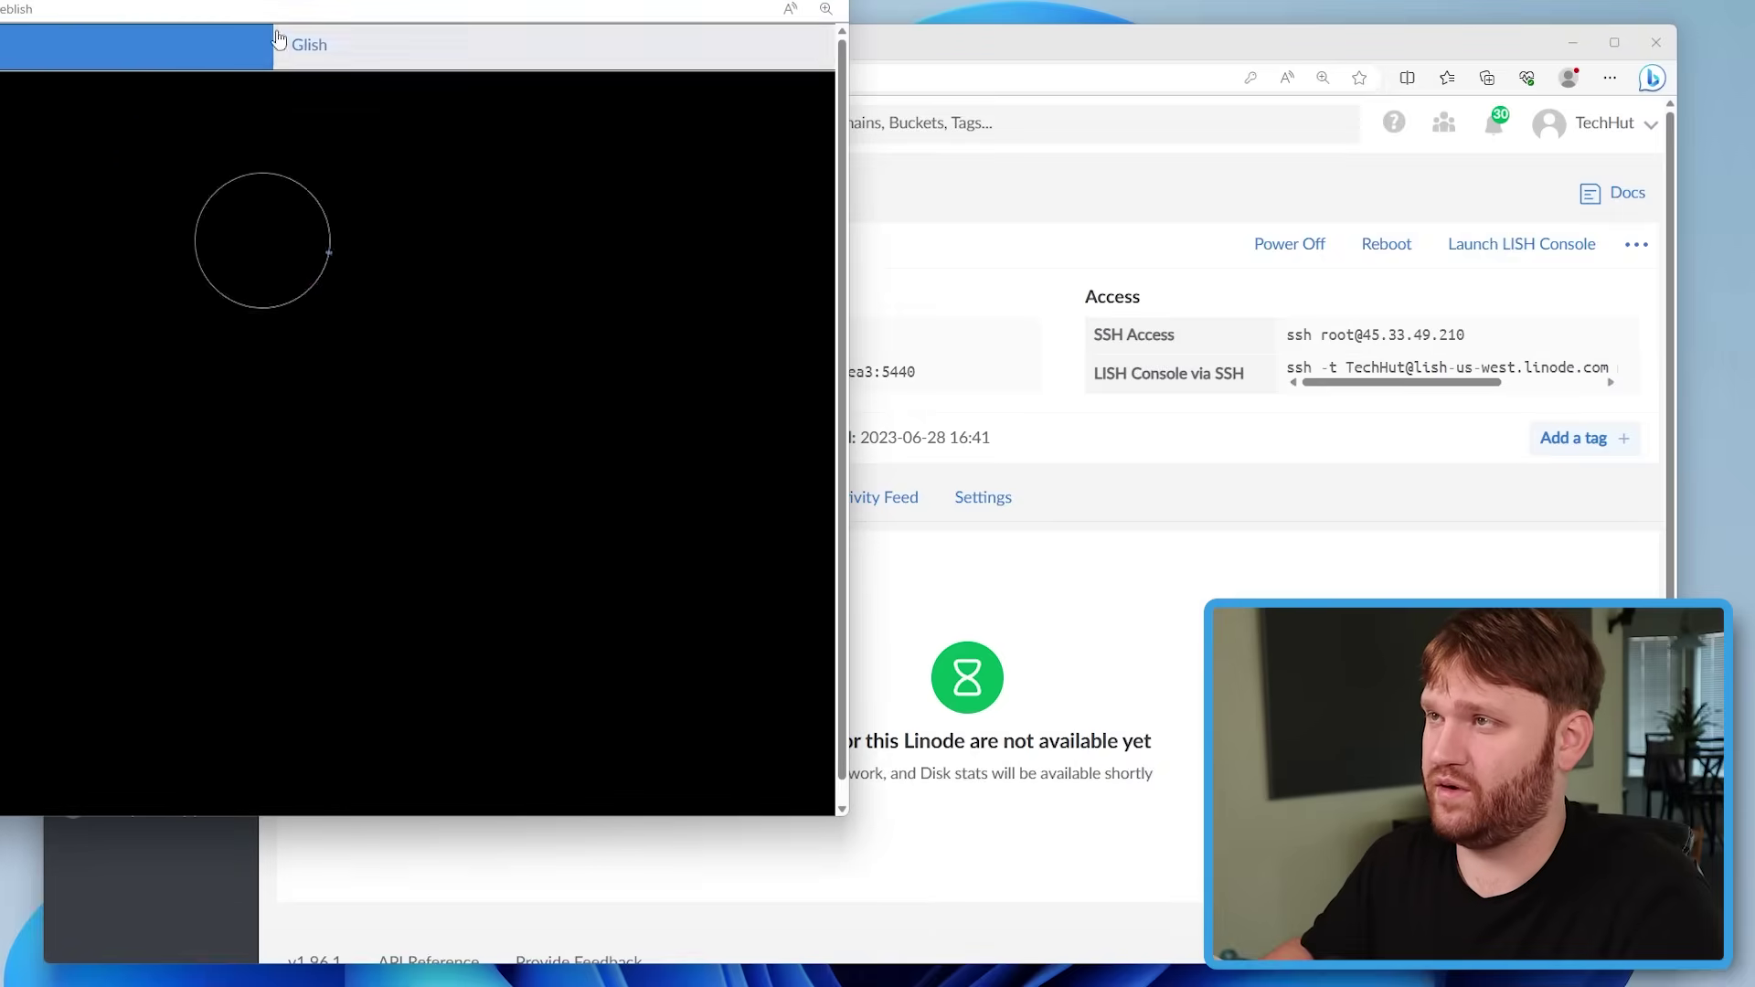
left_click_drag(278, 0, 509, 156)
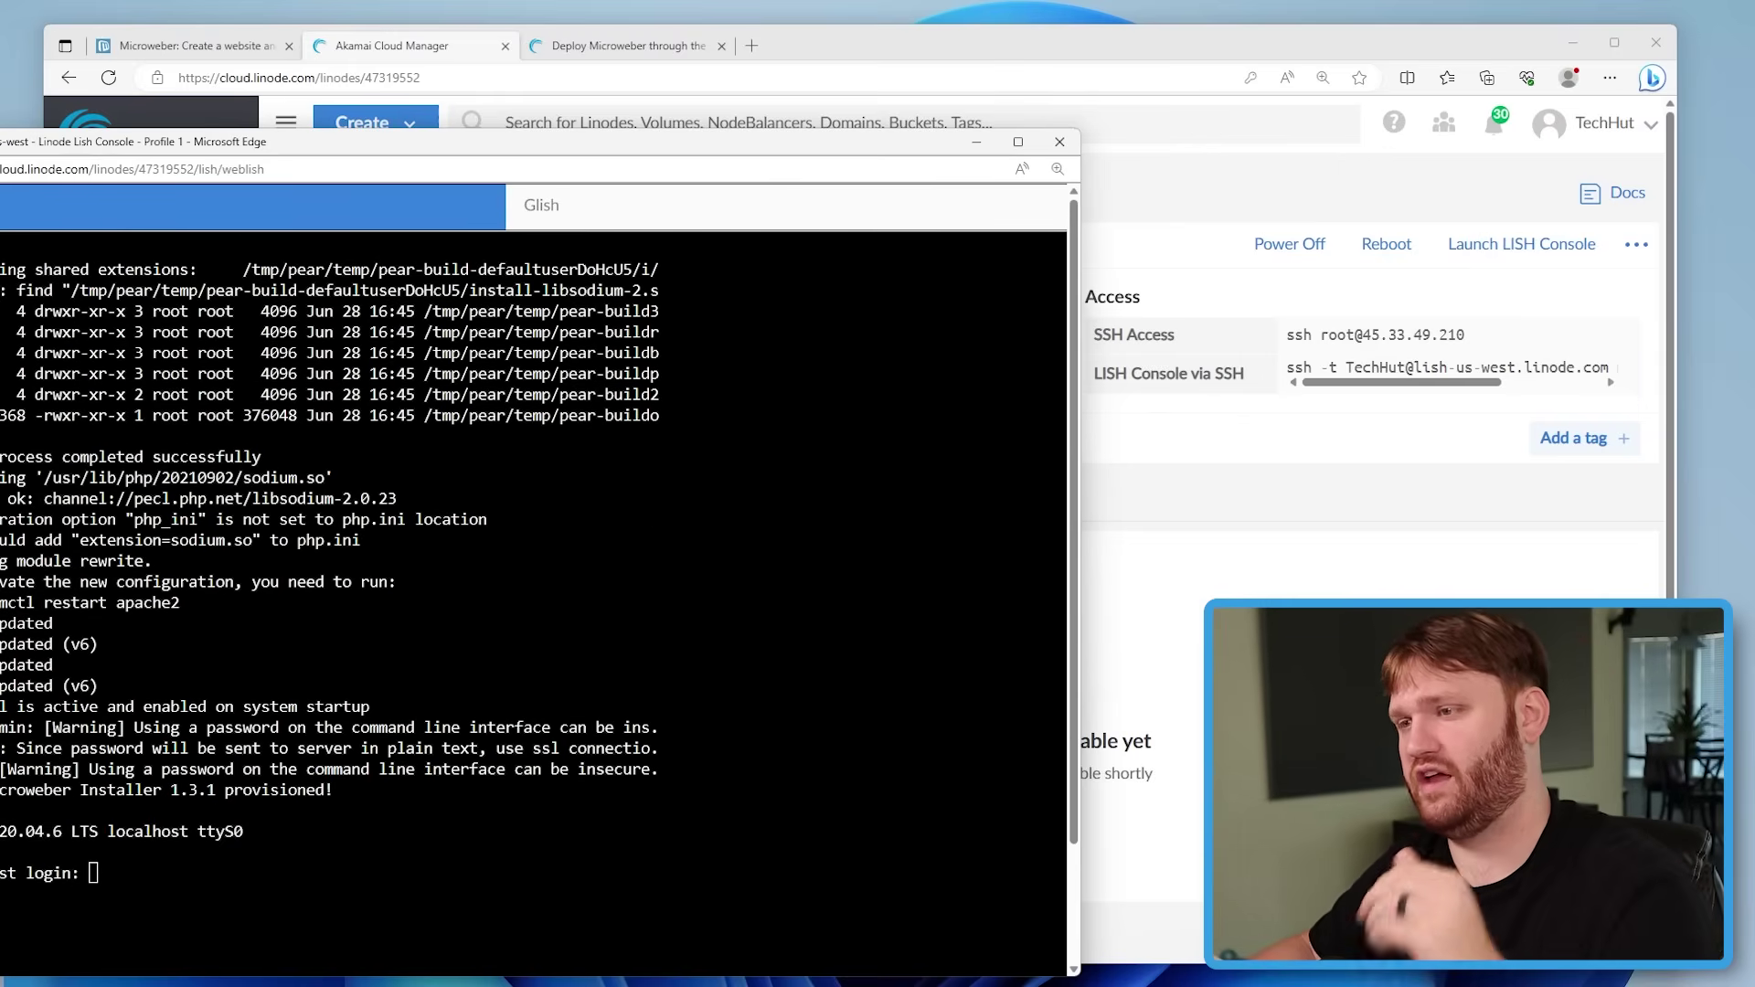
left_click(1058, 143)
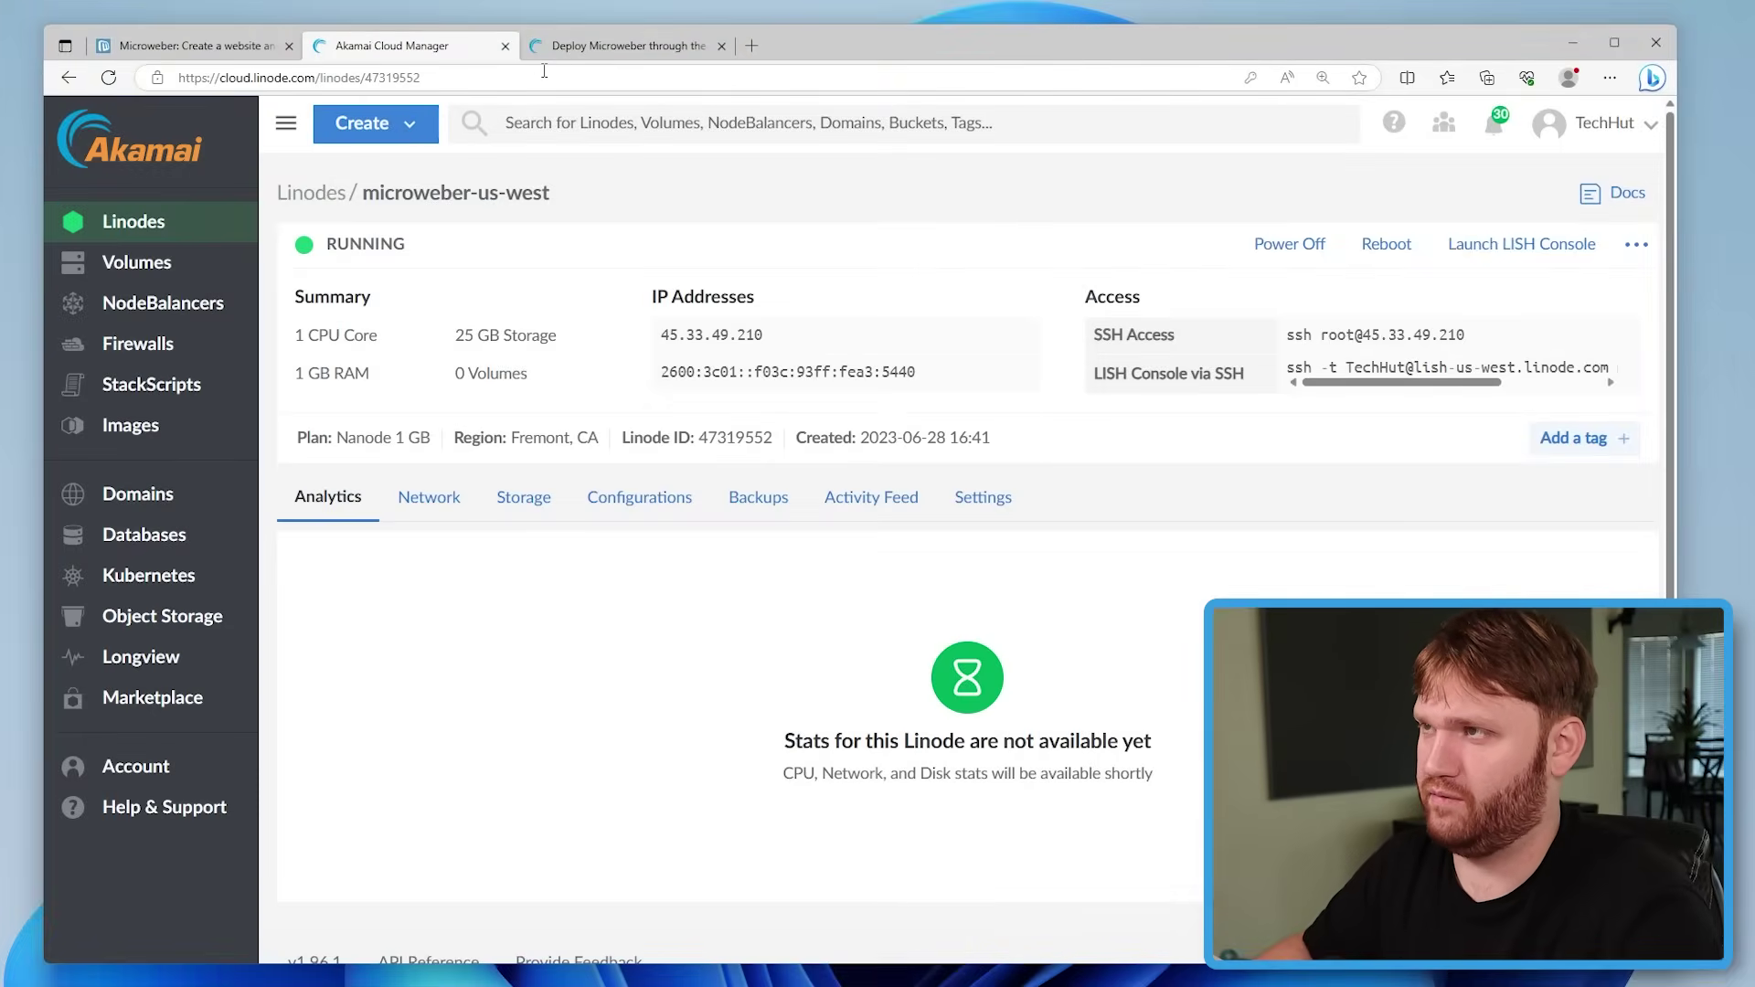
Load blog.hopki.net in the browser to reach the Microweber installer
left_click(621, 45)
key("ctrl+l")
type("bl")
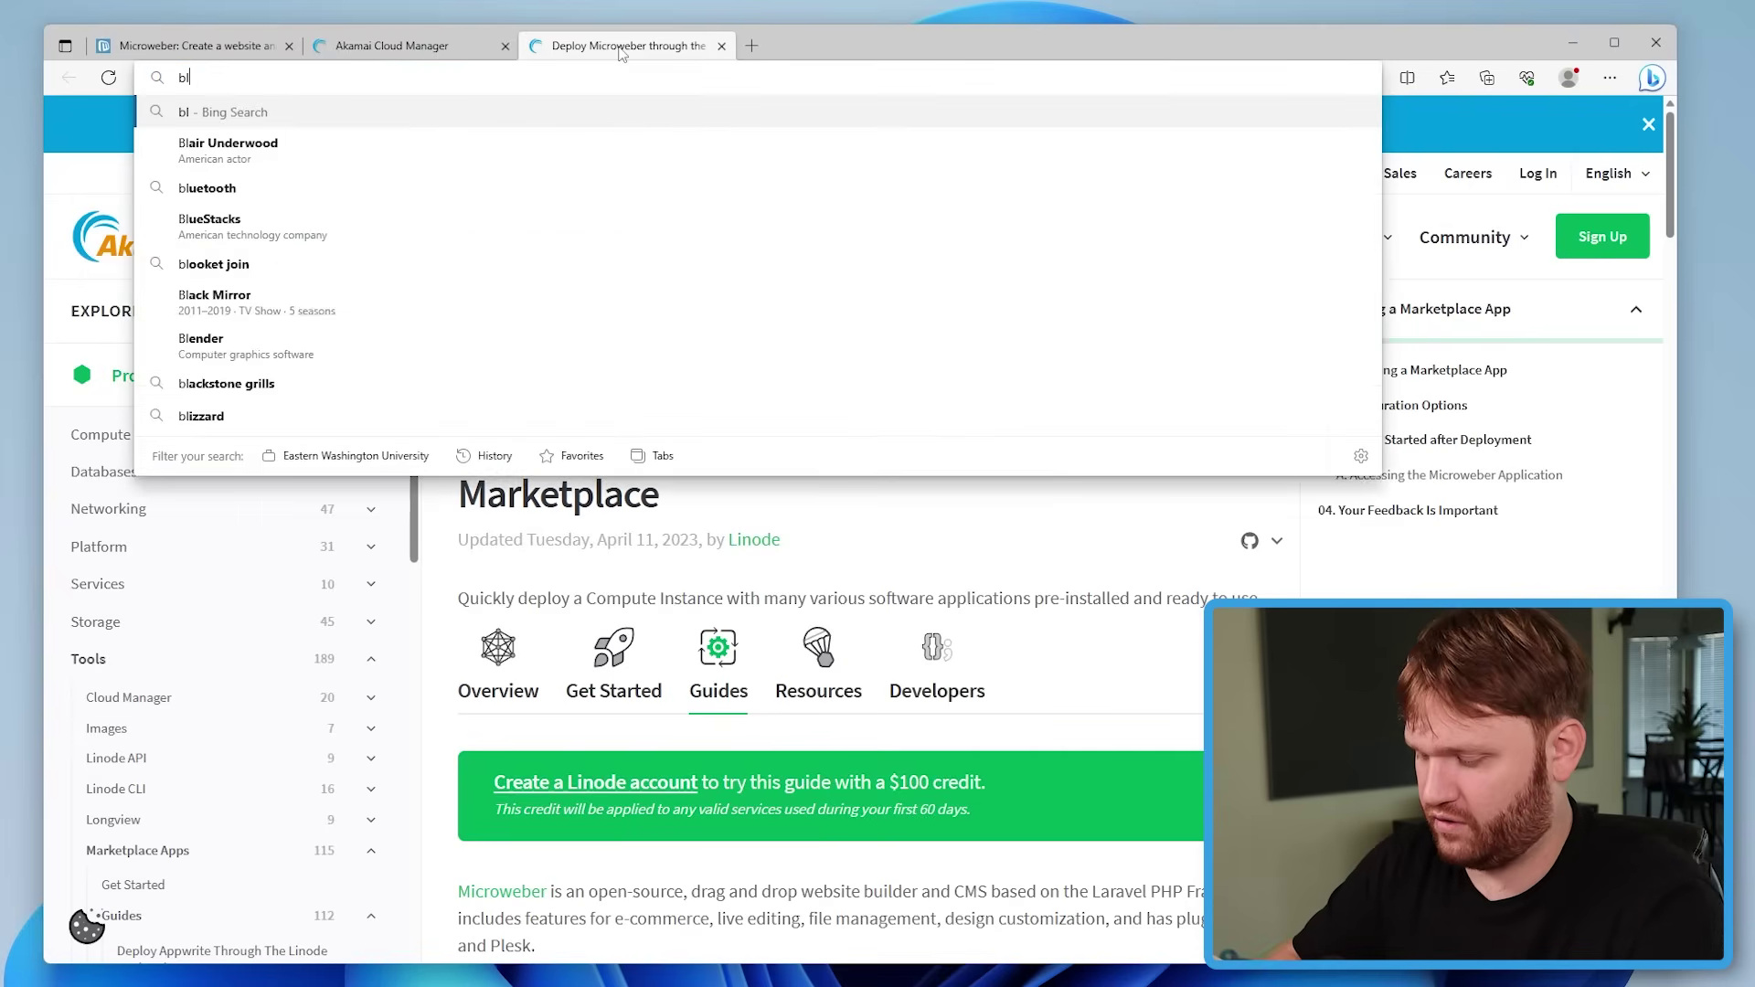
type("og.hopki.net")
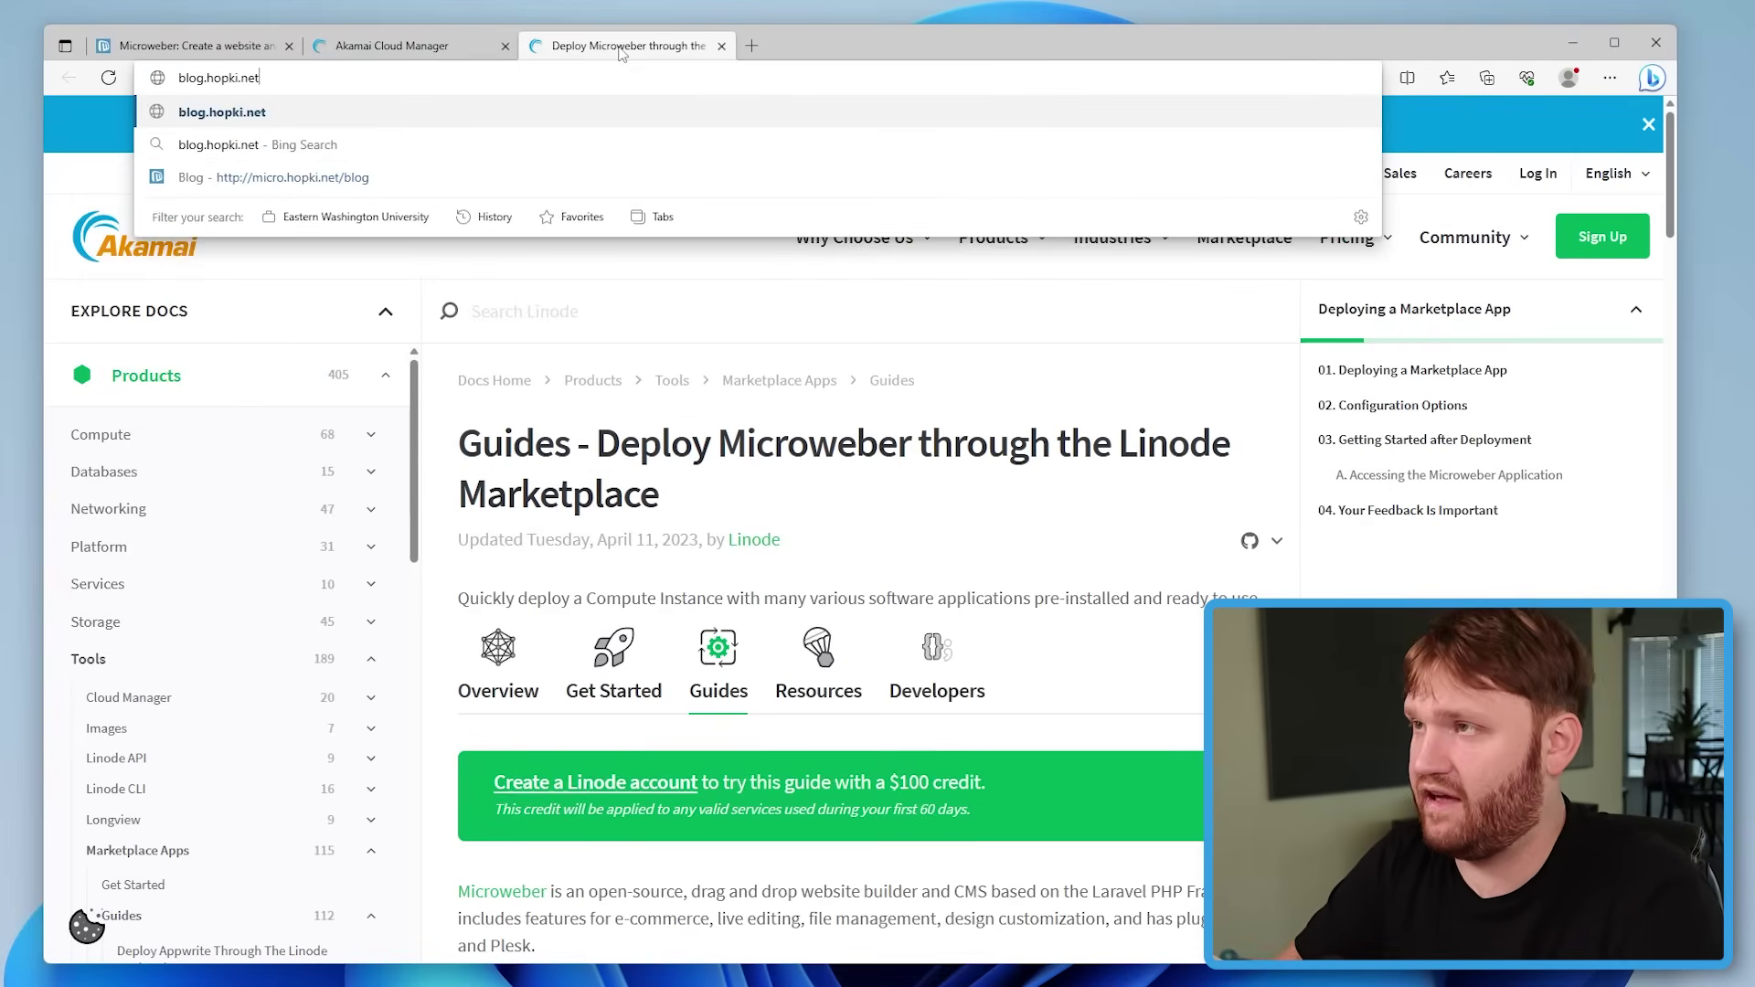
key("Return")
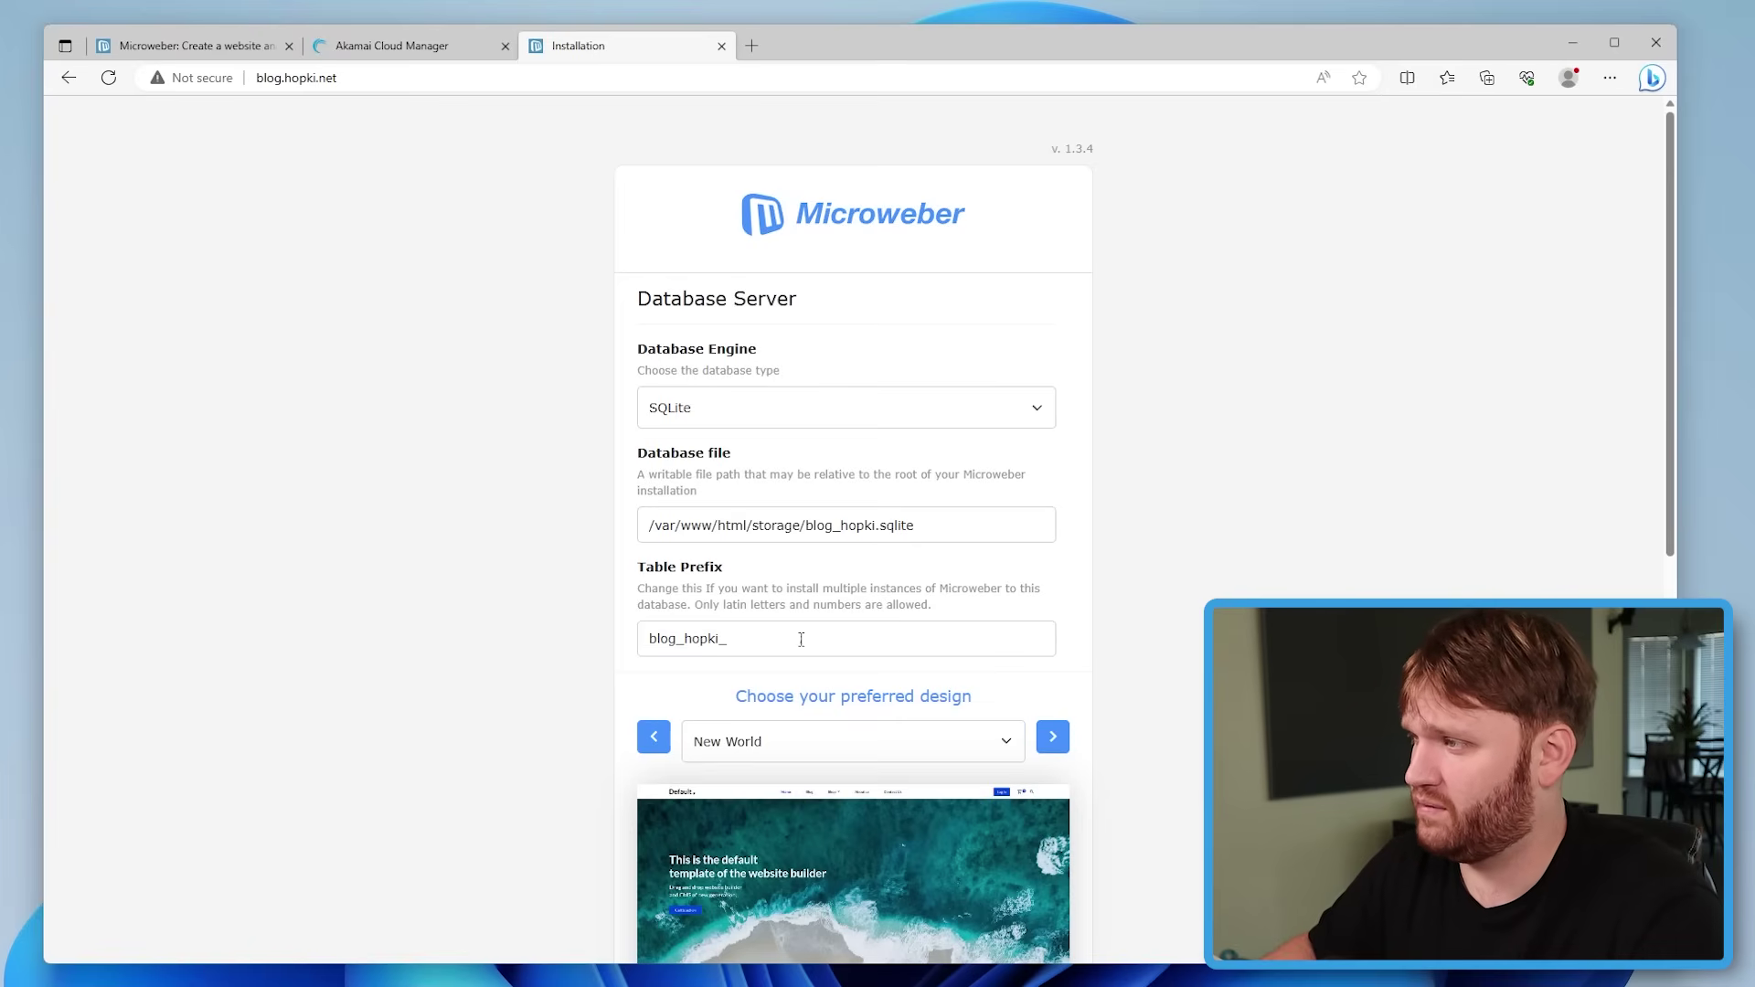
Try the Shopmag and New World designs, then pick Bootstrap 5 for the site
scroll(801, 639, "down", 4)
left_click(901, 364)
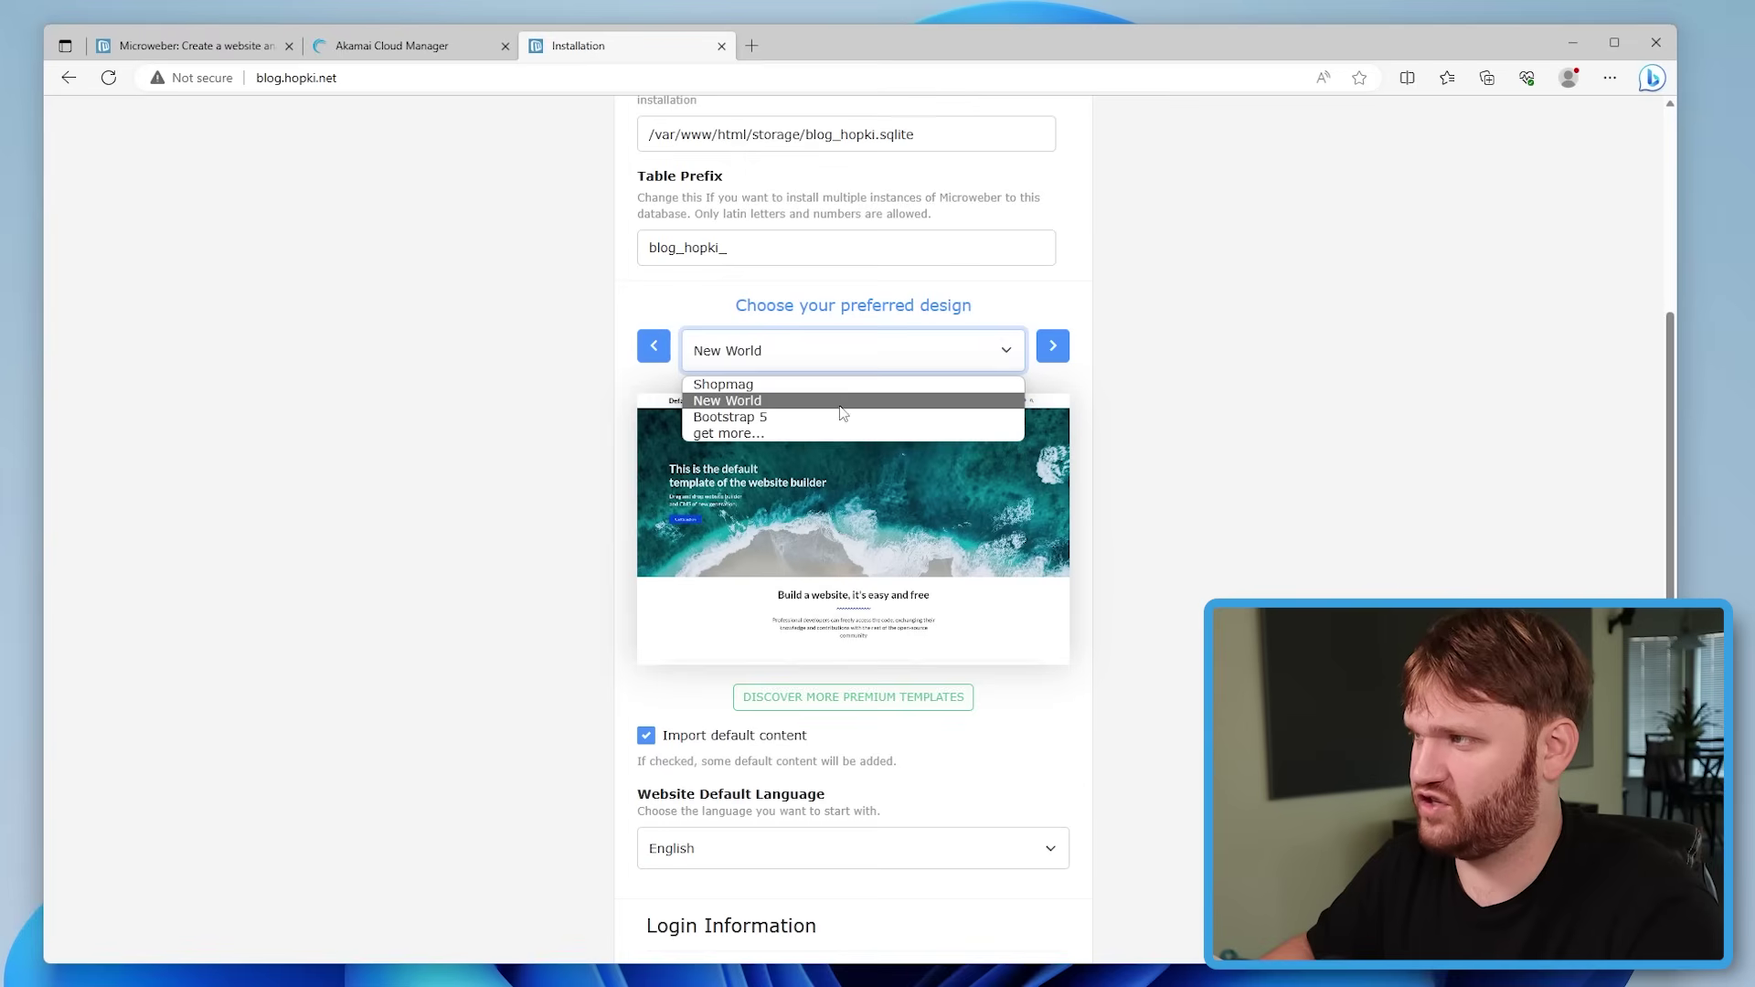
left_click(839, 384)
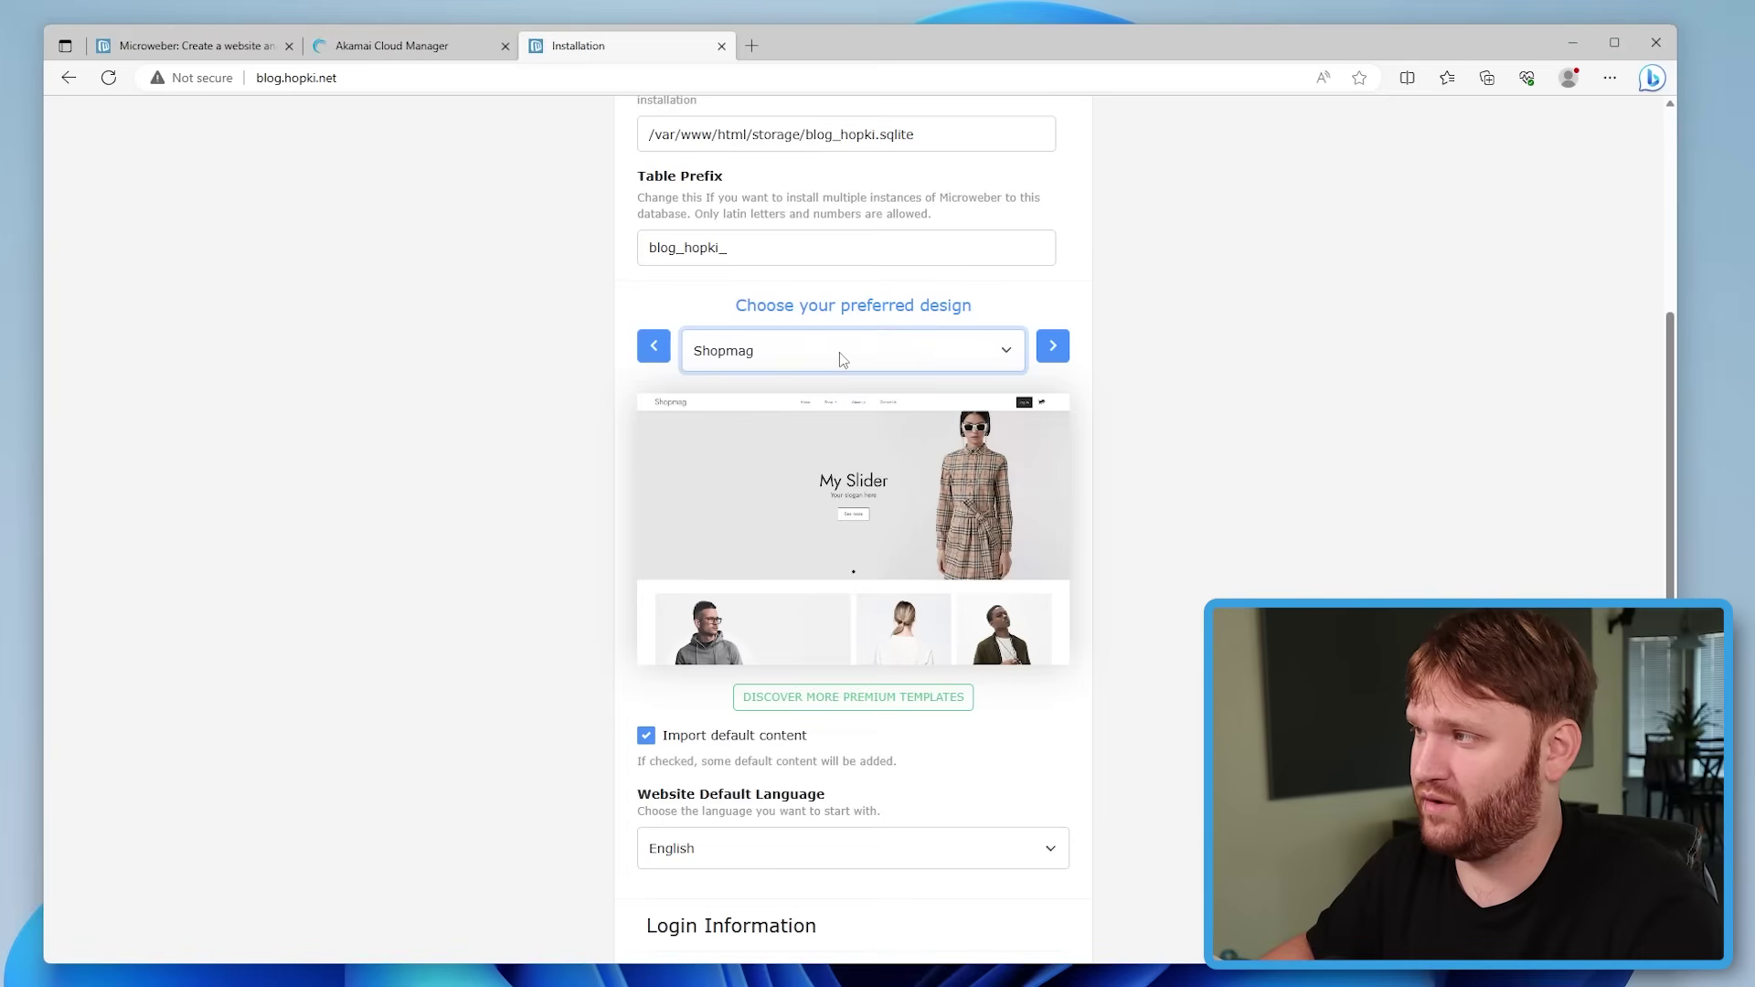
left_click(839, 353)
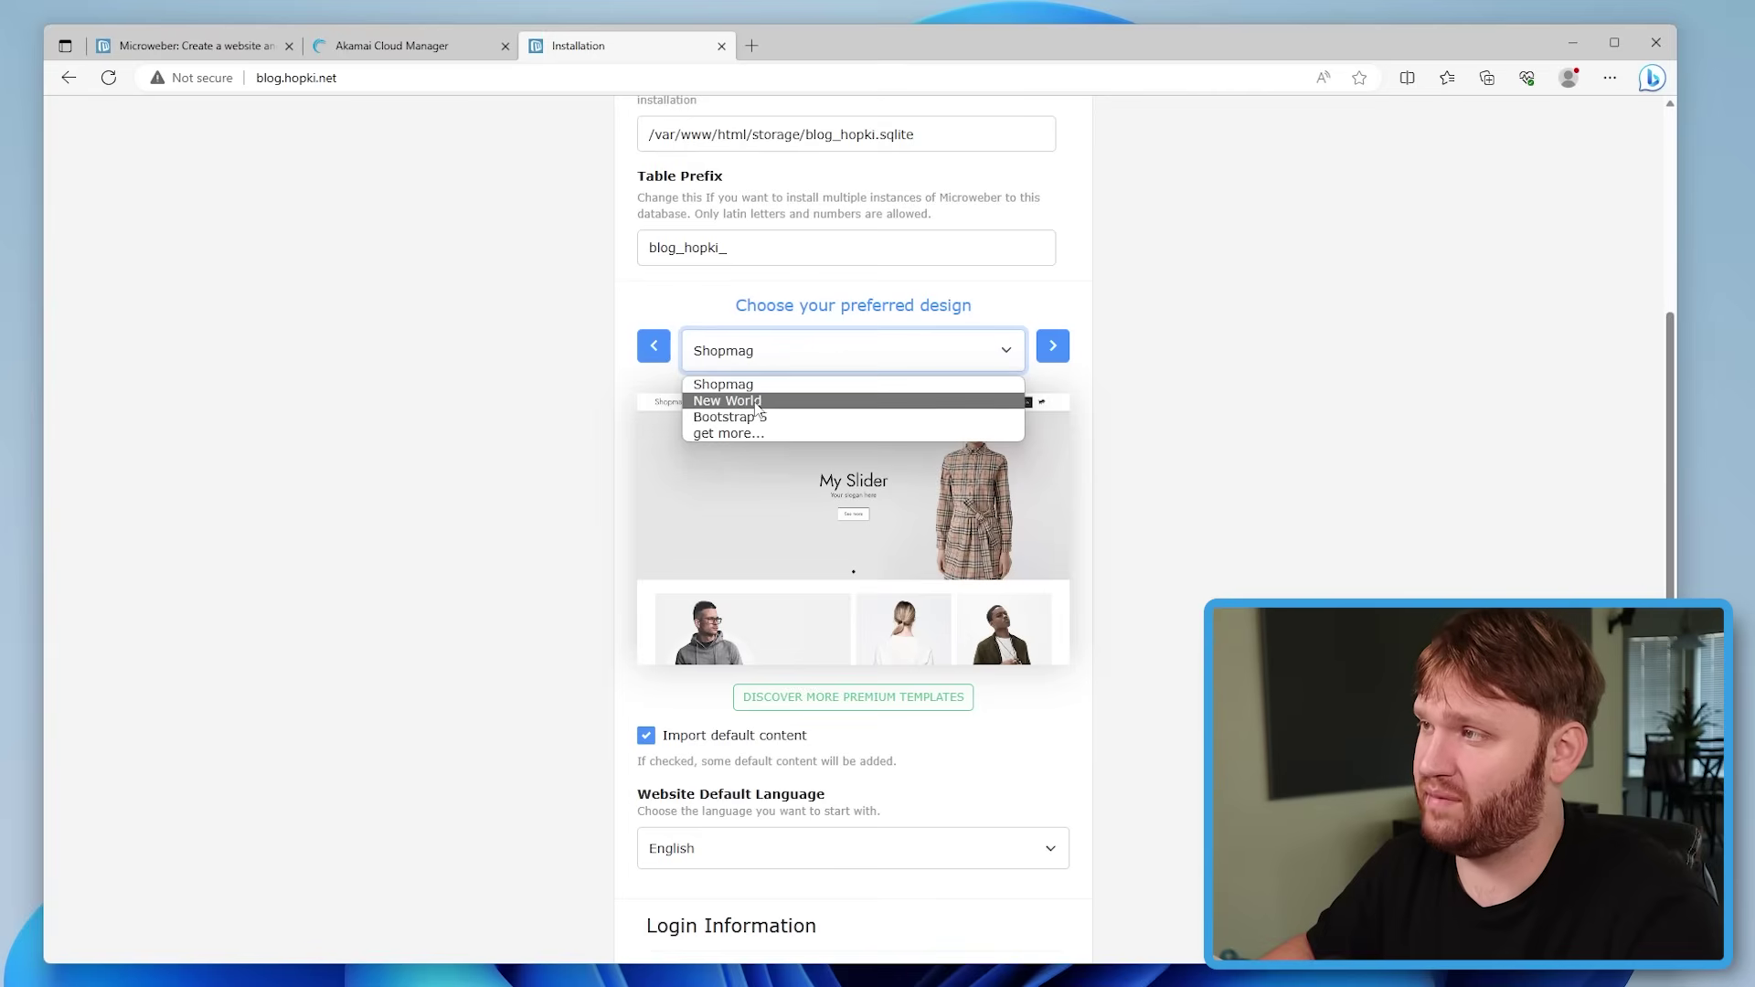
left_click(768, 400)
left_click(828, 364)
left_click(810, 418)
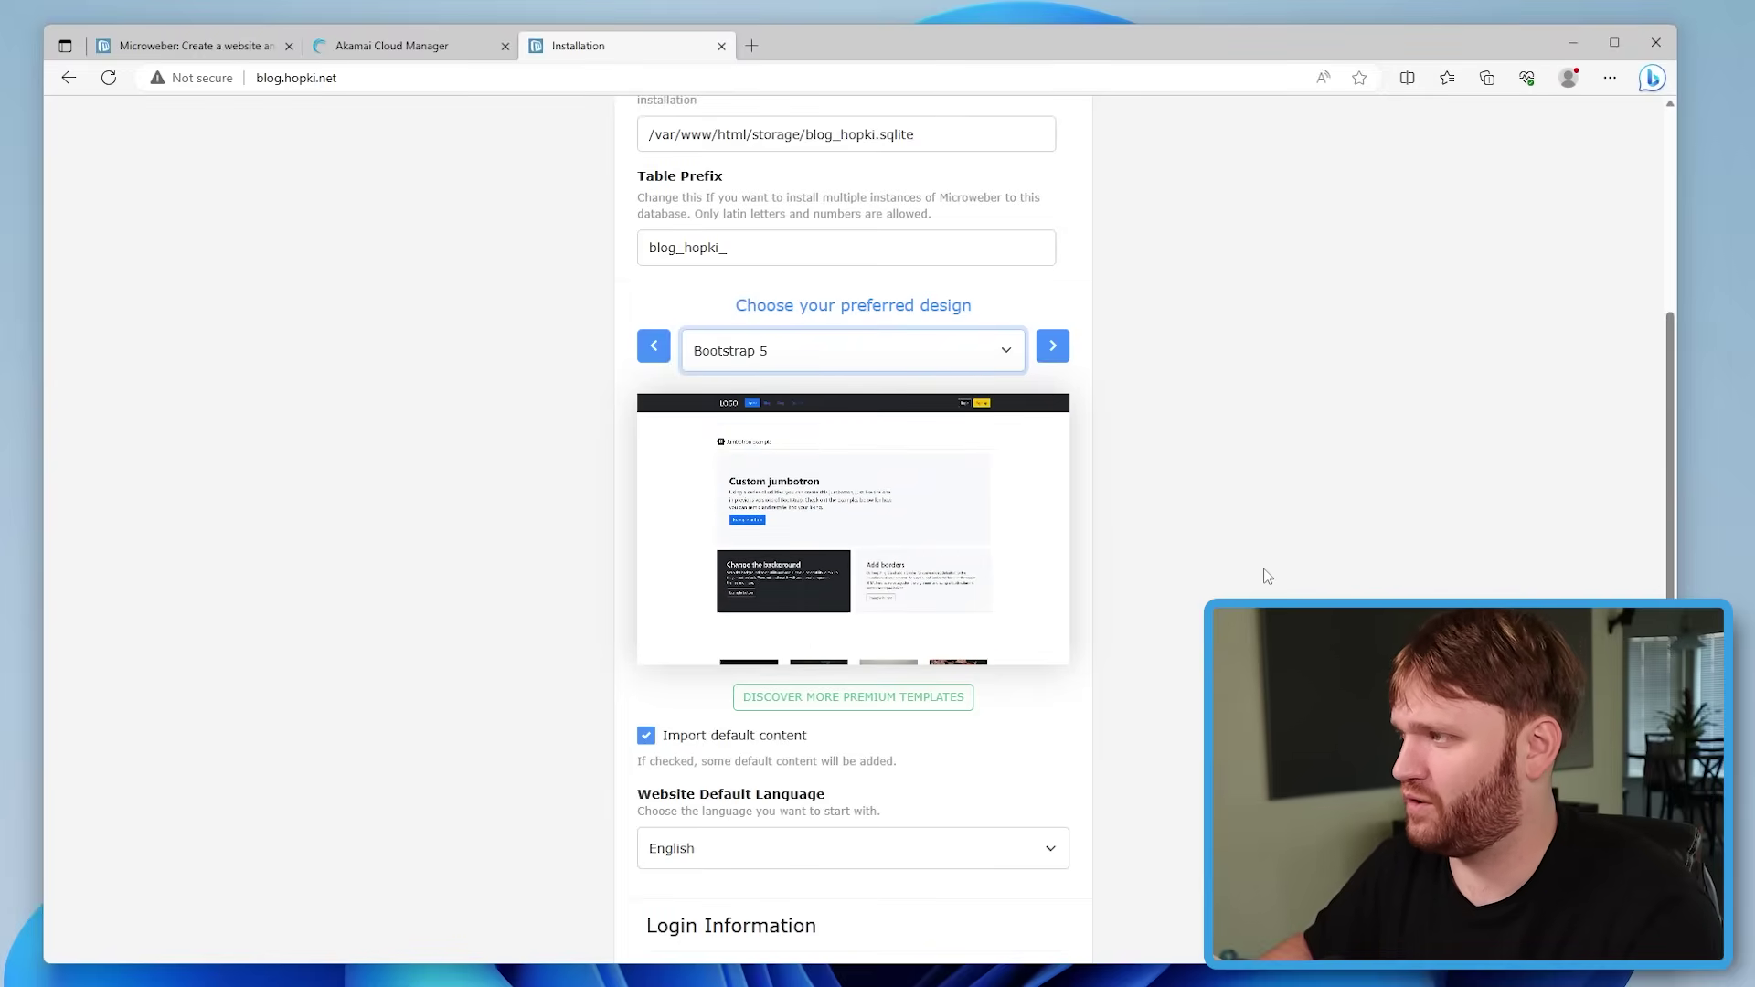
scroll(1267, 575, "down", 3)
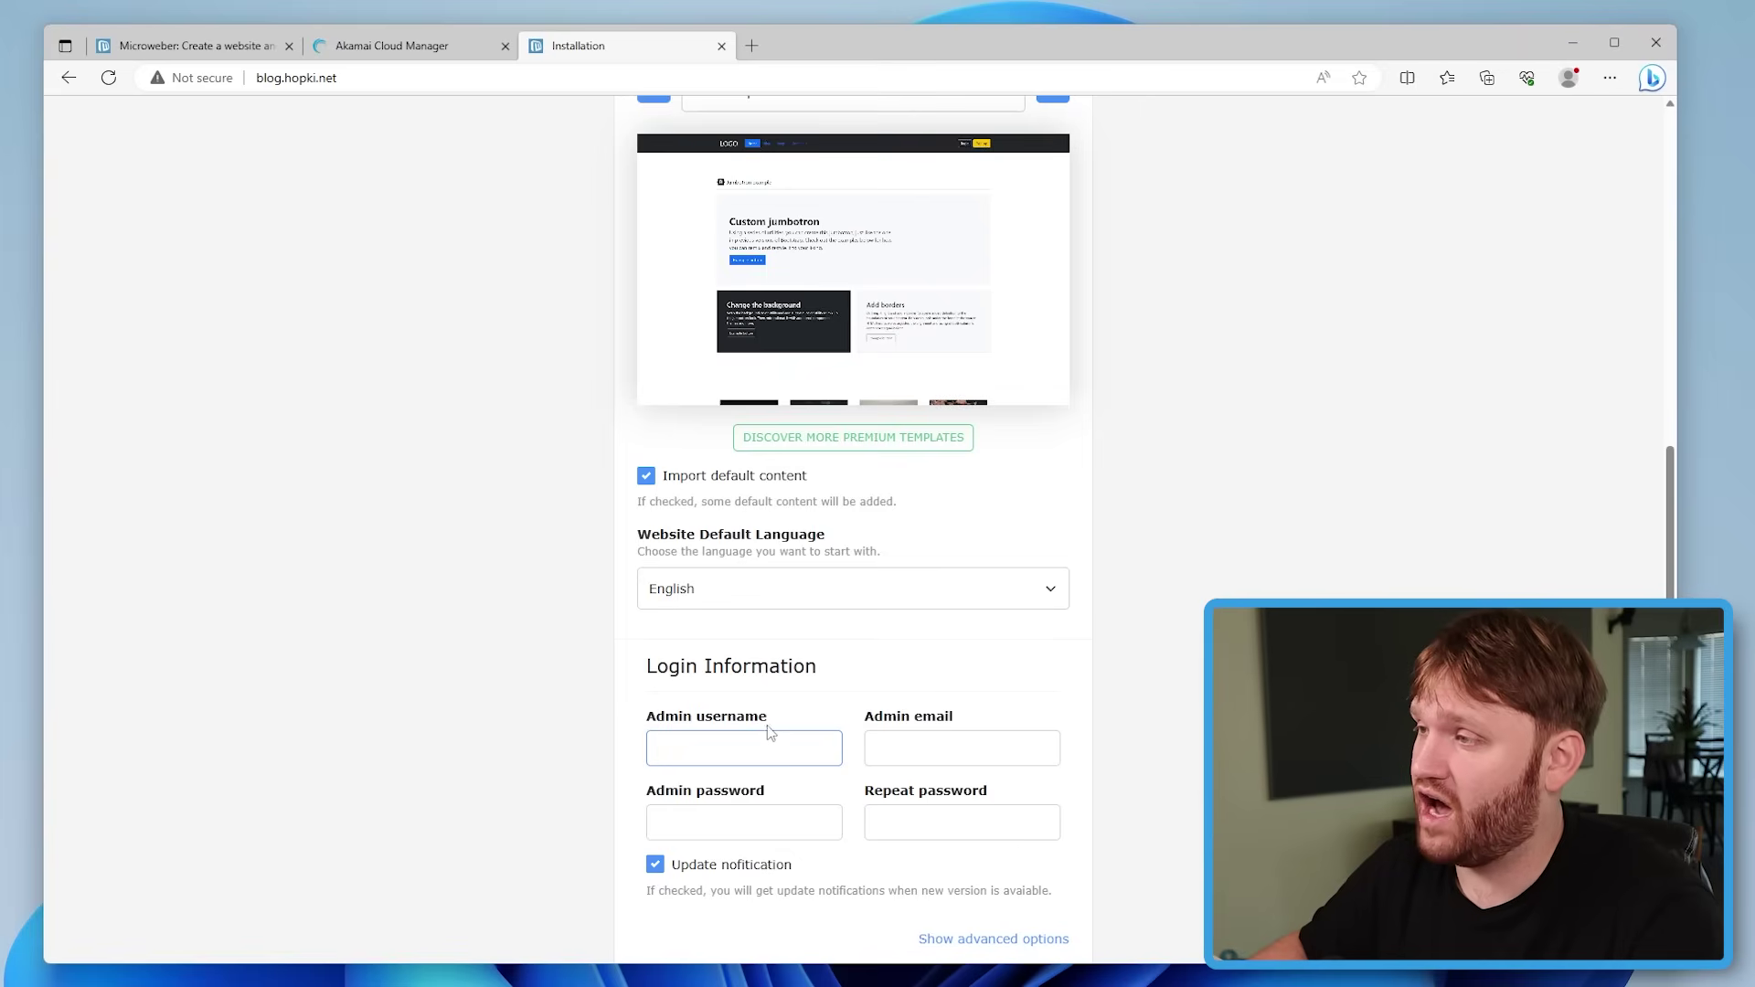
scroll(786, 731, "down", 1)
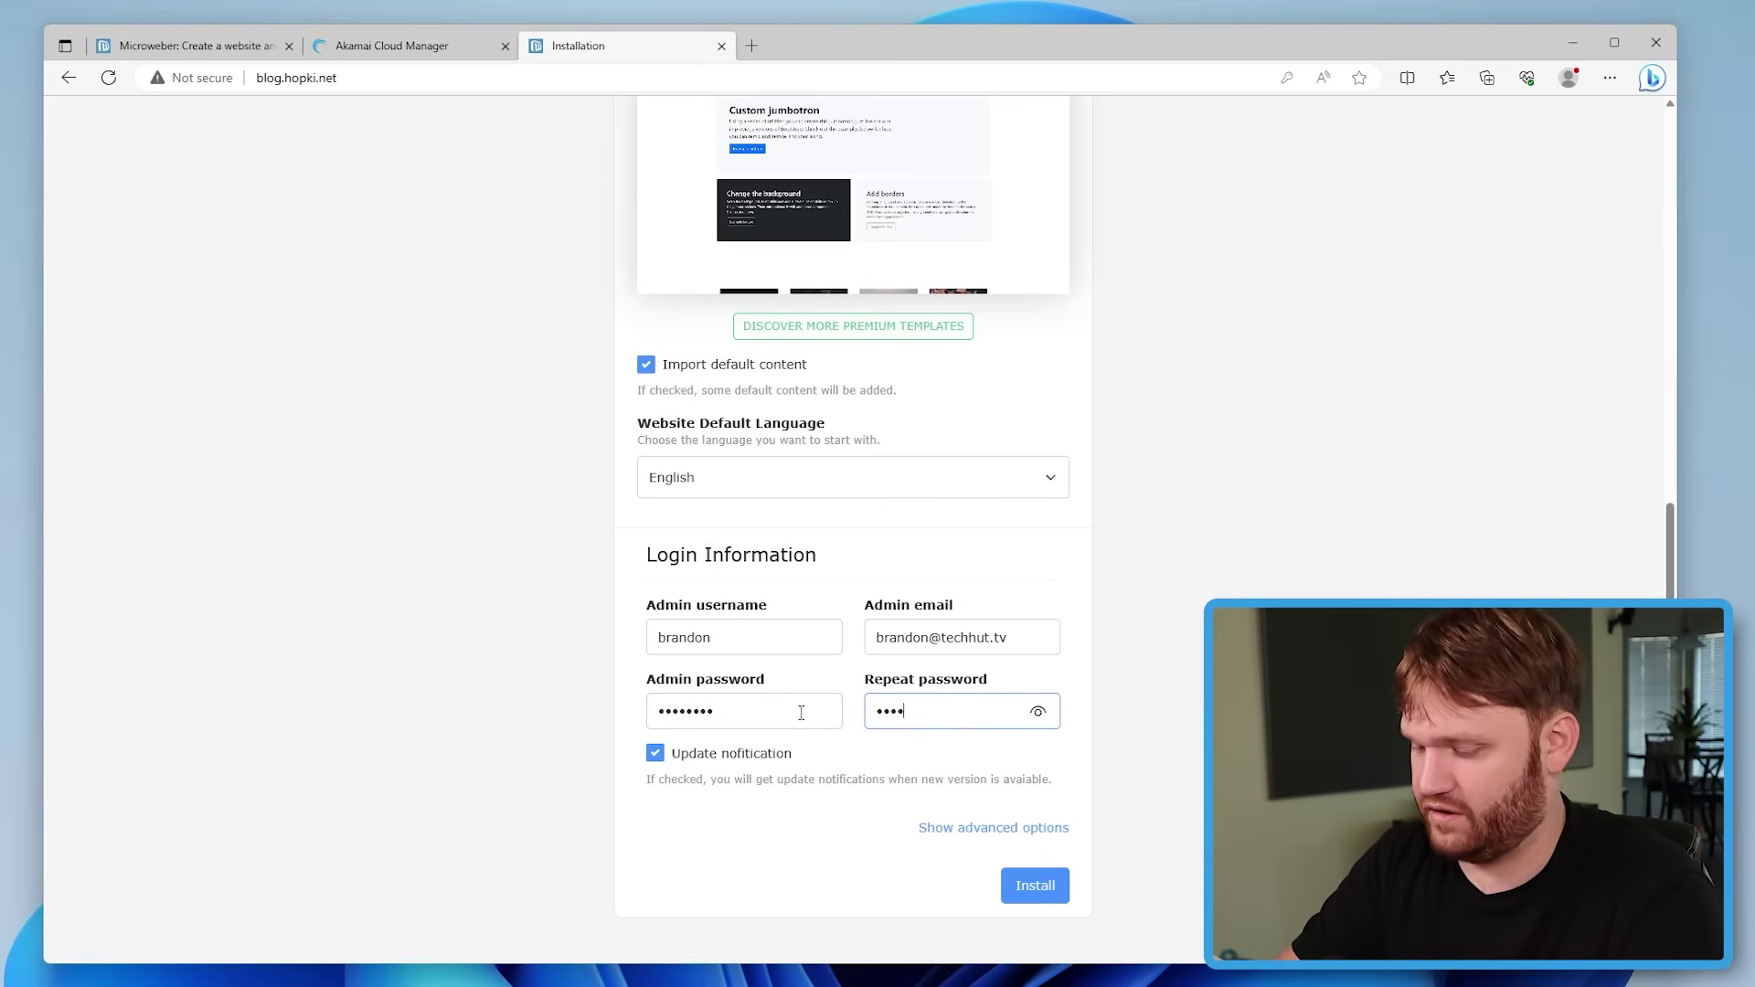
Enter the admin password and expand the advanced installation options, keeping the admin URL as admin
type("*****")
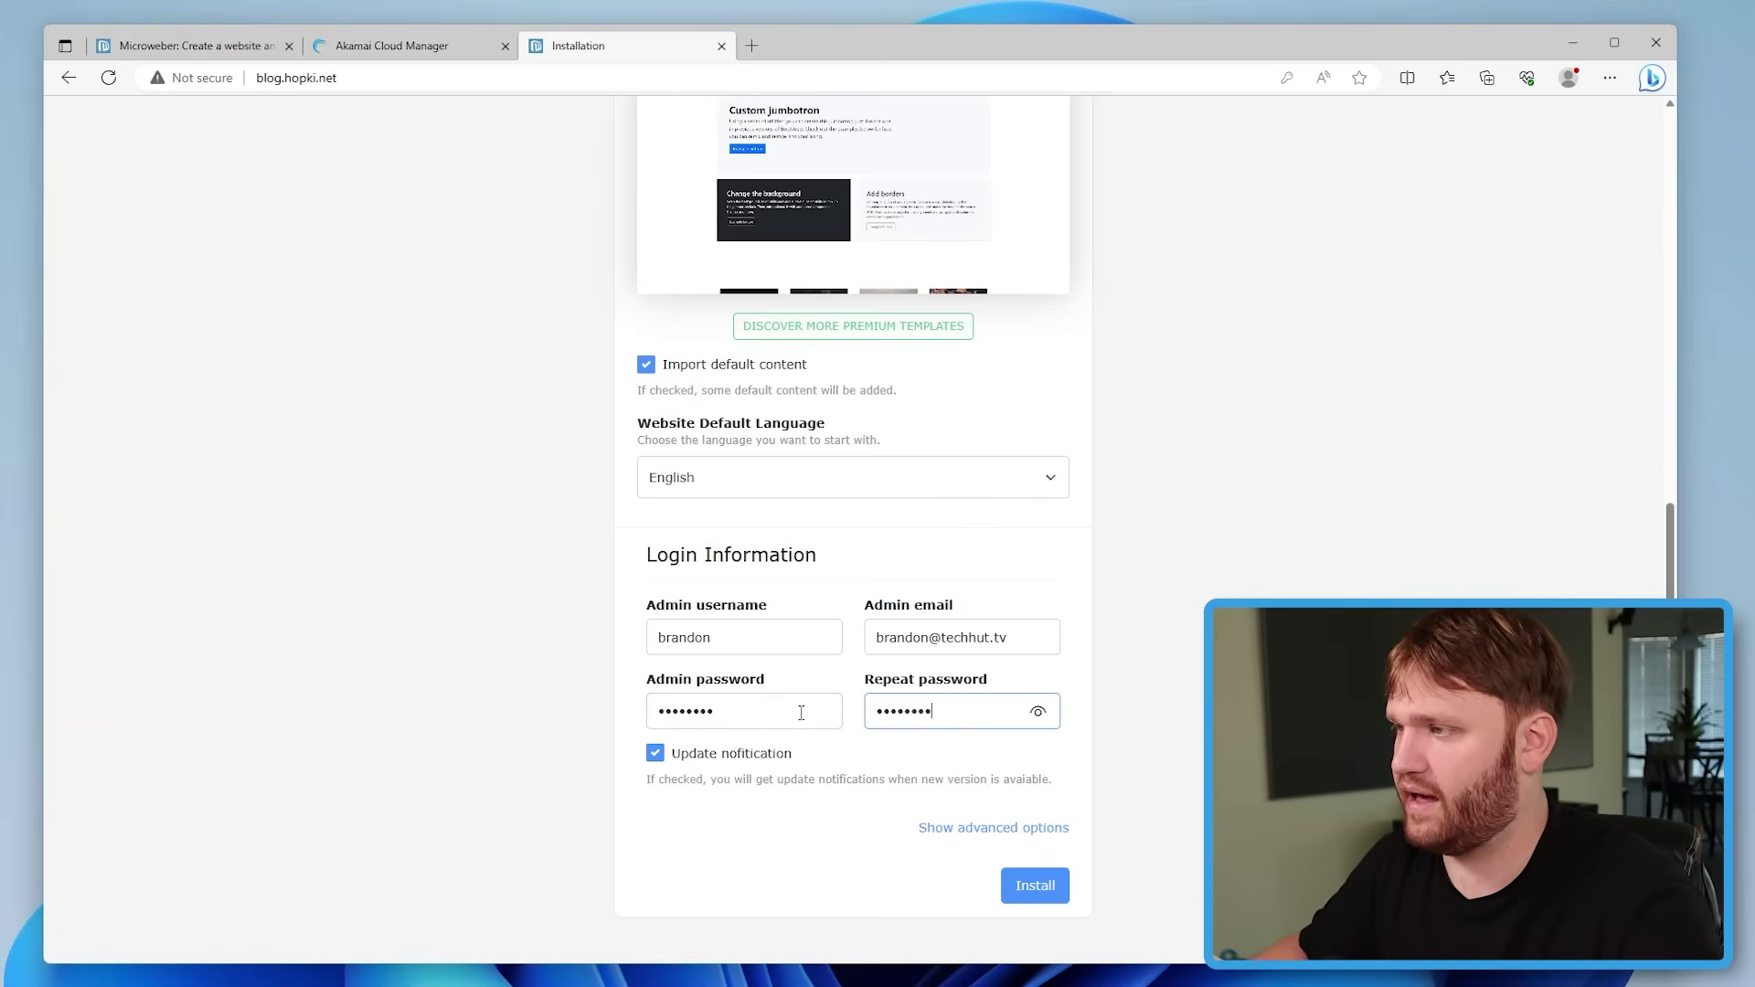
left_click(944, 832)
scroll(1172, 719, "down", 1)
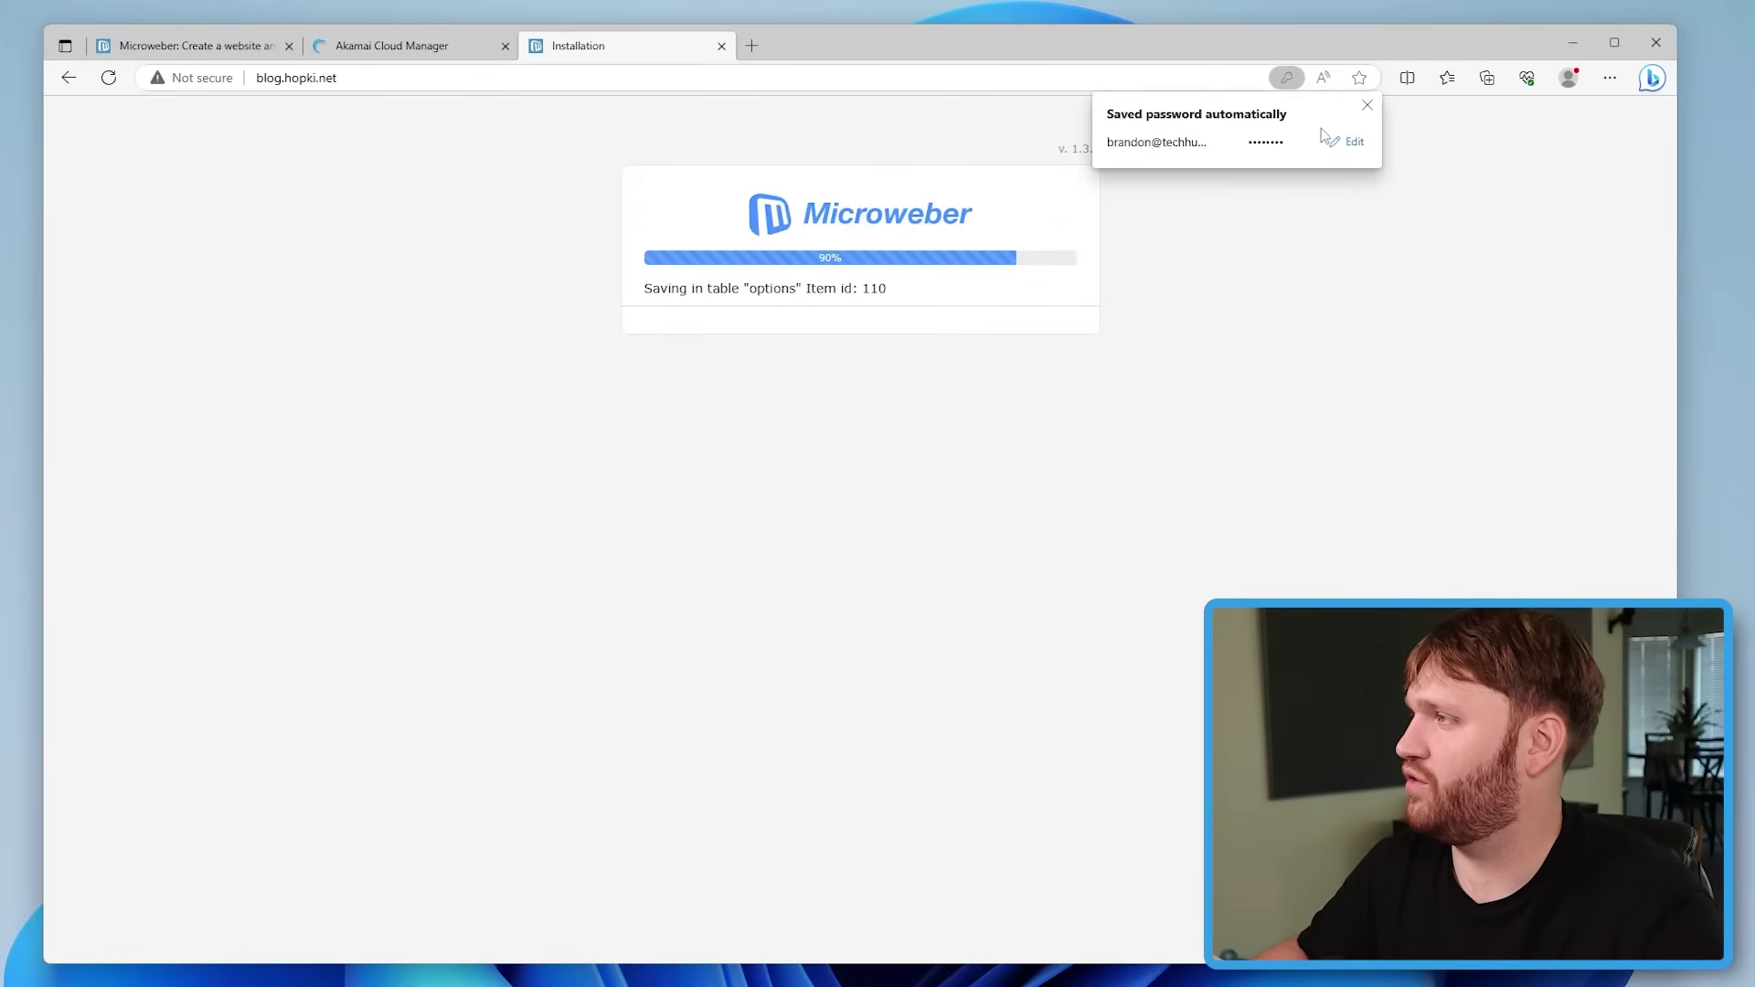
Dismiss the saved-password notice, look over the admin Dashboard, and open the public blog.hopki.net site
left_click(1366, 108)
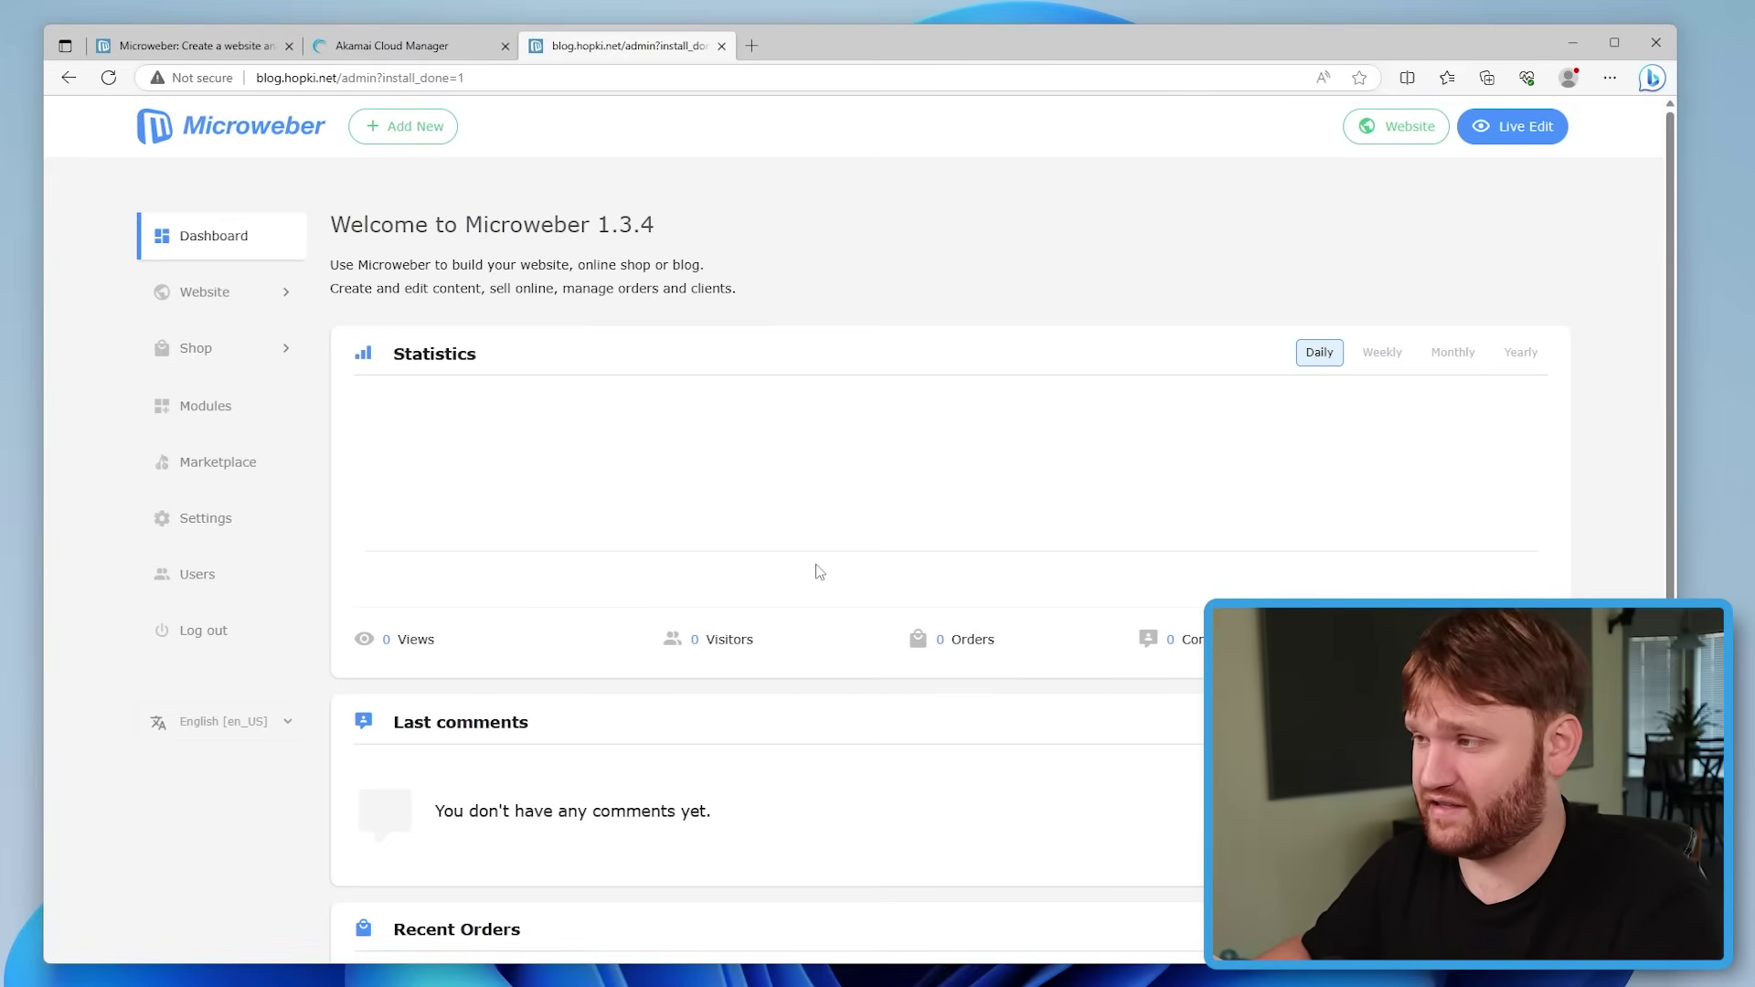
scroll(819, 571, "down", 7)
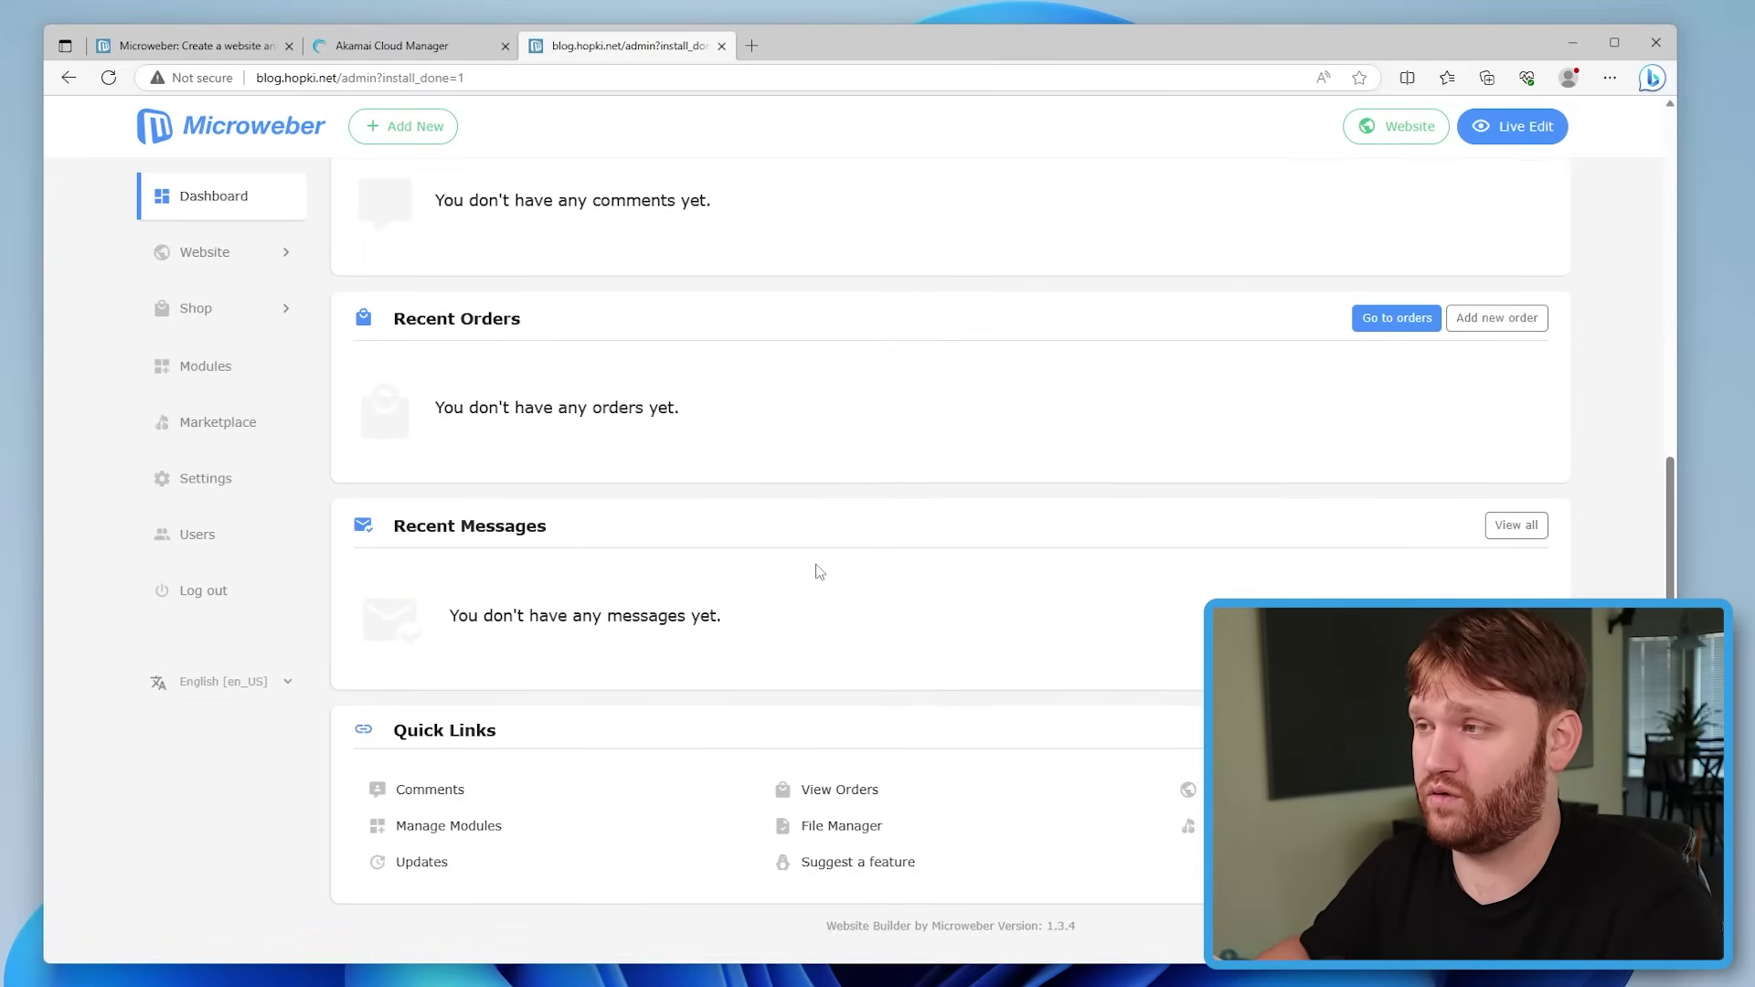
scroll(819, 571, "up", 7)
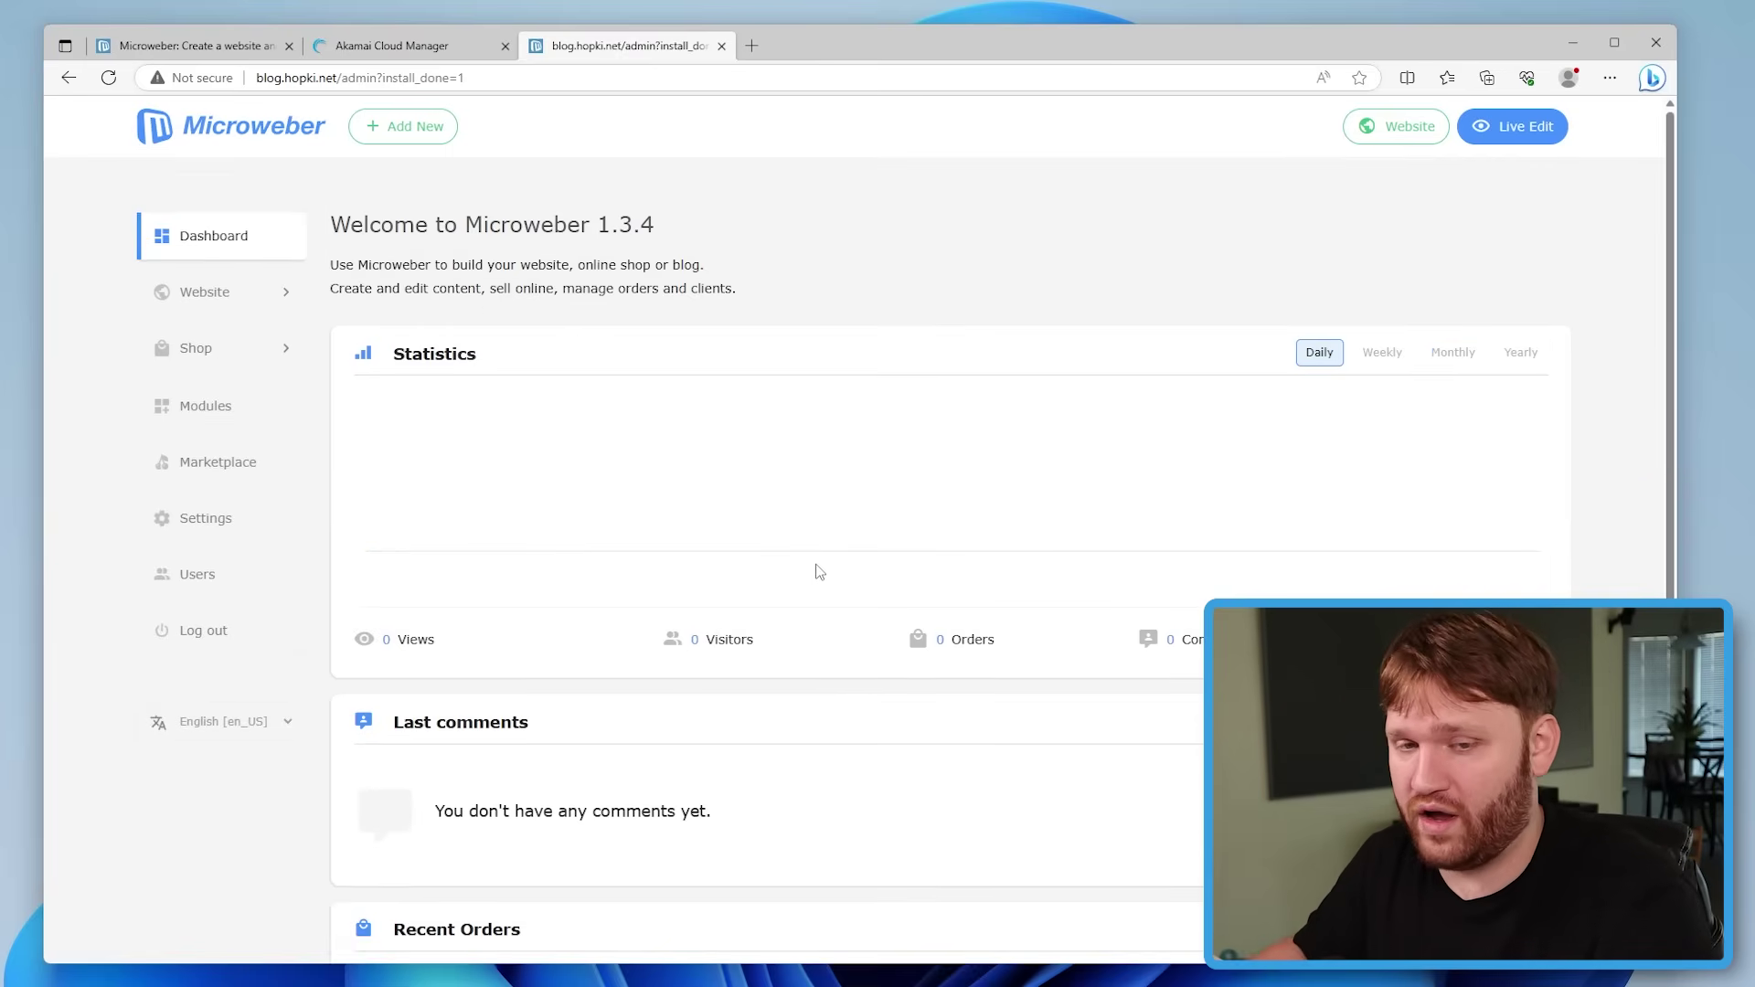
scroll(819, 571, "down", 2)
scroll(814, 572, "up", 2)
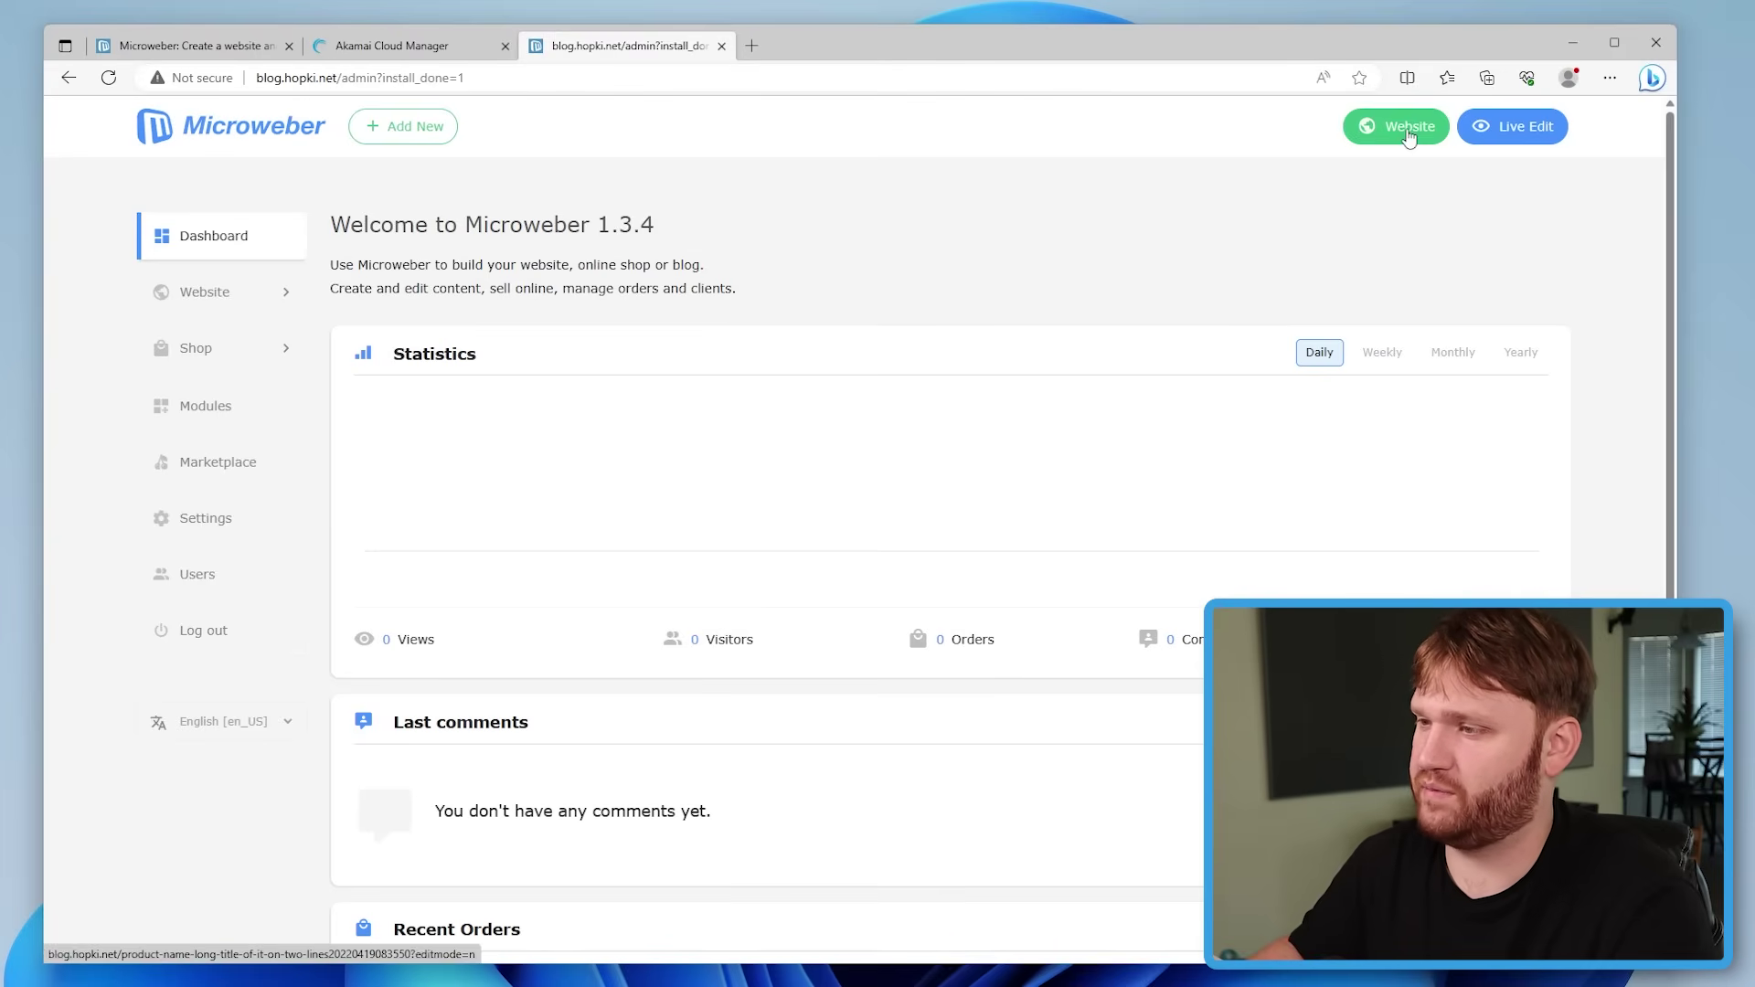
left_click(1408, 136)
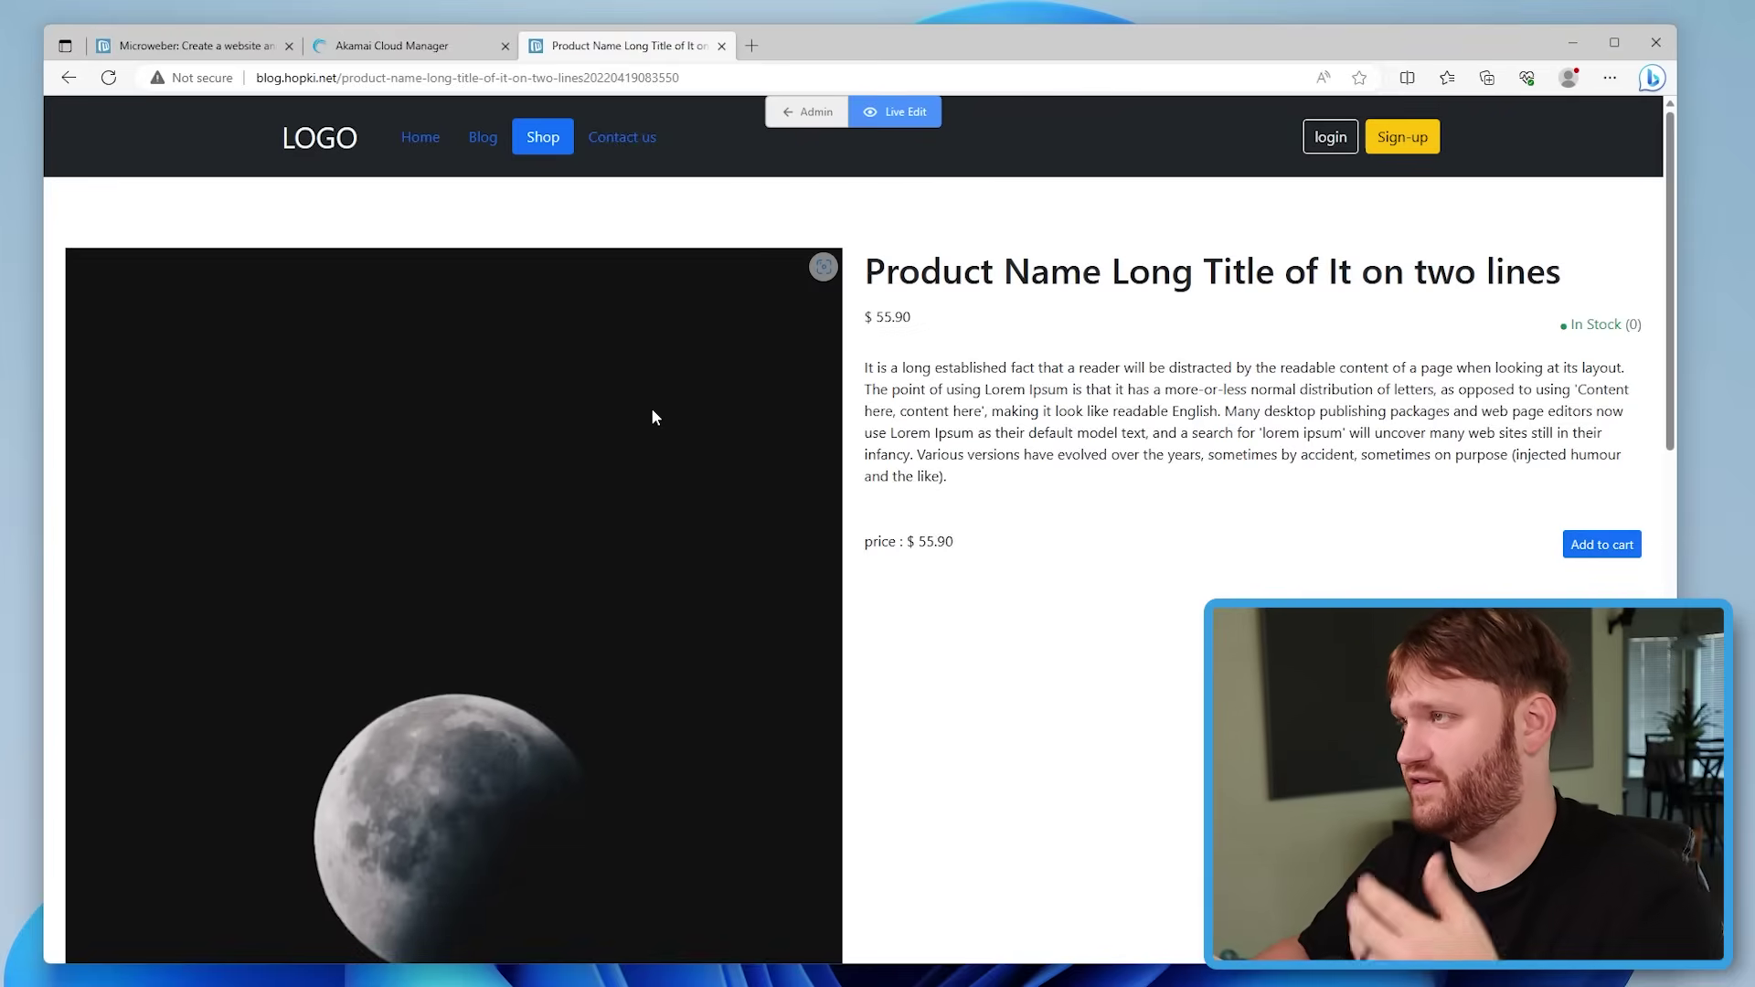
Go to the blog.hopki.net Home page and open it in Live Edit mode
scroll(914, 411, "down", 2)
scroll(887, 755, "up", 2)
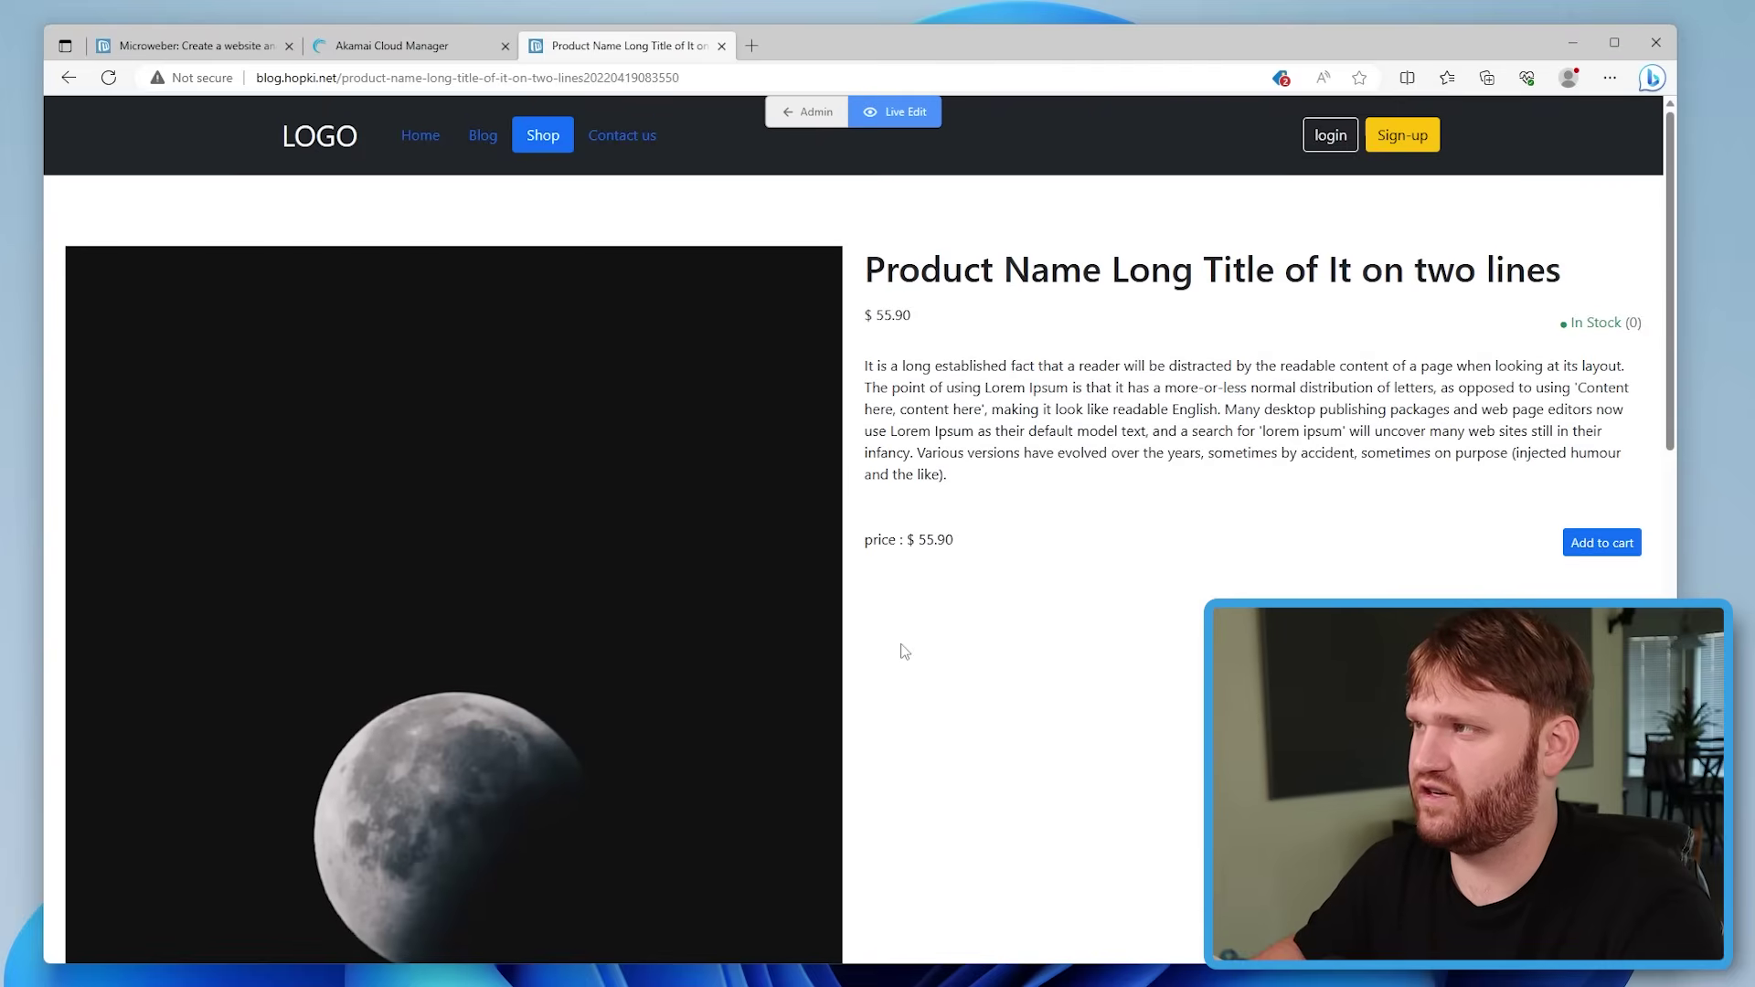
left_click(428, 140)
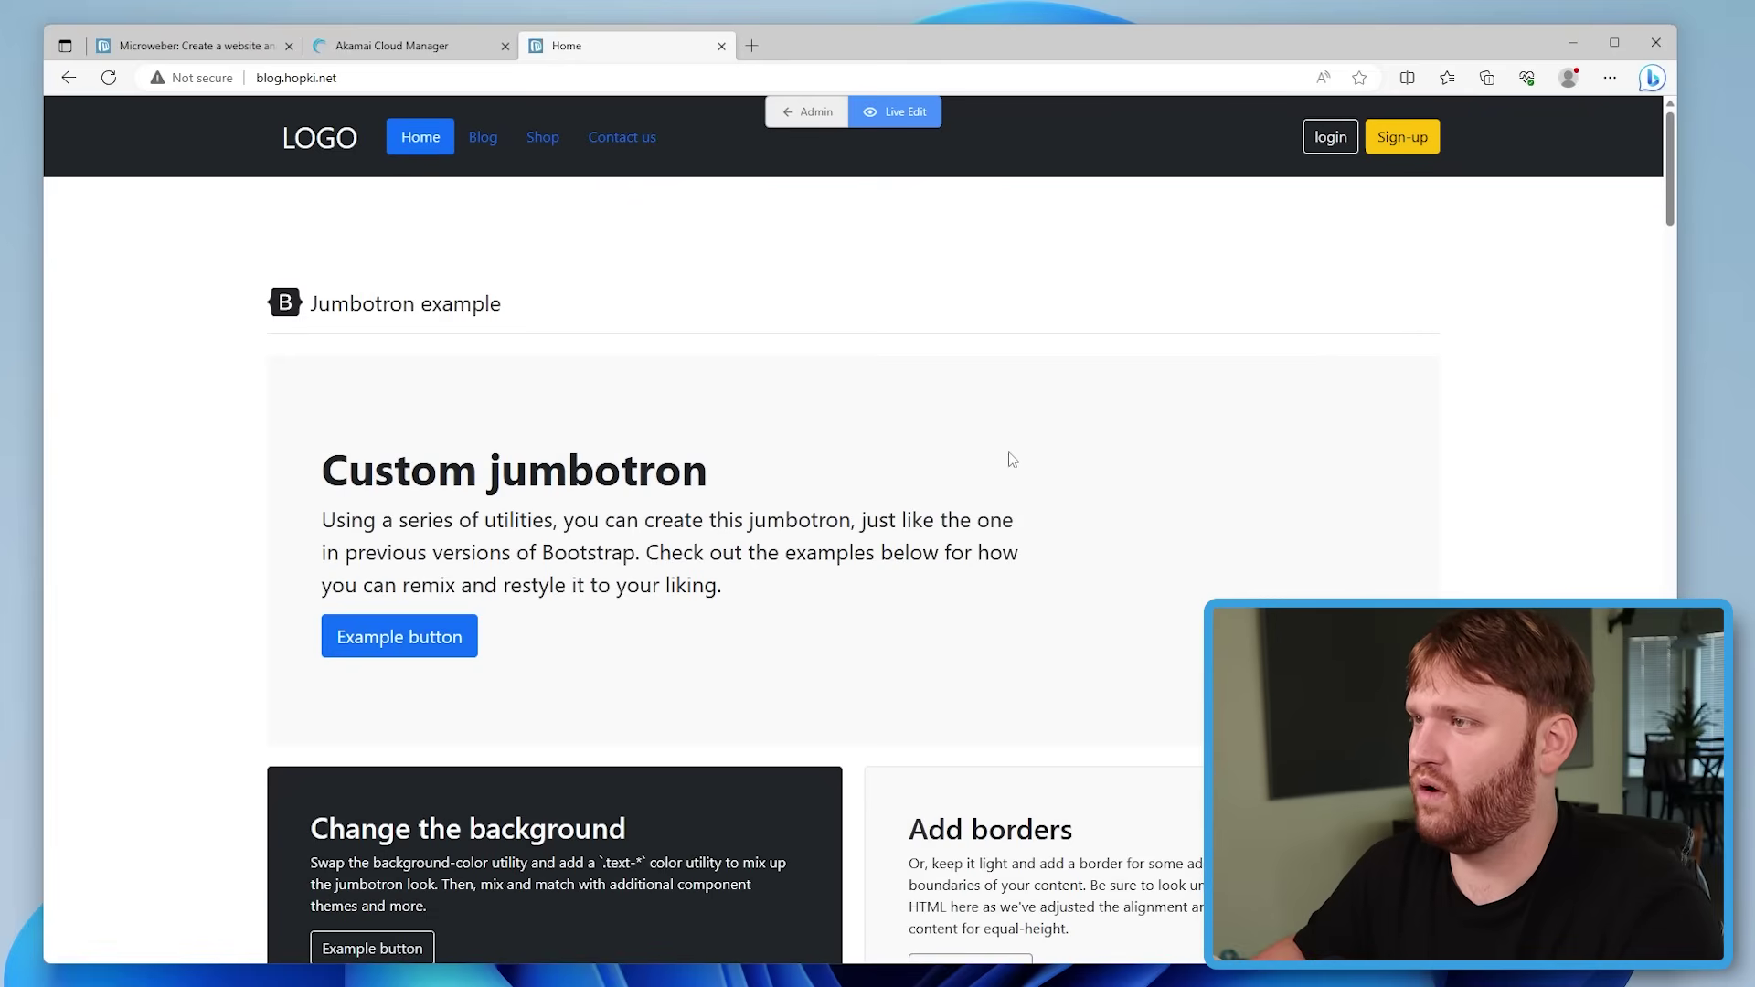
scroll(783, 403, "down", 10)
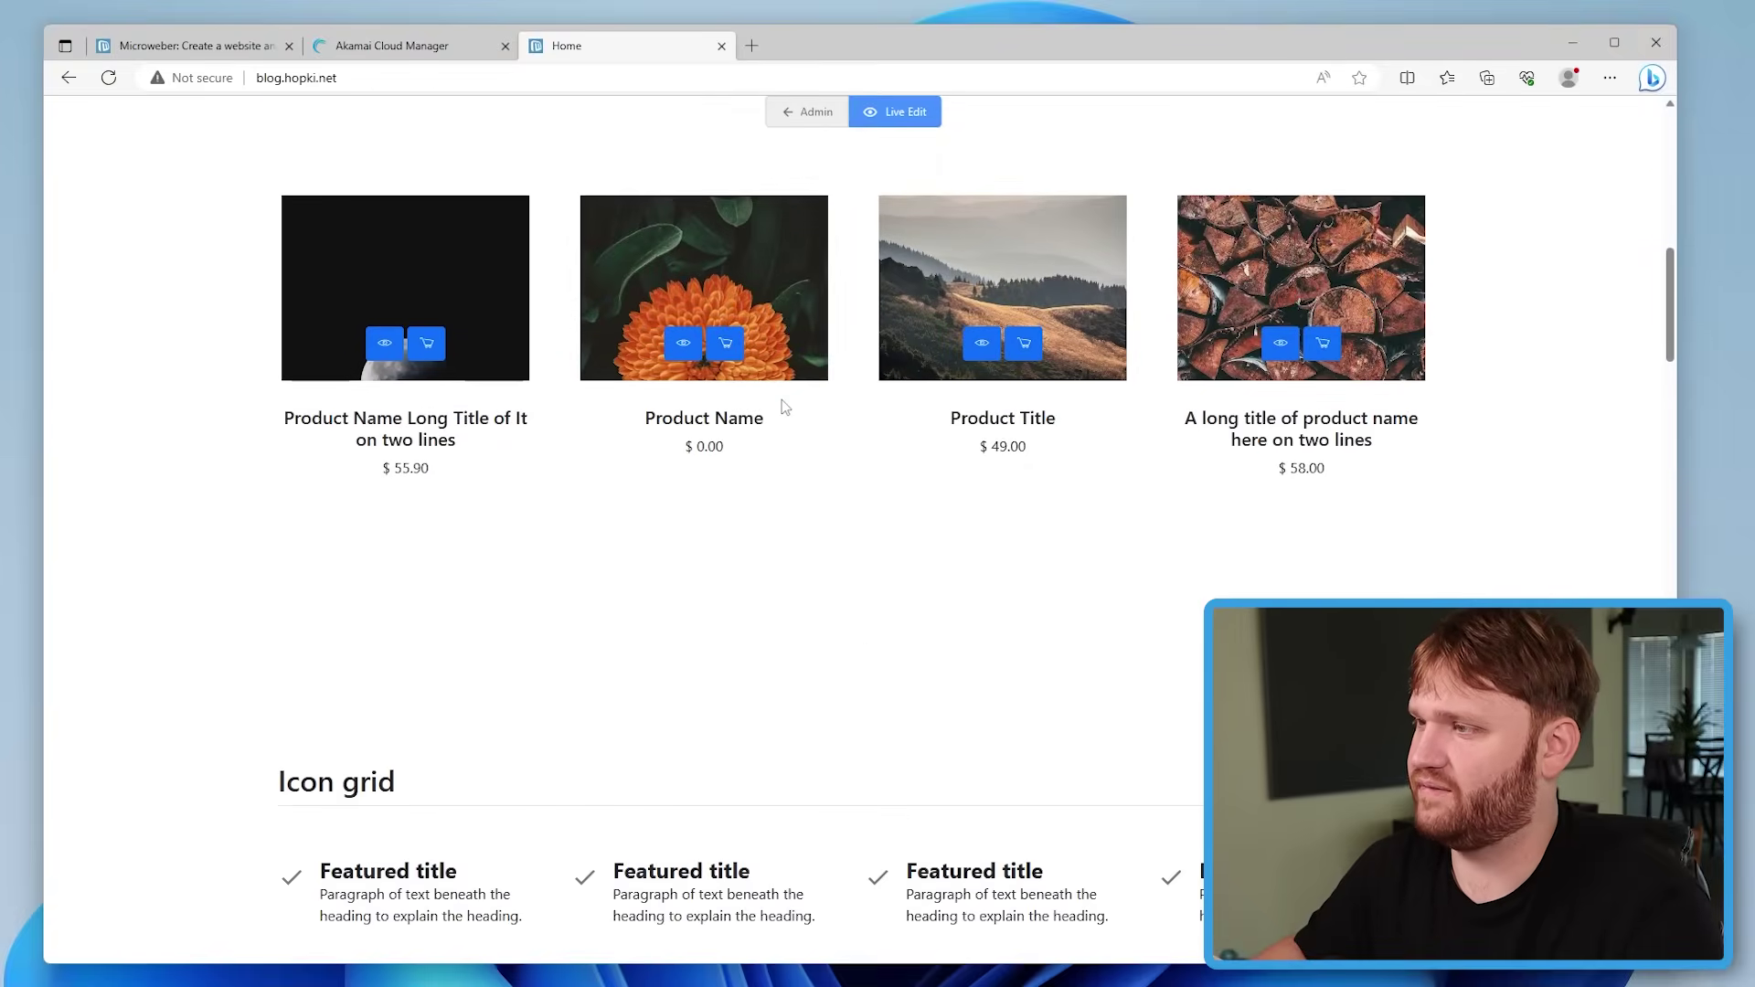
scroll(781, 405, "up", 10)
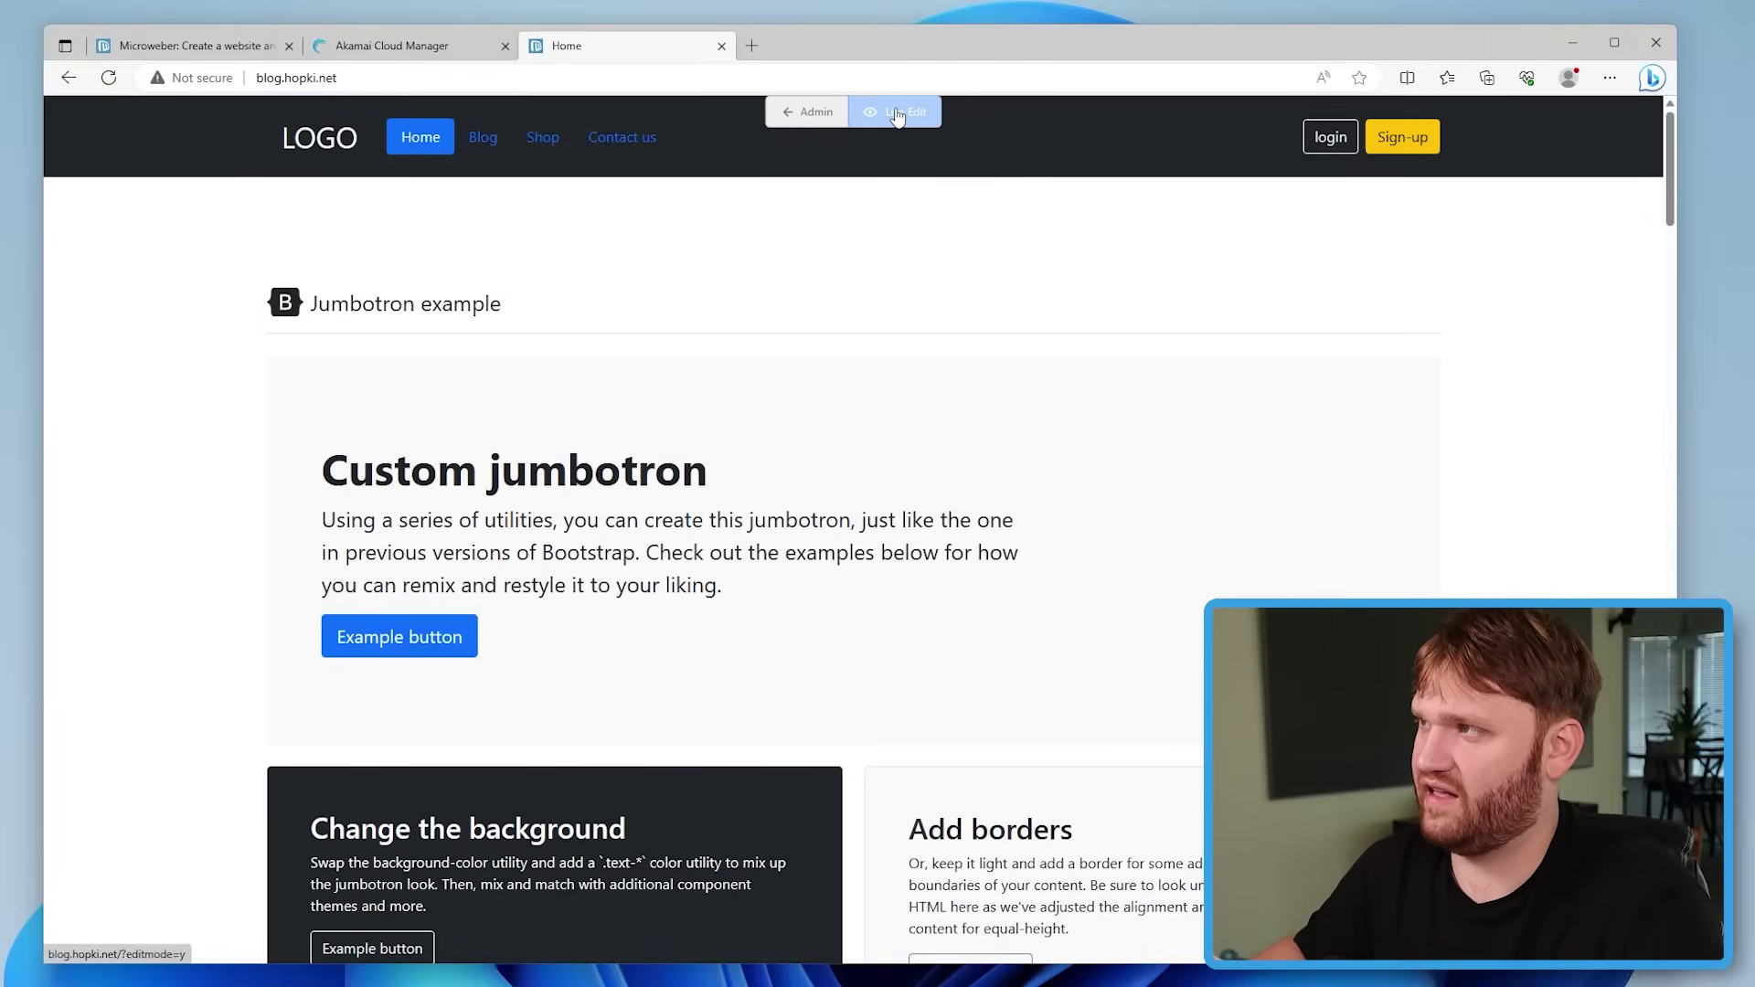
left_click(898, 114)
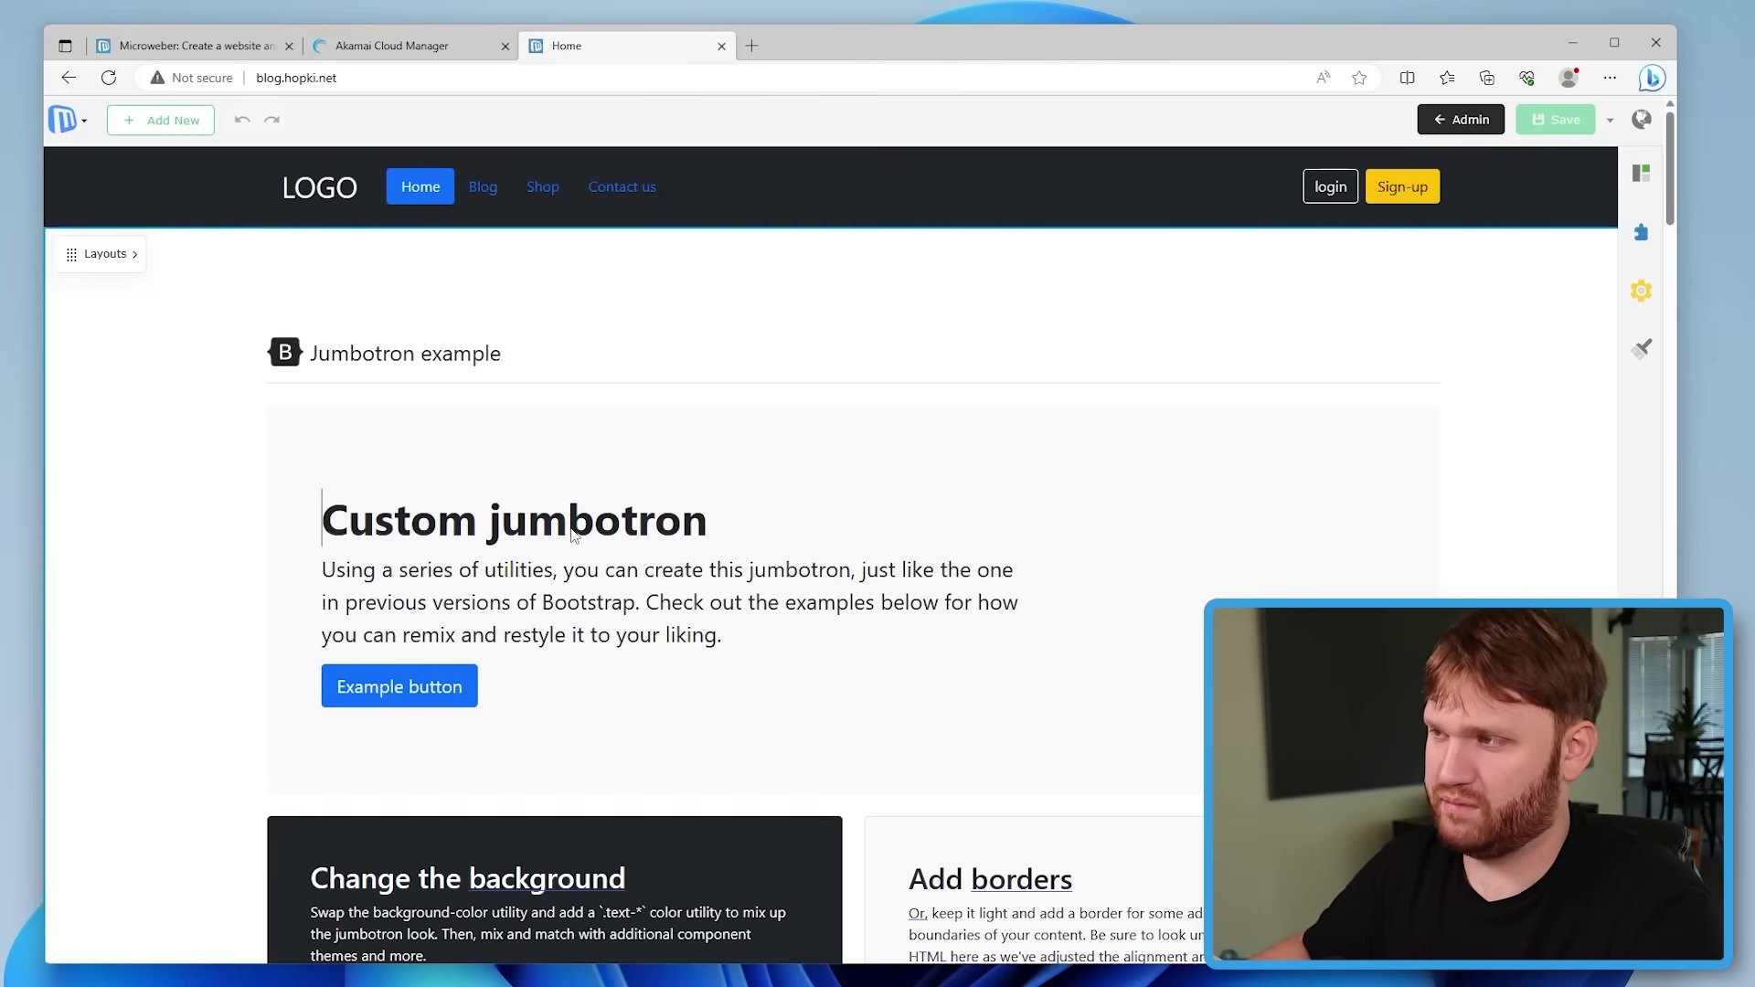
scroll(636, 546, "down", 2)
Replace the 'Custom jumbotron' heading text with 'Welcome to our site!'
left_click(585, 394)
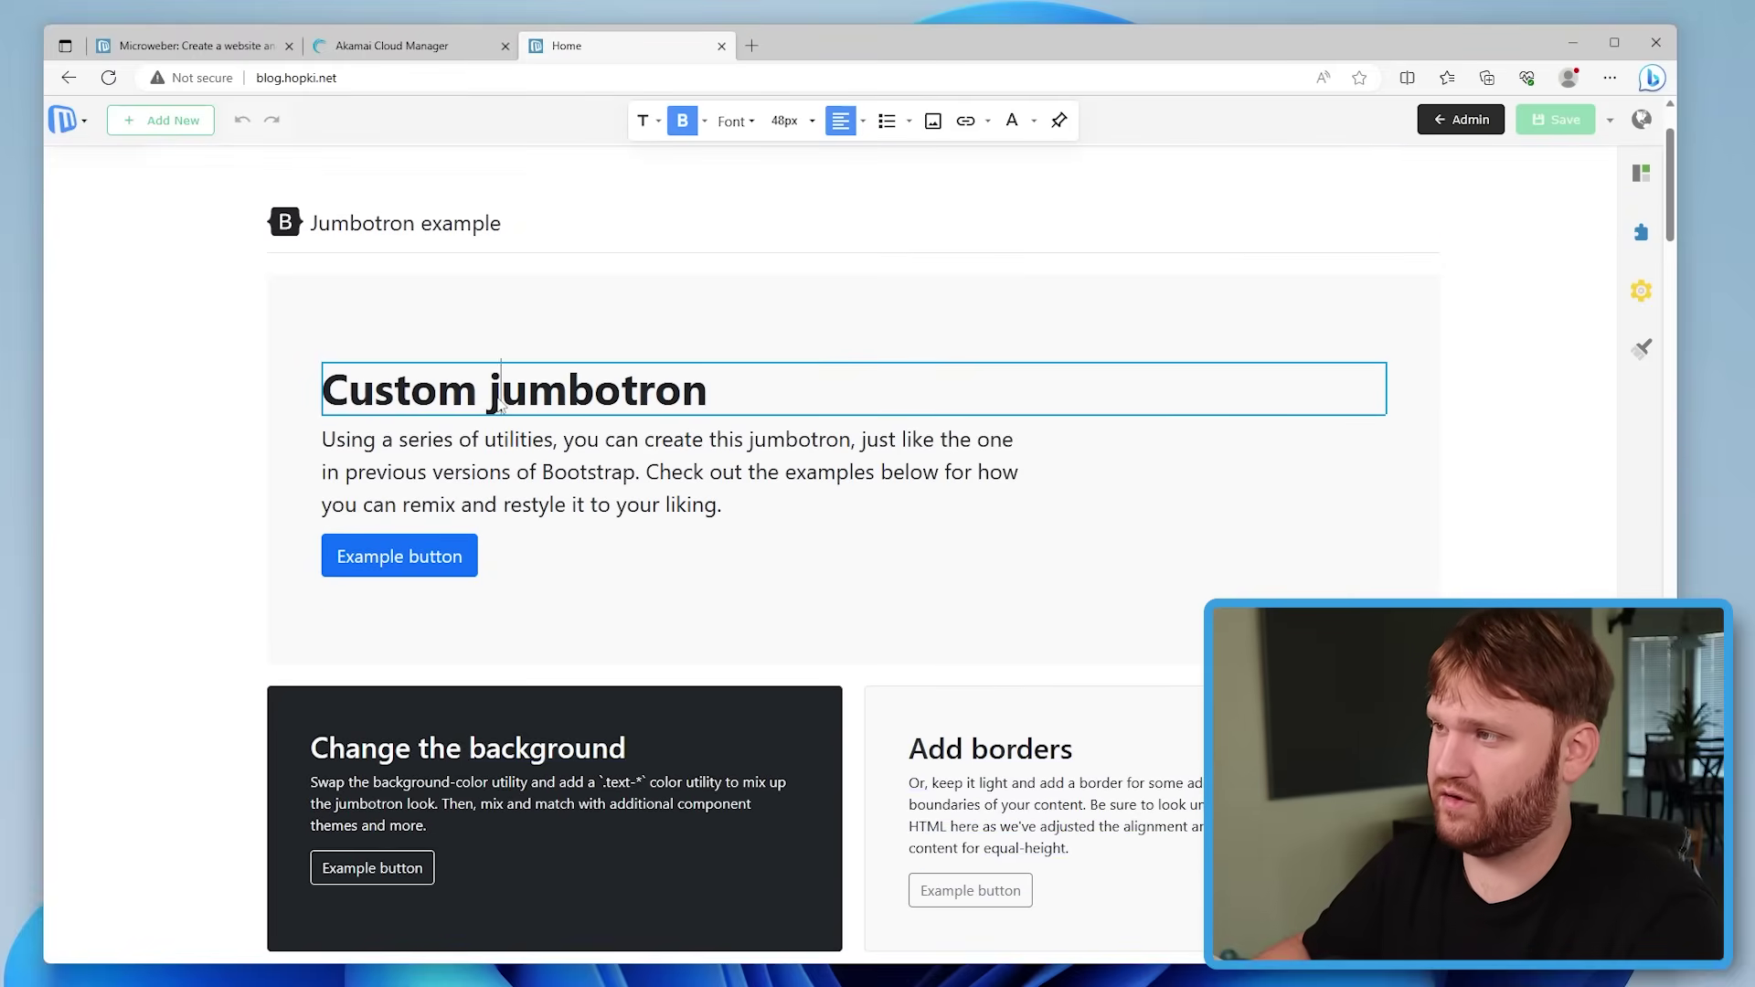
left_click_drag(816, 405, 322, 393)
type("We")
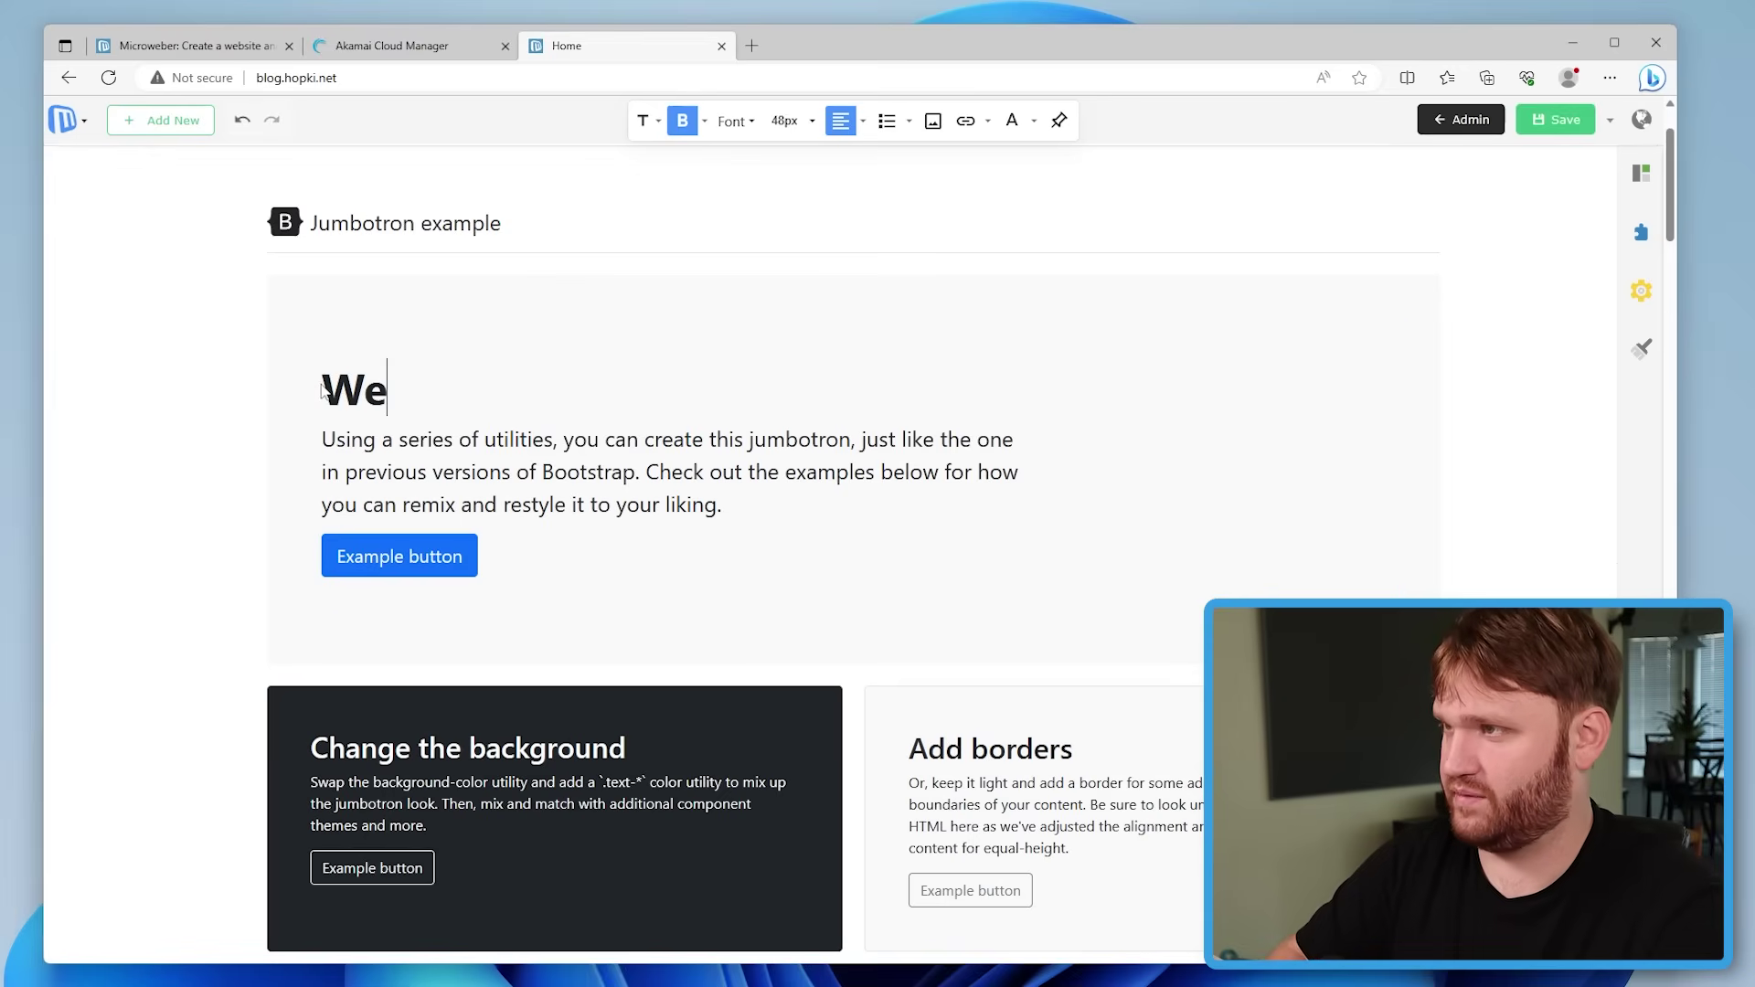
type("lcome to our site!")
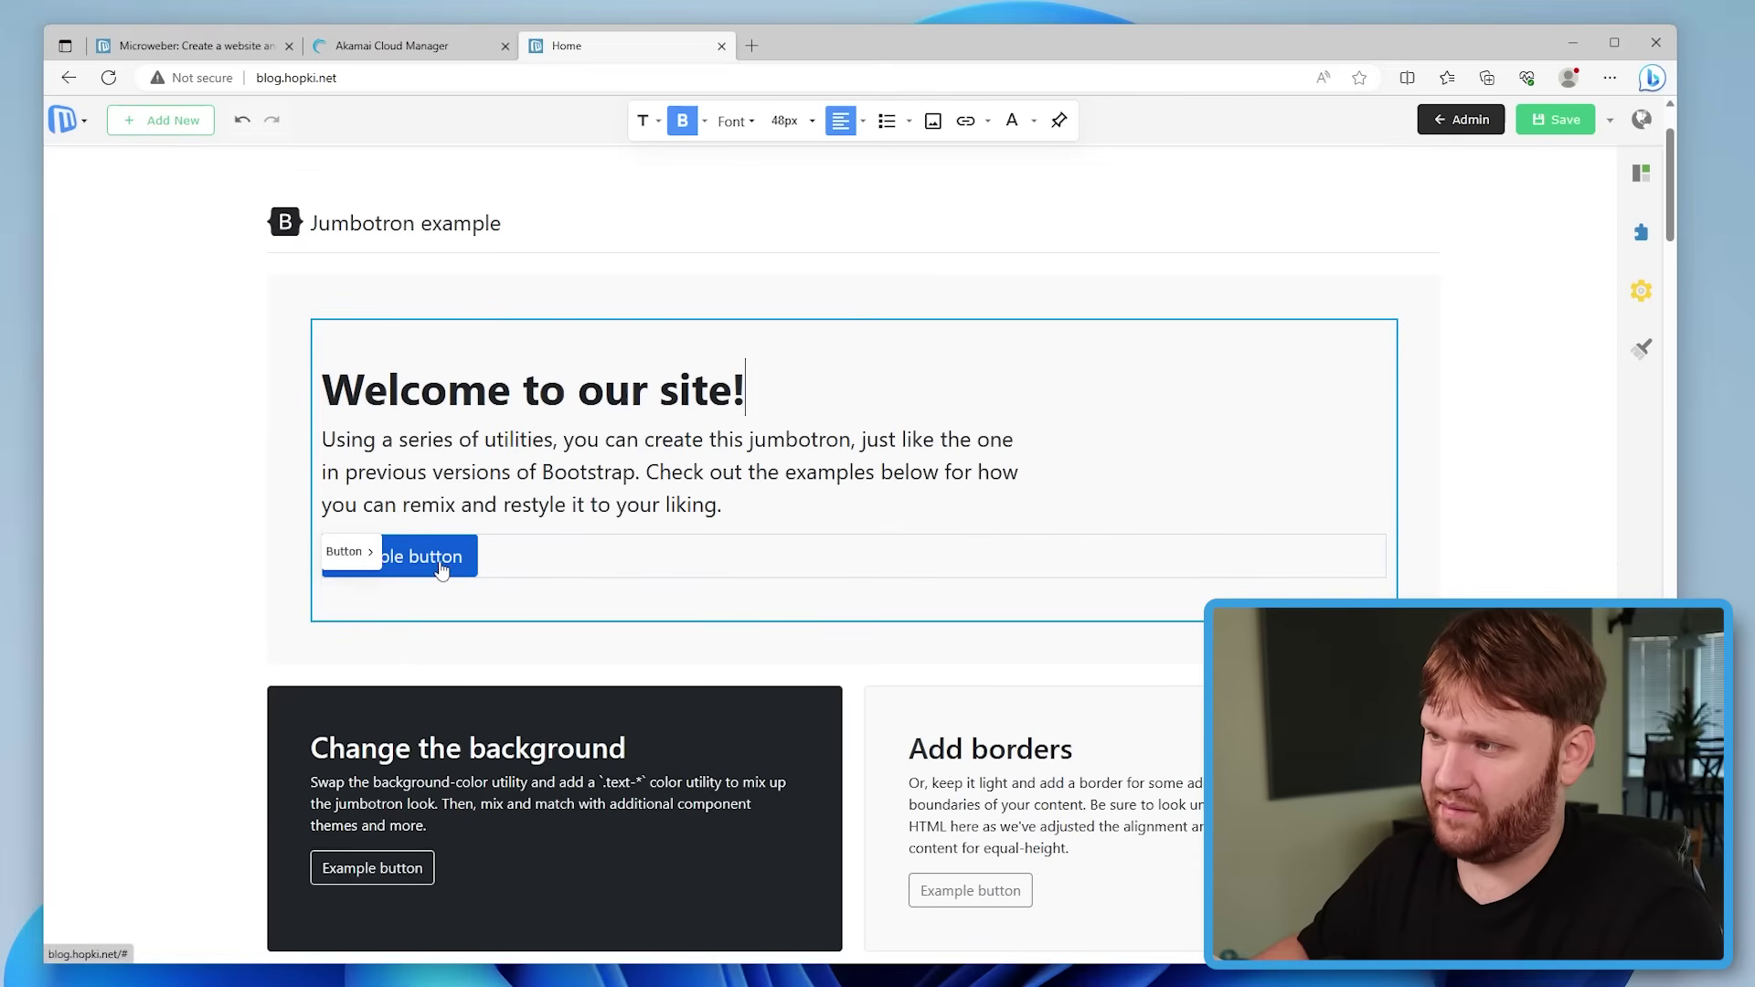
left_click(375, 560)
left_click(364, 599)
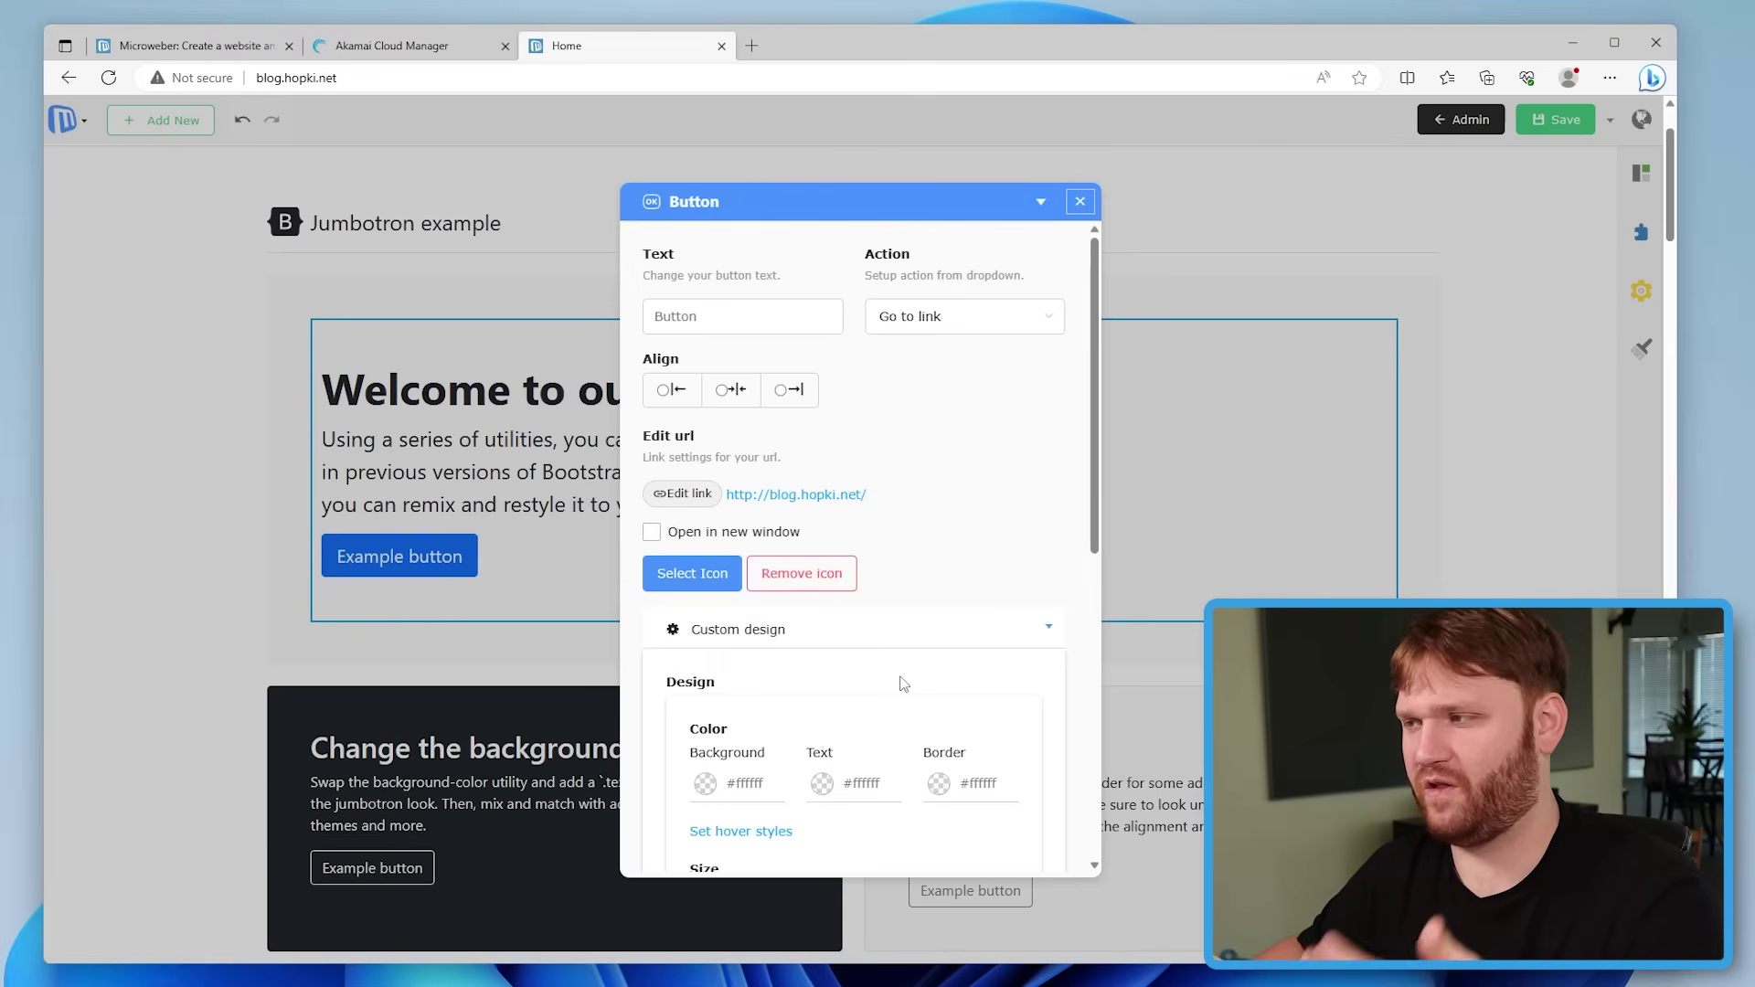
left_click(969, 320)
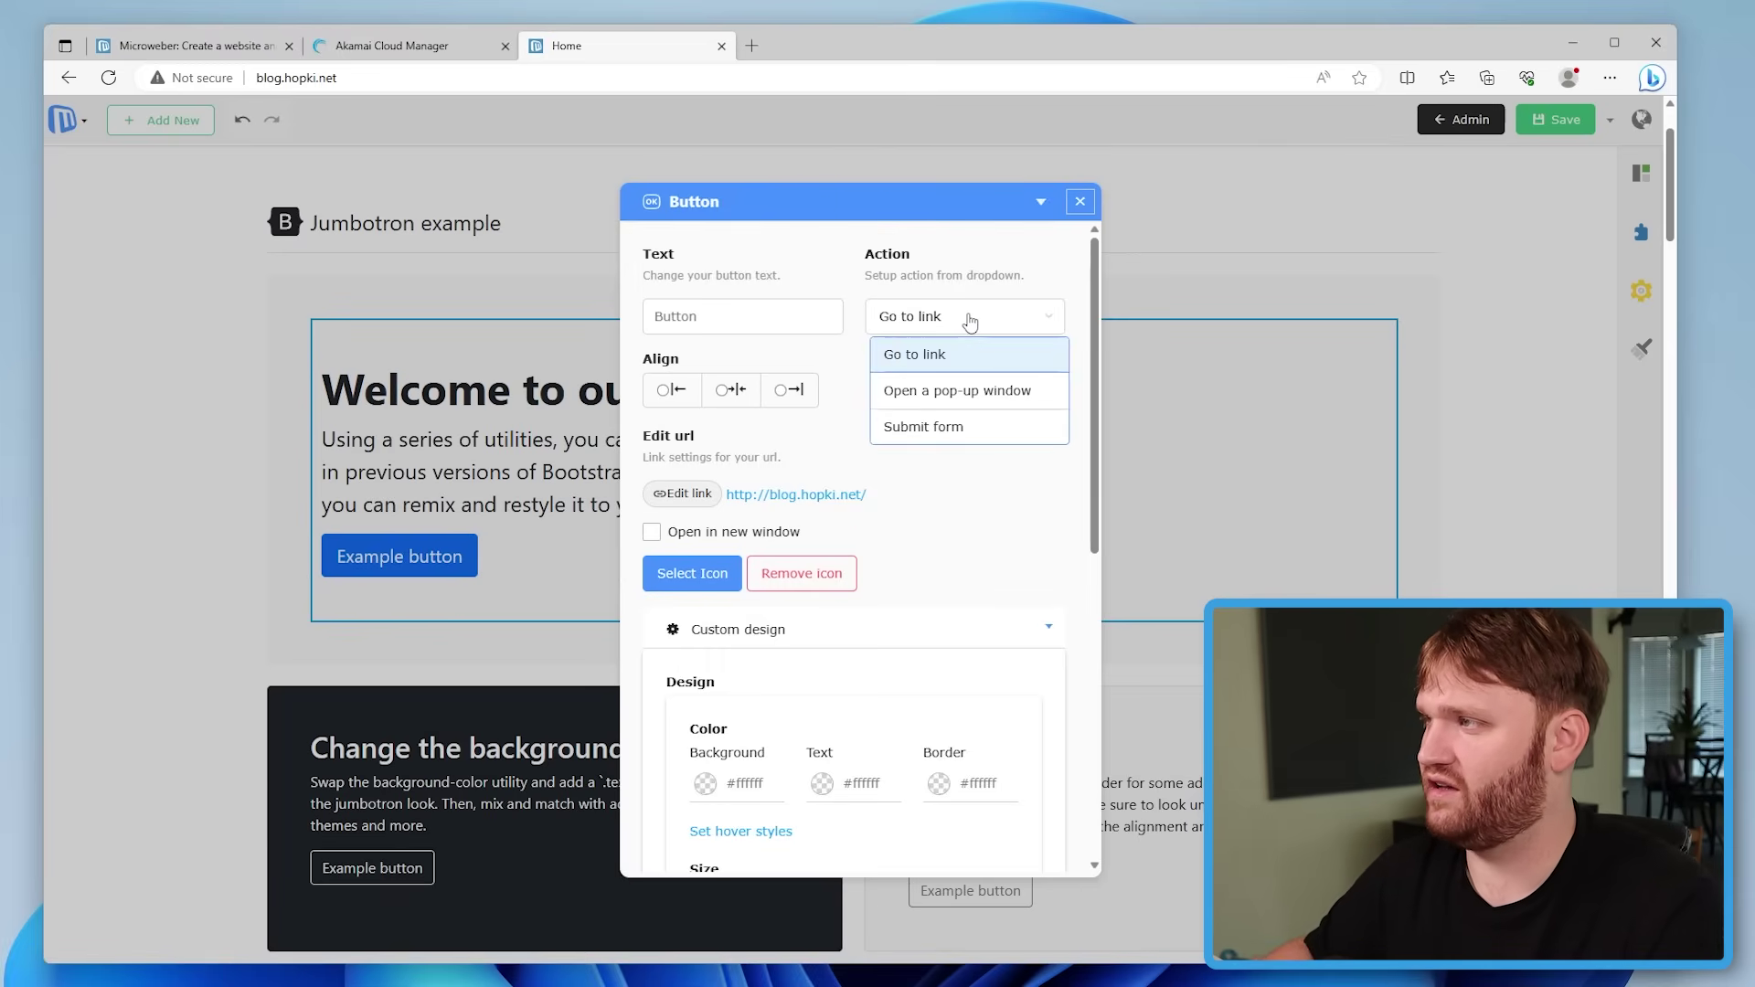
left_click(802, 452)
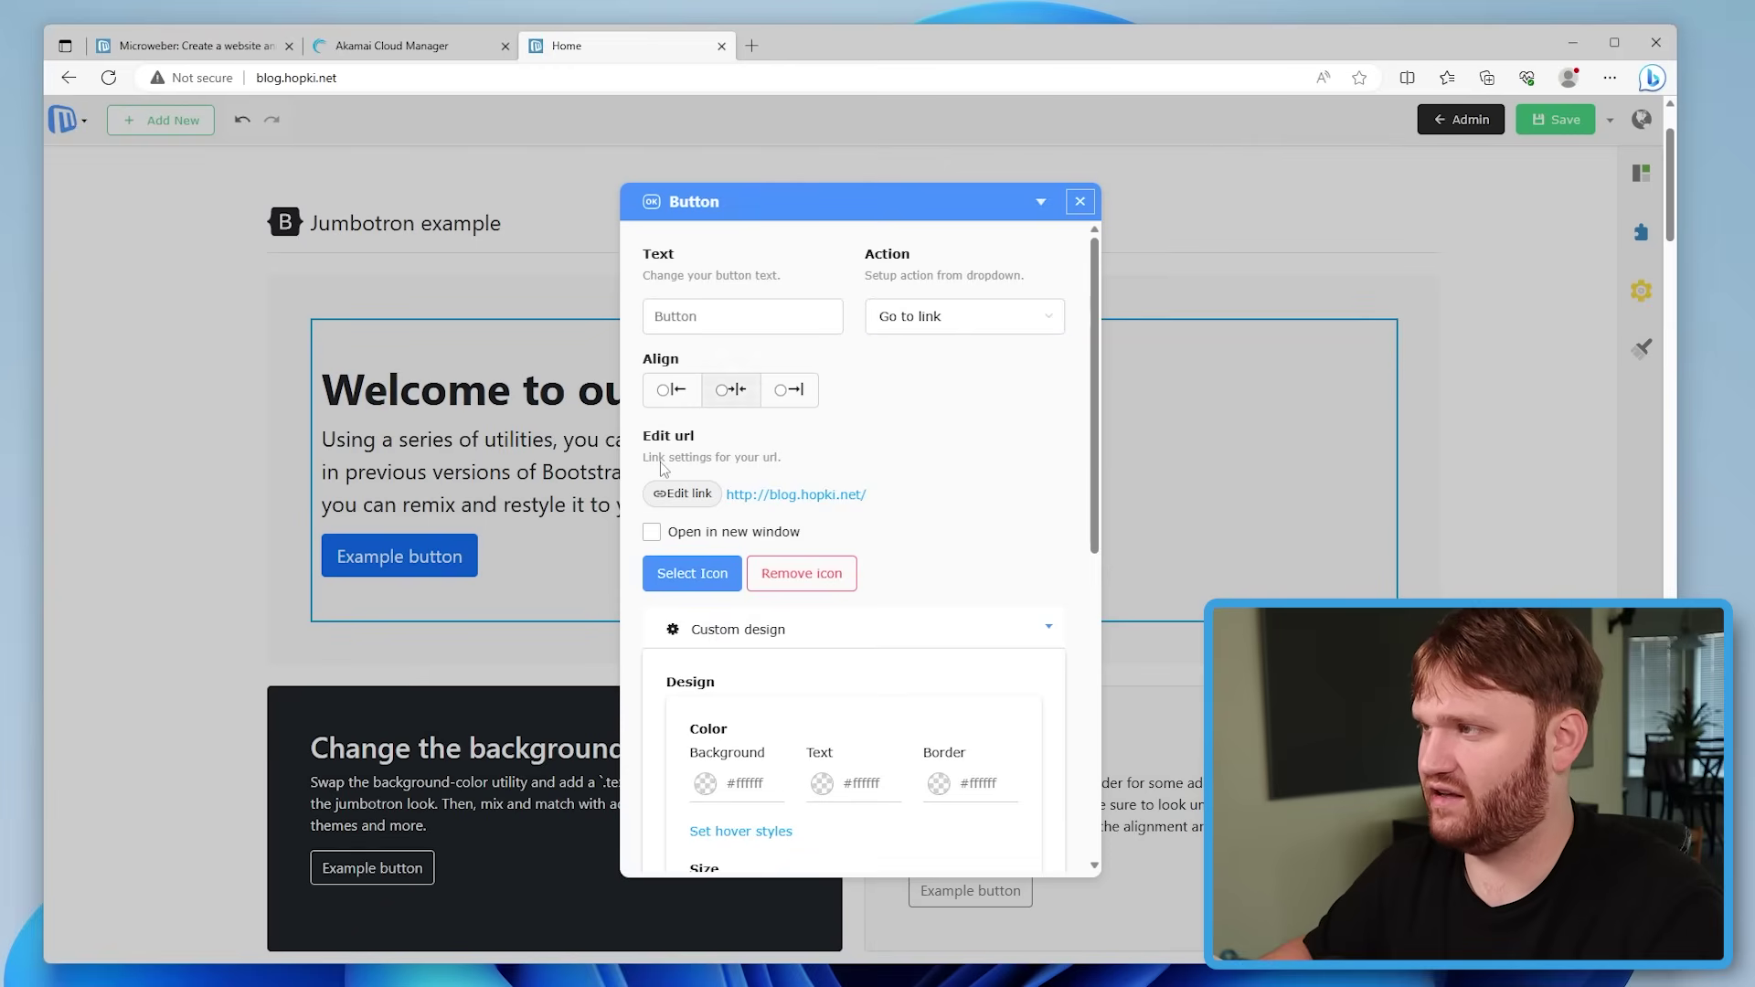
left_click(692, 495)
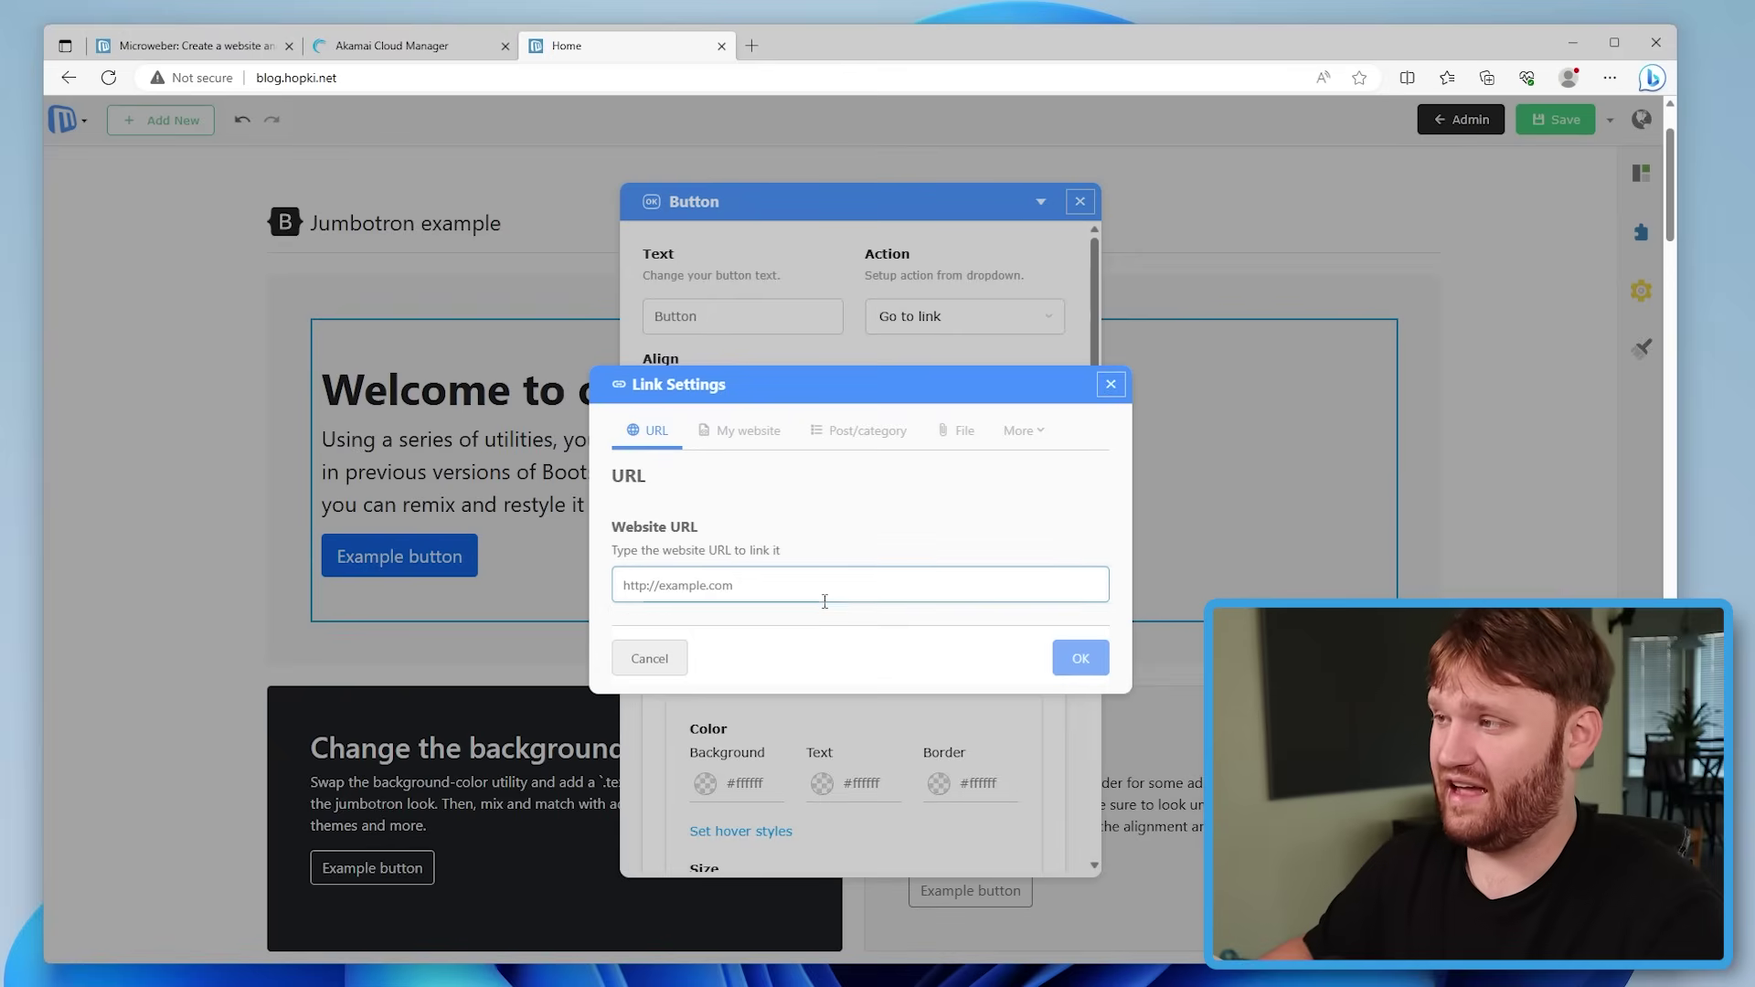
left_click(720, 585)
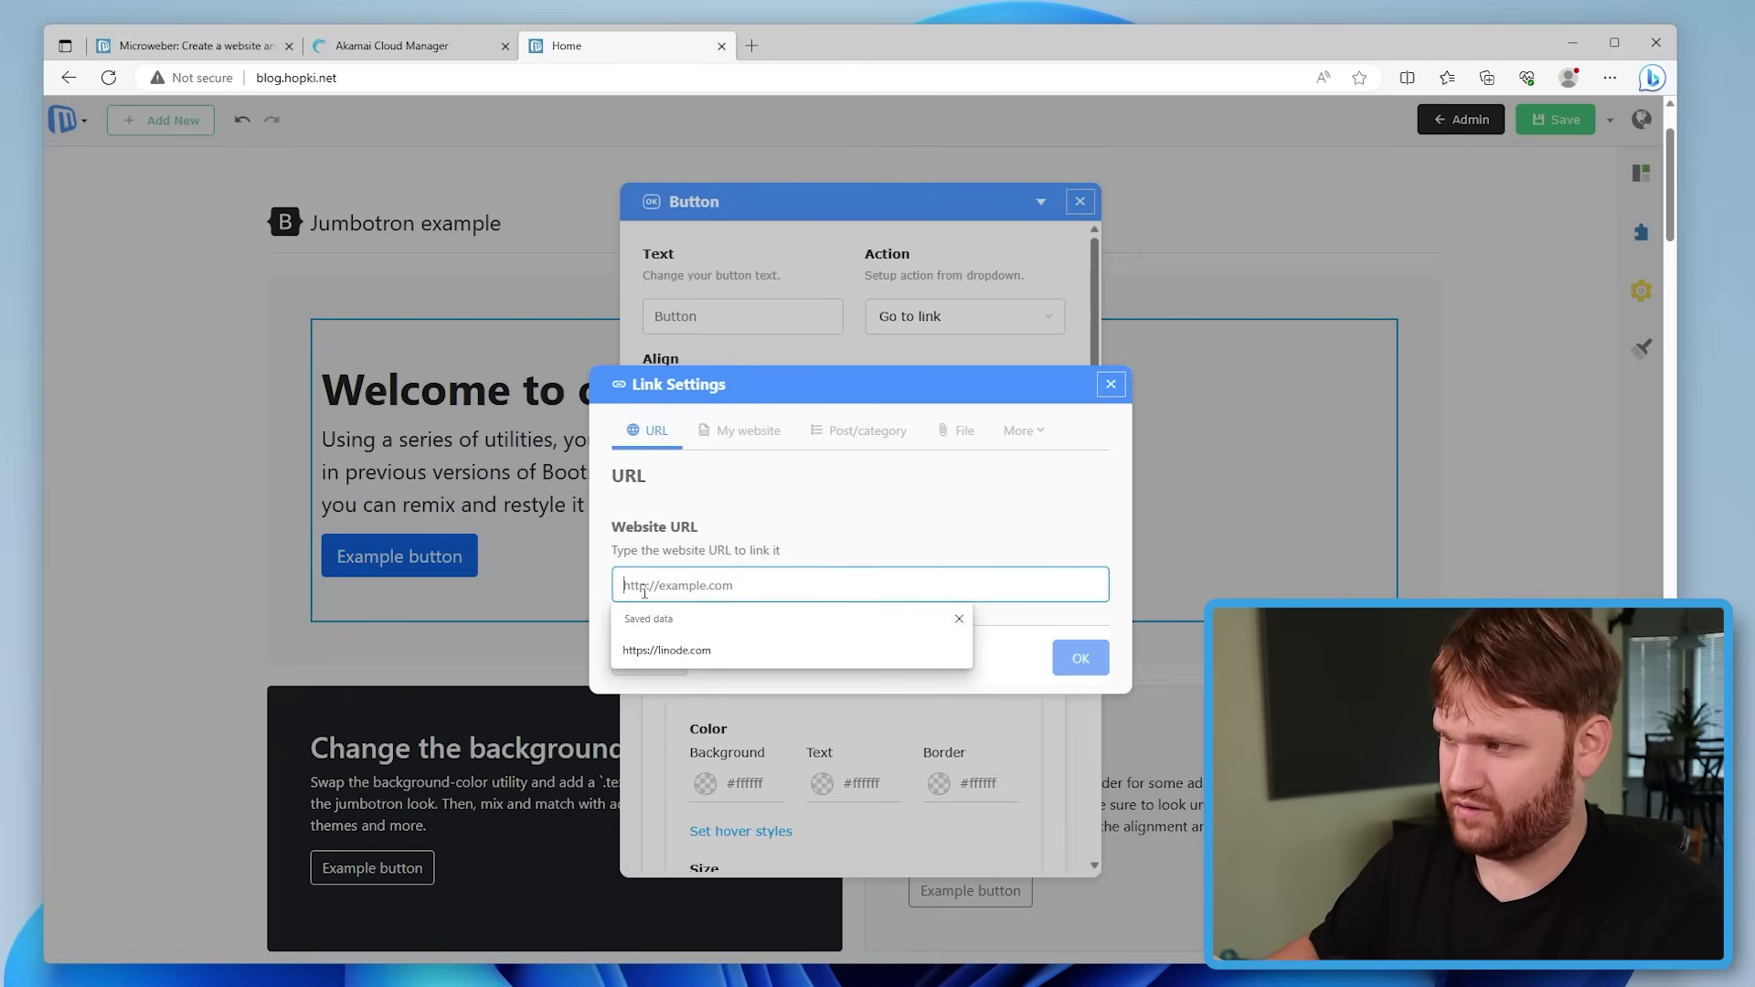
left_click(676, 651)
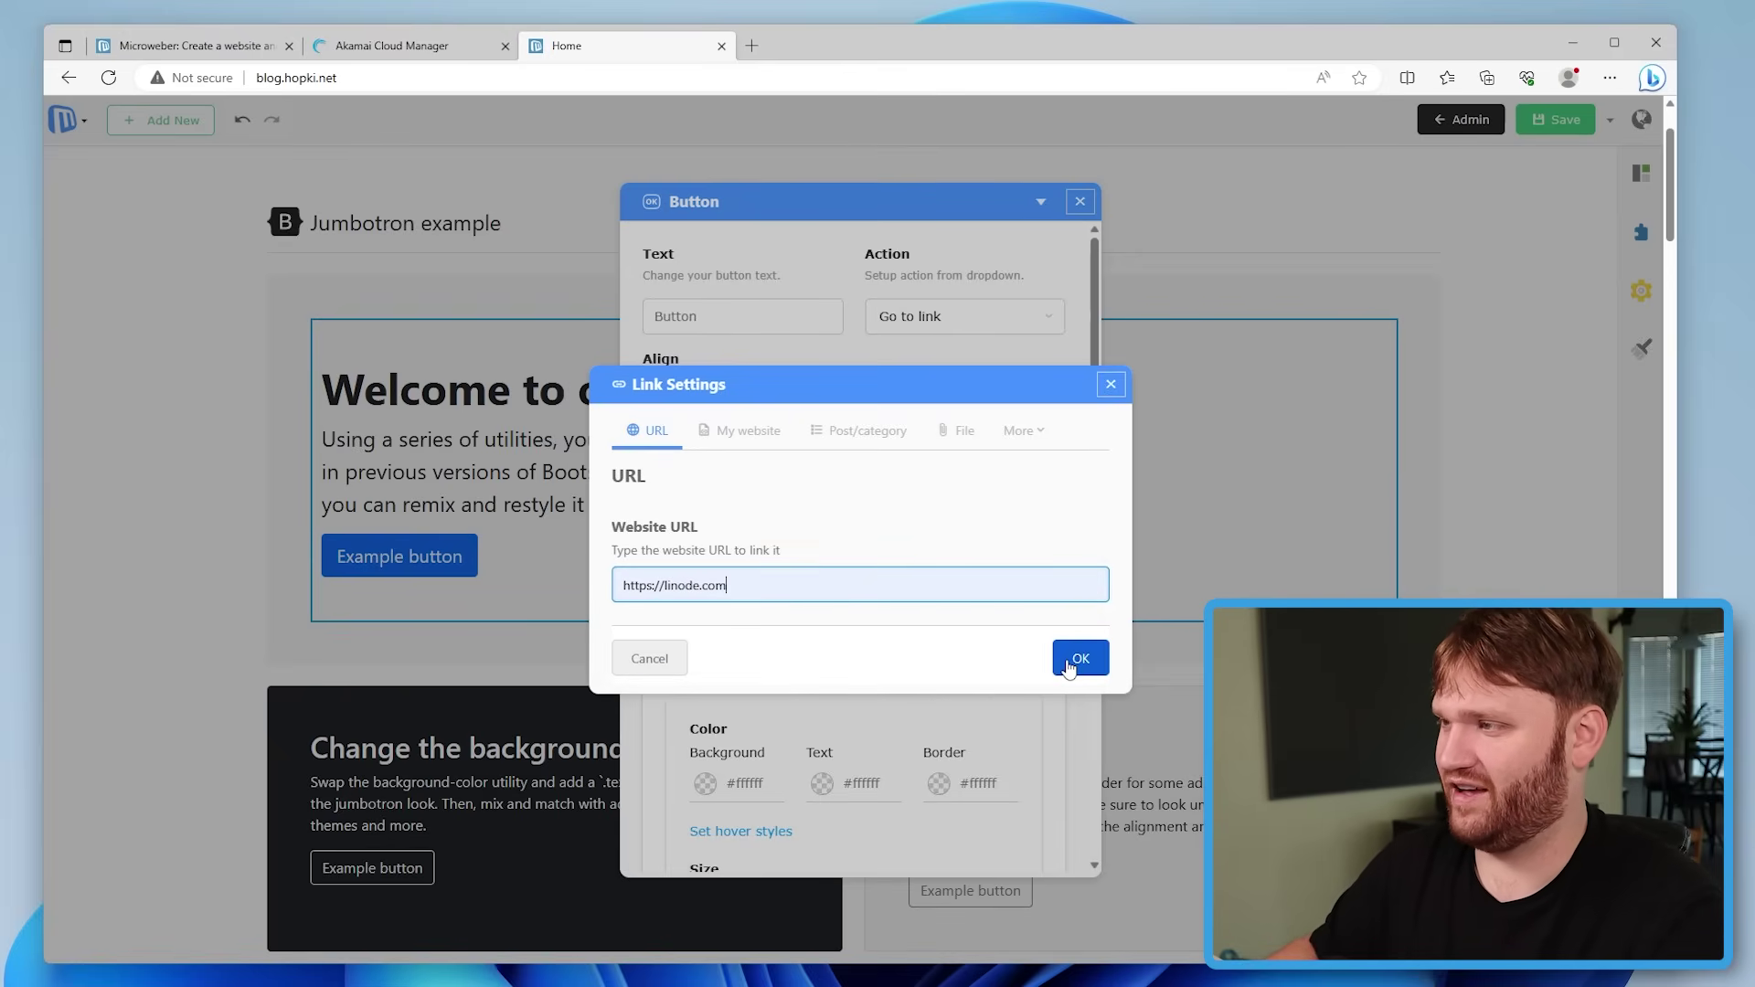
left_click(1069, 667)
Save the page and reload it to test the Example button's new link
scroll(809, 558, "down", 5)
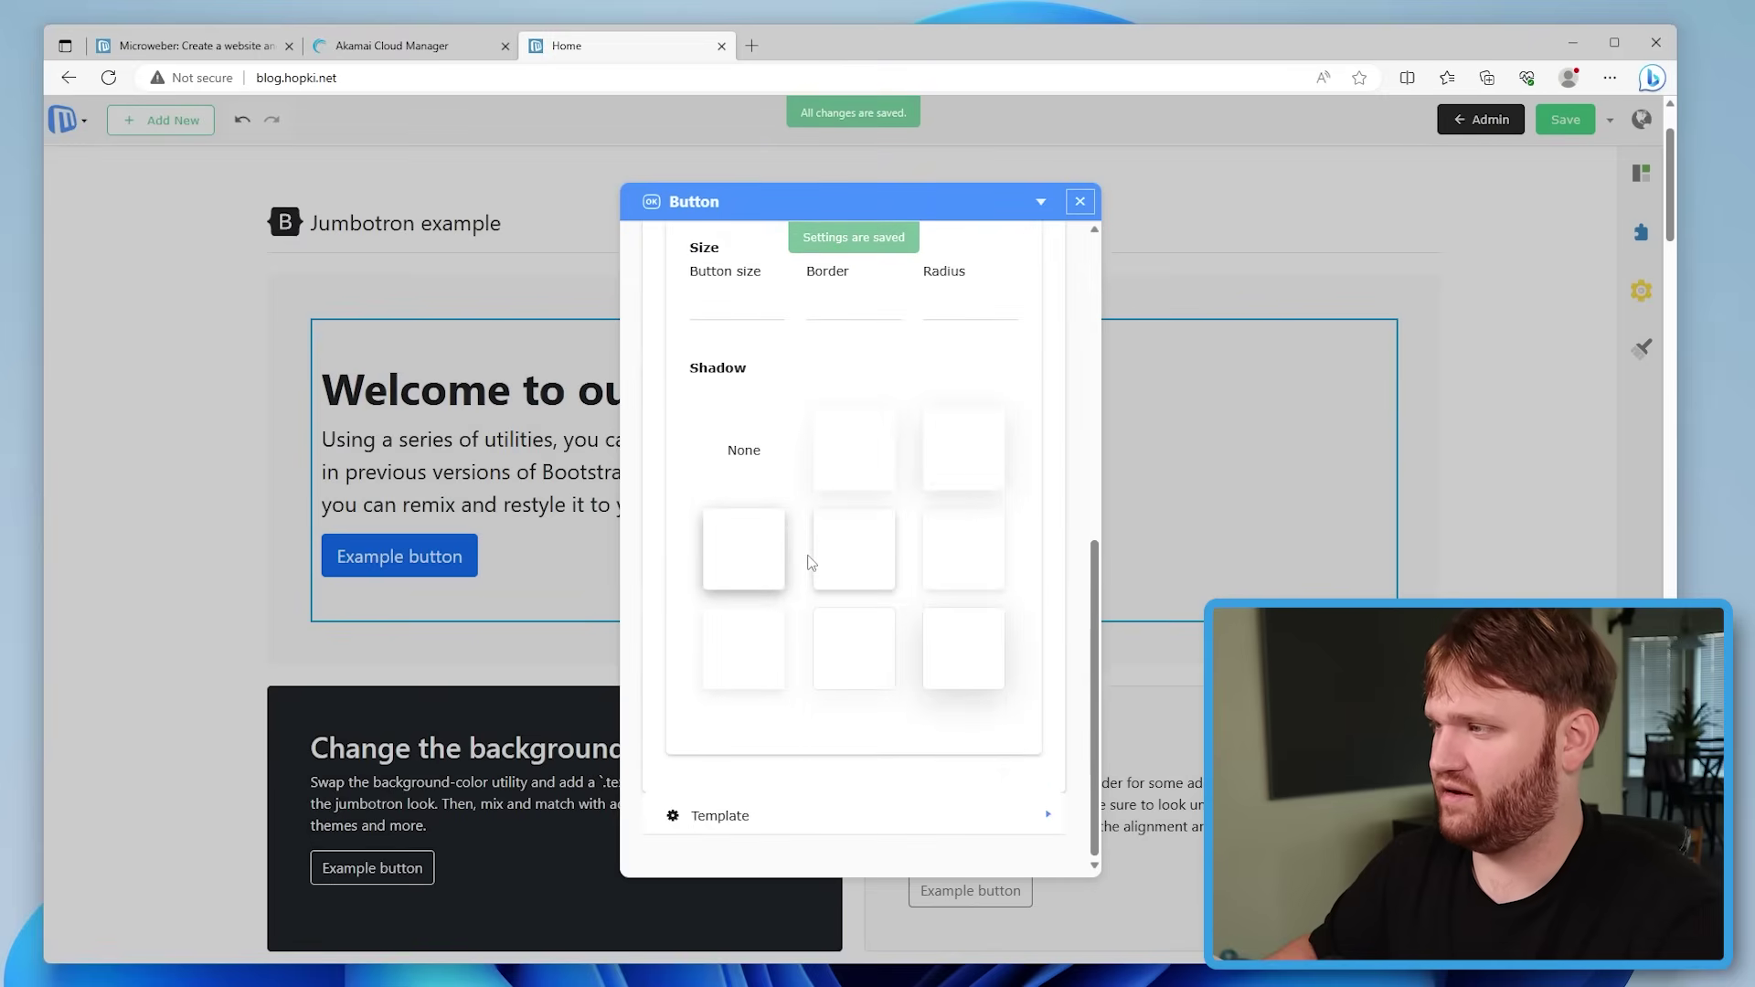
scroll(837, 489, "up", 5)
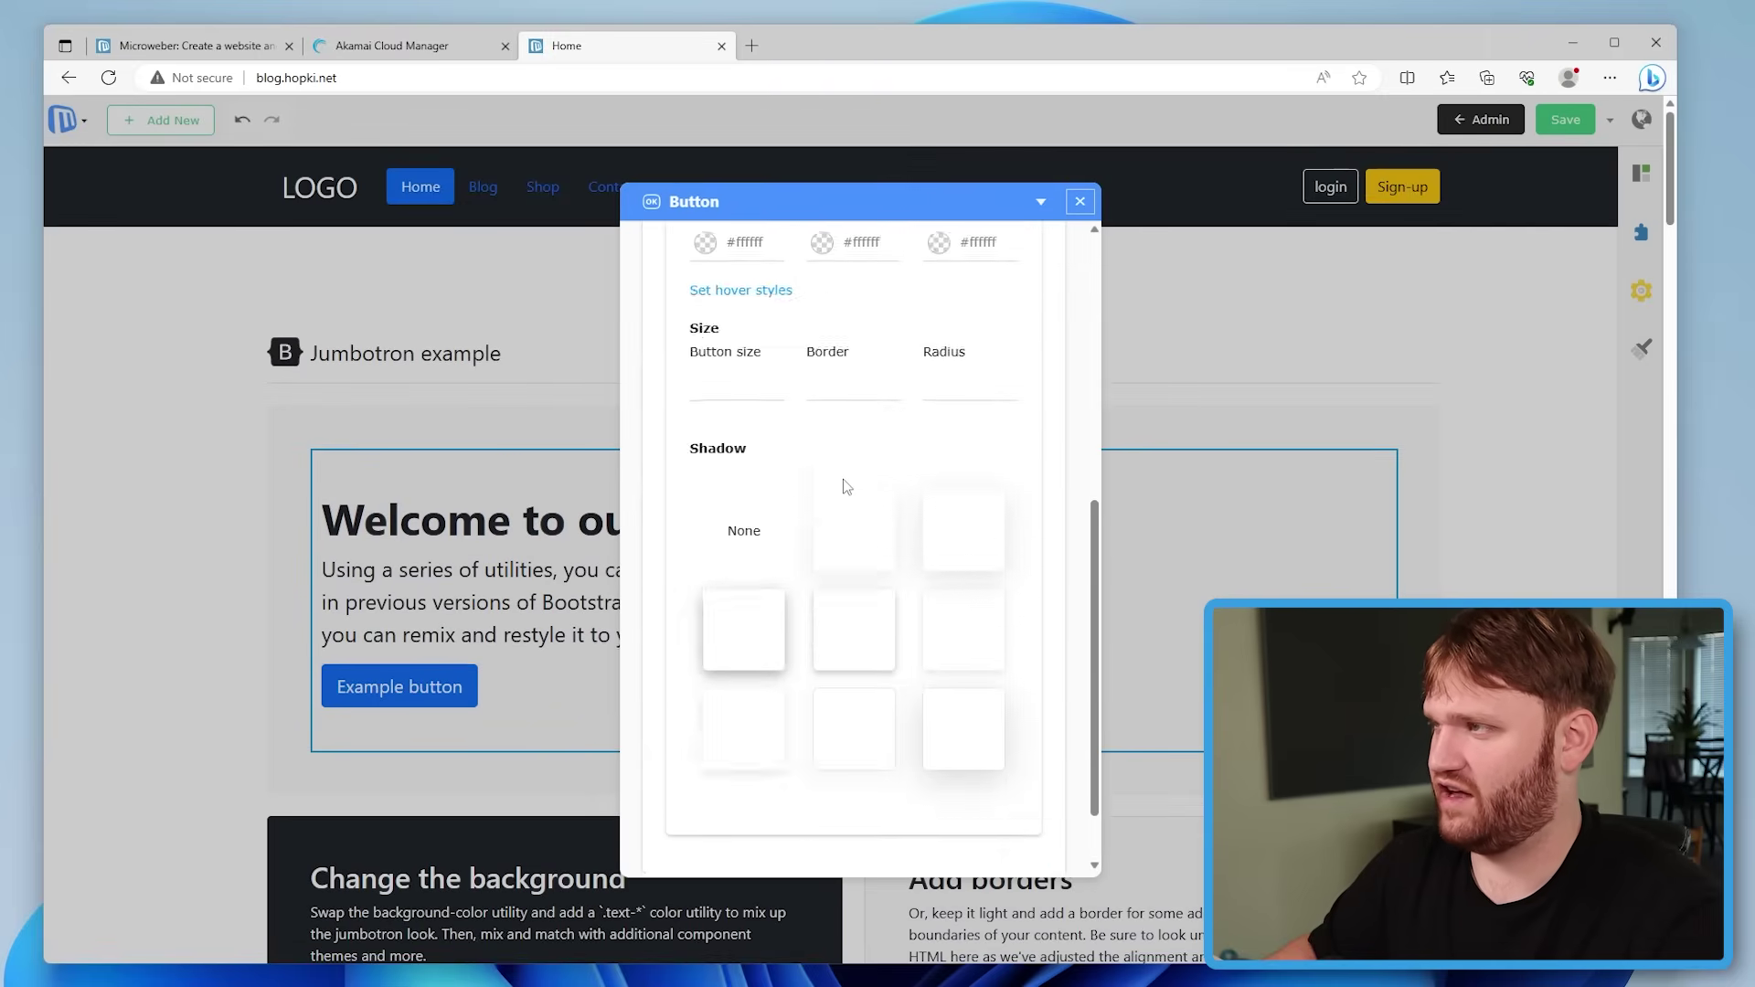
scroll(816, 509, "up", 2)
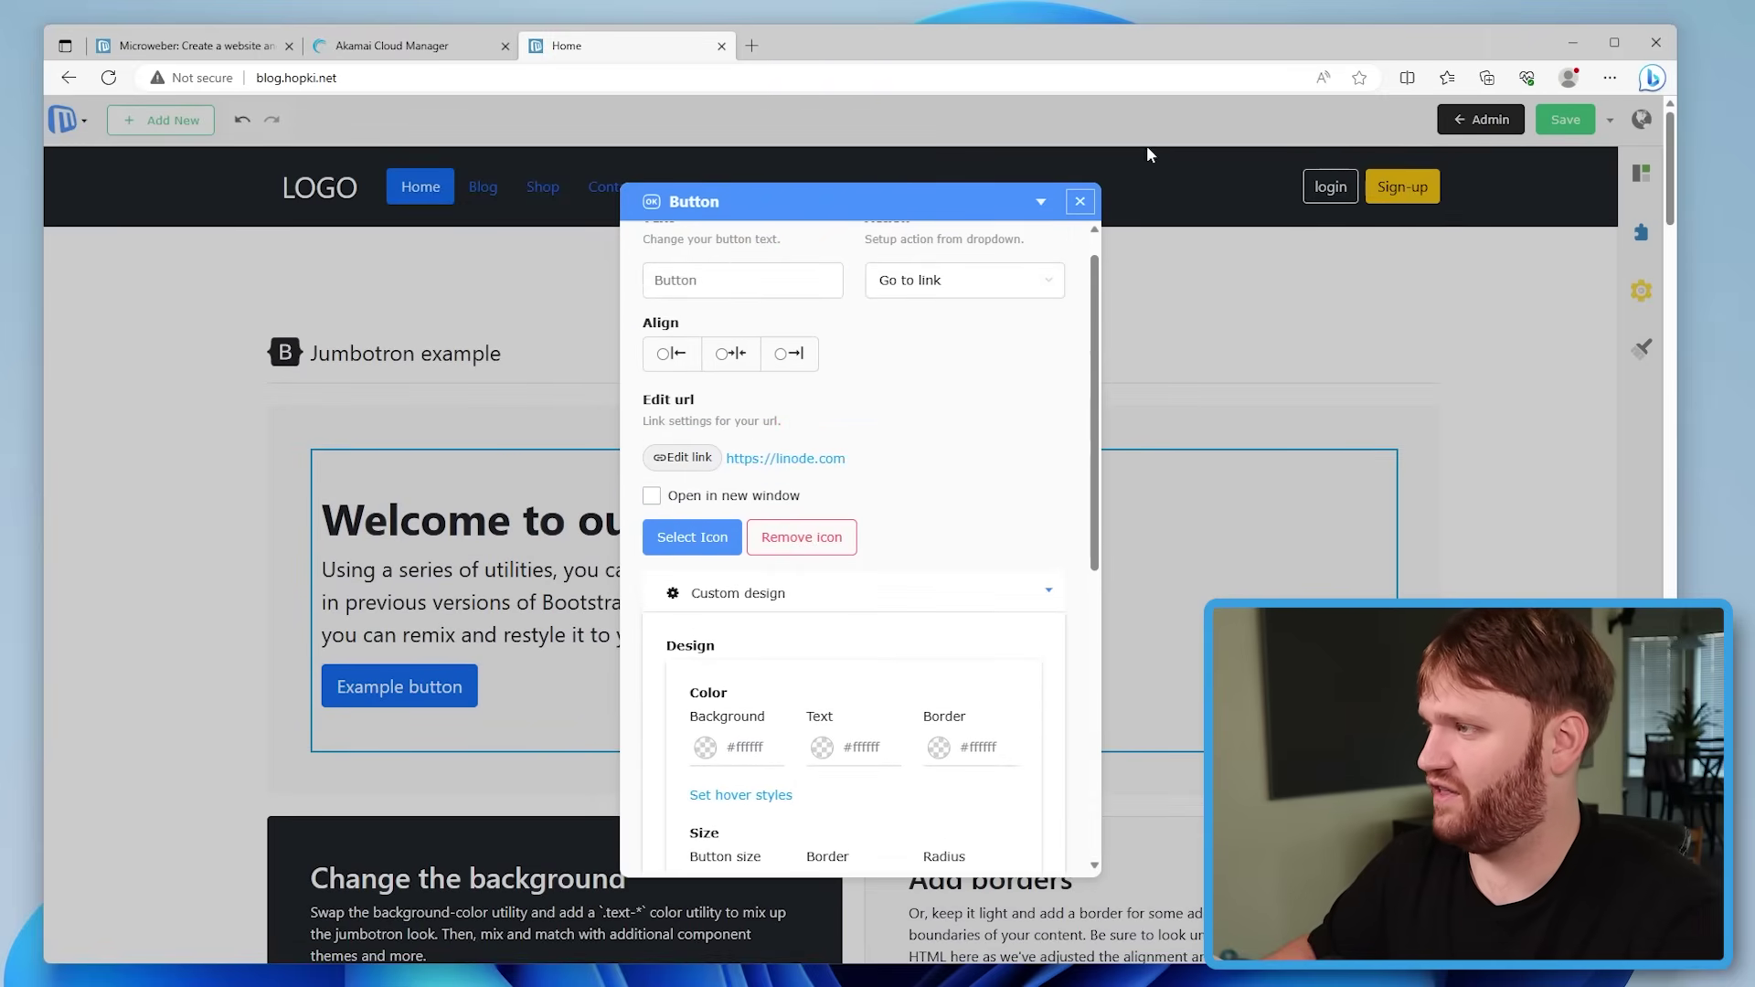
left_click(1081, 199)
left_click(1565, 120)
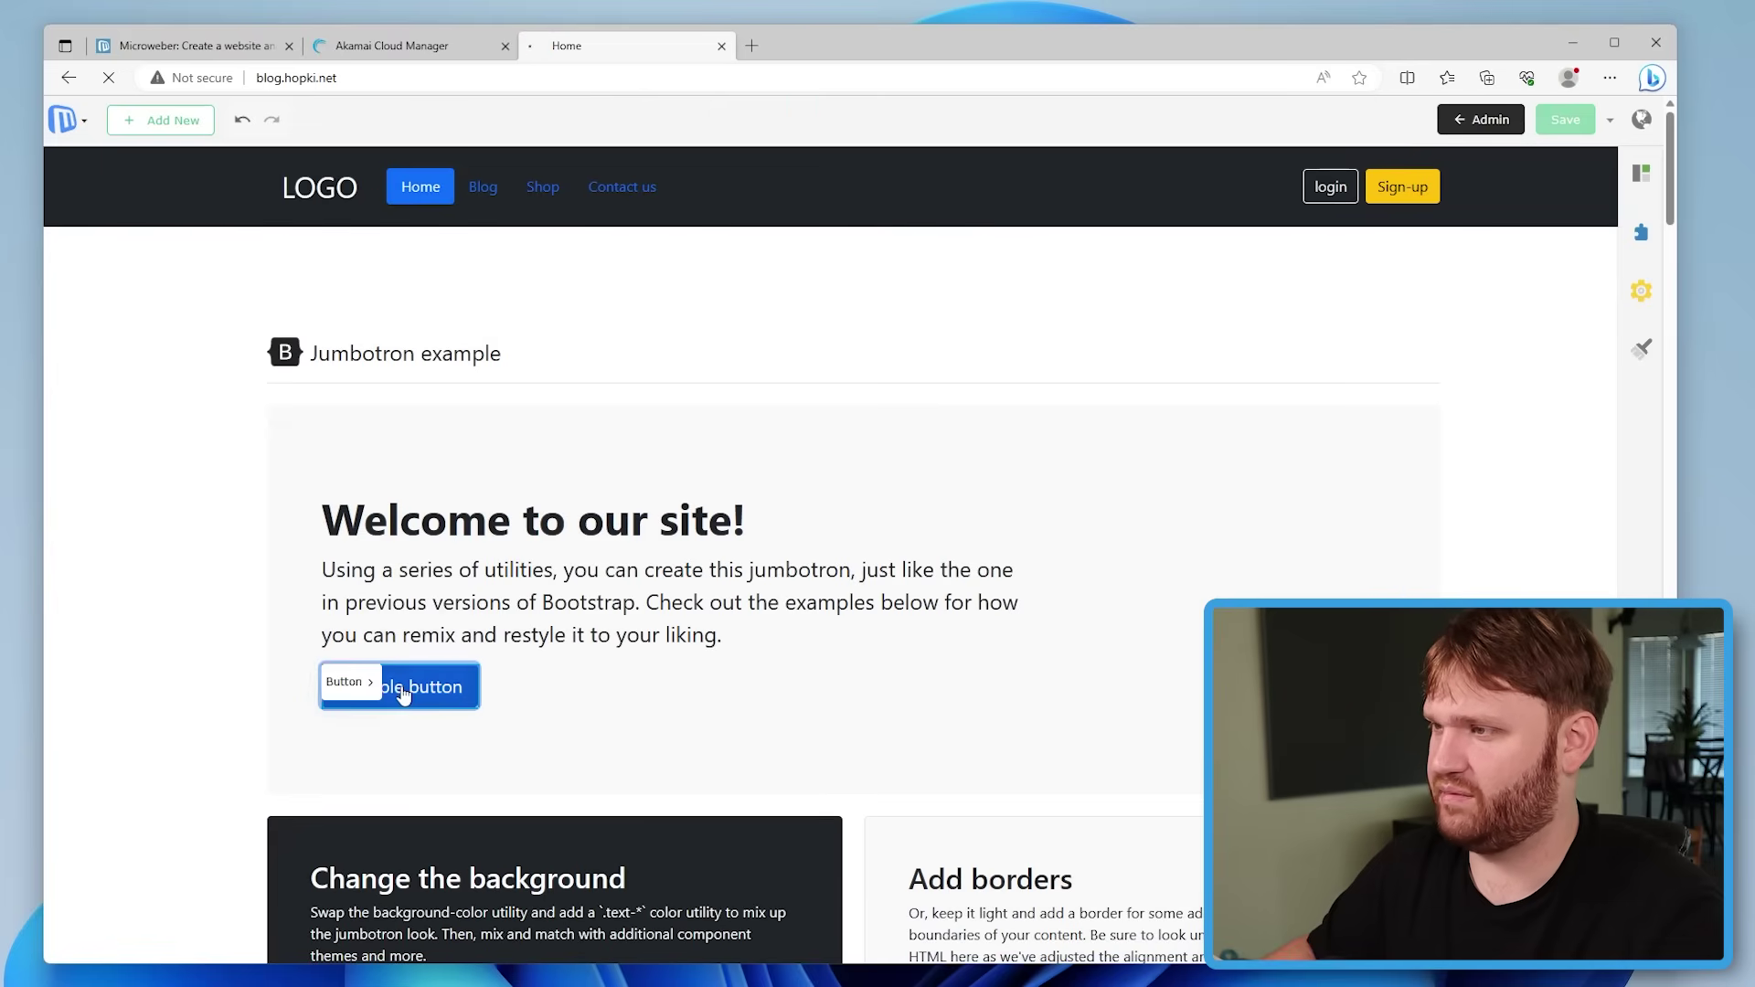
key("F5")
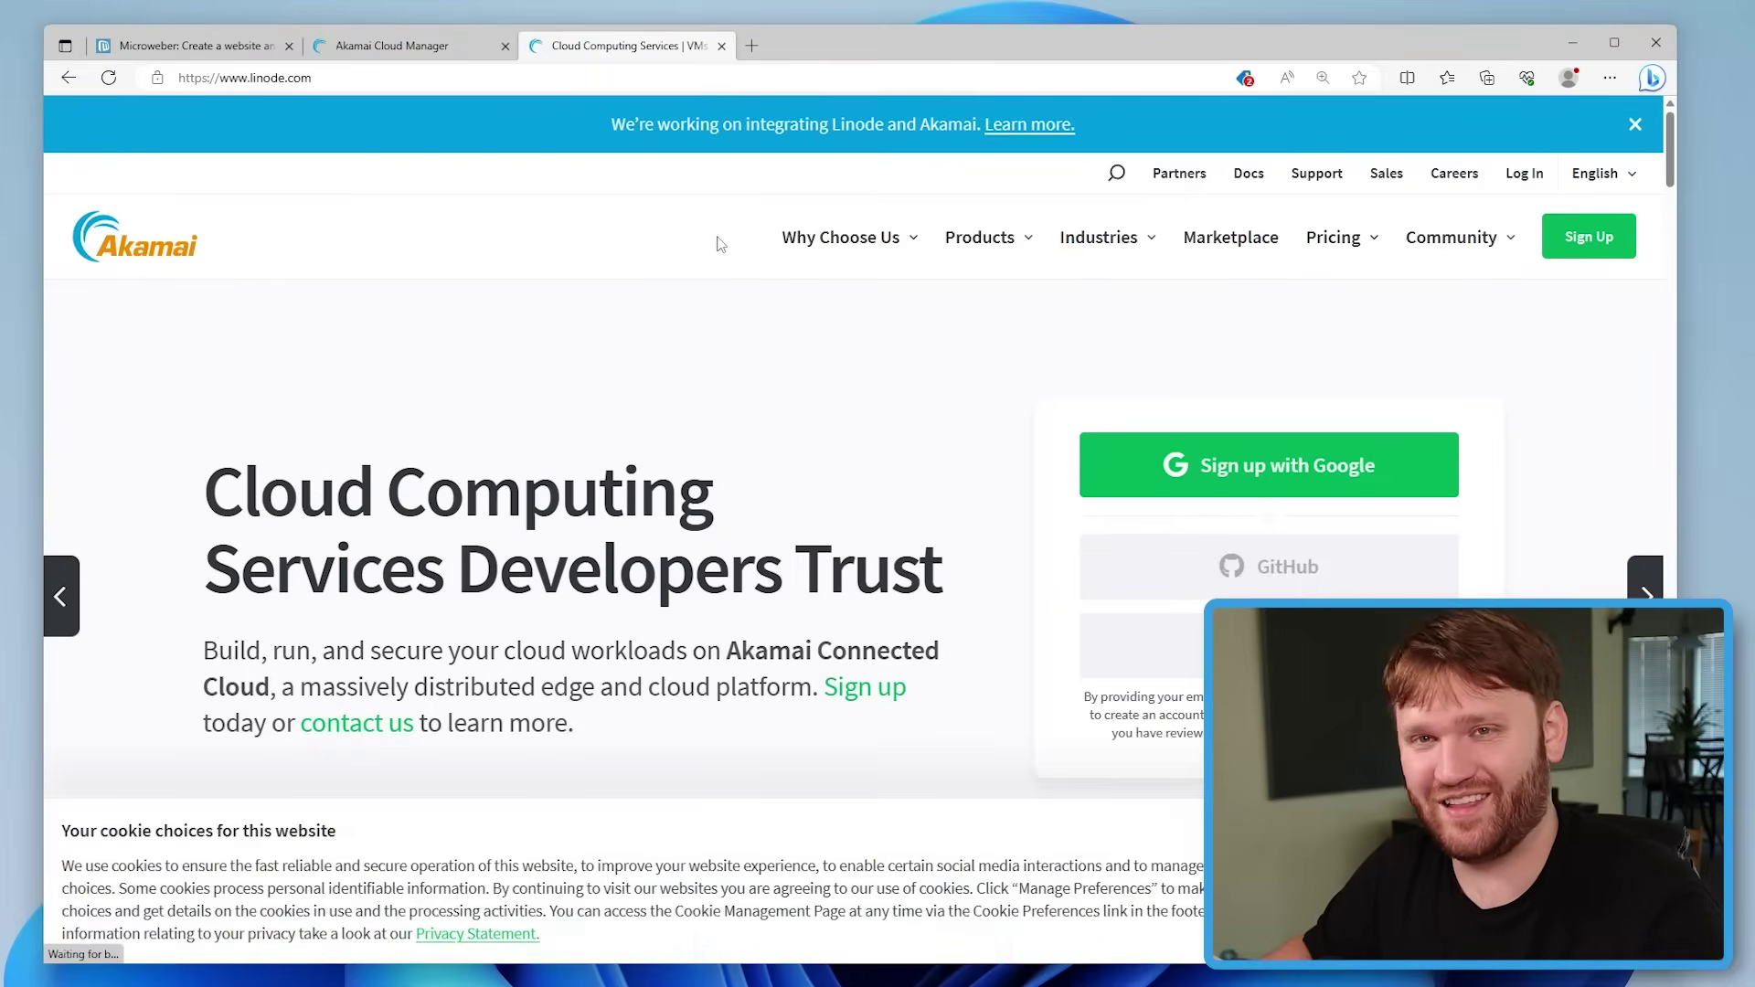
left_click(79, 80)
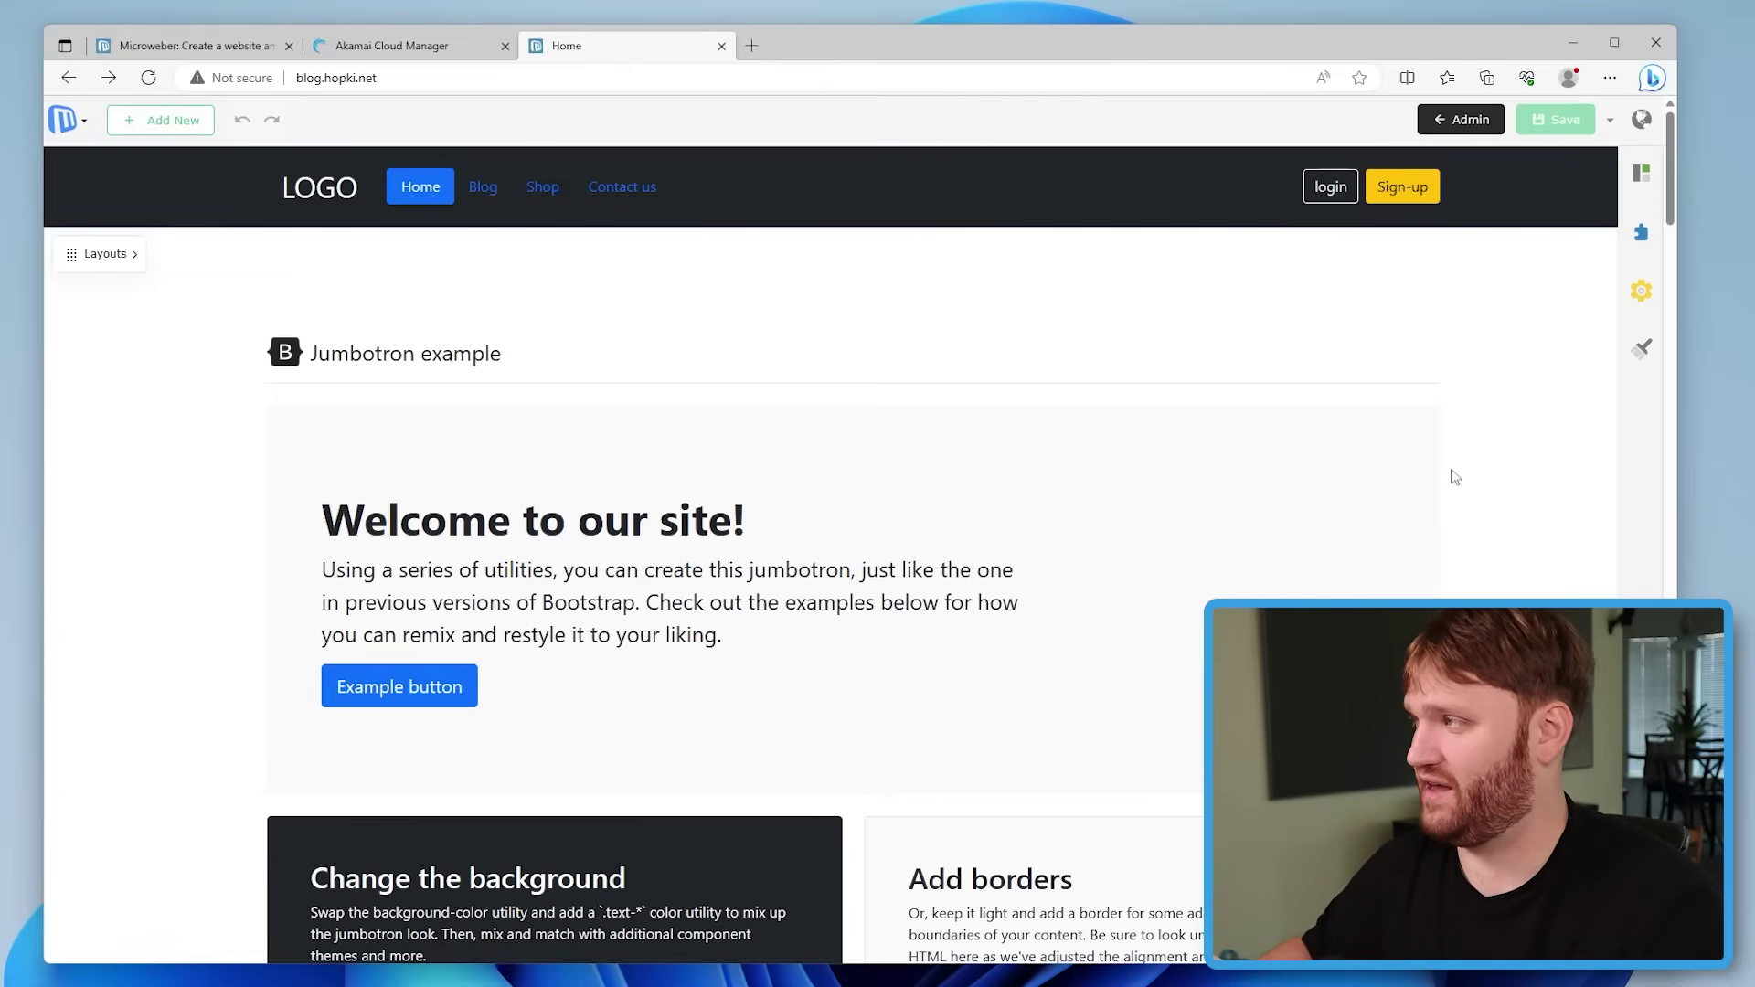
Drag the Content 3 hero-with-image layout from the Content category to the page top
left_click(1642, 174)
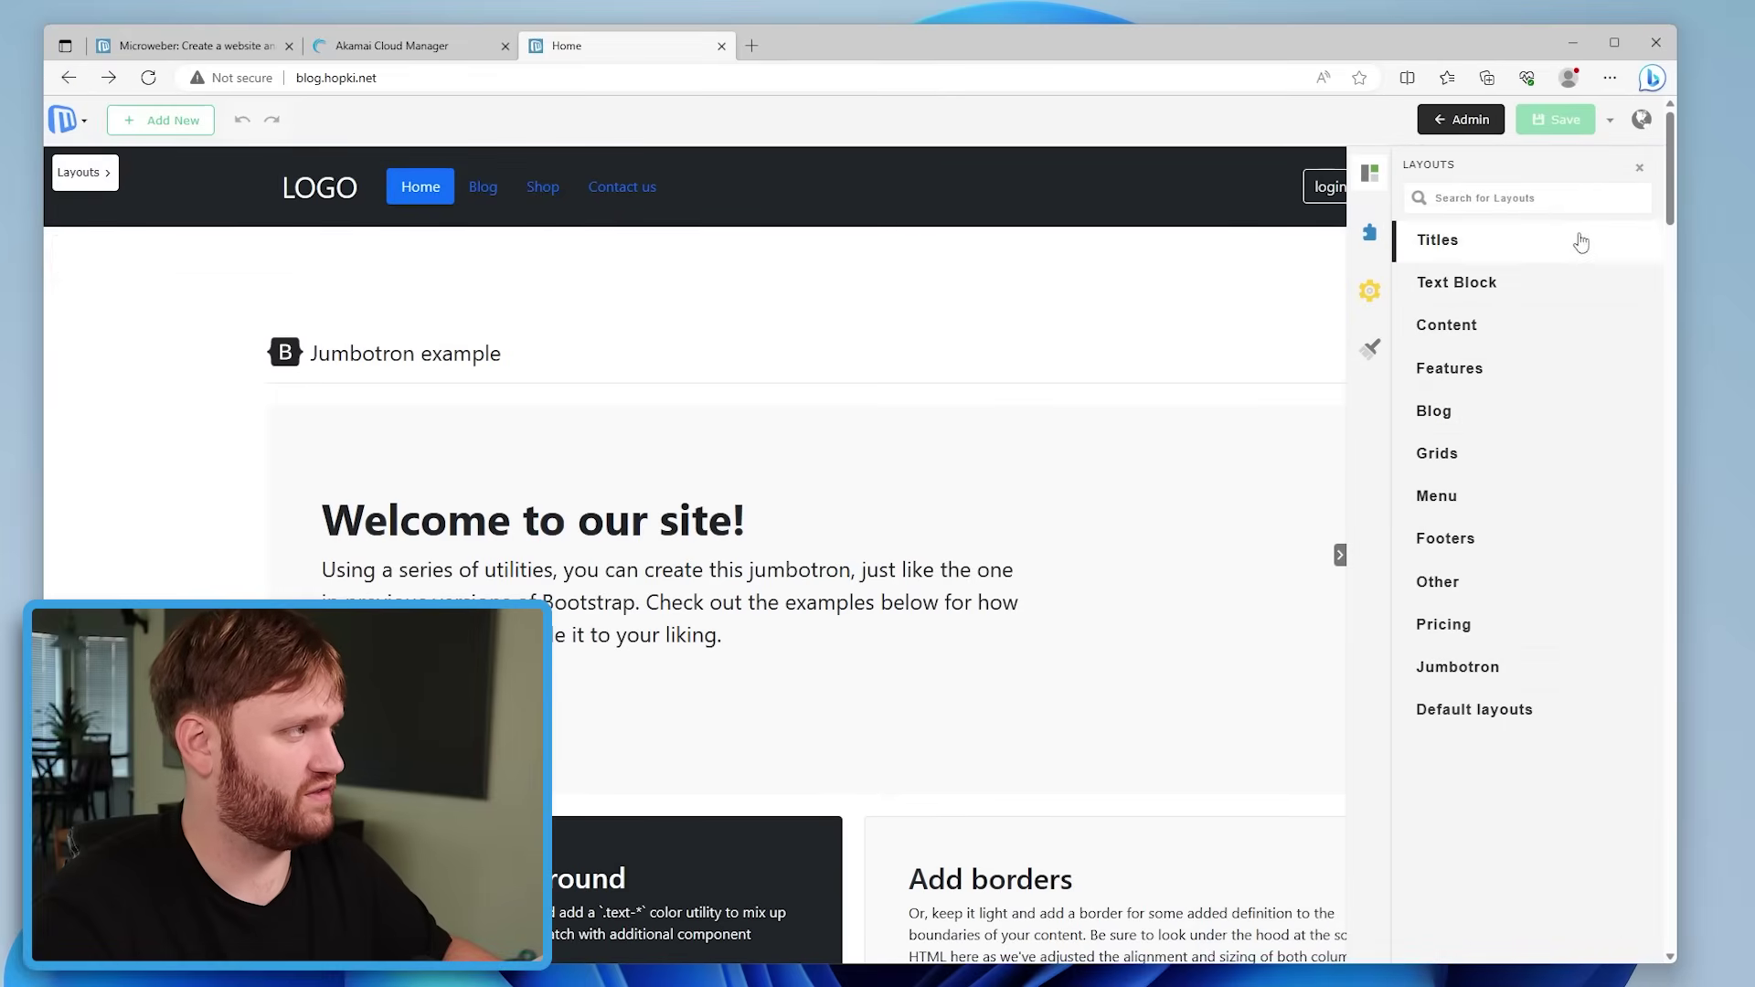
left_click(1554, 283)
scroll(1532, 346, "down", 5)
scroll(1542, 362, "up", 5)
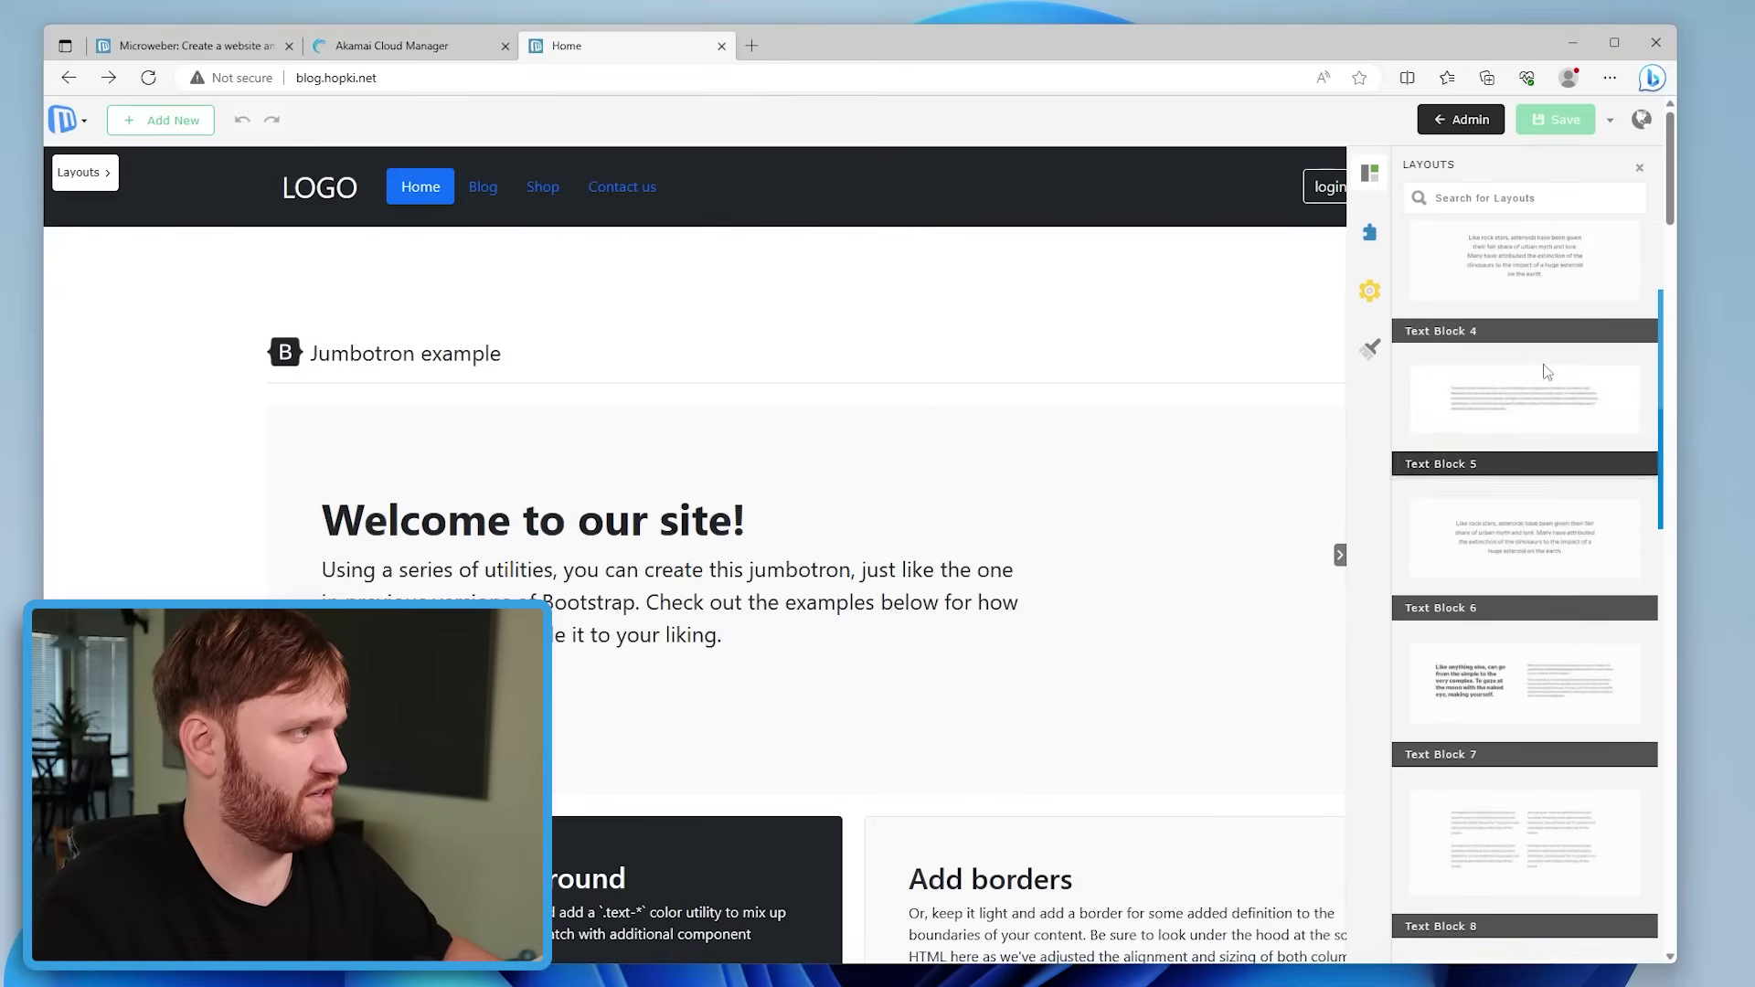
scroll(1542, 362, "down", 10)
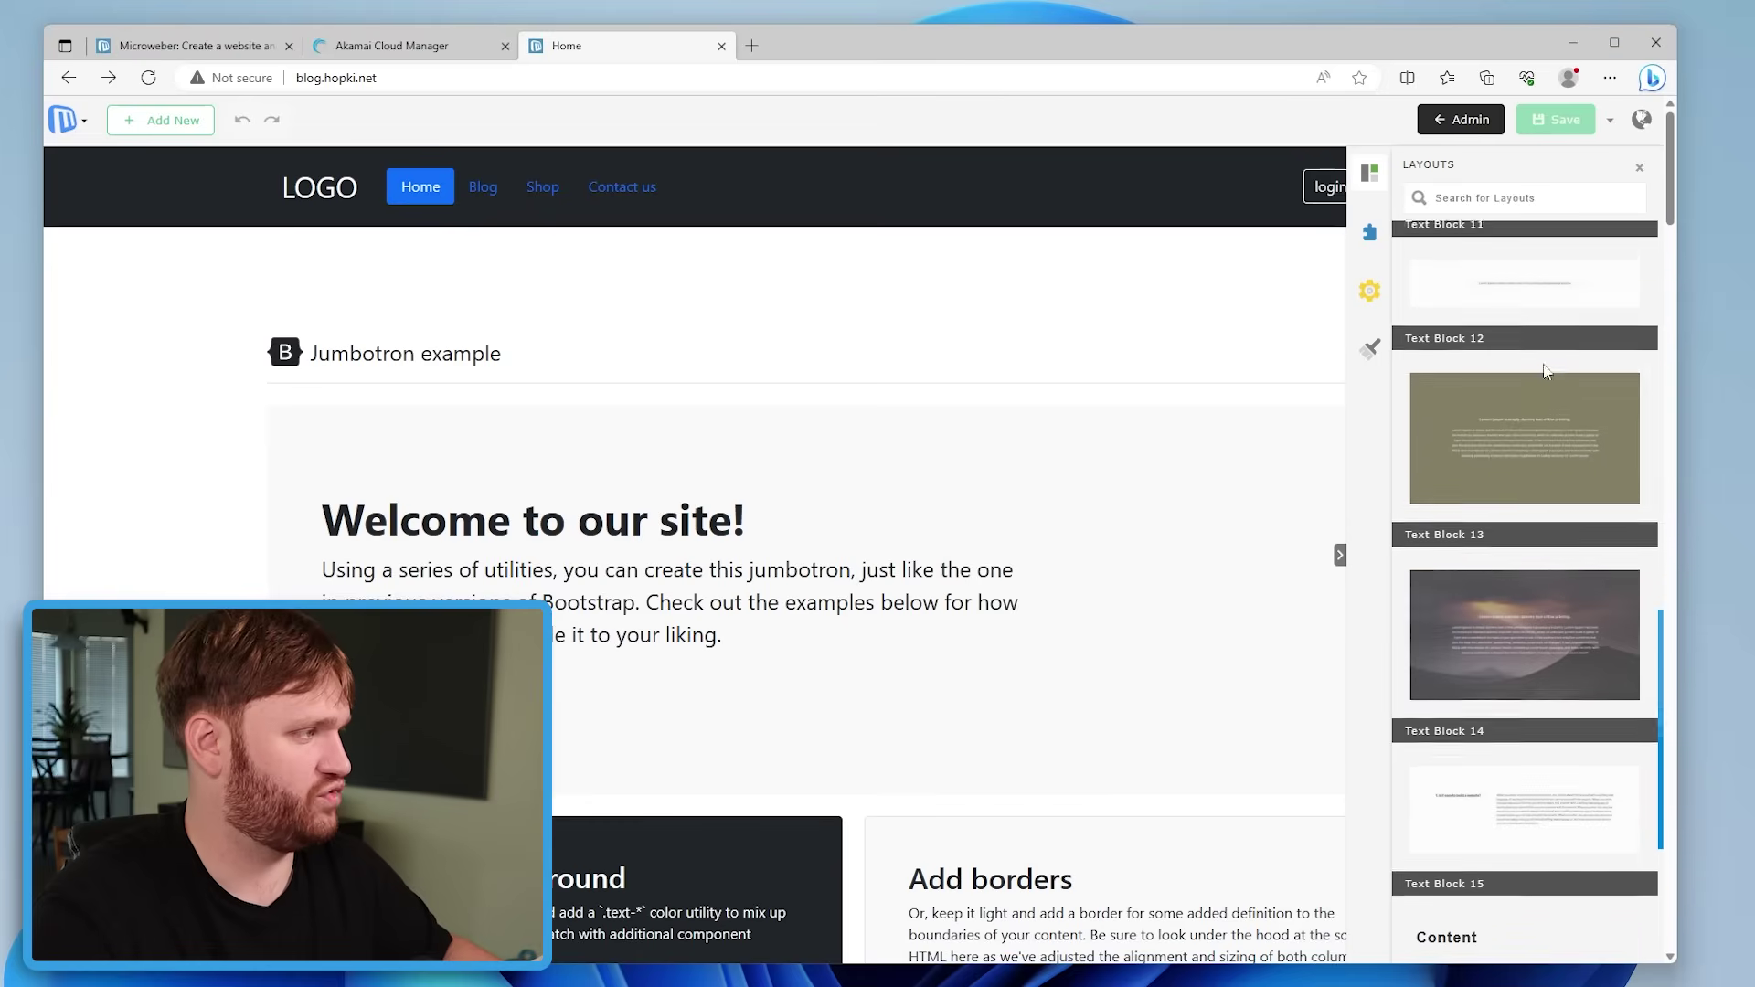
scroll(1542, 362, "down", 4)
scroll(1517, 502, "up", 1)
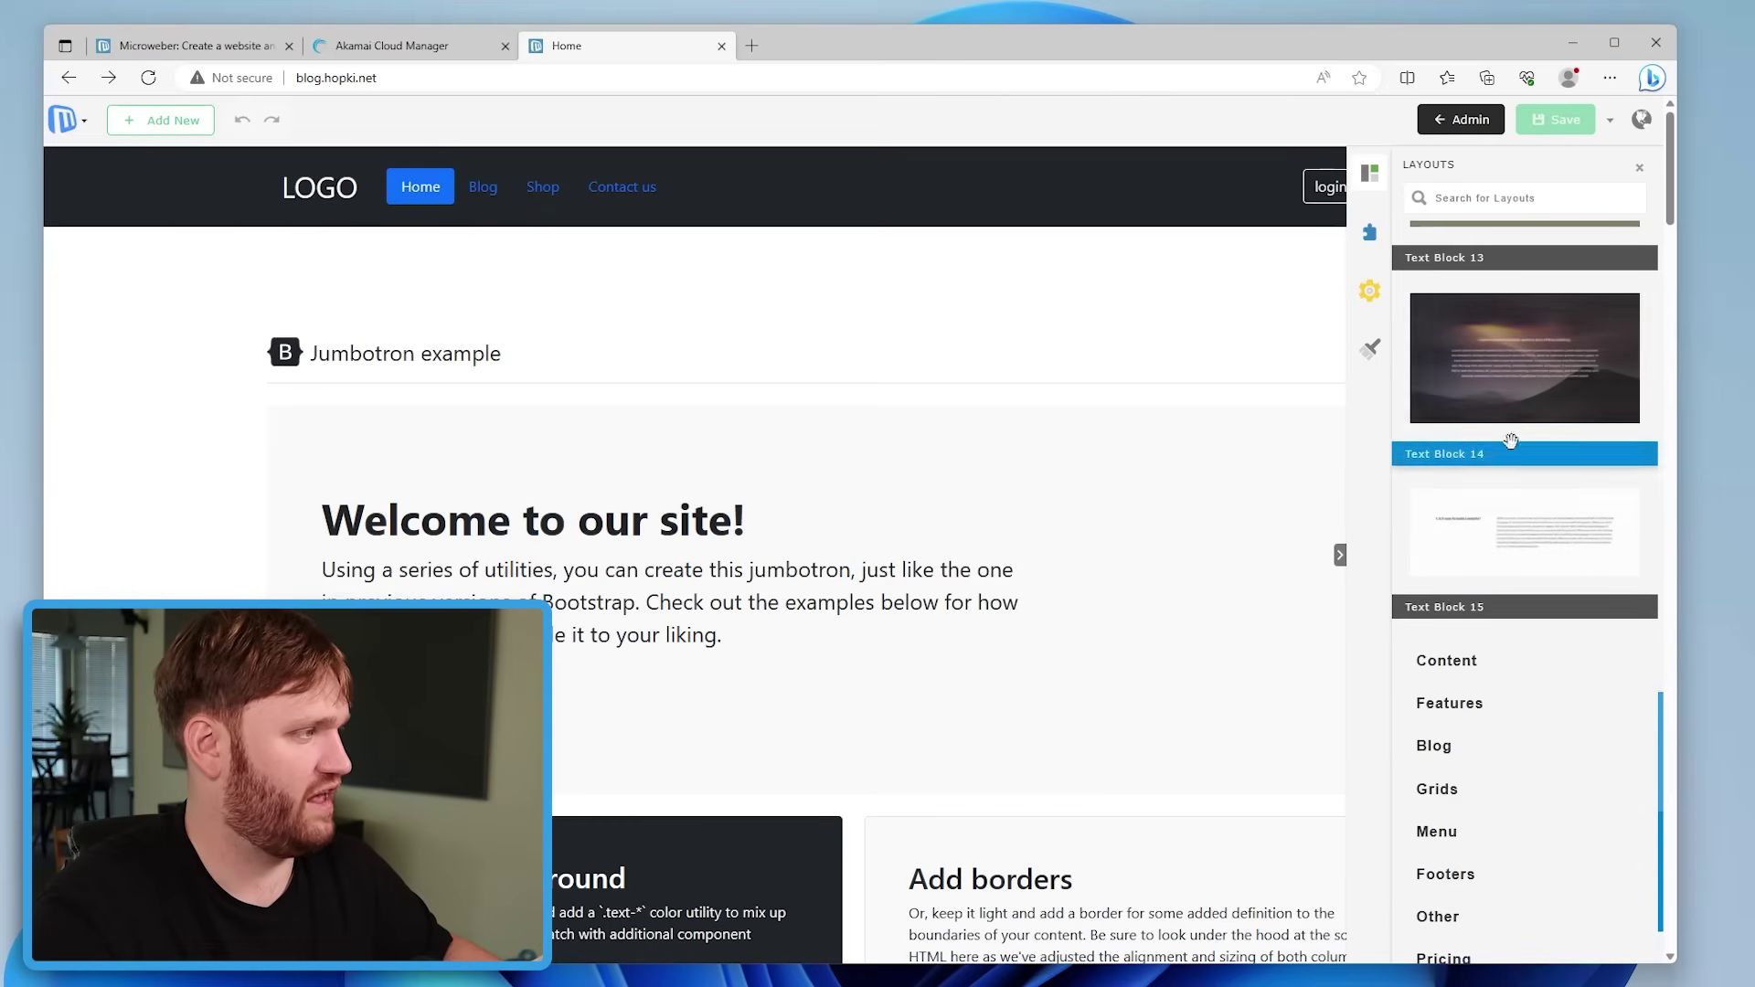
left_click(1495, 670)
scroll(1517, 653, "down", 1)
scroll(1533, 574, "down", 6)
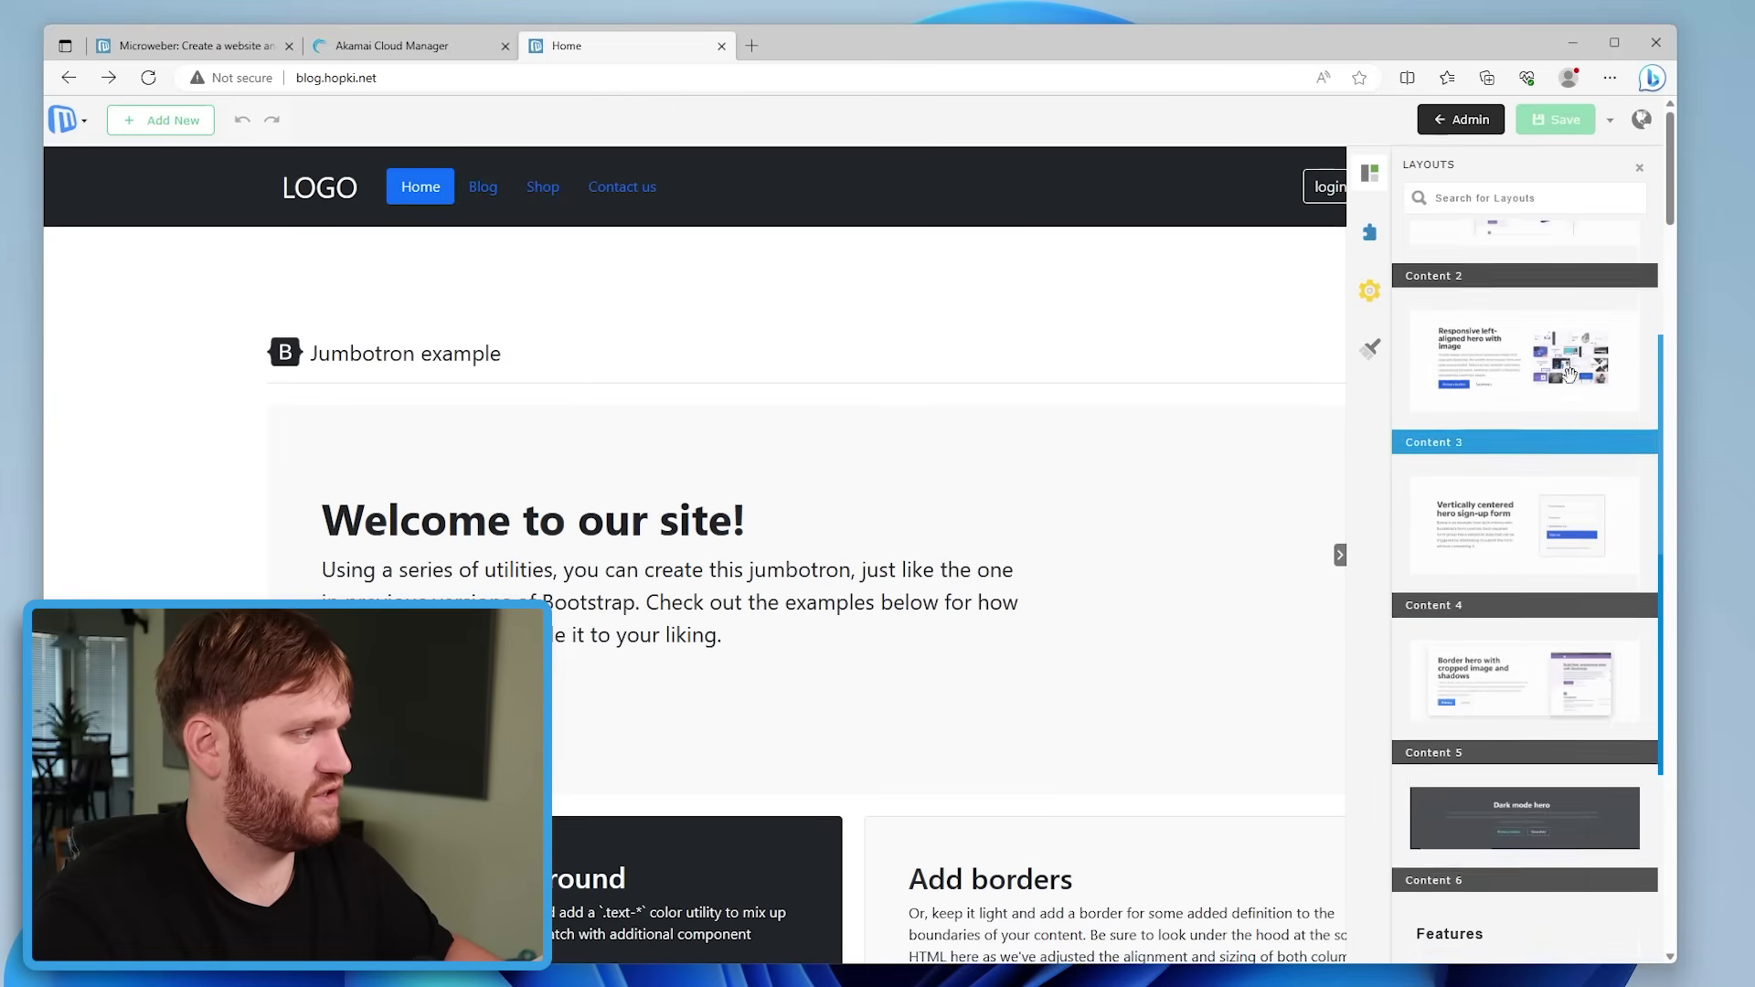
scroll(1580, 606, "up", 6)
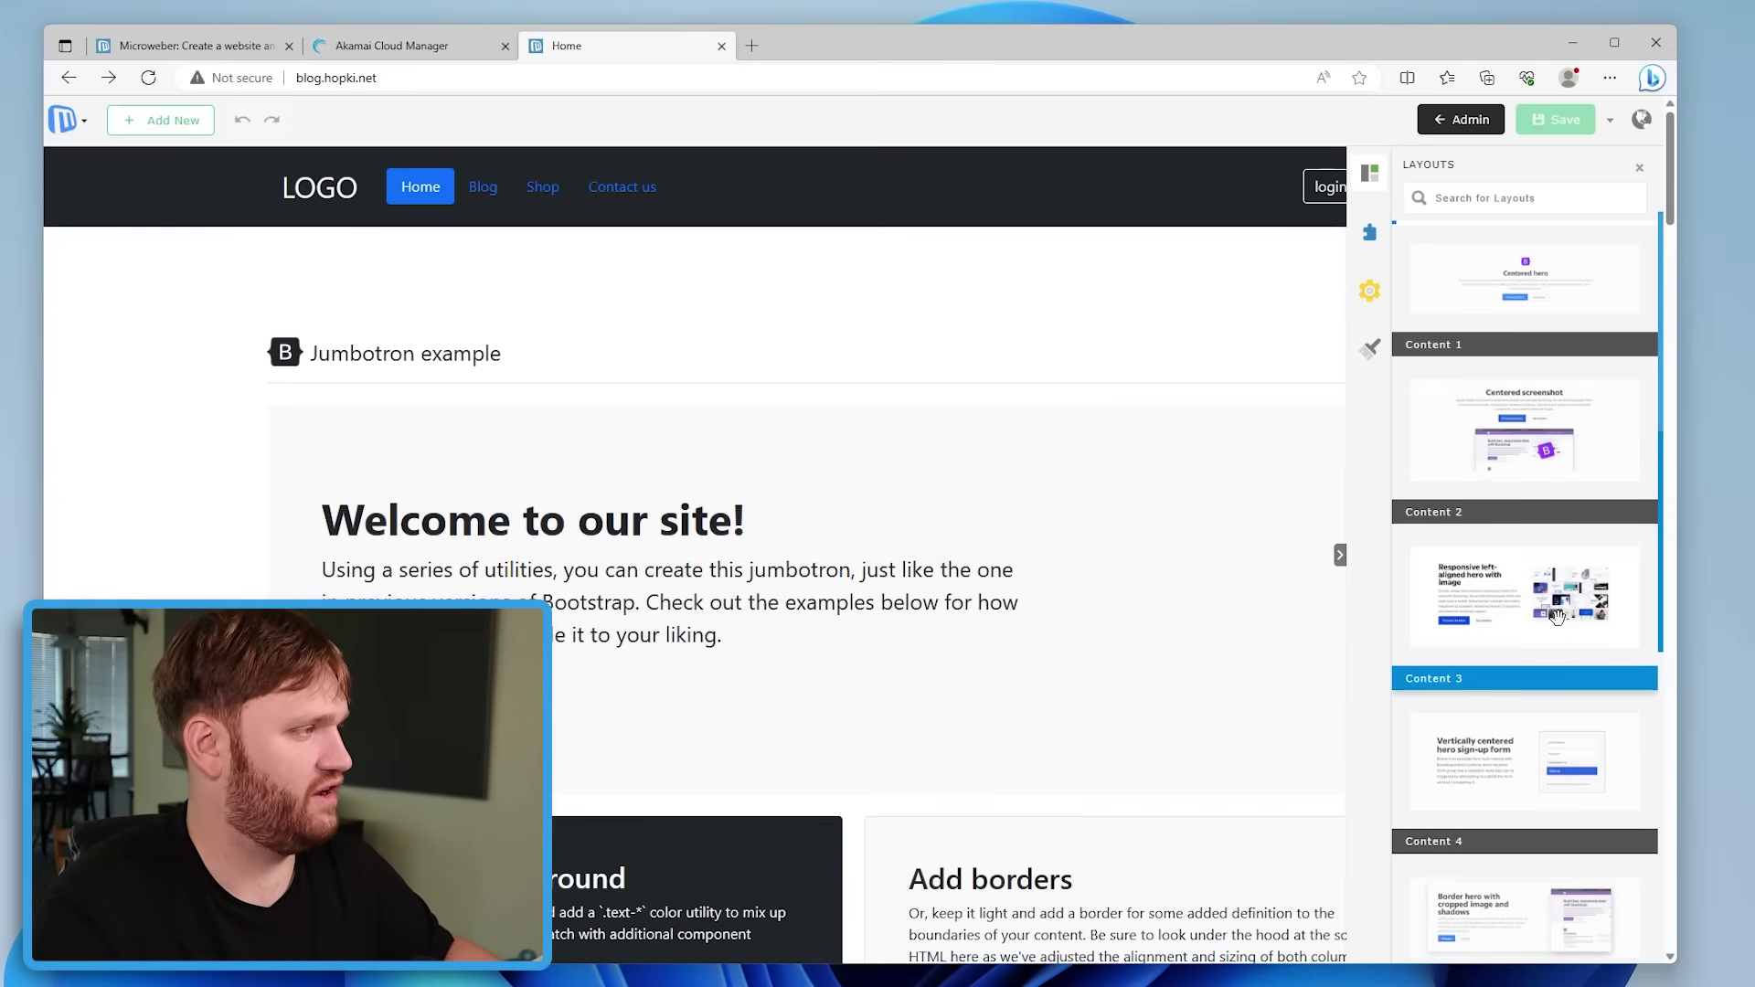
left_click_drag(1554, 614, 732, 265)
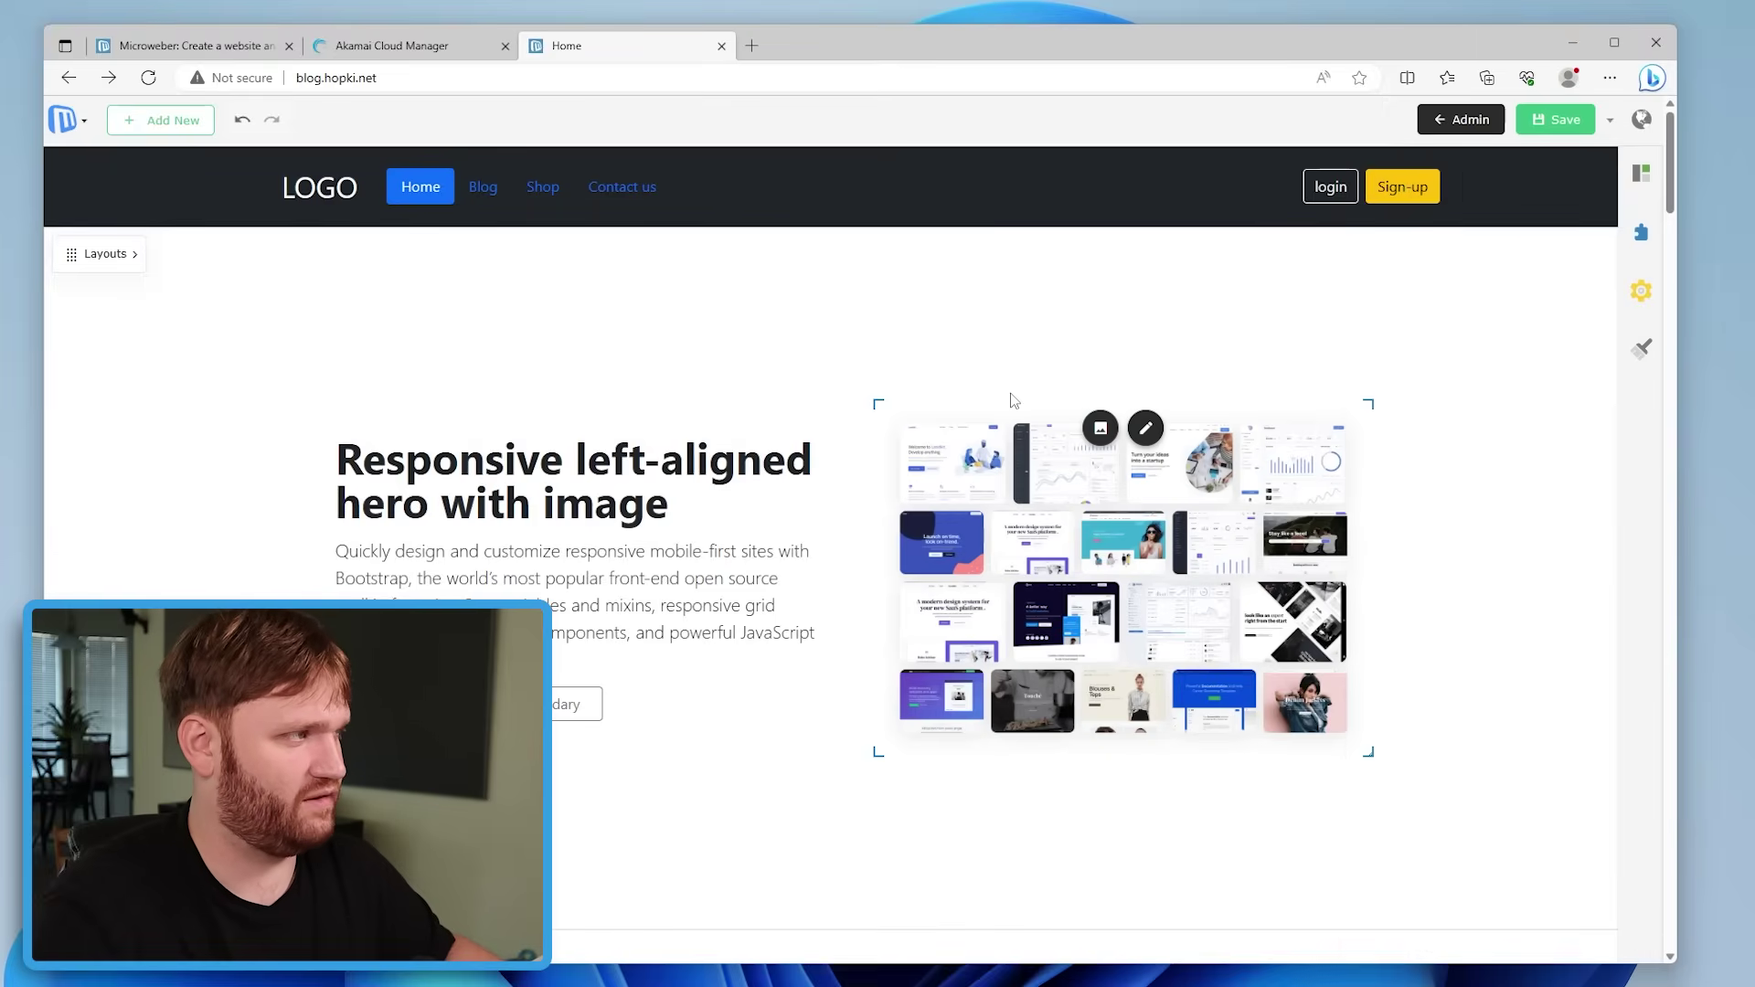
Save the page with the new hero section in place
scroll(797, 610, "down", 10)
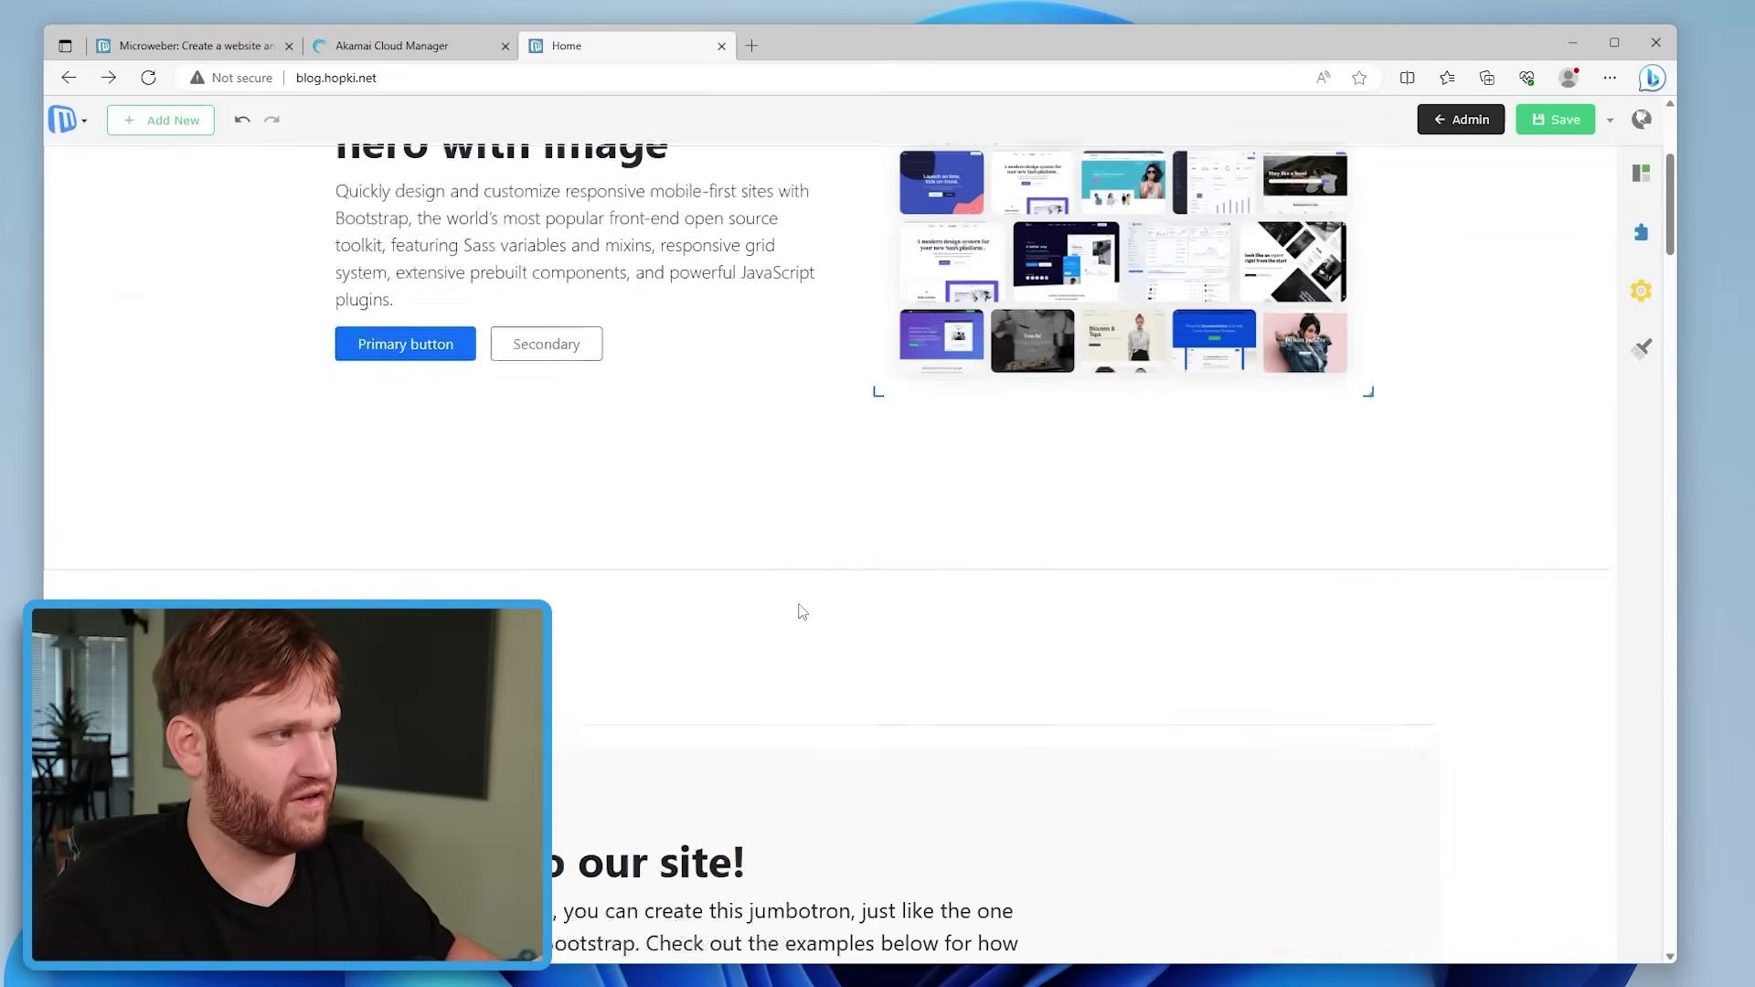
scroll(797, 616, "up", 8)
scroll(800, 627, "up", 2)
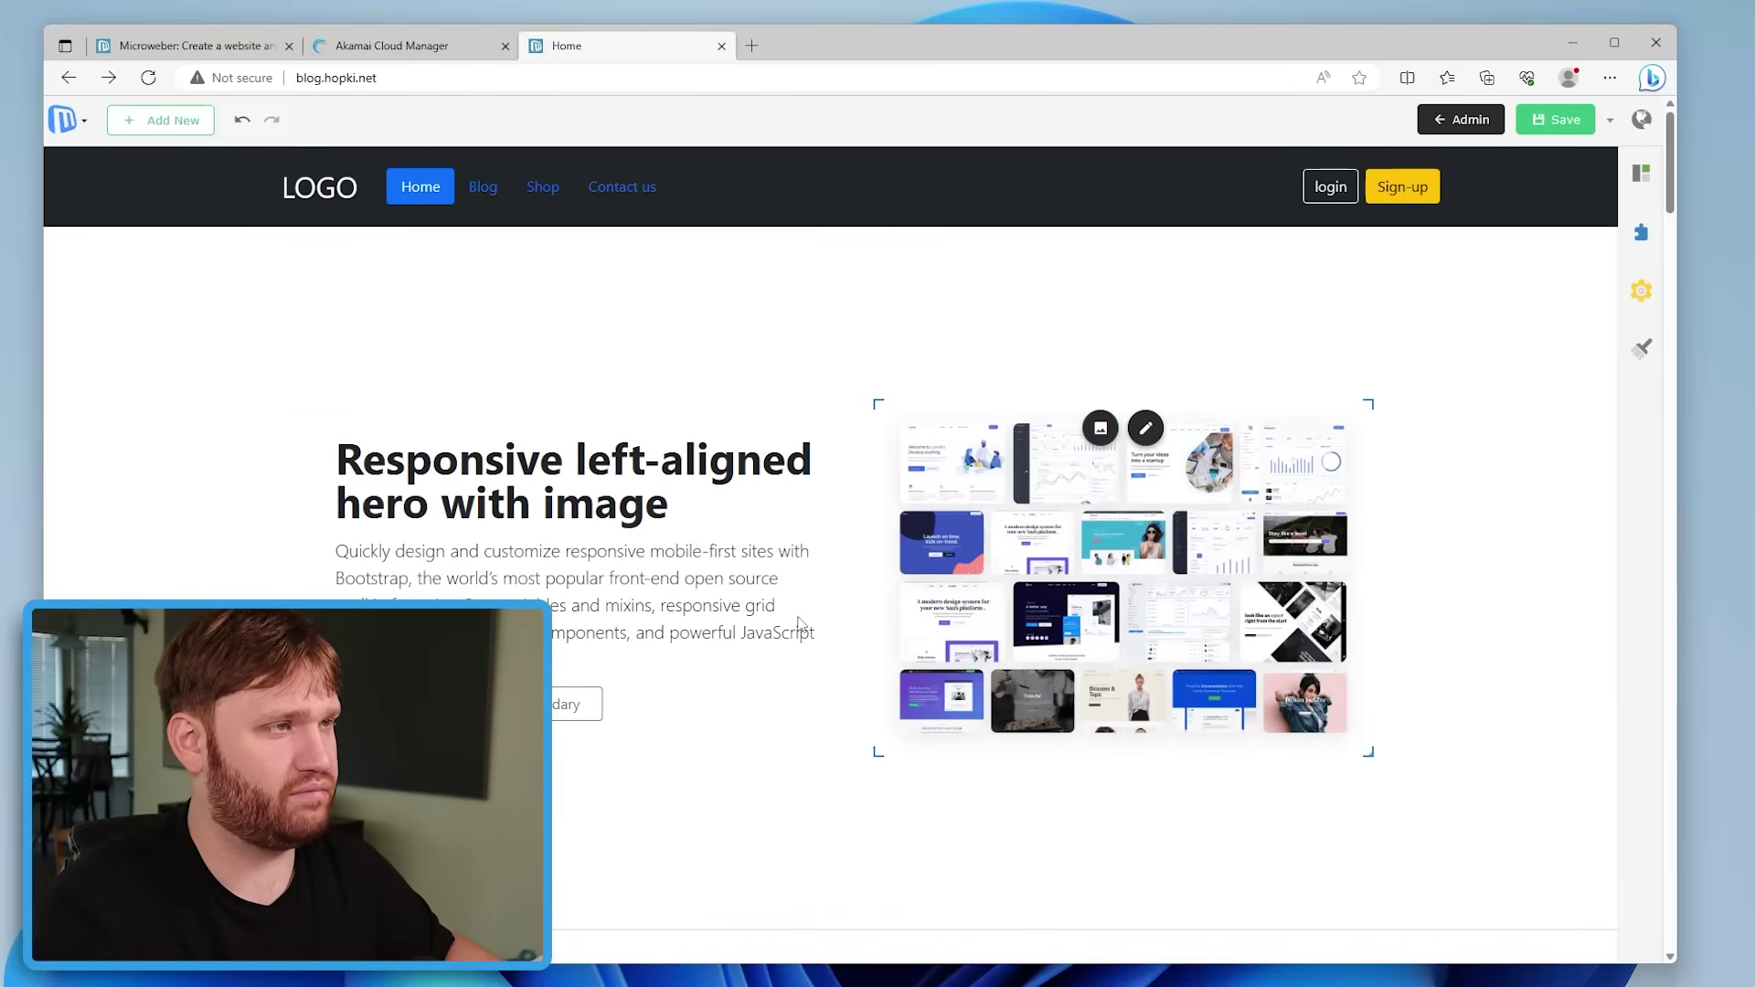
left_click(1548, 133)
Choose View Website from the Save menu and scroll the public page with the new hero
left_click(1609, 120)
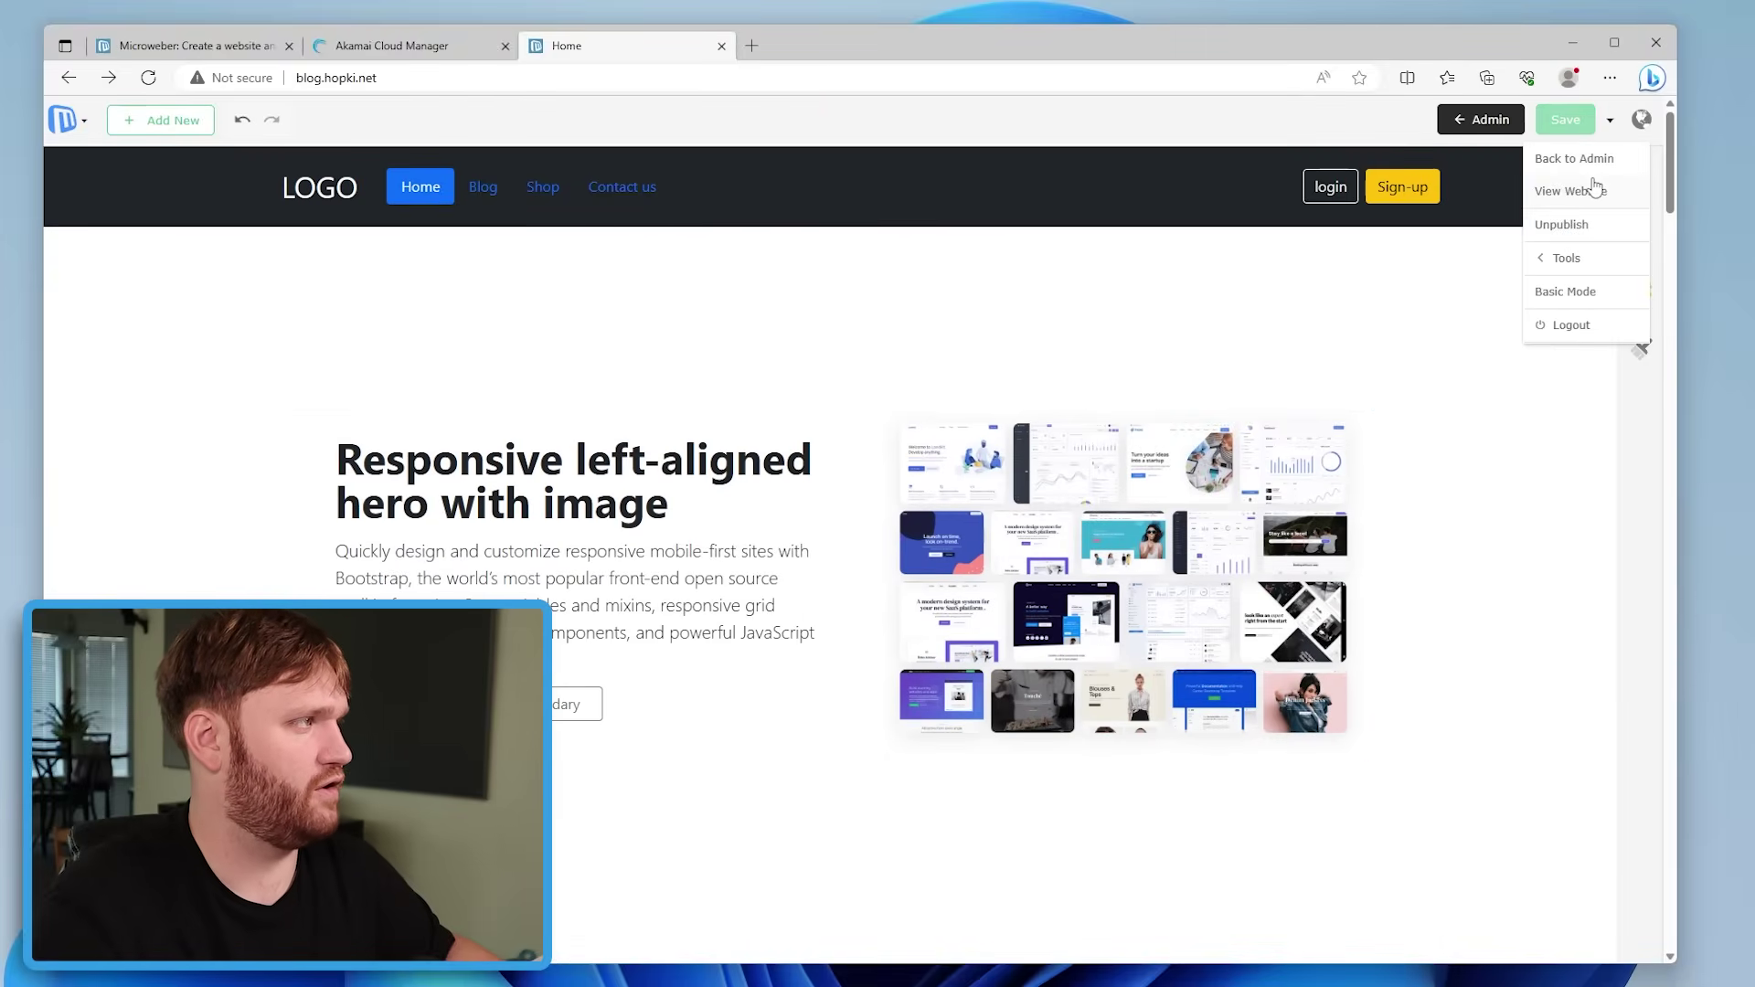
left_click(1595, 189)
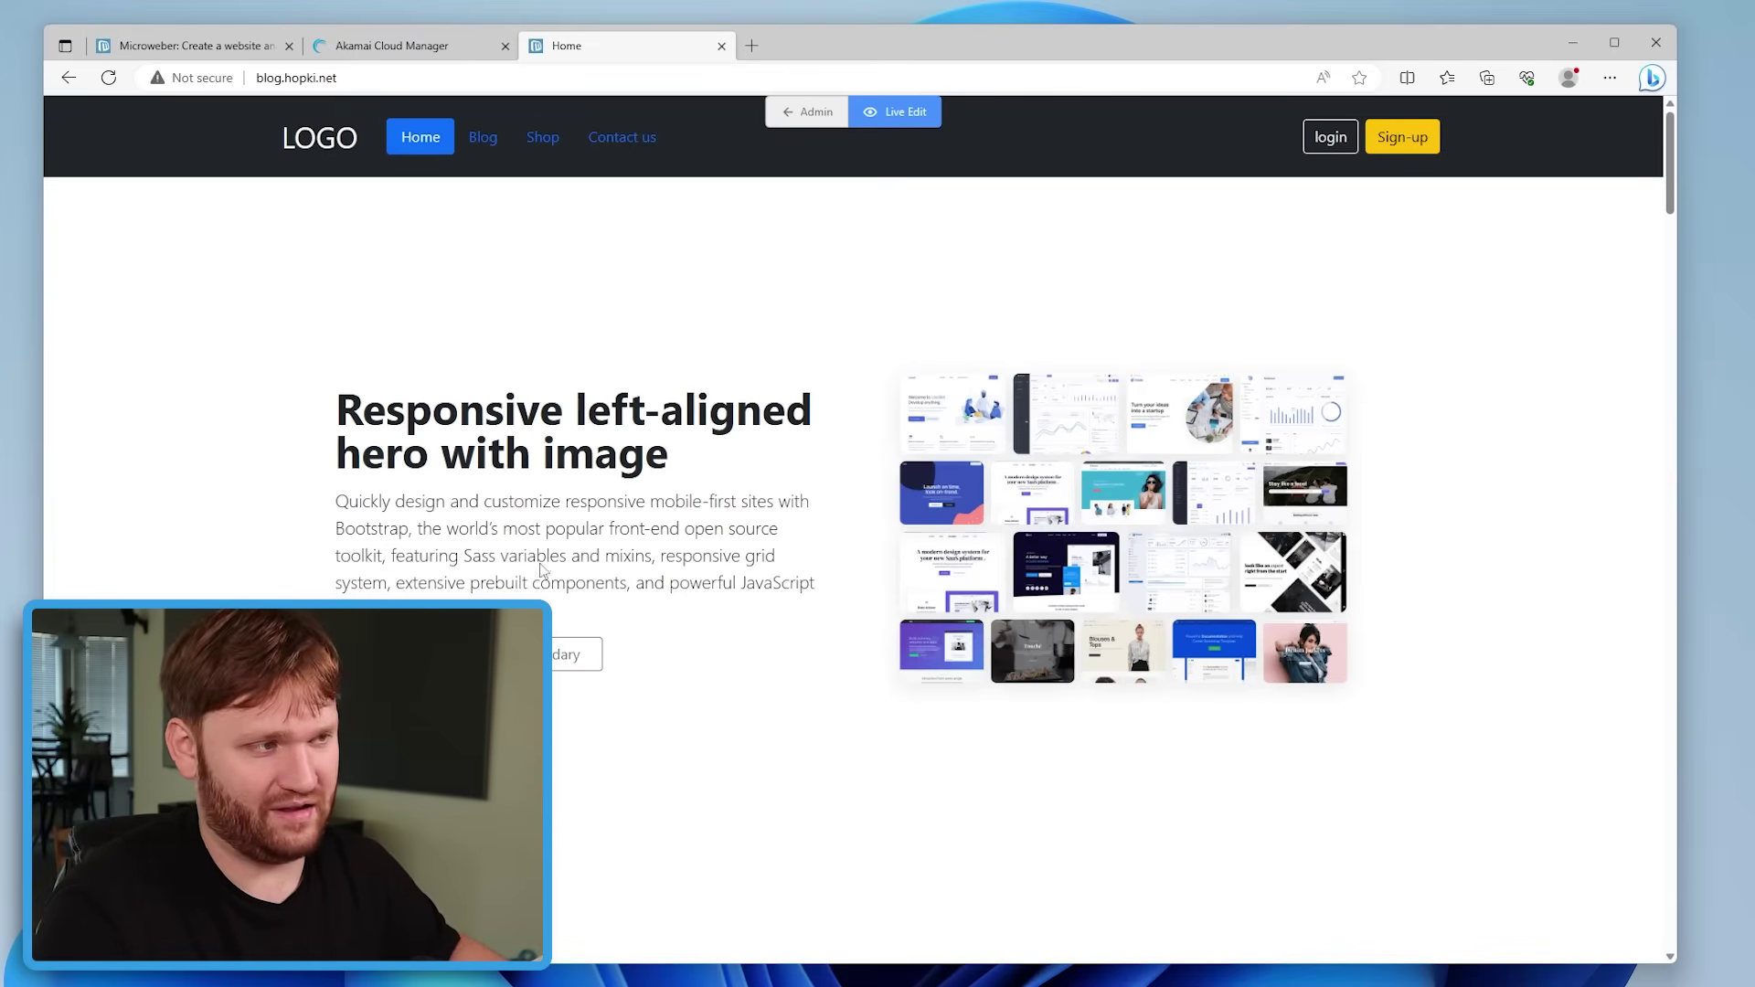
scroll(676, 347, "down", 7)
scroll(473, 589, "down", 1)
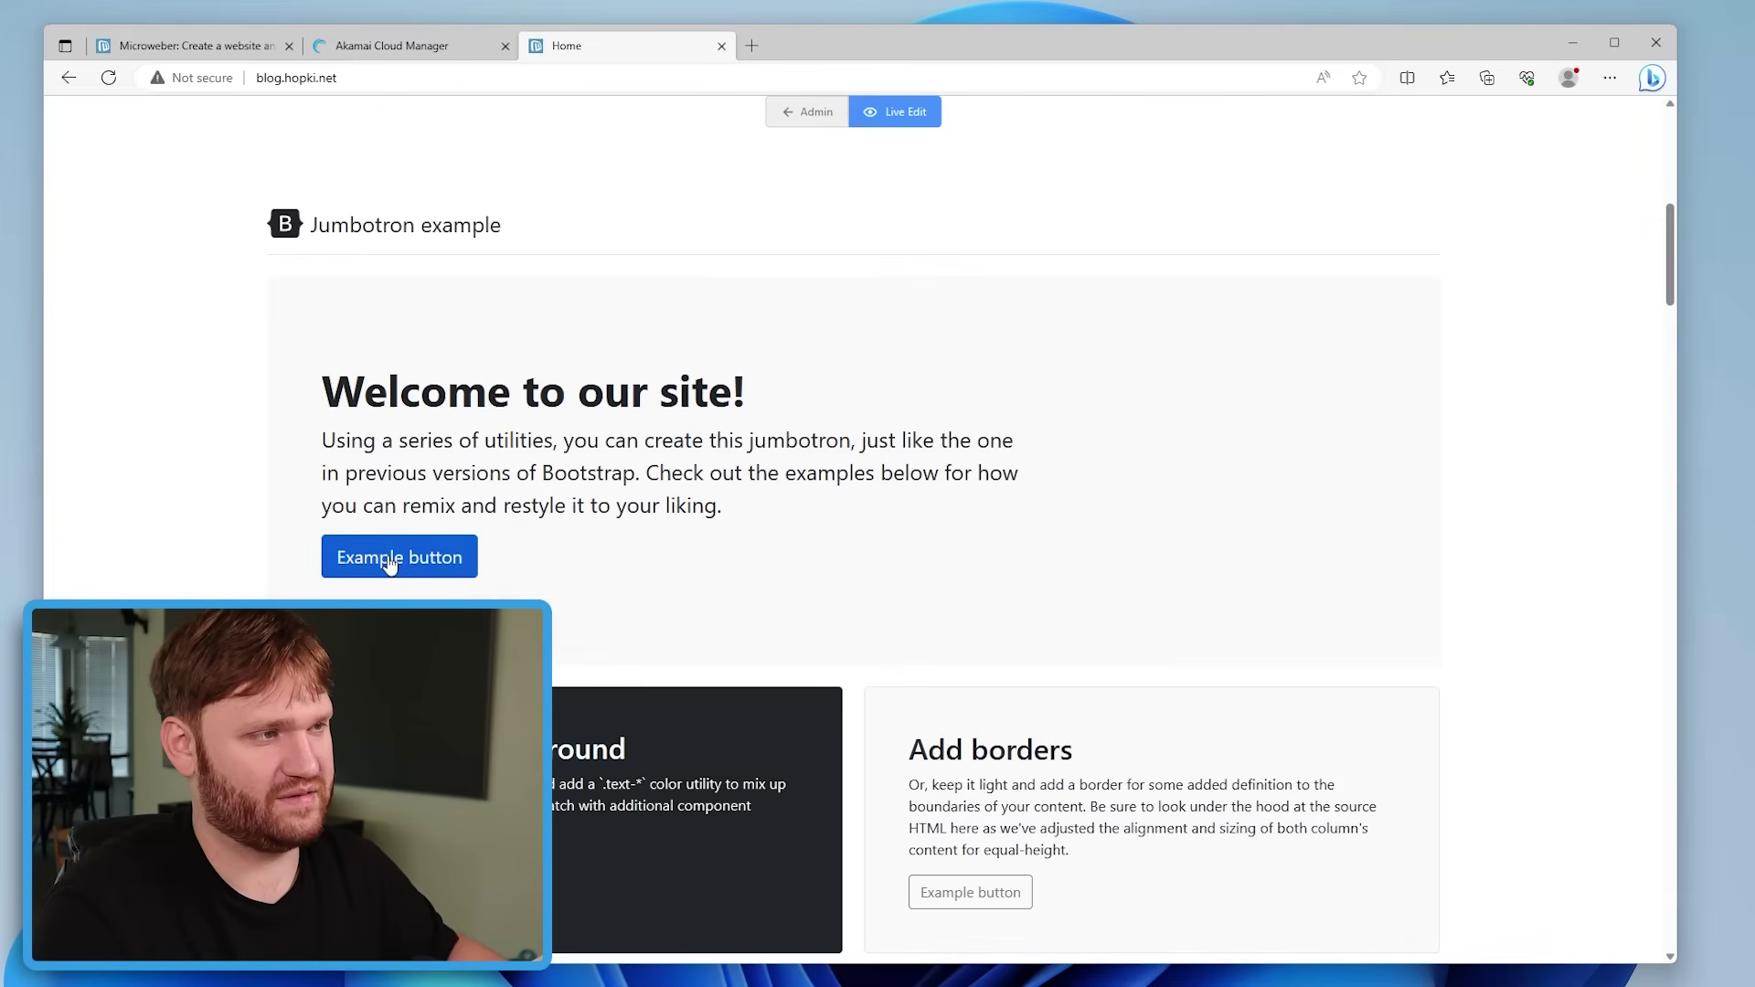
scroll(388, 561, "down", 2)
scroll(579, 482, "up", 10)
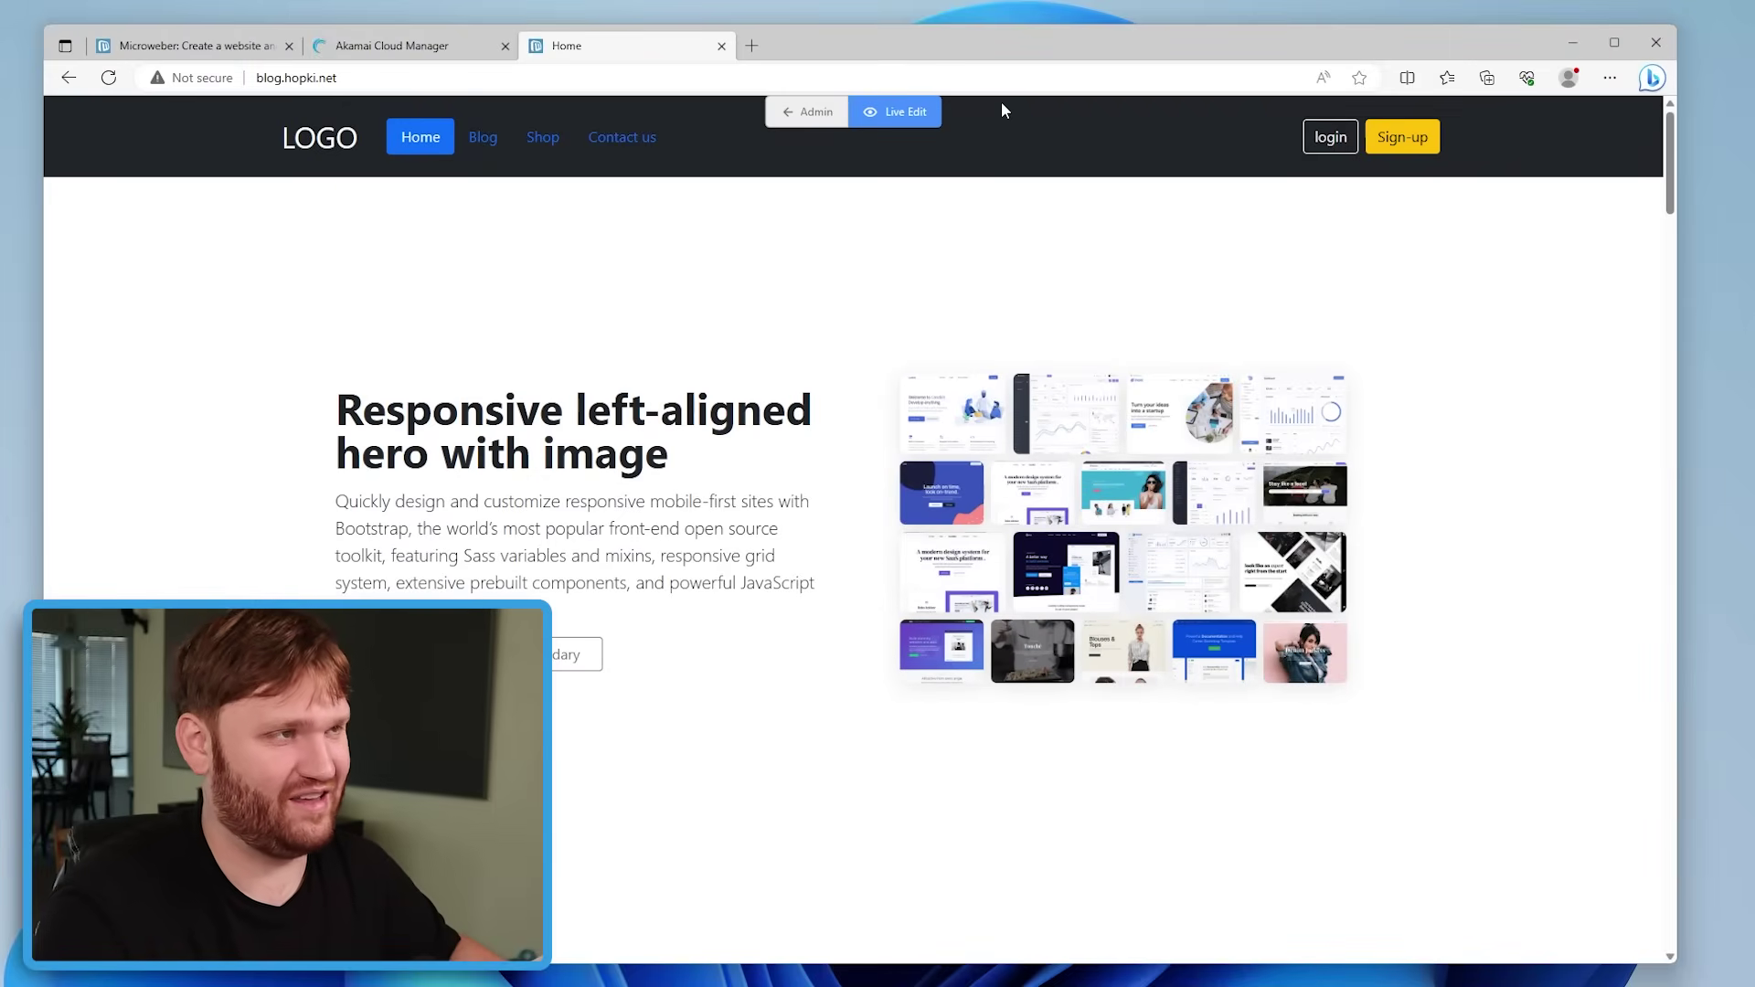
Switch the Home page to Live Edit and drop a Tabs module below the hero section
left_click(873, 112)
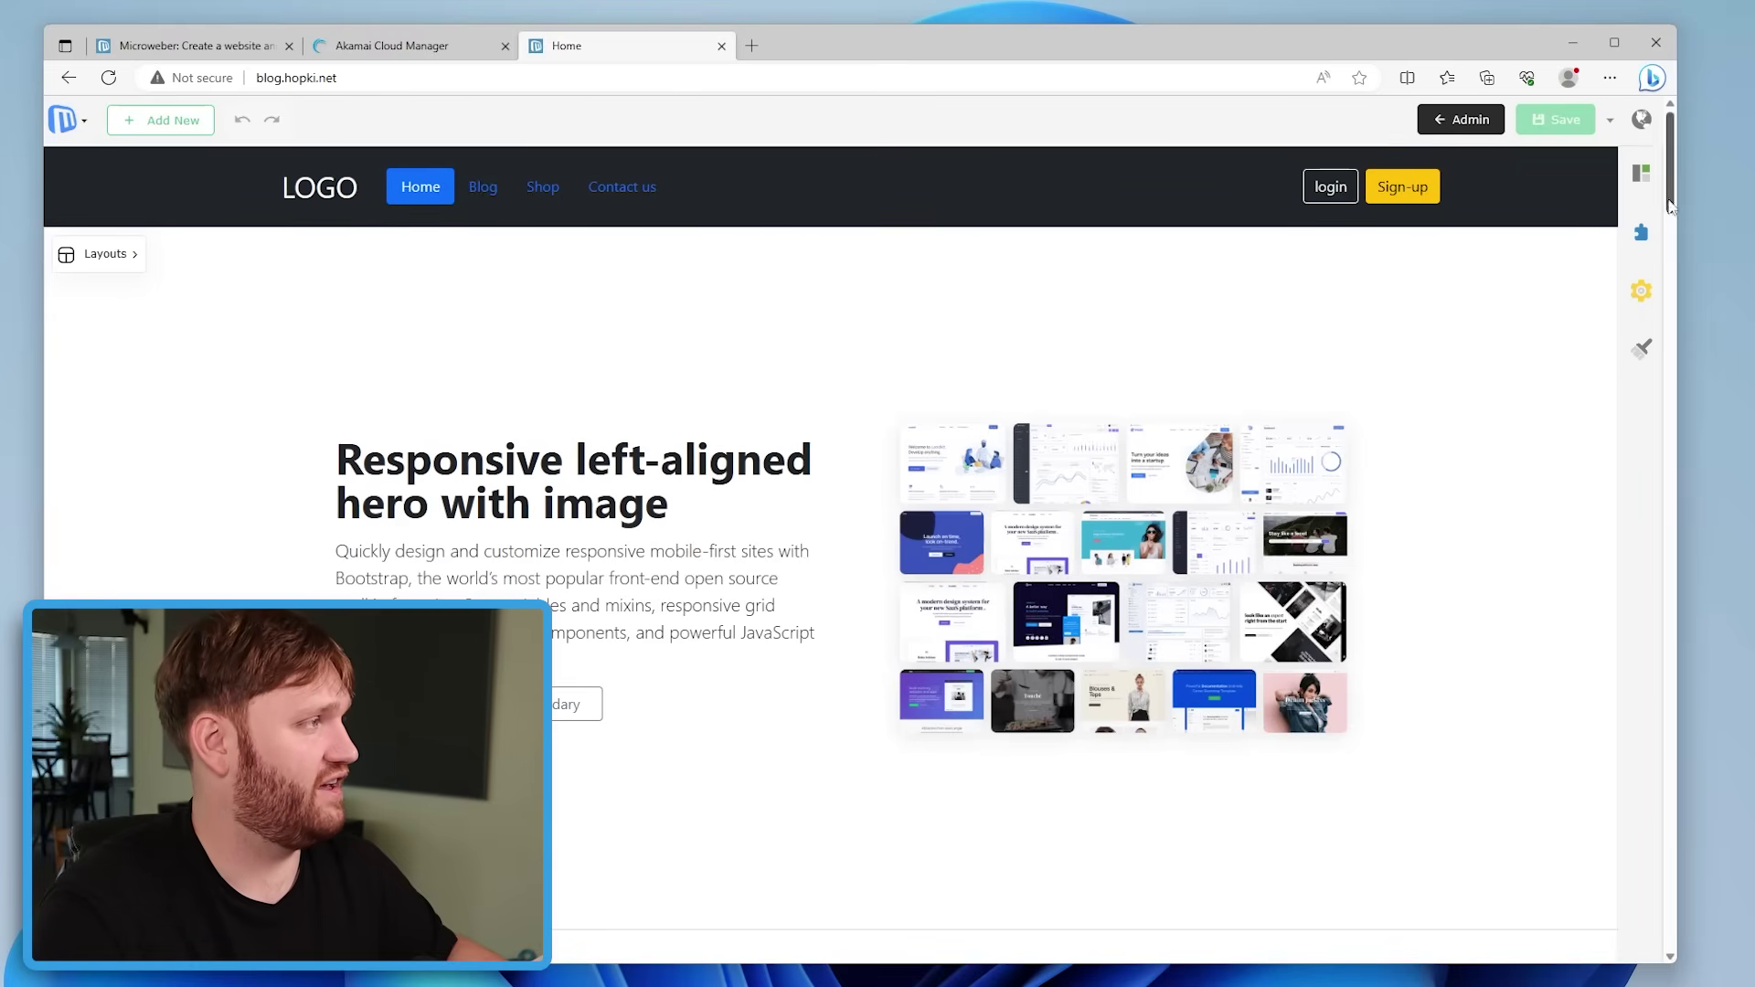
left_click(1641, 232)
scroll(1461, 416, "down", 3)
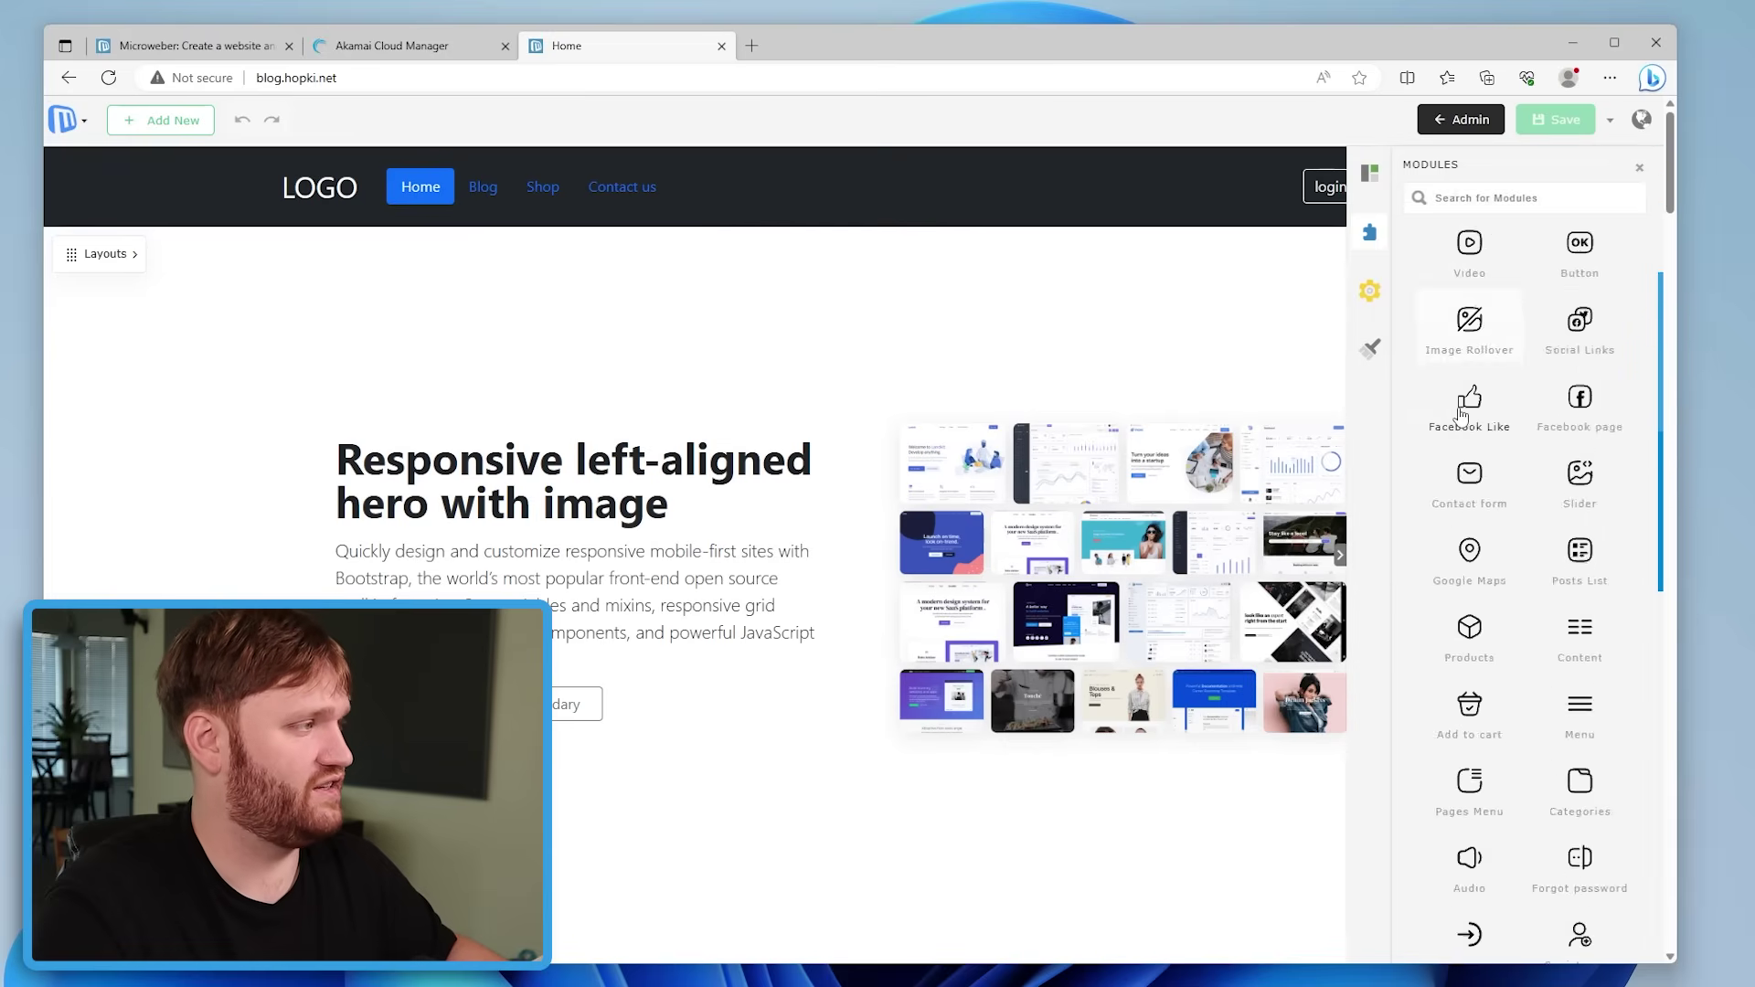
scroll(1460, 416, "down", 3)
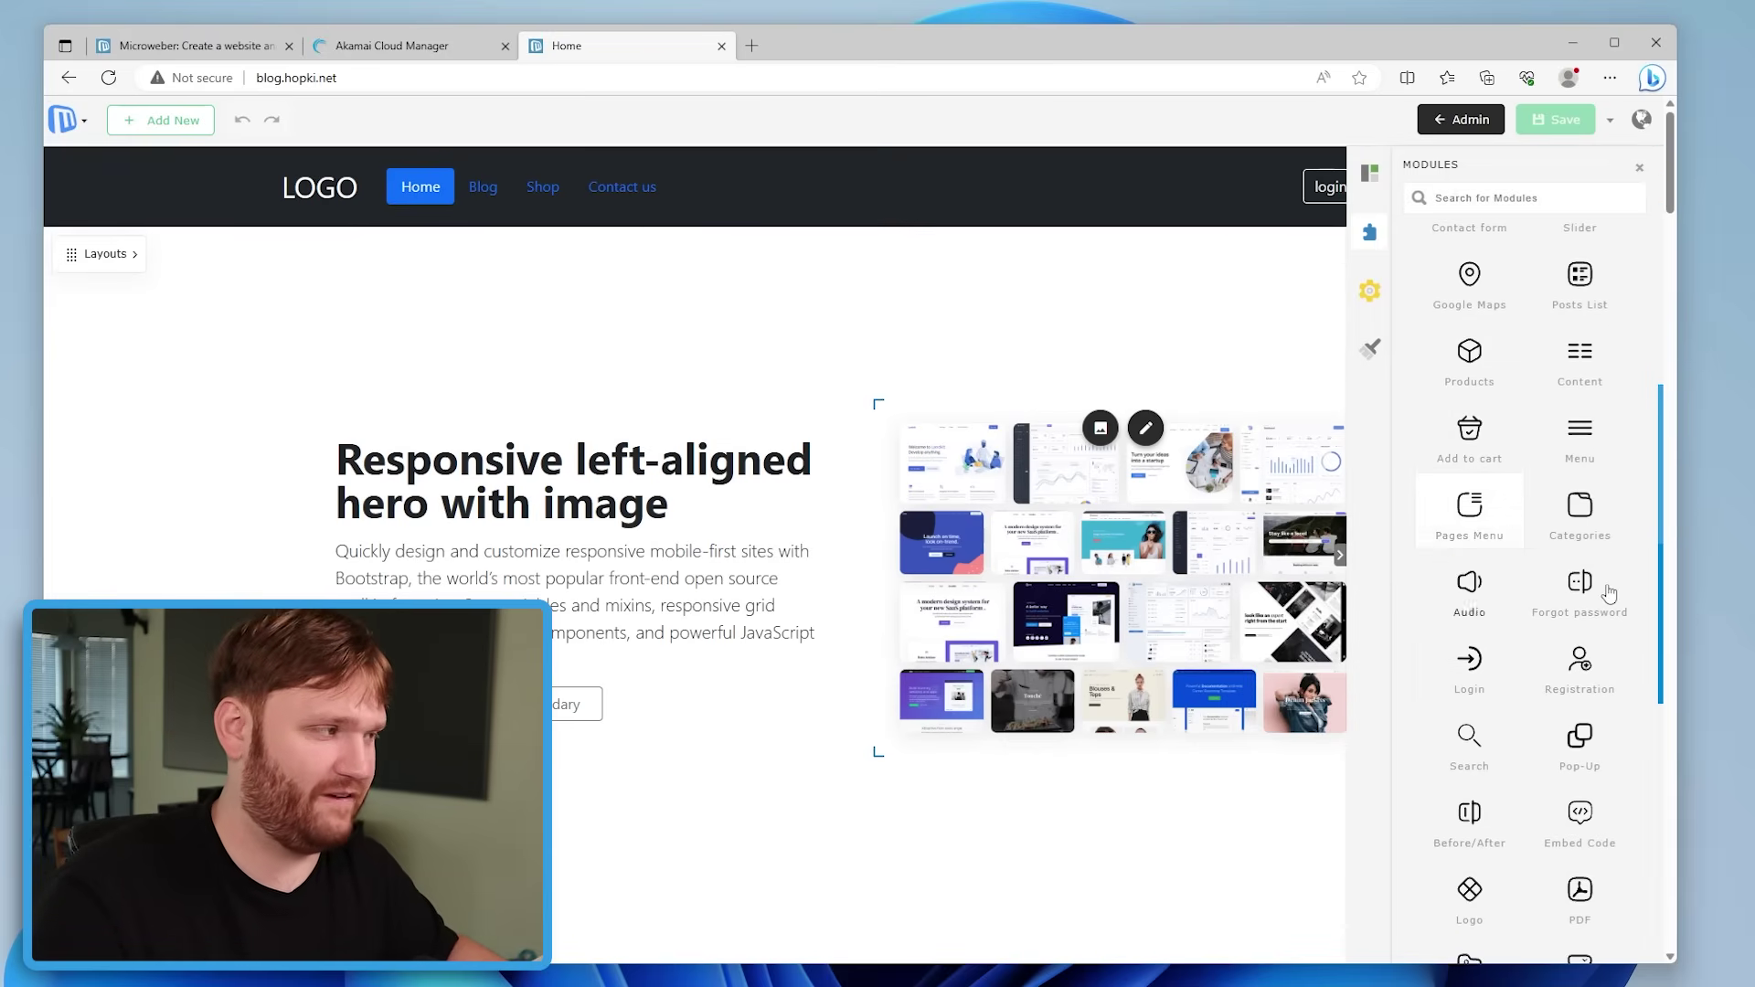
scroll(1588, 621, "down", 4)
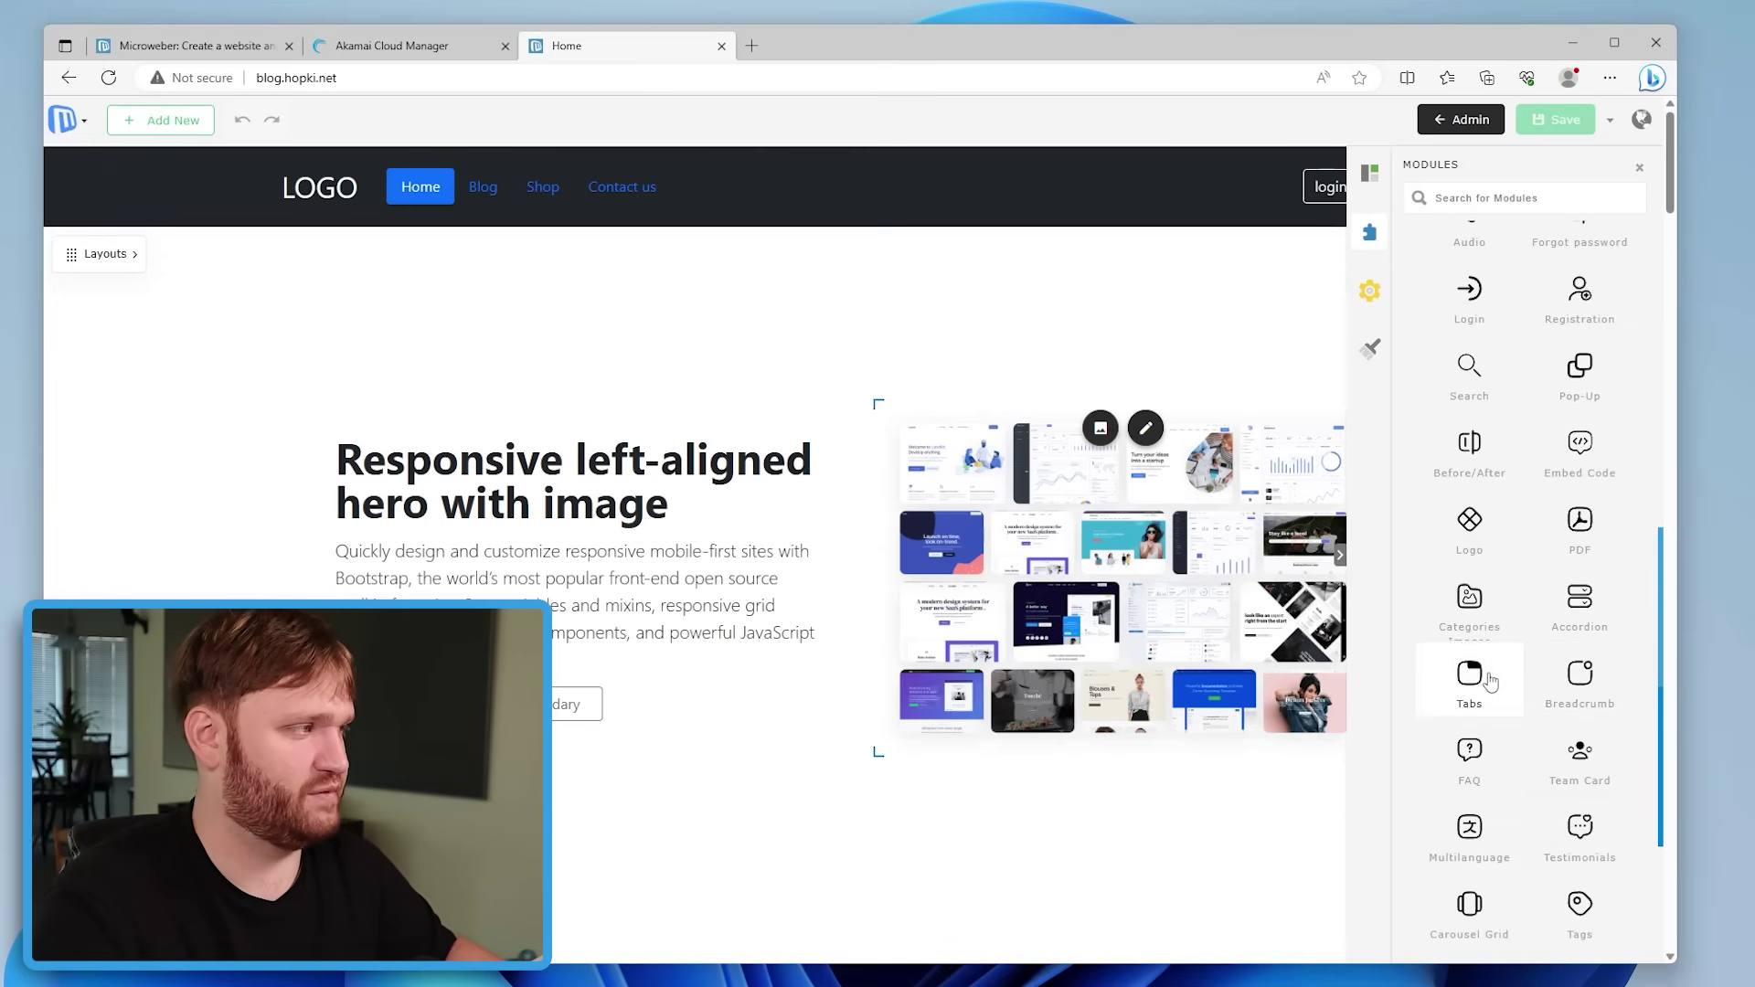
left_click_drag(1494, 681, 936, 718)
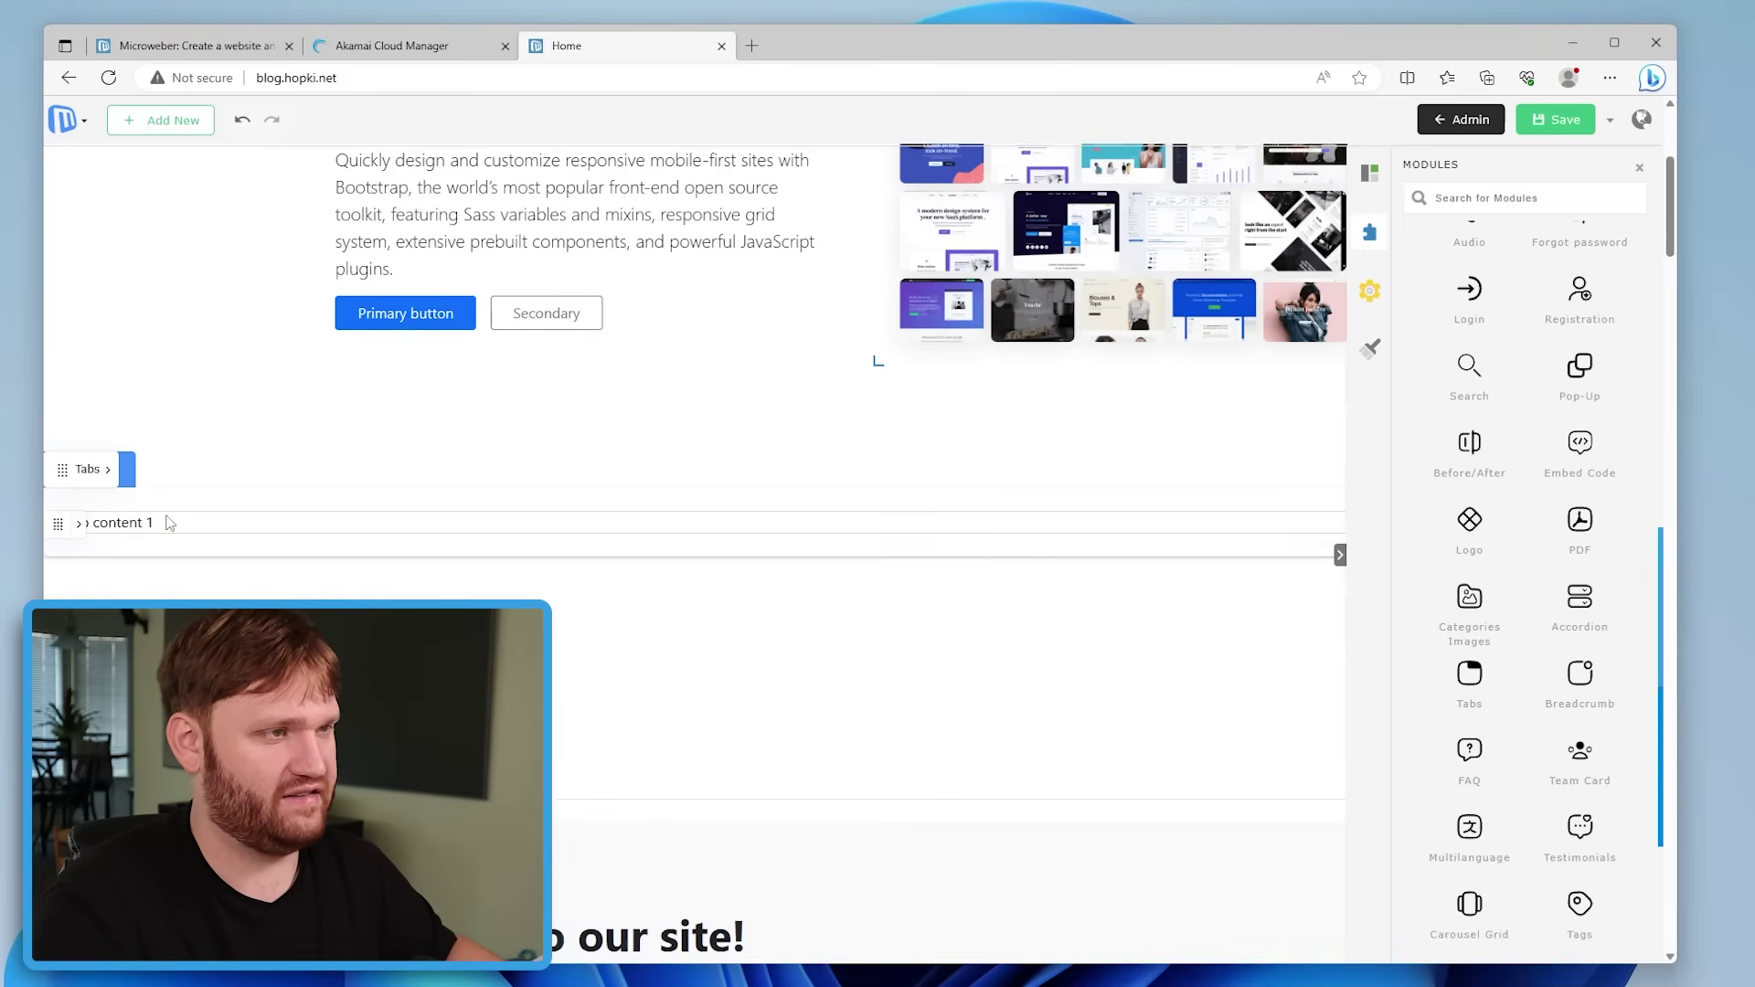
Add a tab item 'Content #1' in the Tabs module settings and close them
left_click(104, 485)
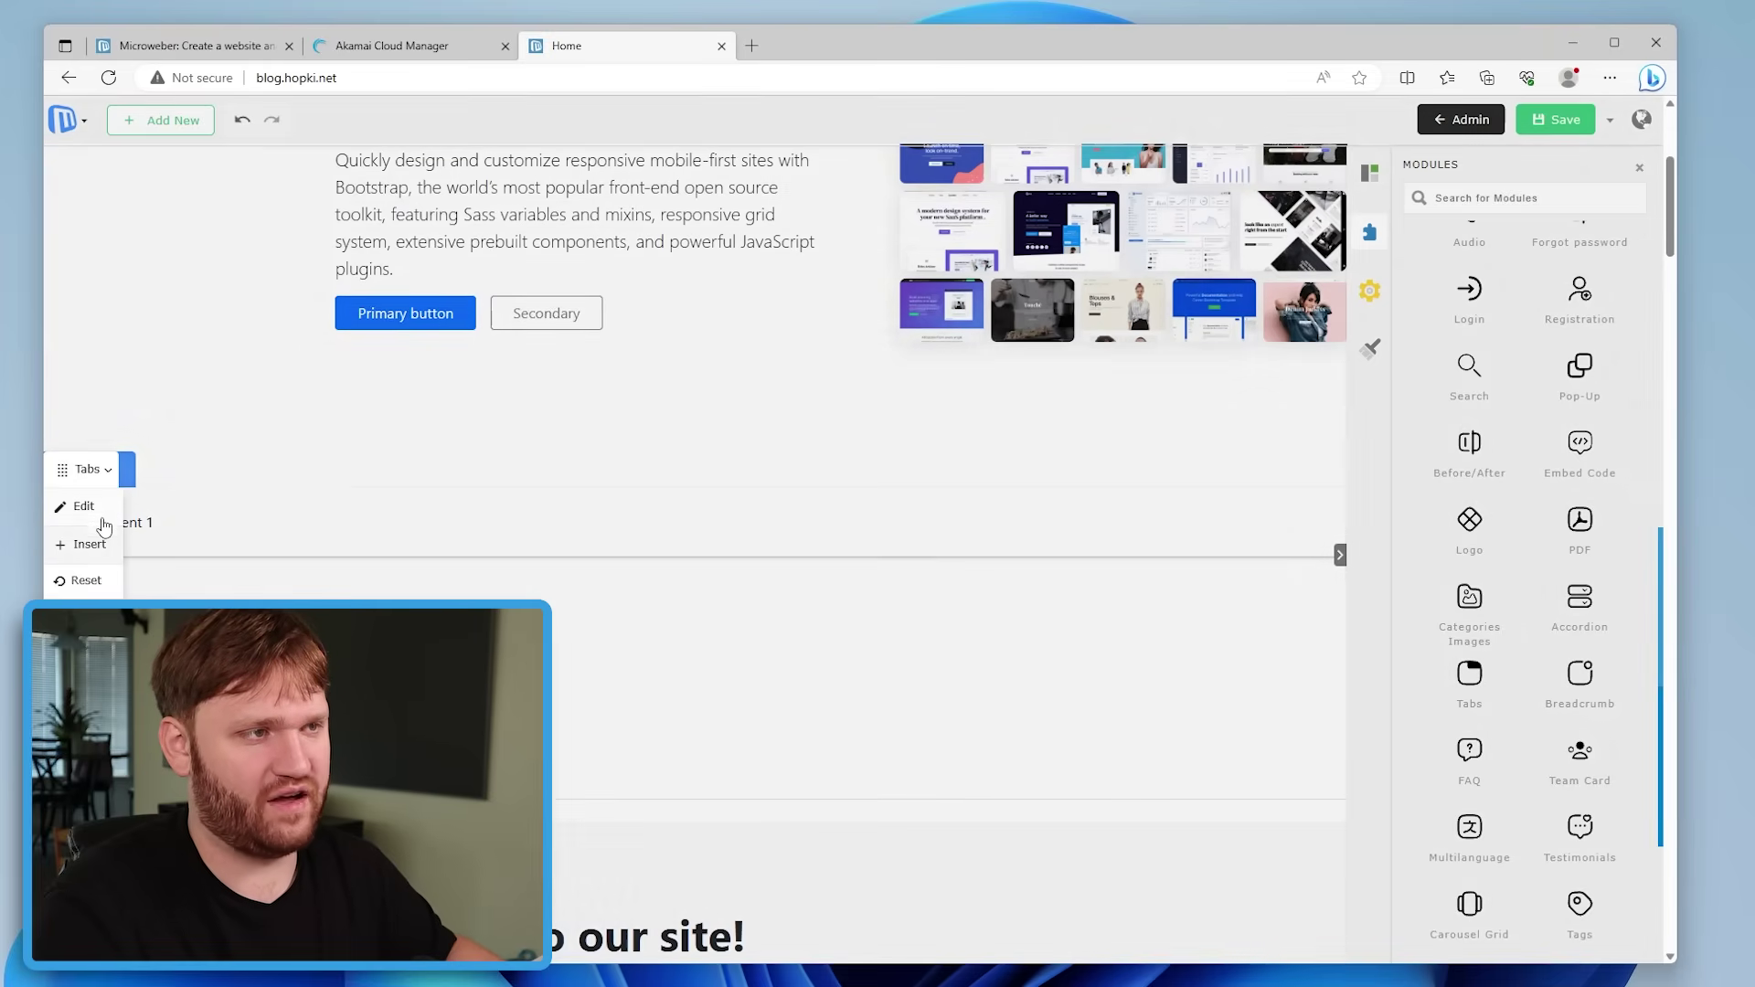
left_click(101, 505)
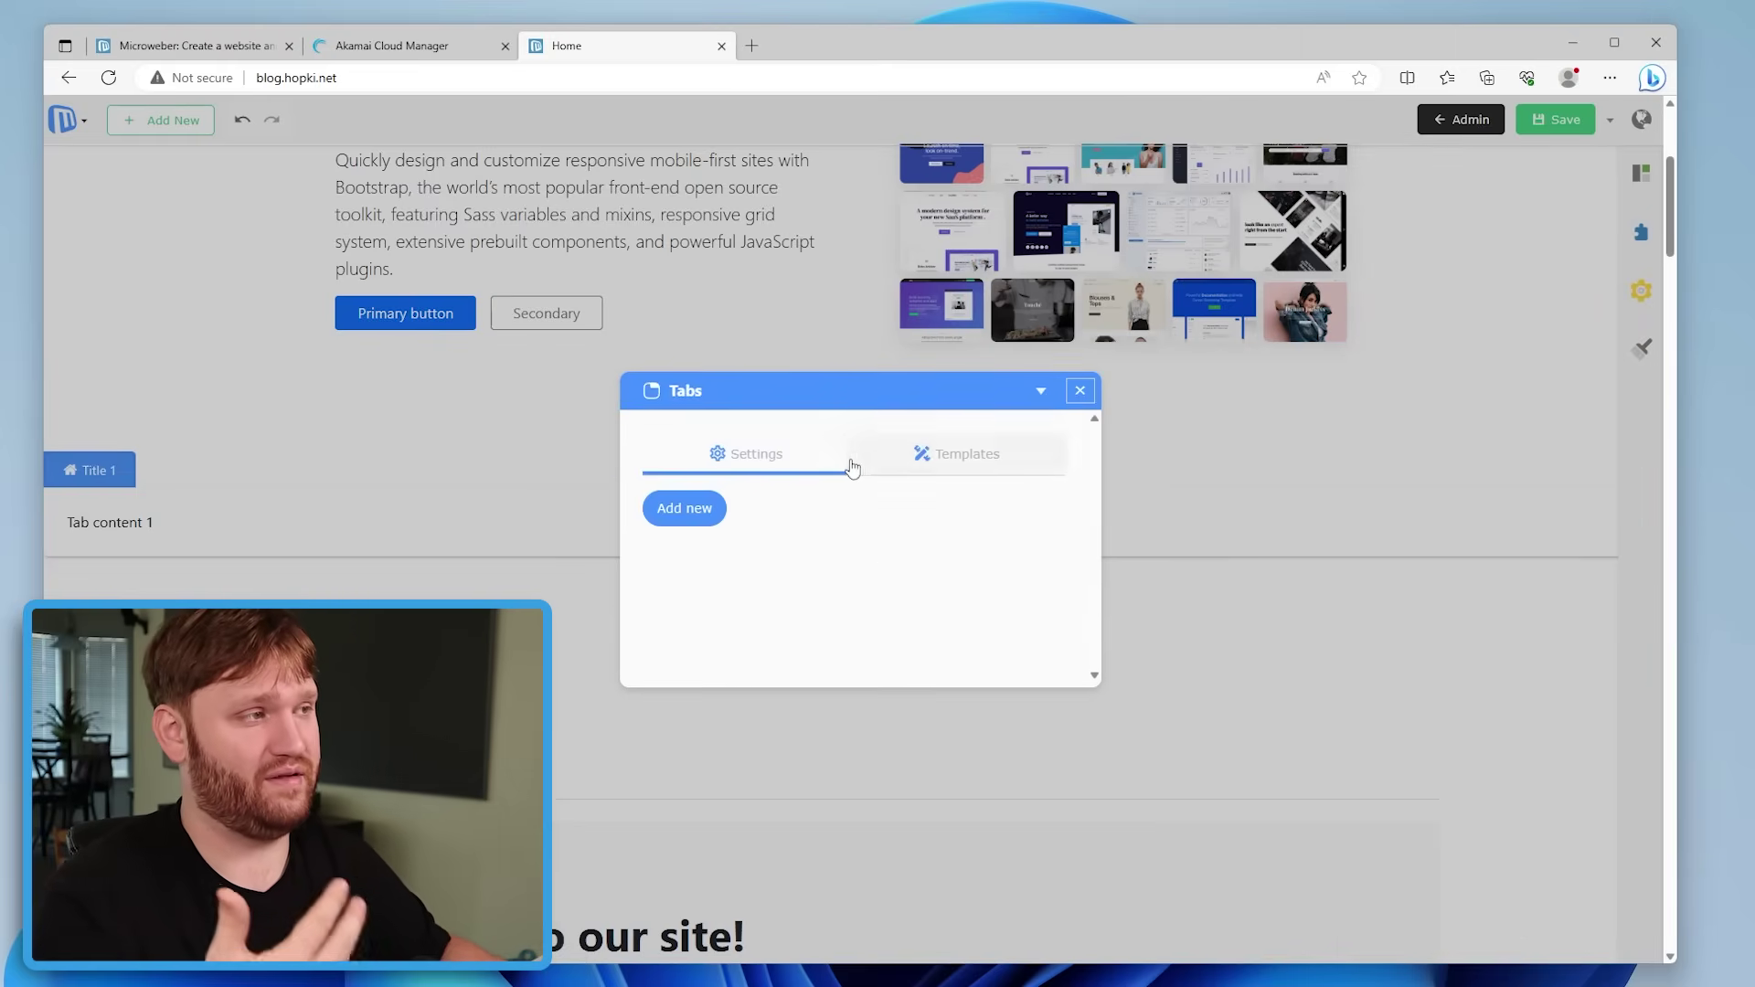
left_click(650, 508)
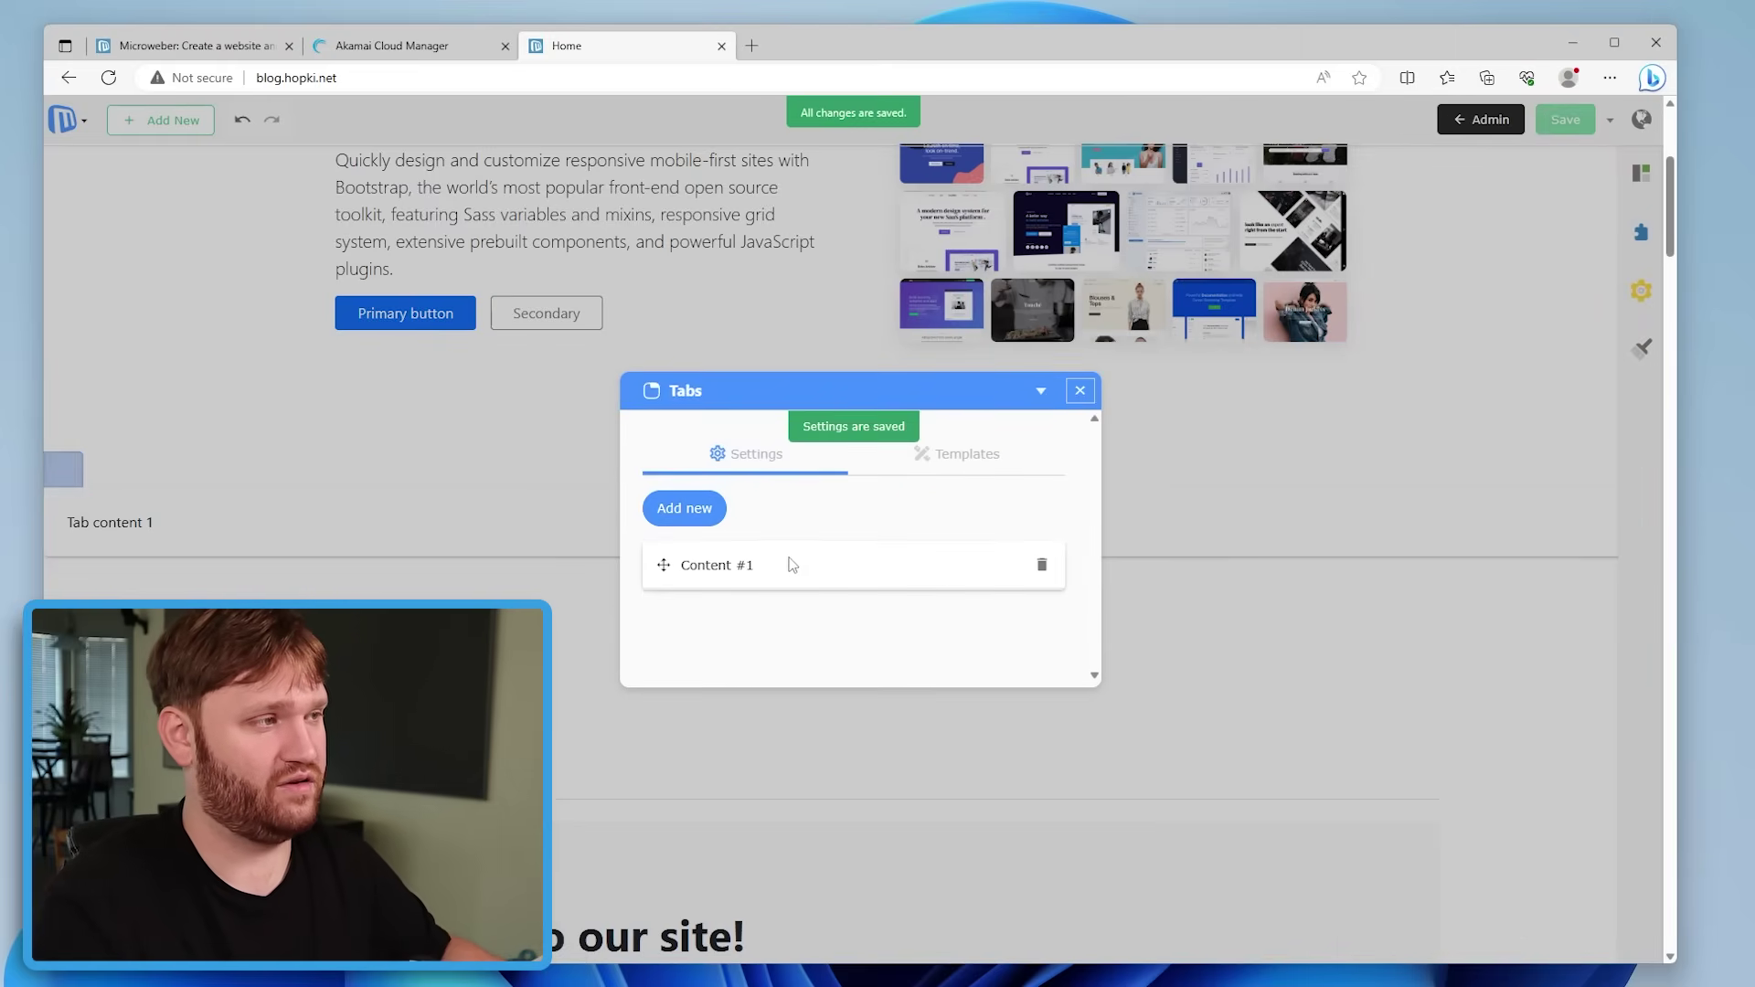
left_click(782, 564)
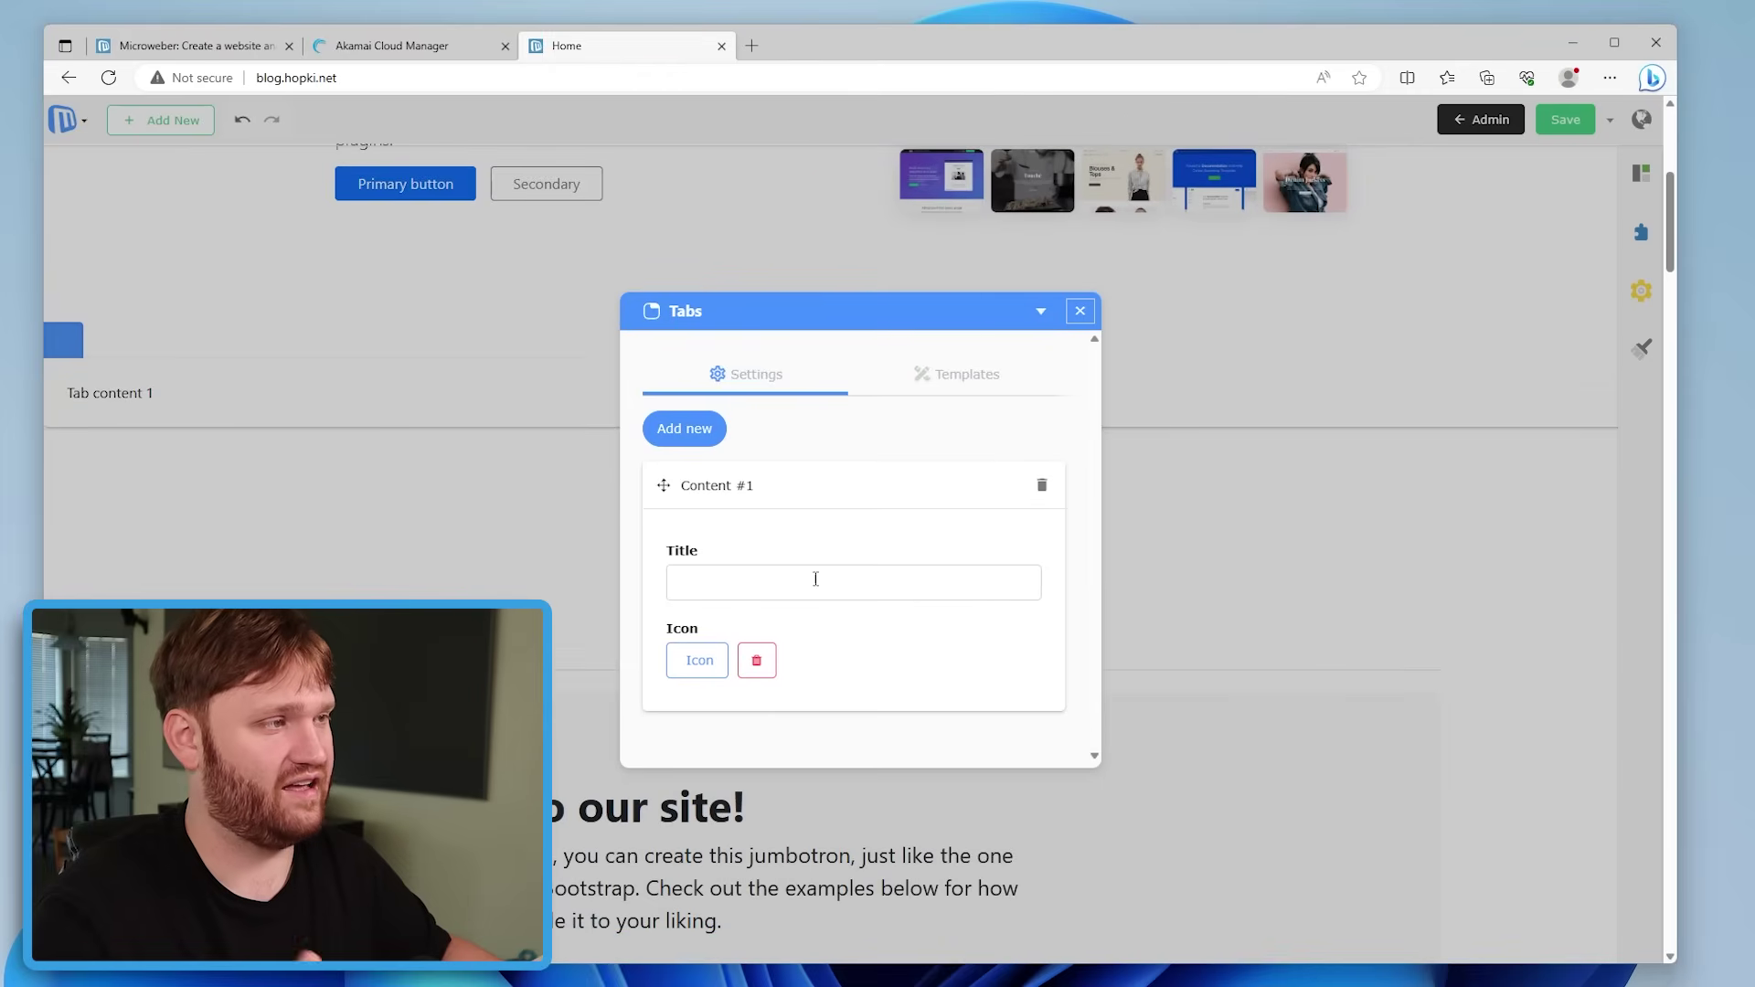
left_click(1077, 311)
scroll(899, 442, "up", 5)
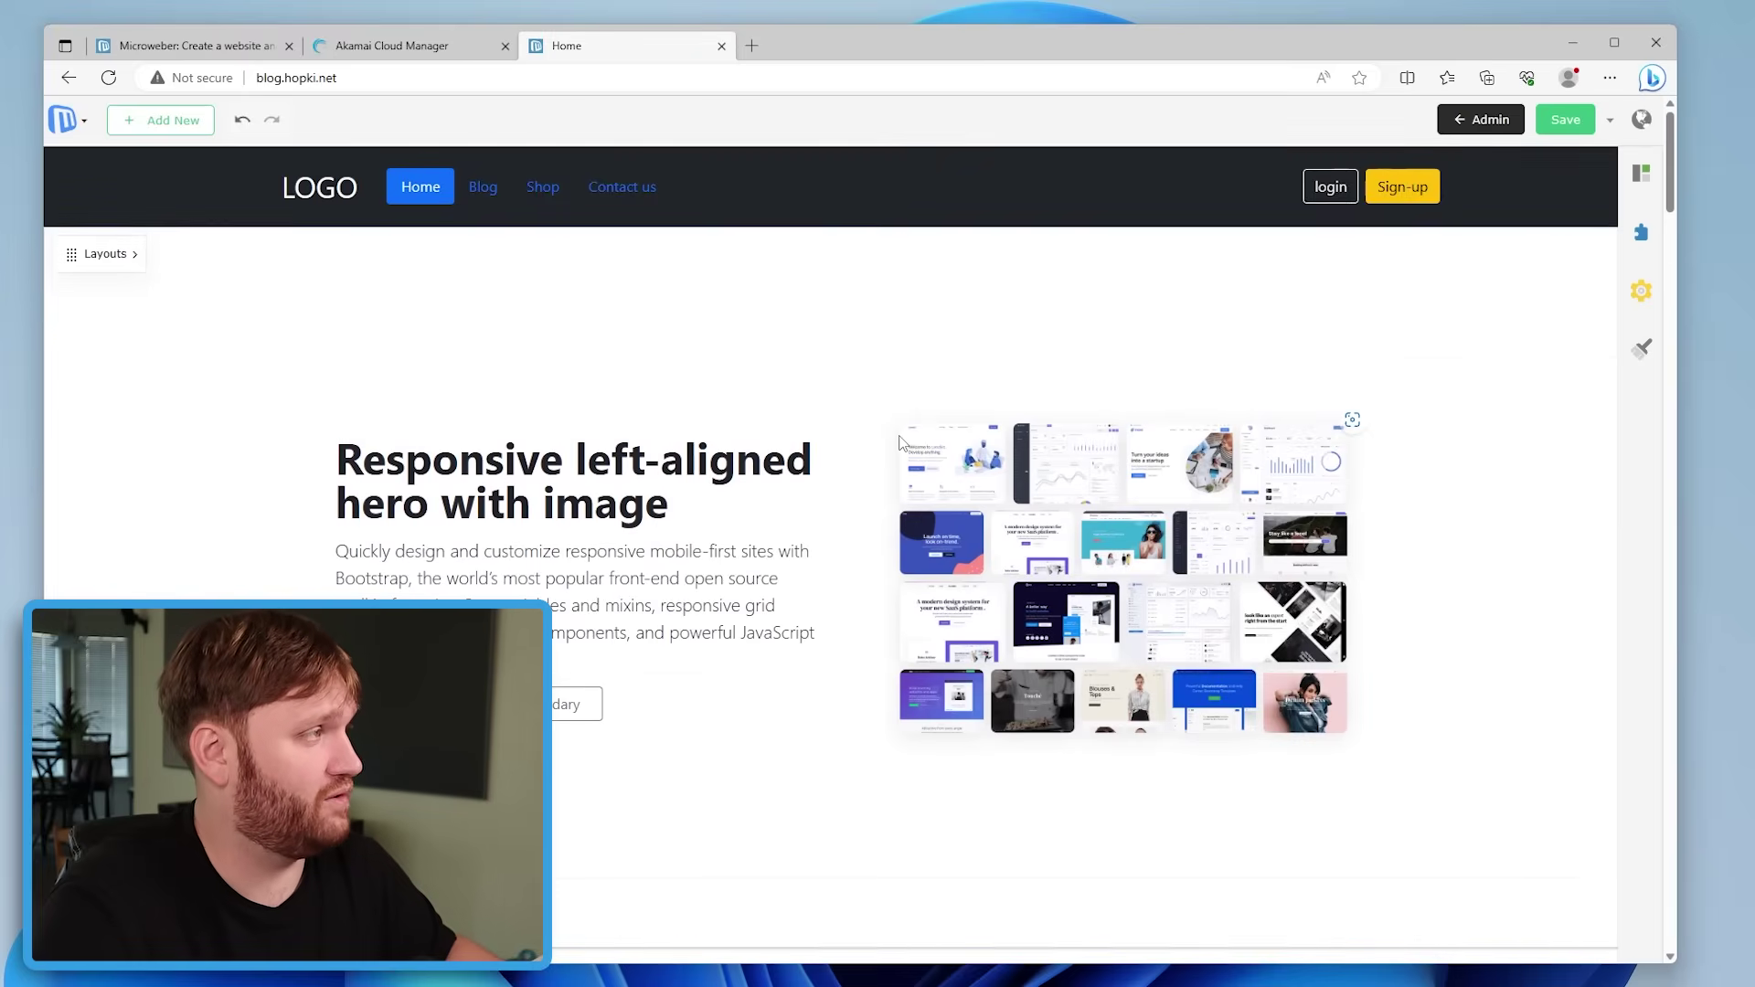
Review the template font settings and the hero's Typography in the Visual Editor, then go to Admin
left_click(1636, 300)
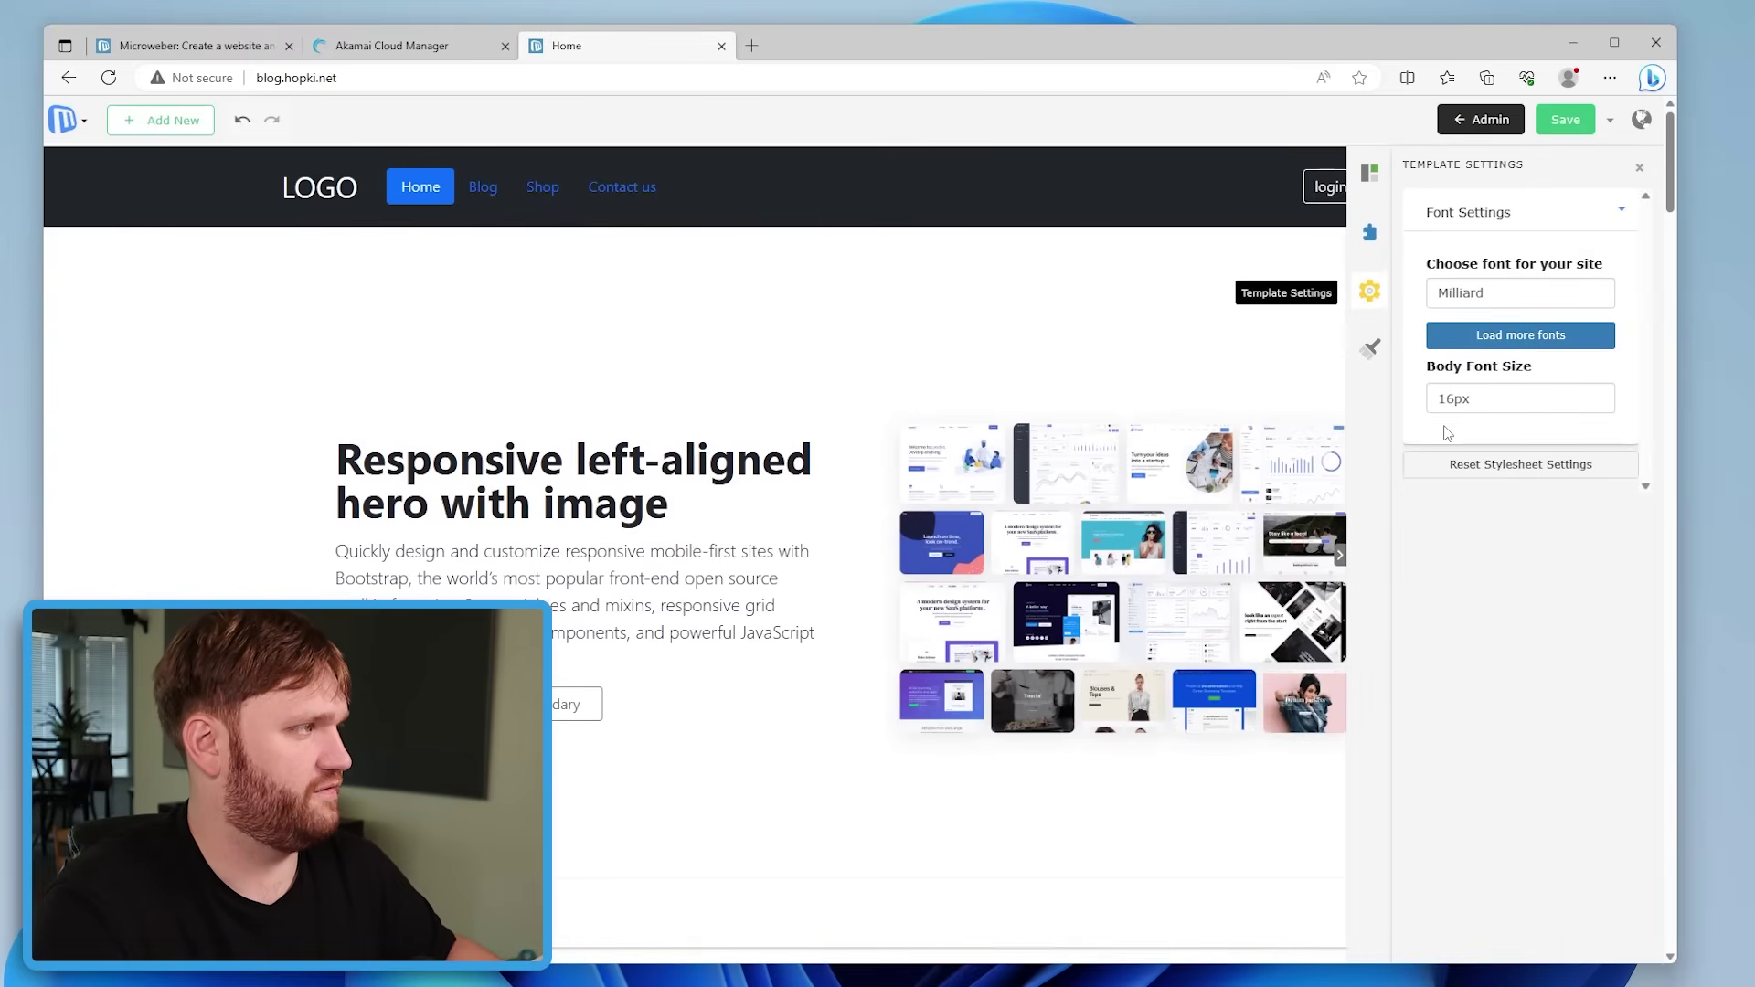
left_click(1370, 348)
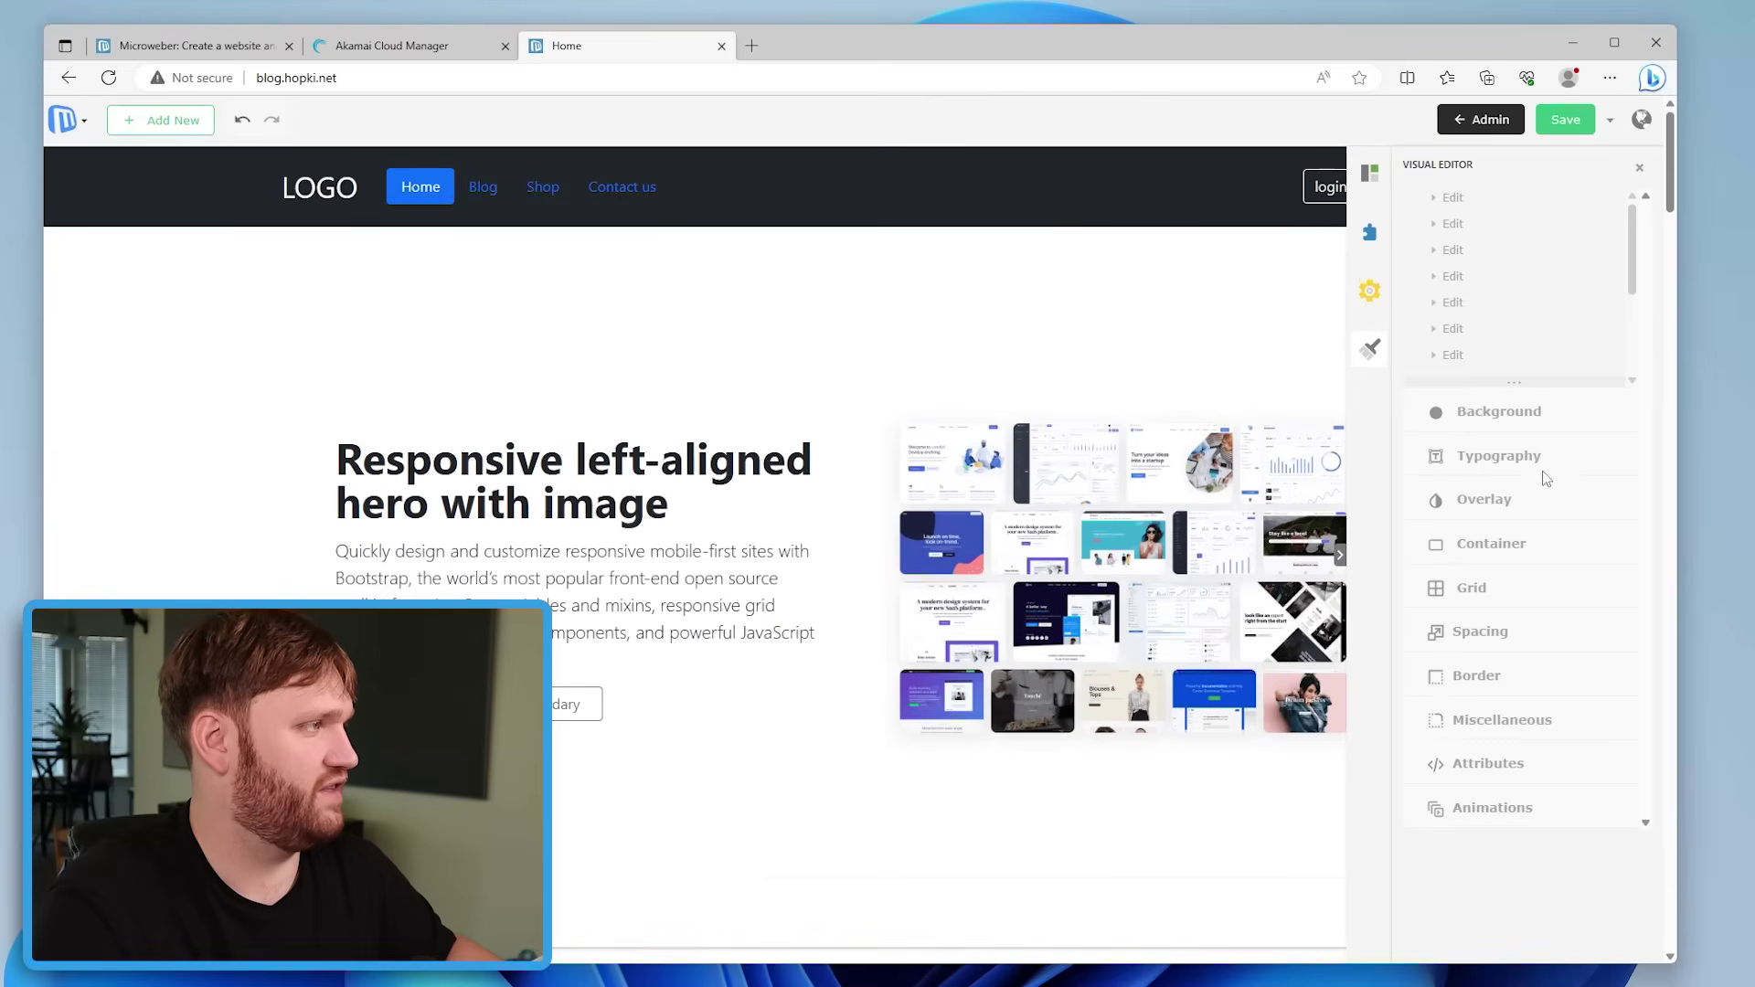
left_click(1539, 328)
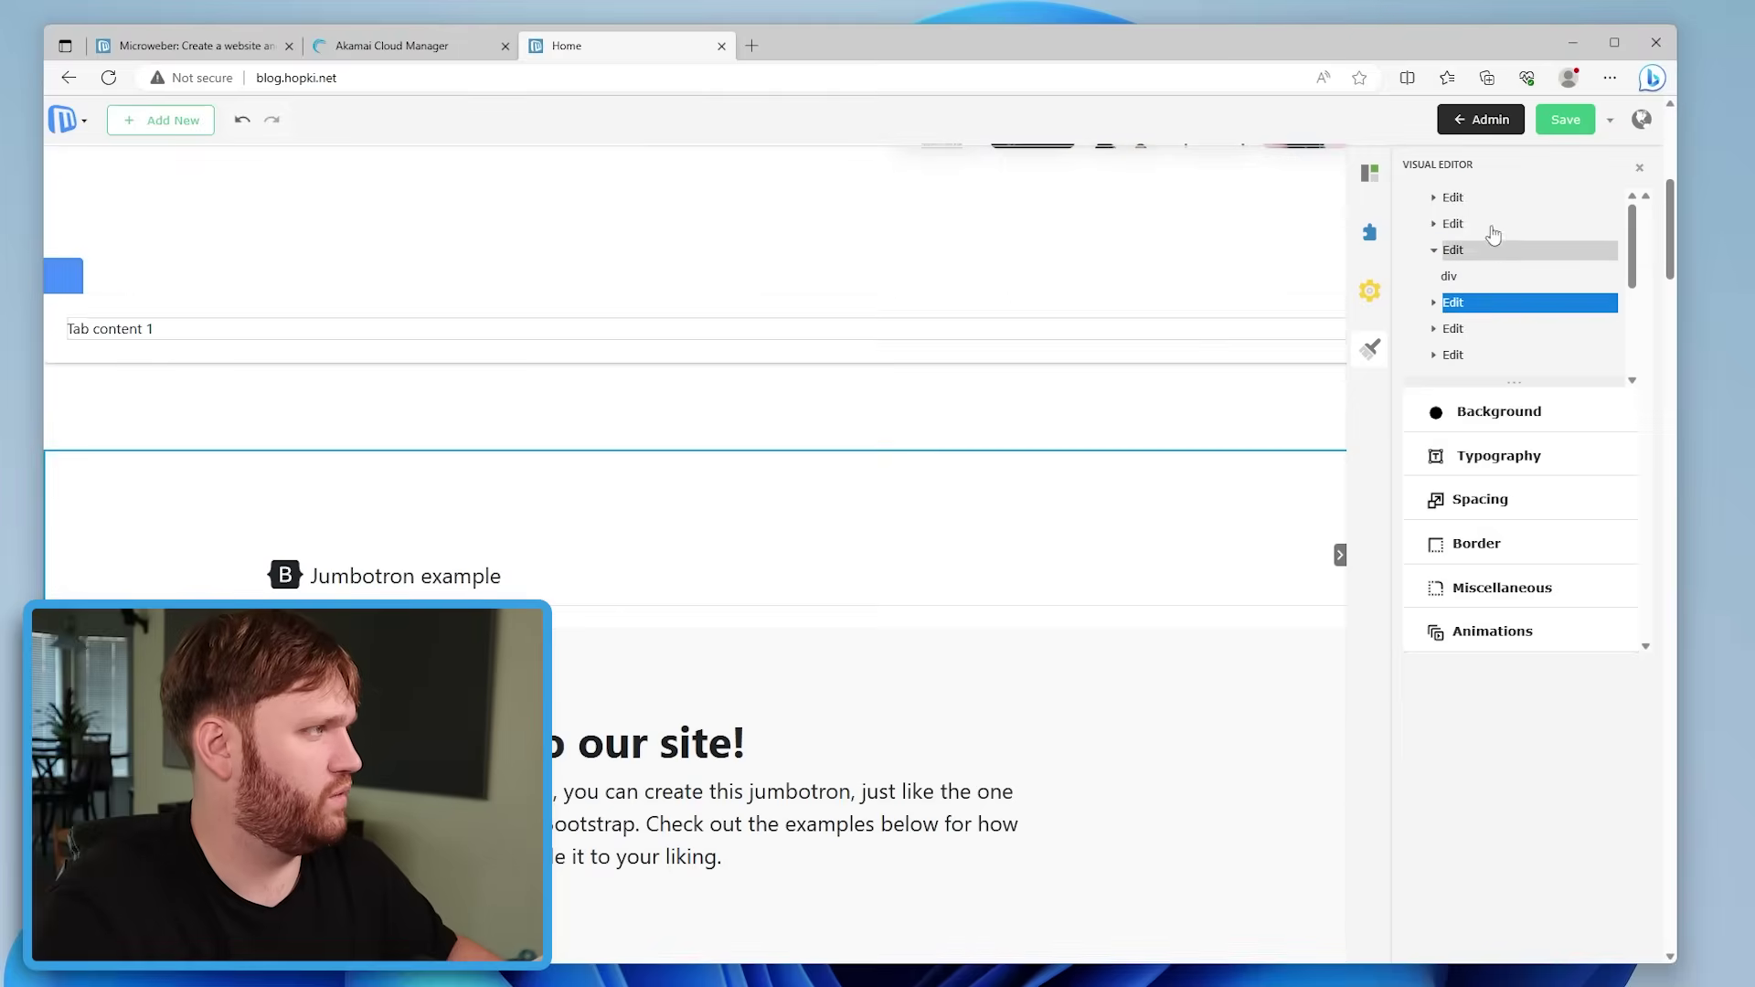
left_click(1489, 200)
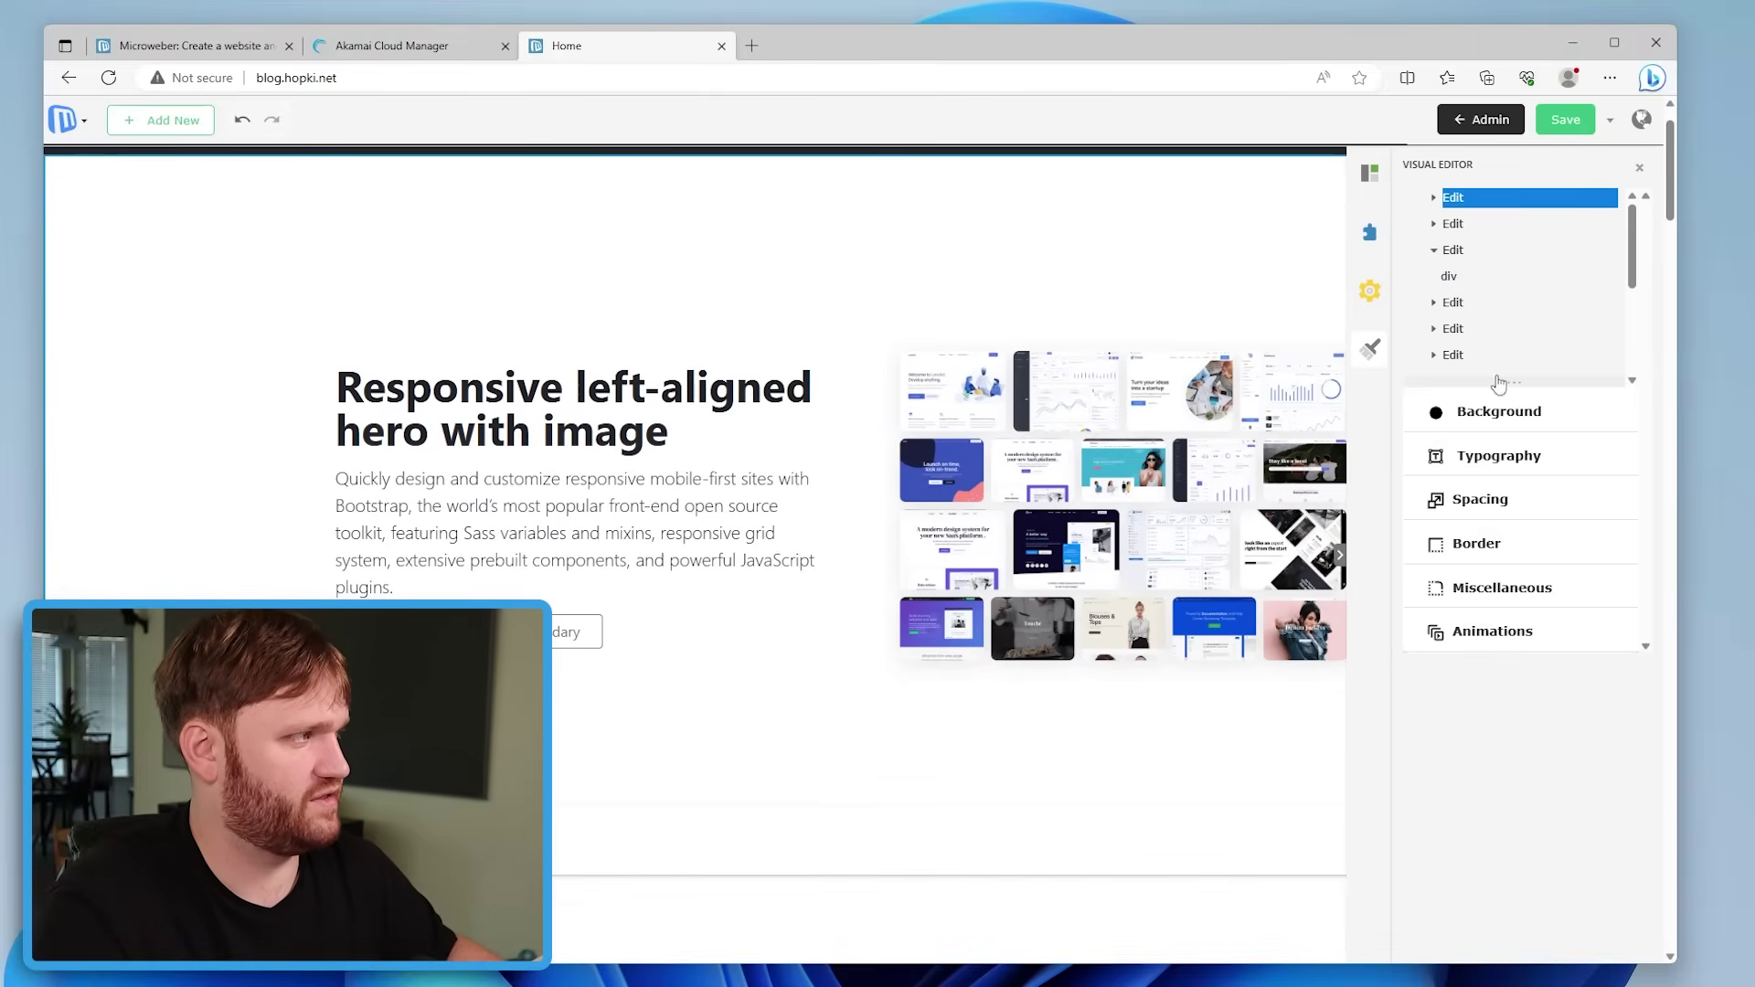
left_click(1499, 456)
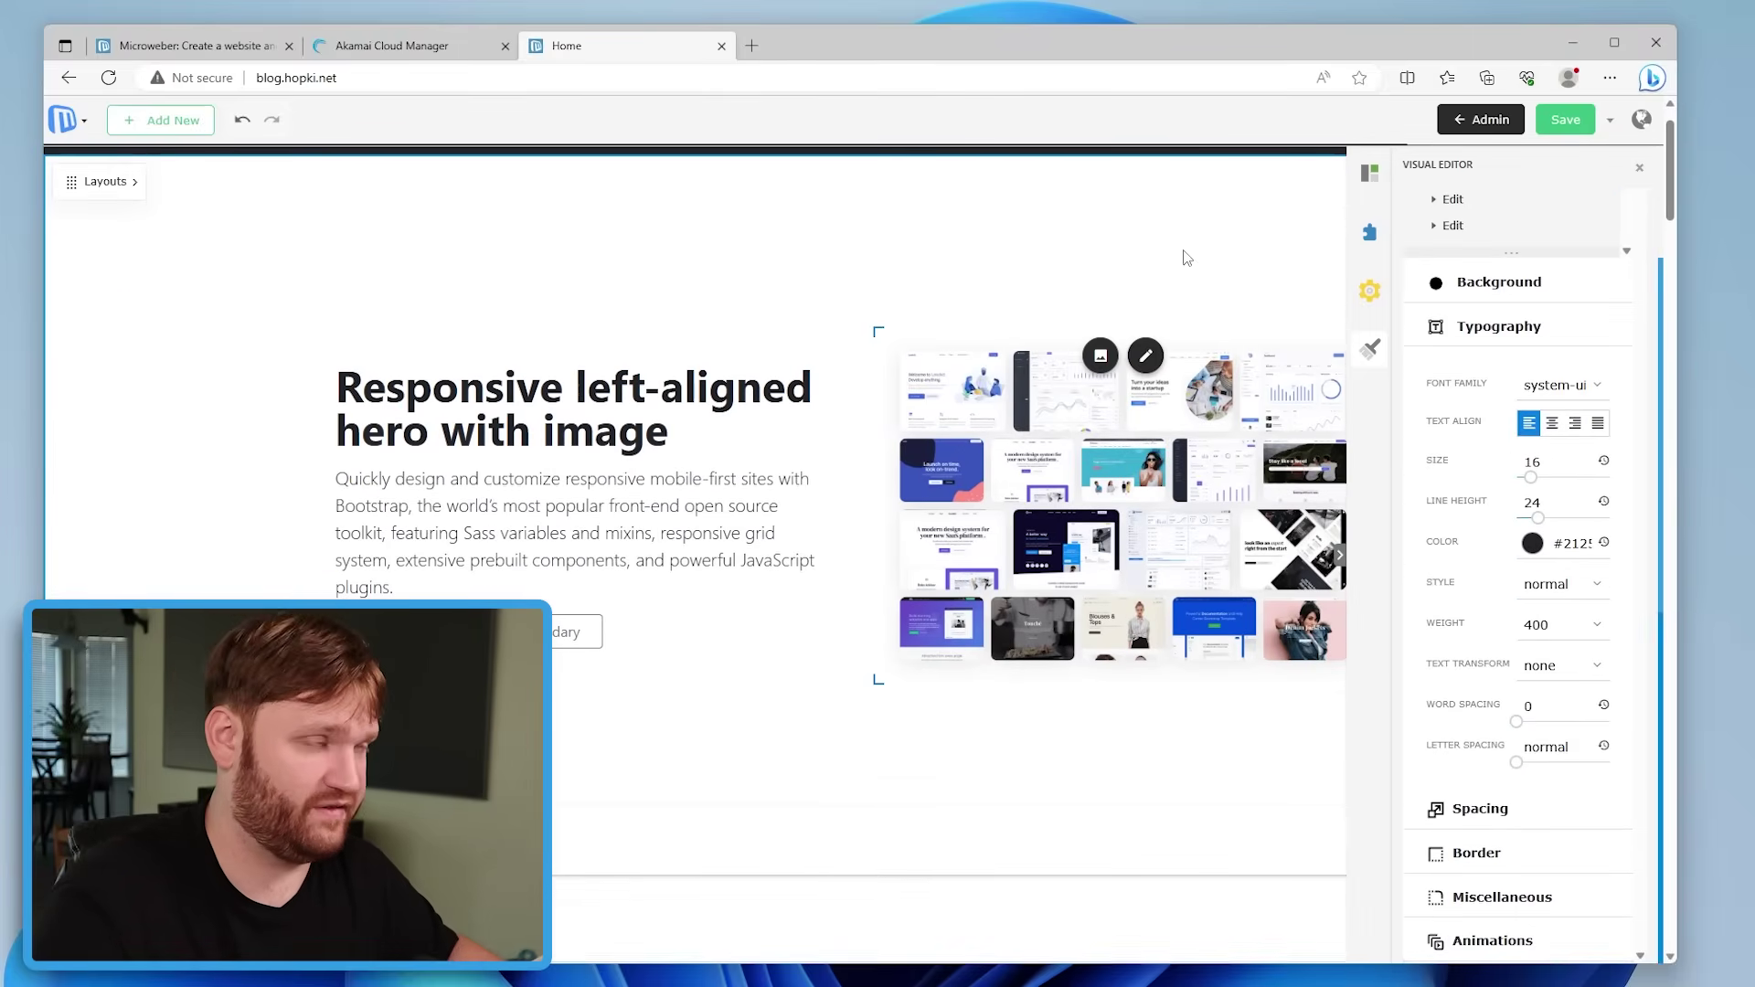
left_click(1444, 121)
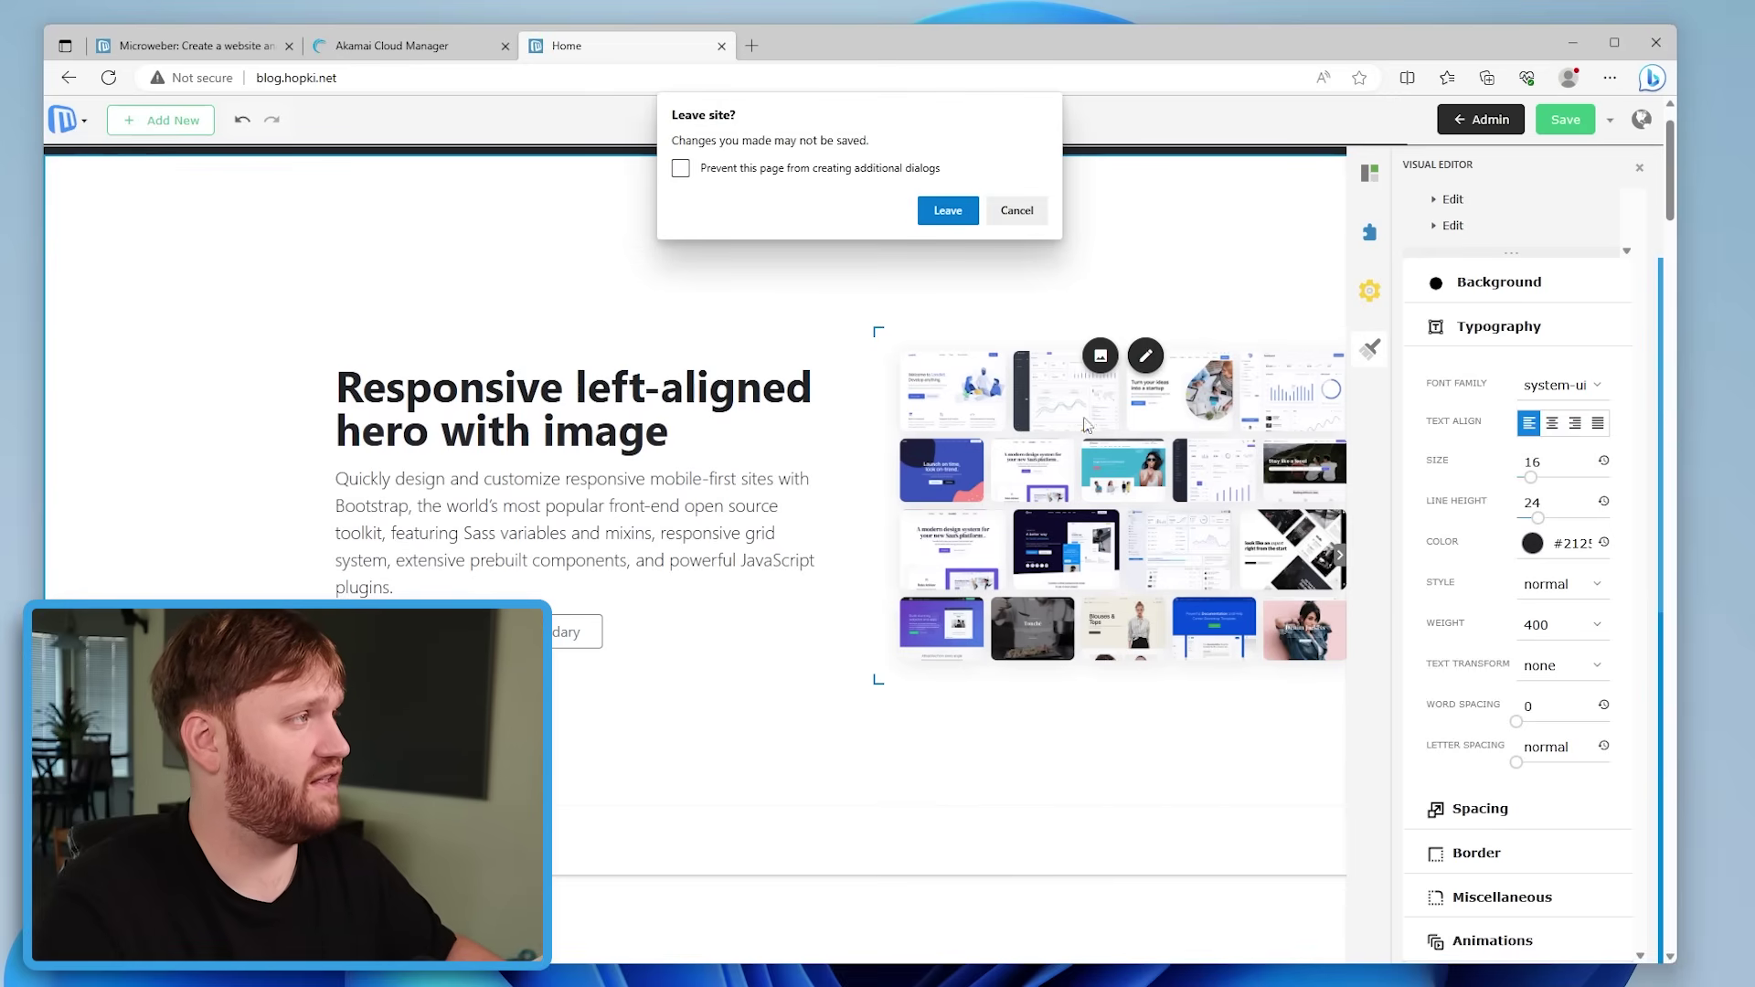
left_click(948, 211)
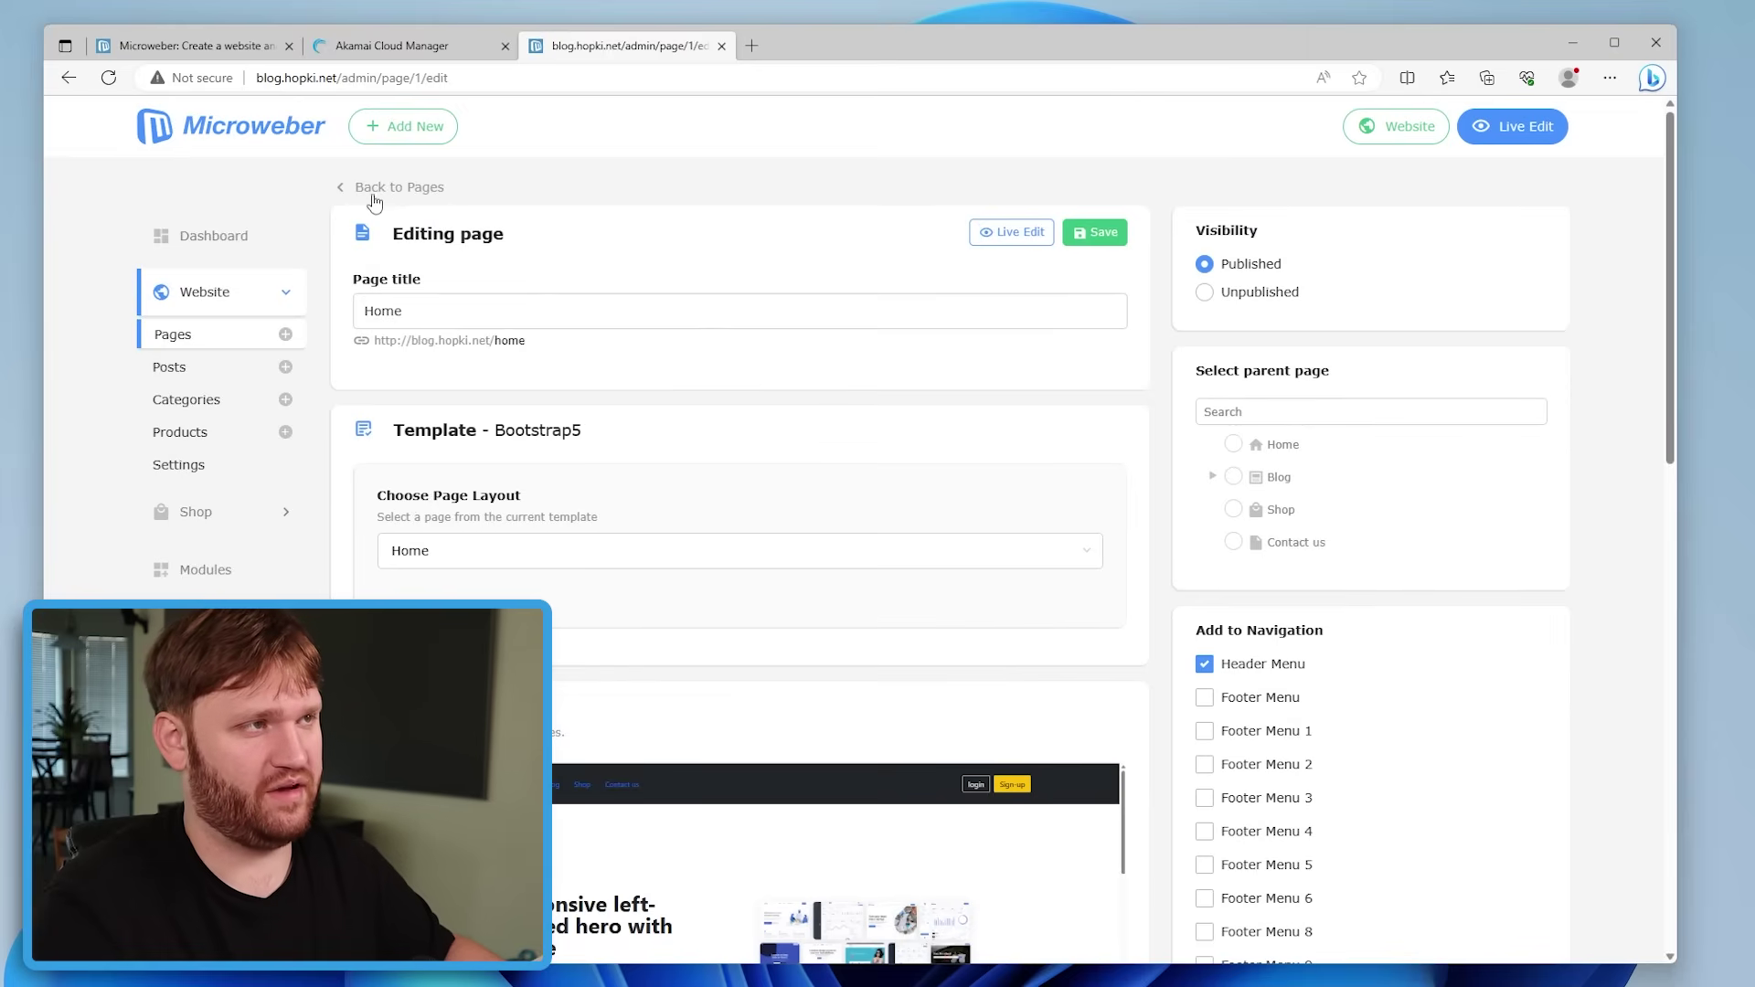
Check the new Contact page's layout options and keep it set to Inherit
scroll(952, 509, "down", 2)
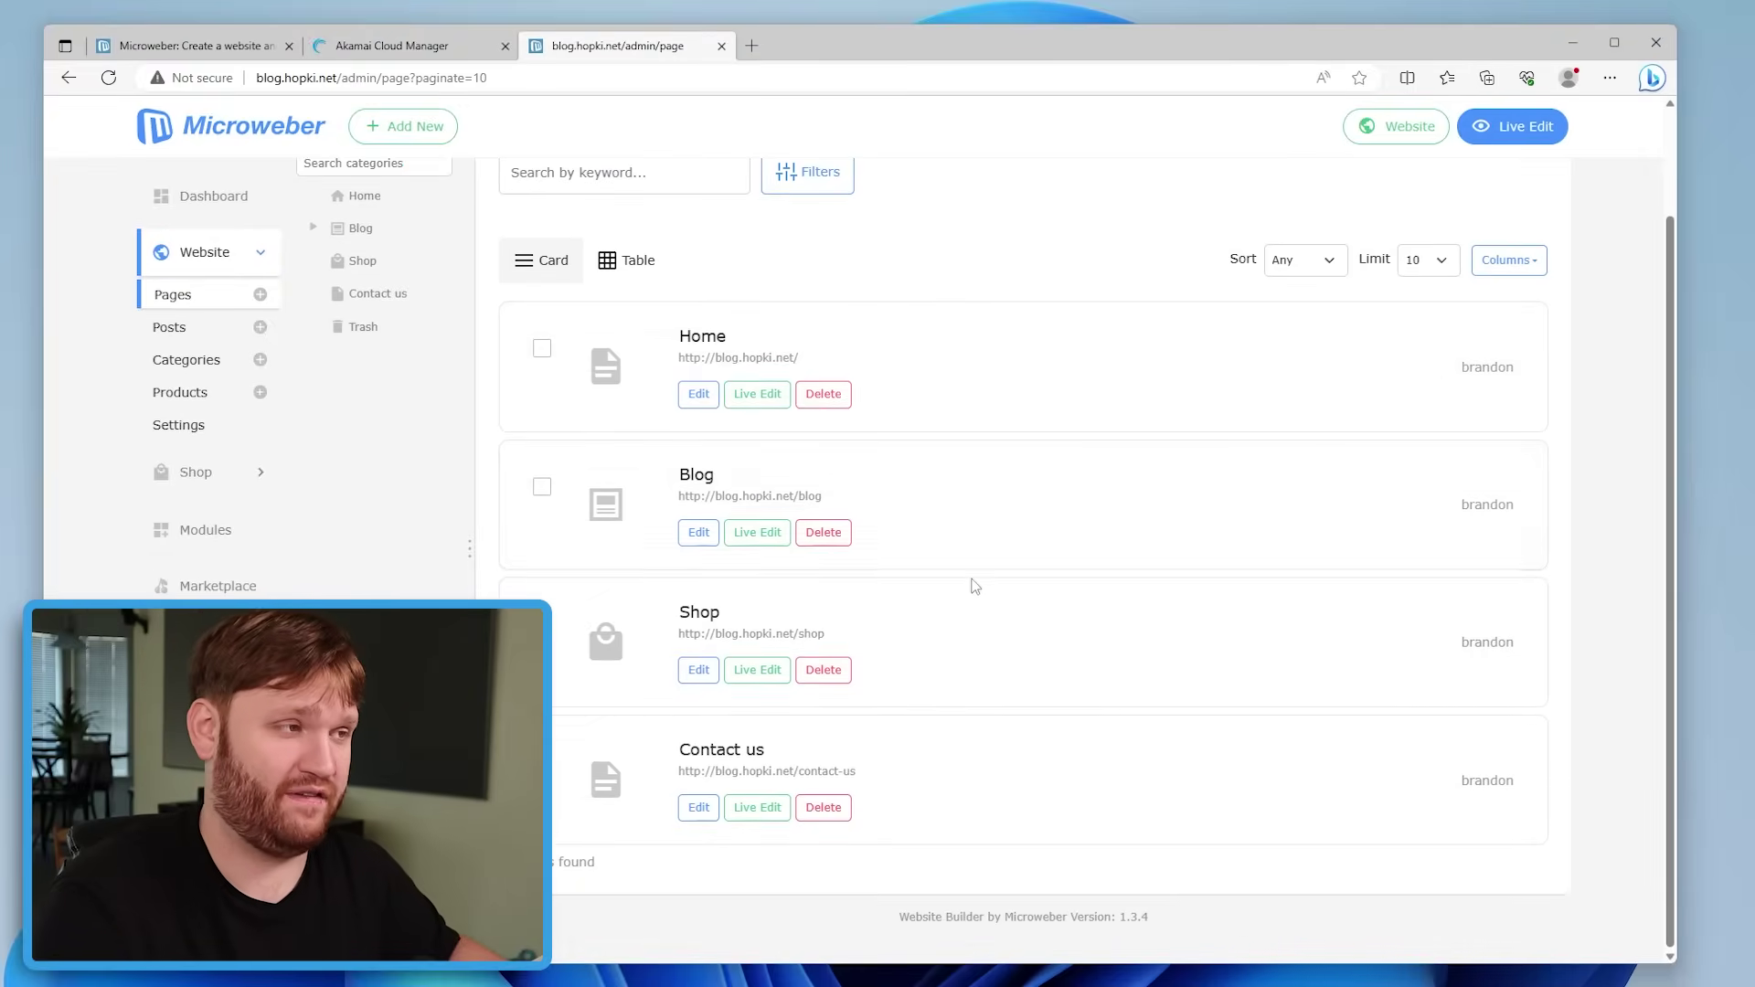
scroll(1023, 528, "up", 2)
scroll(886, 566, "down", 2)
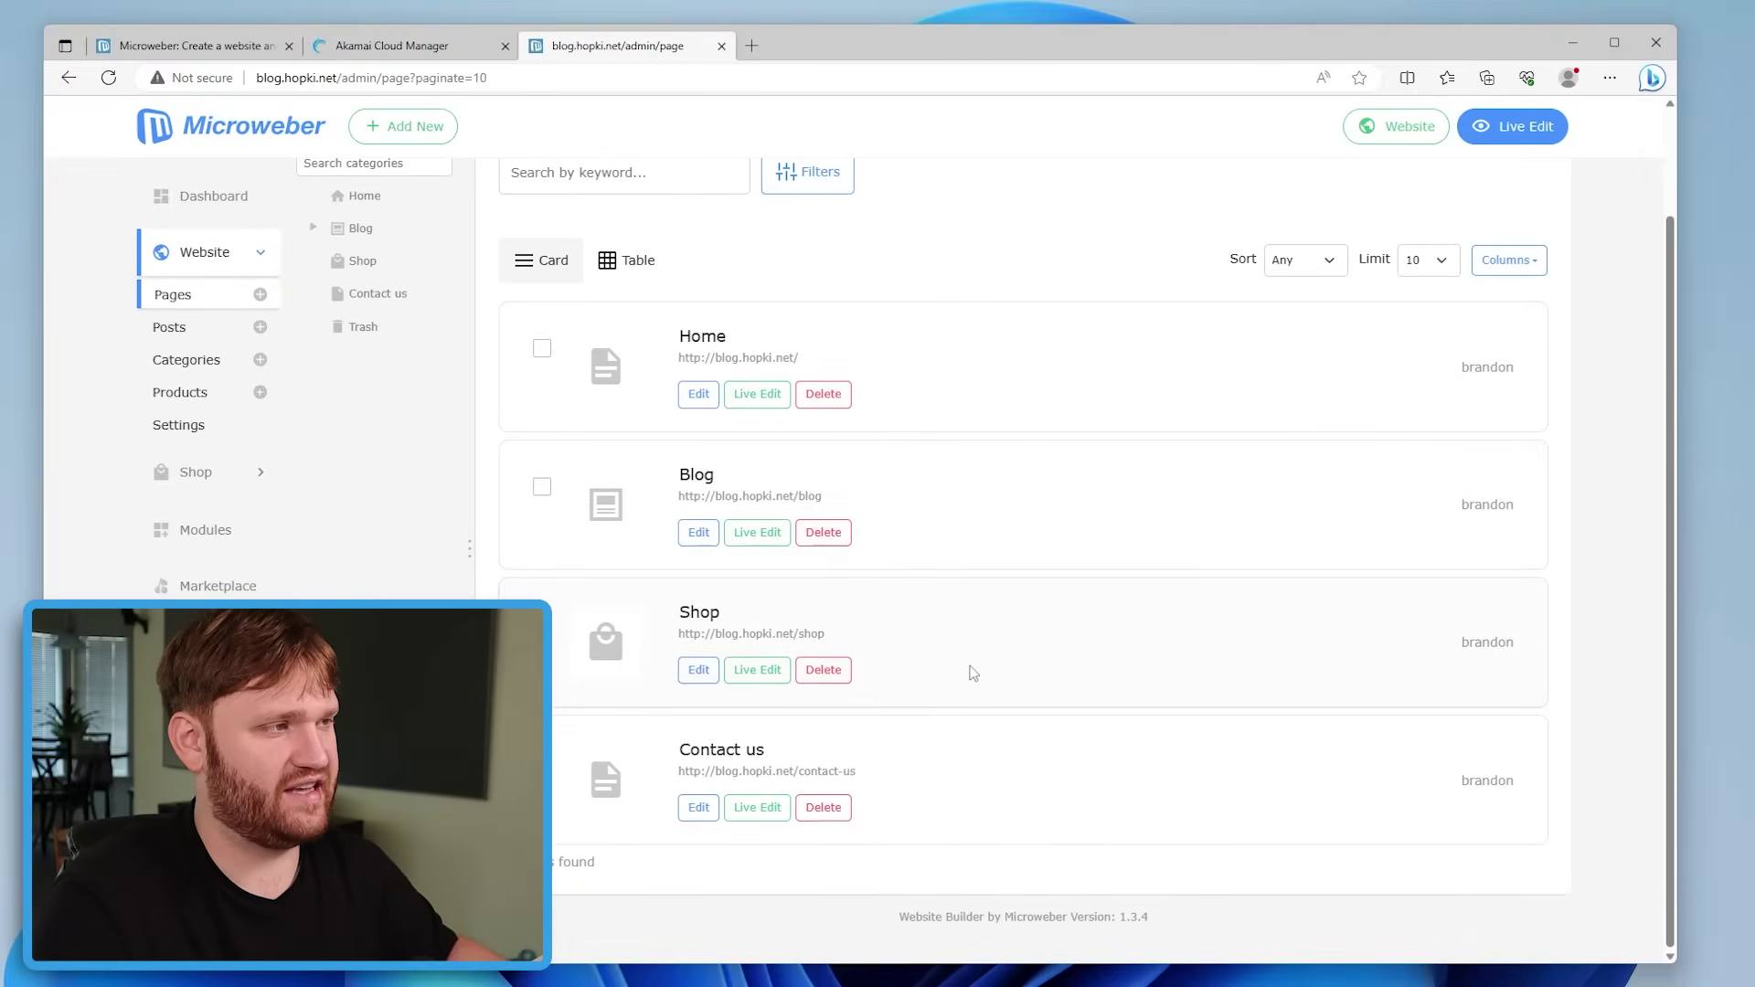
scroll(868, 402, "up", 2)
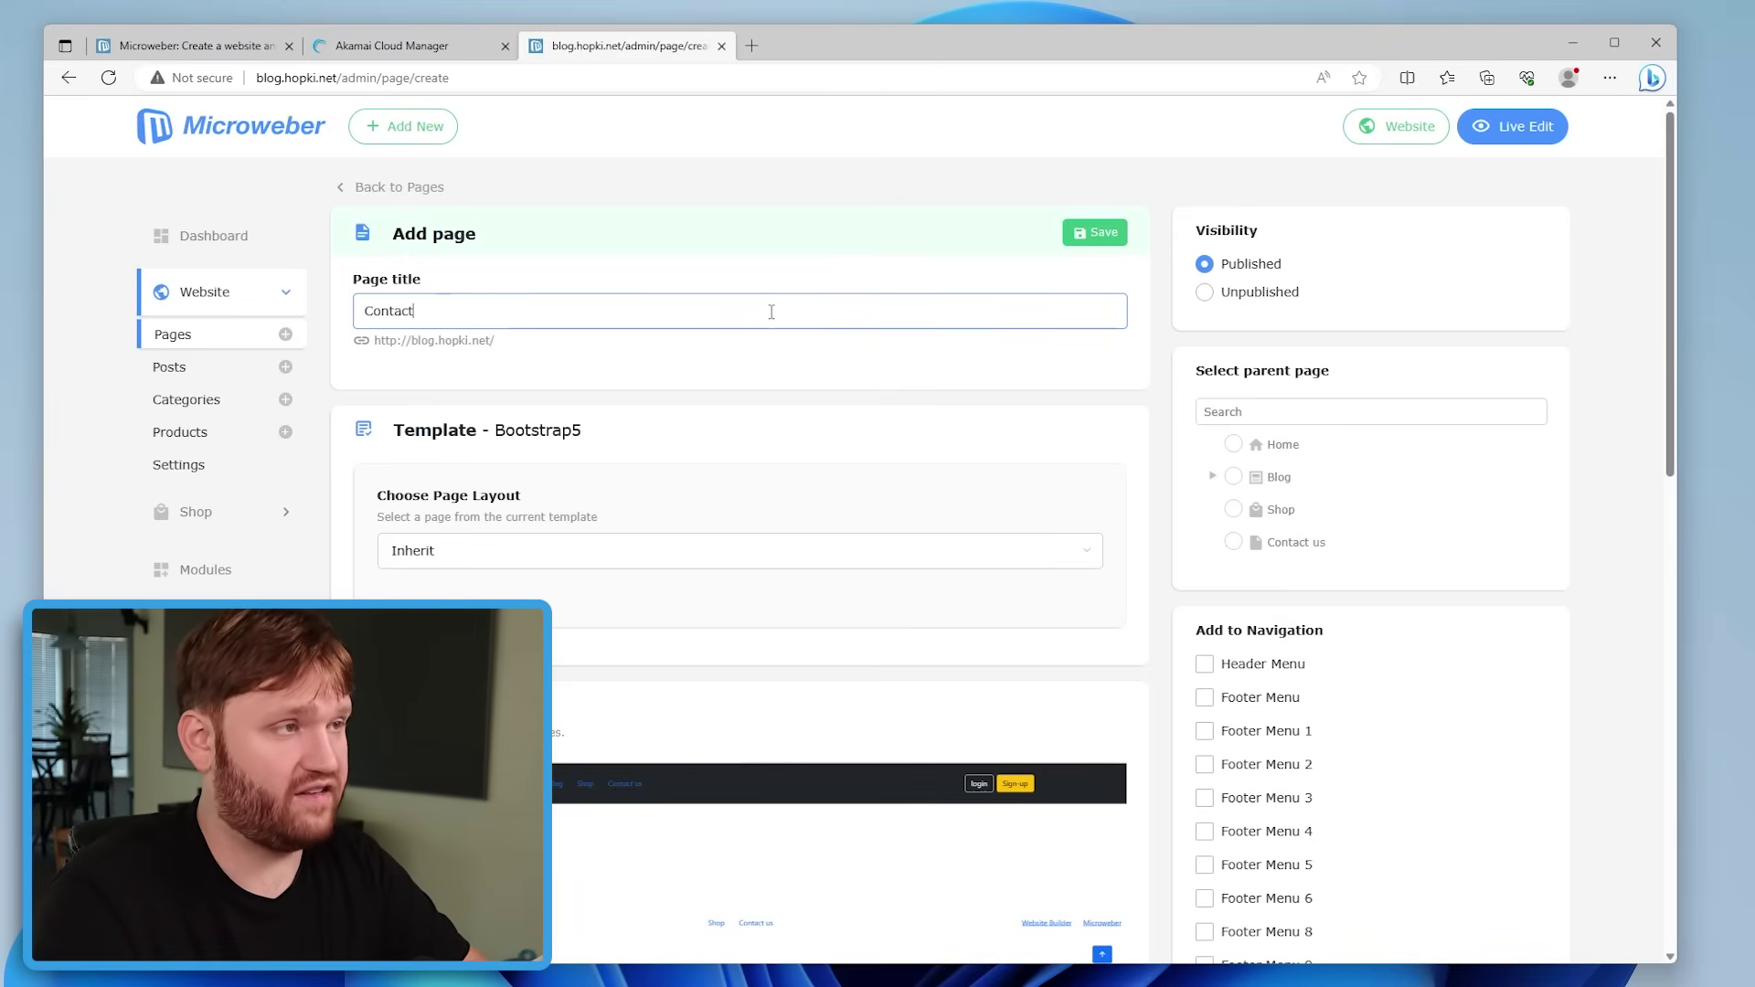
scroll(537, 568, "down", 3)
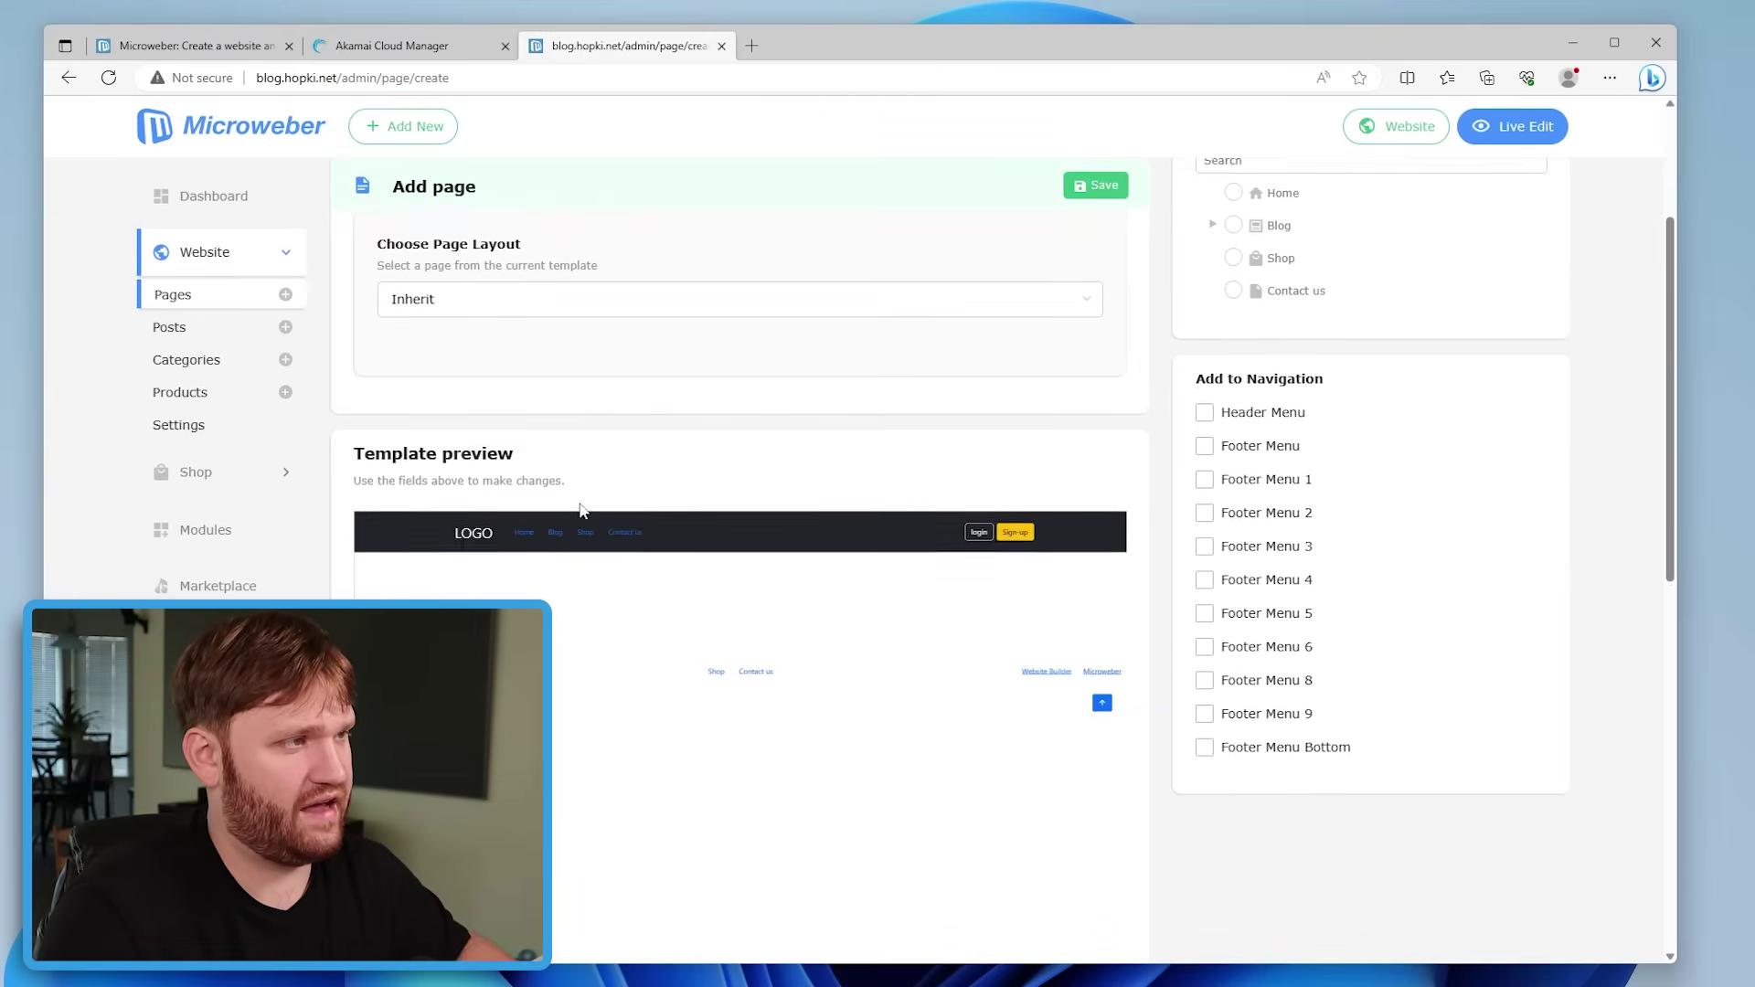
left_click(528, 291)
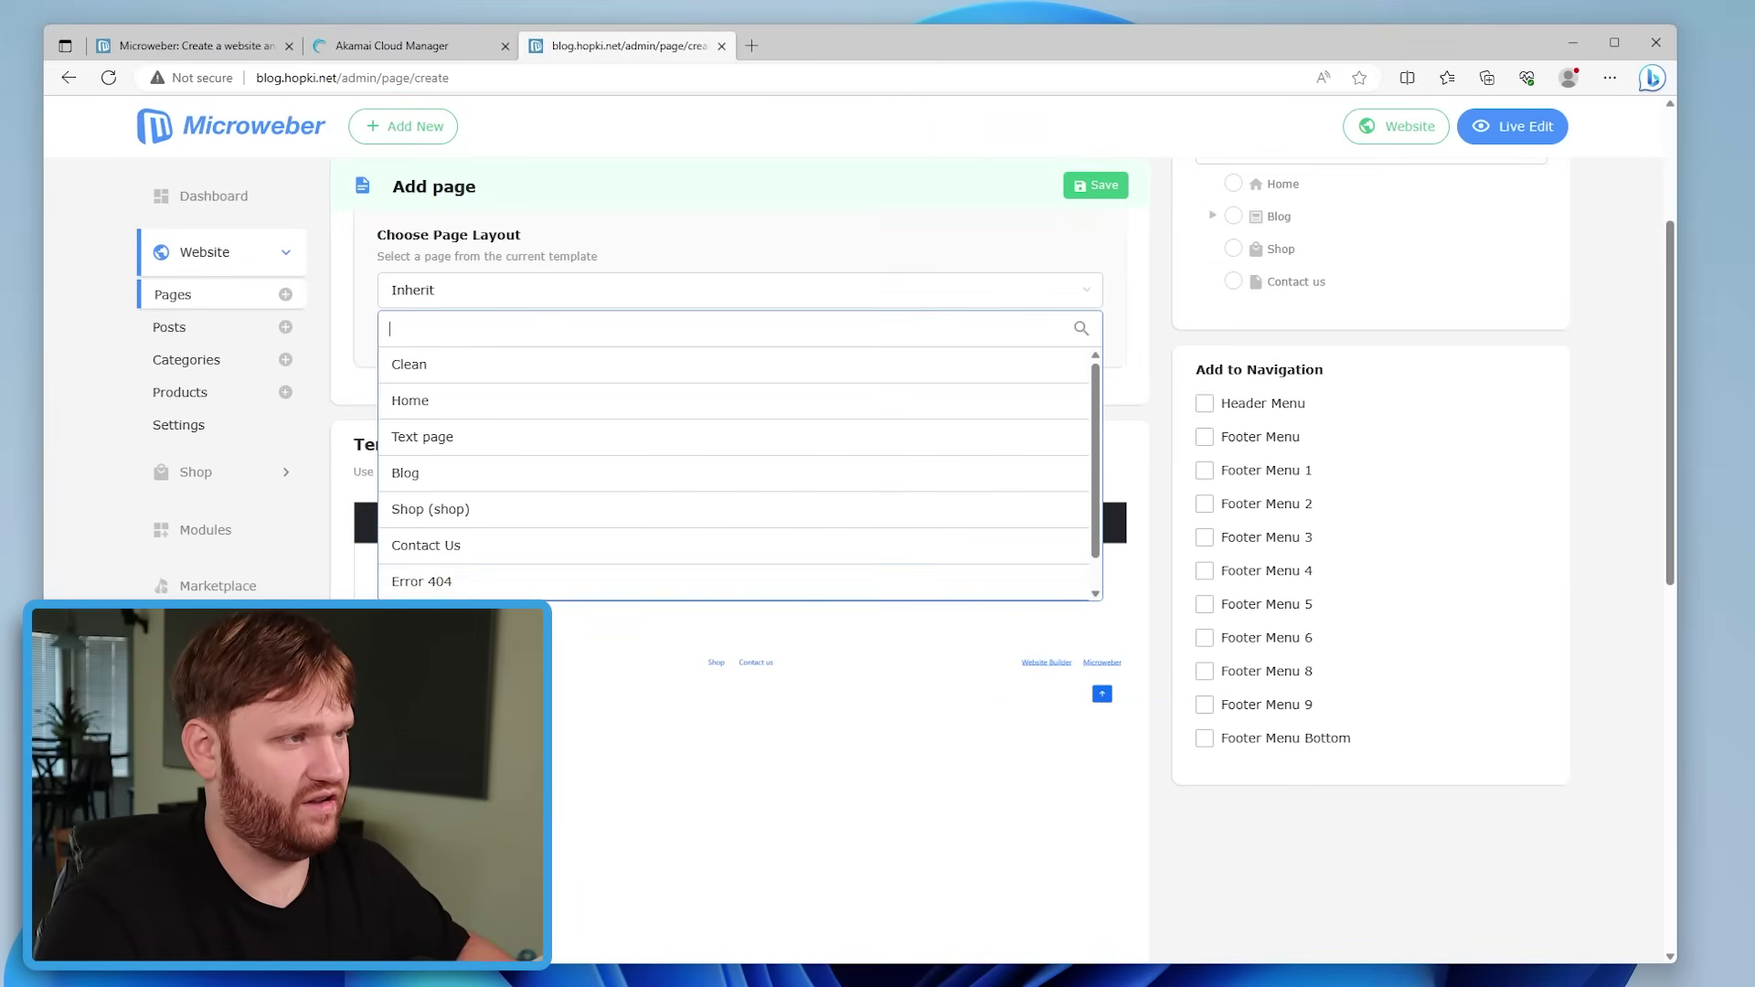
left_click(825, 216)
Save the Contact page, publishing it at blog.hopki.net/contact
scroll(792, 588, "down", 2)
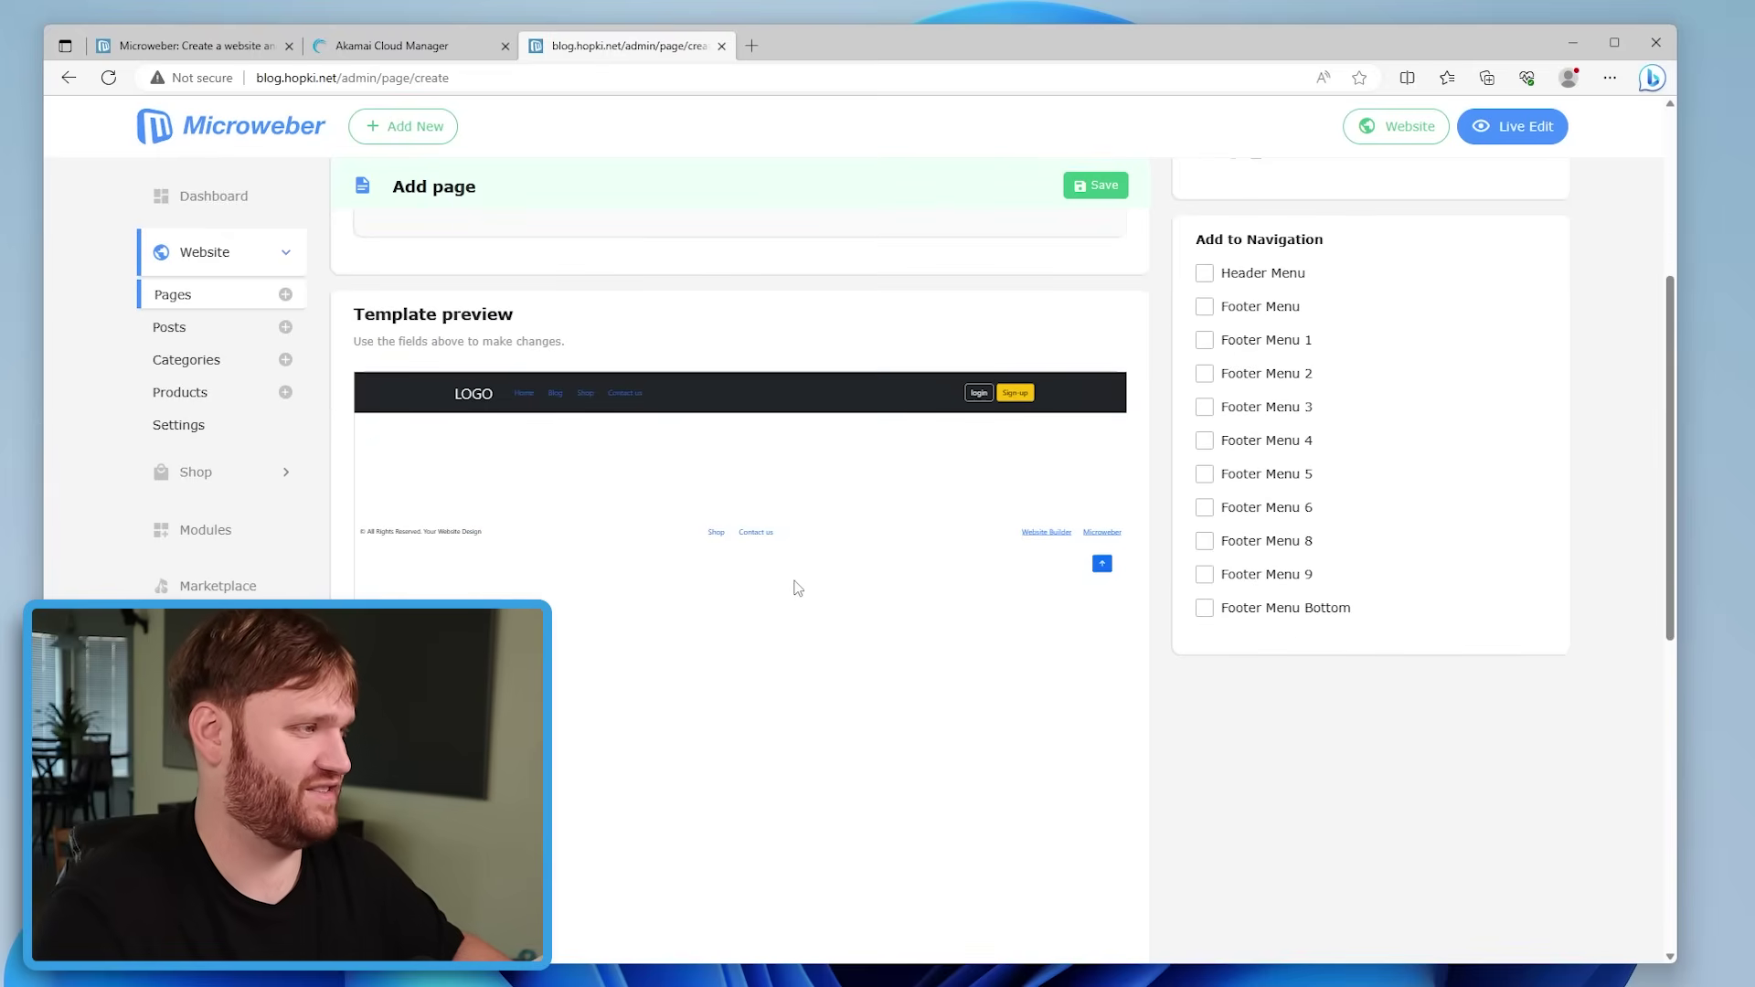
scroll(1488, 446, "up", 1)
scroll(1488, 447, "up", 3)
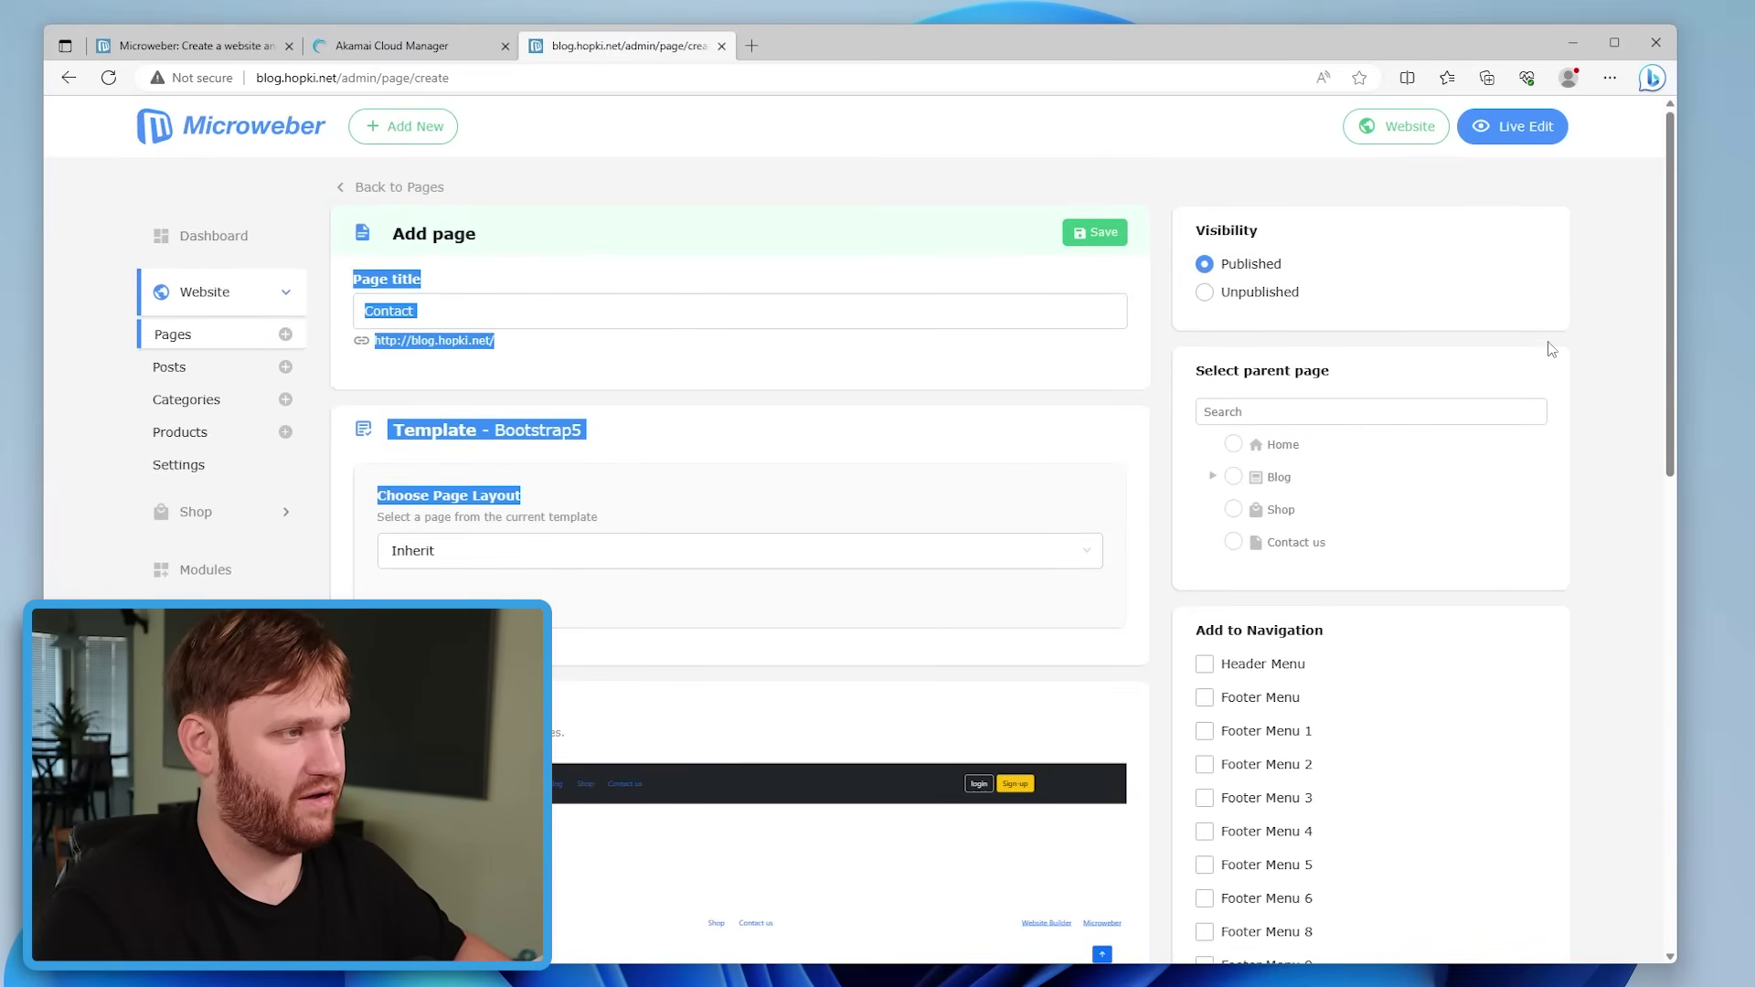
scroll(1551, 350, "down", 10)
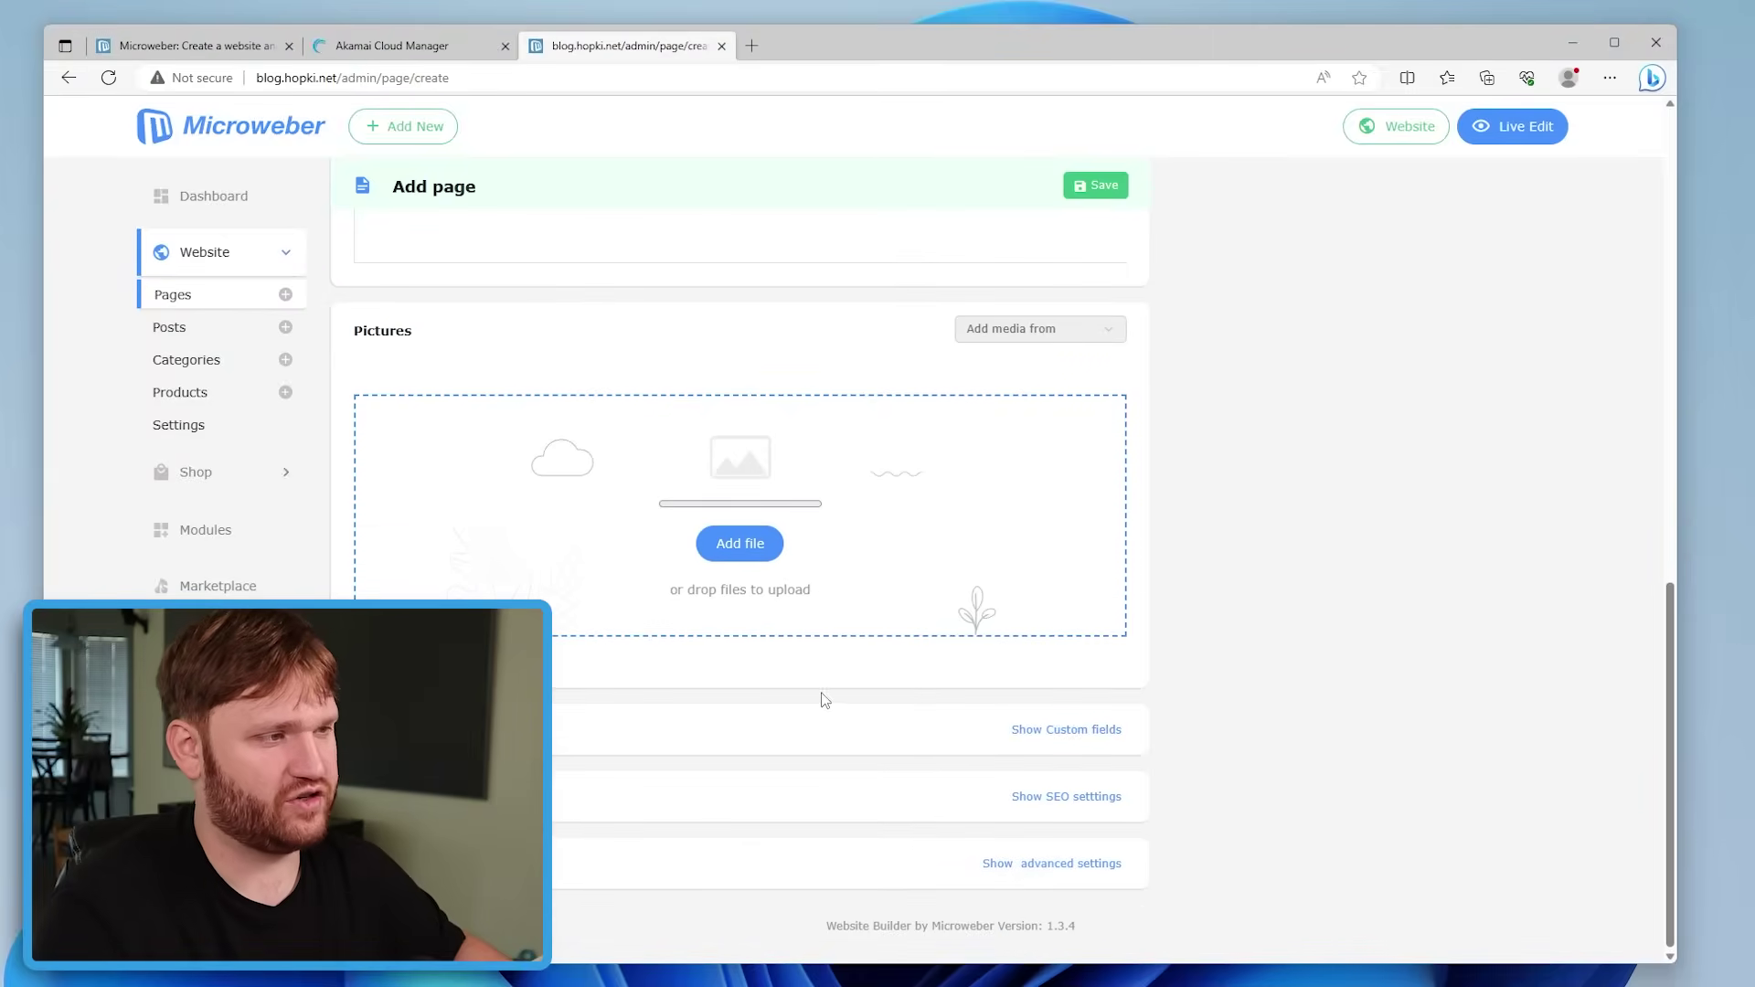
scroll(1445, 476, "up", 10)
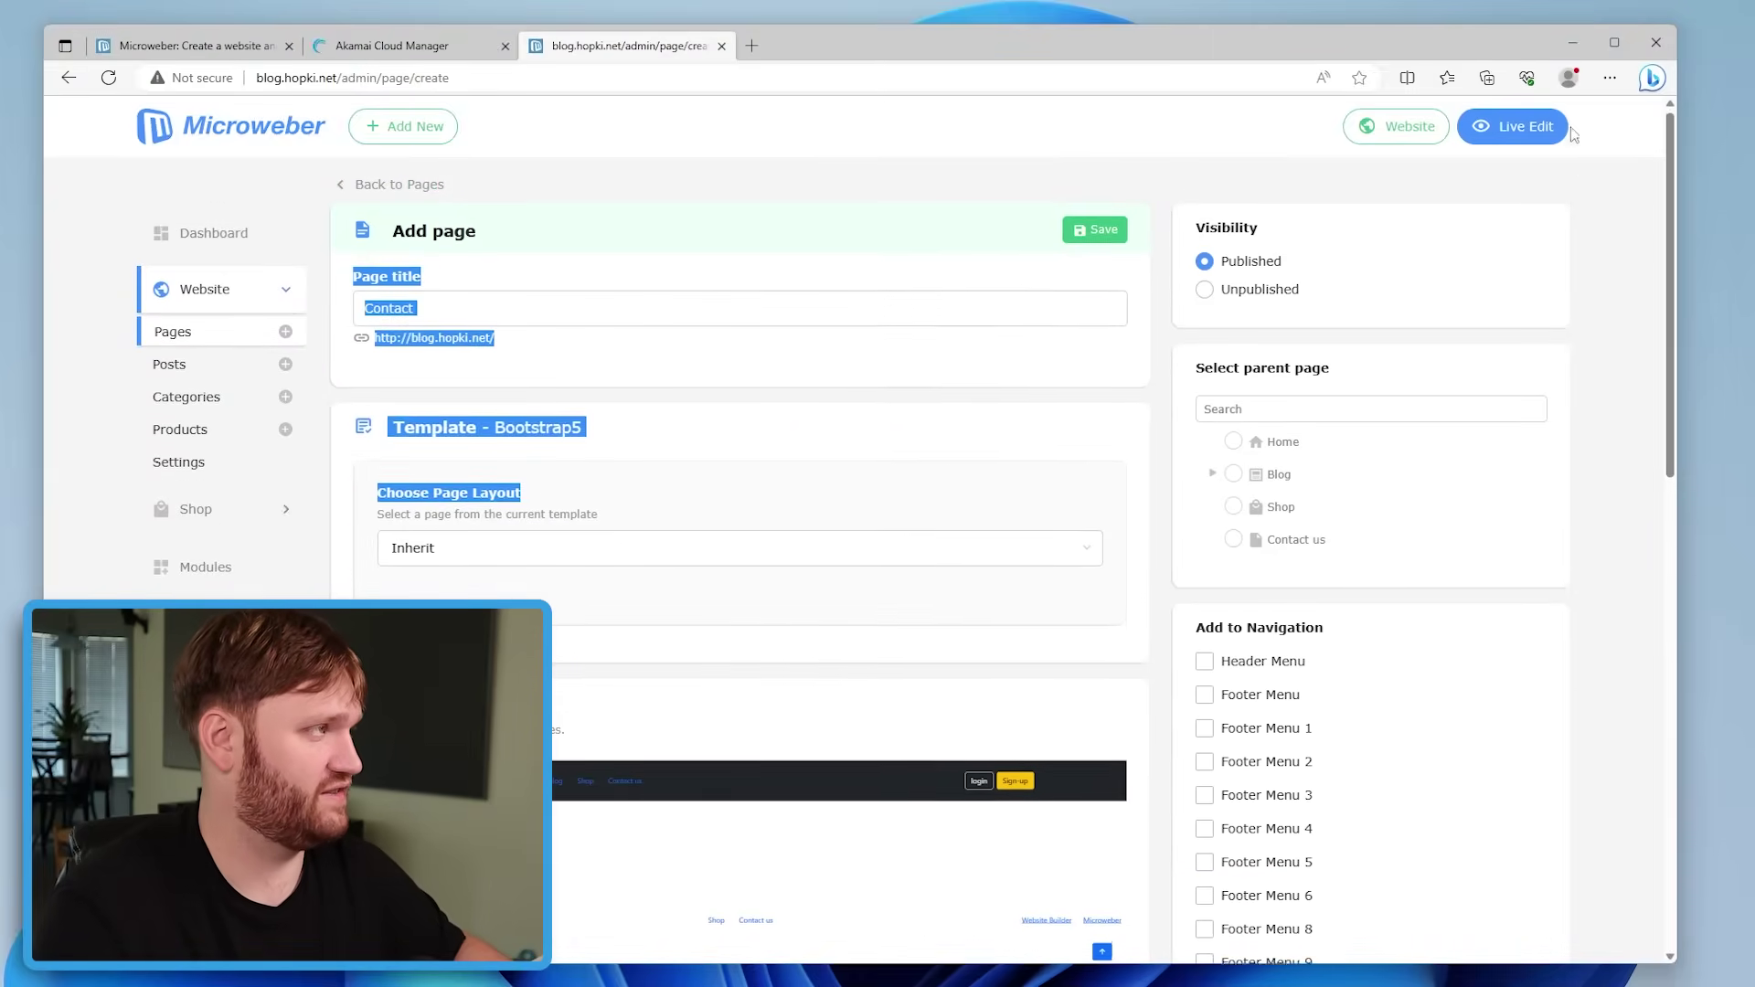
left_click(1099, 232)
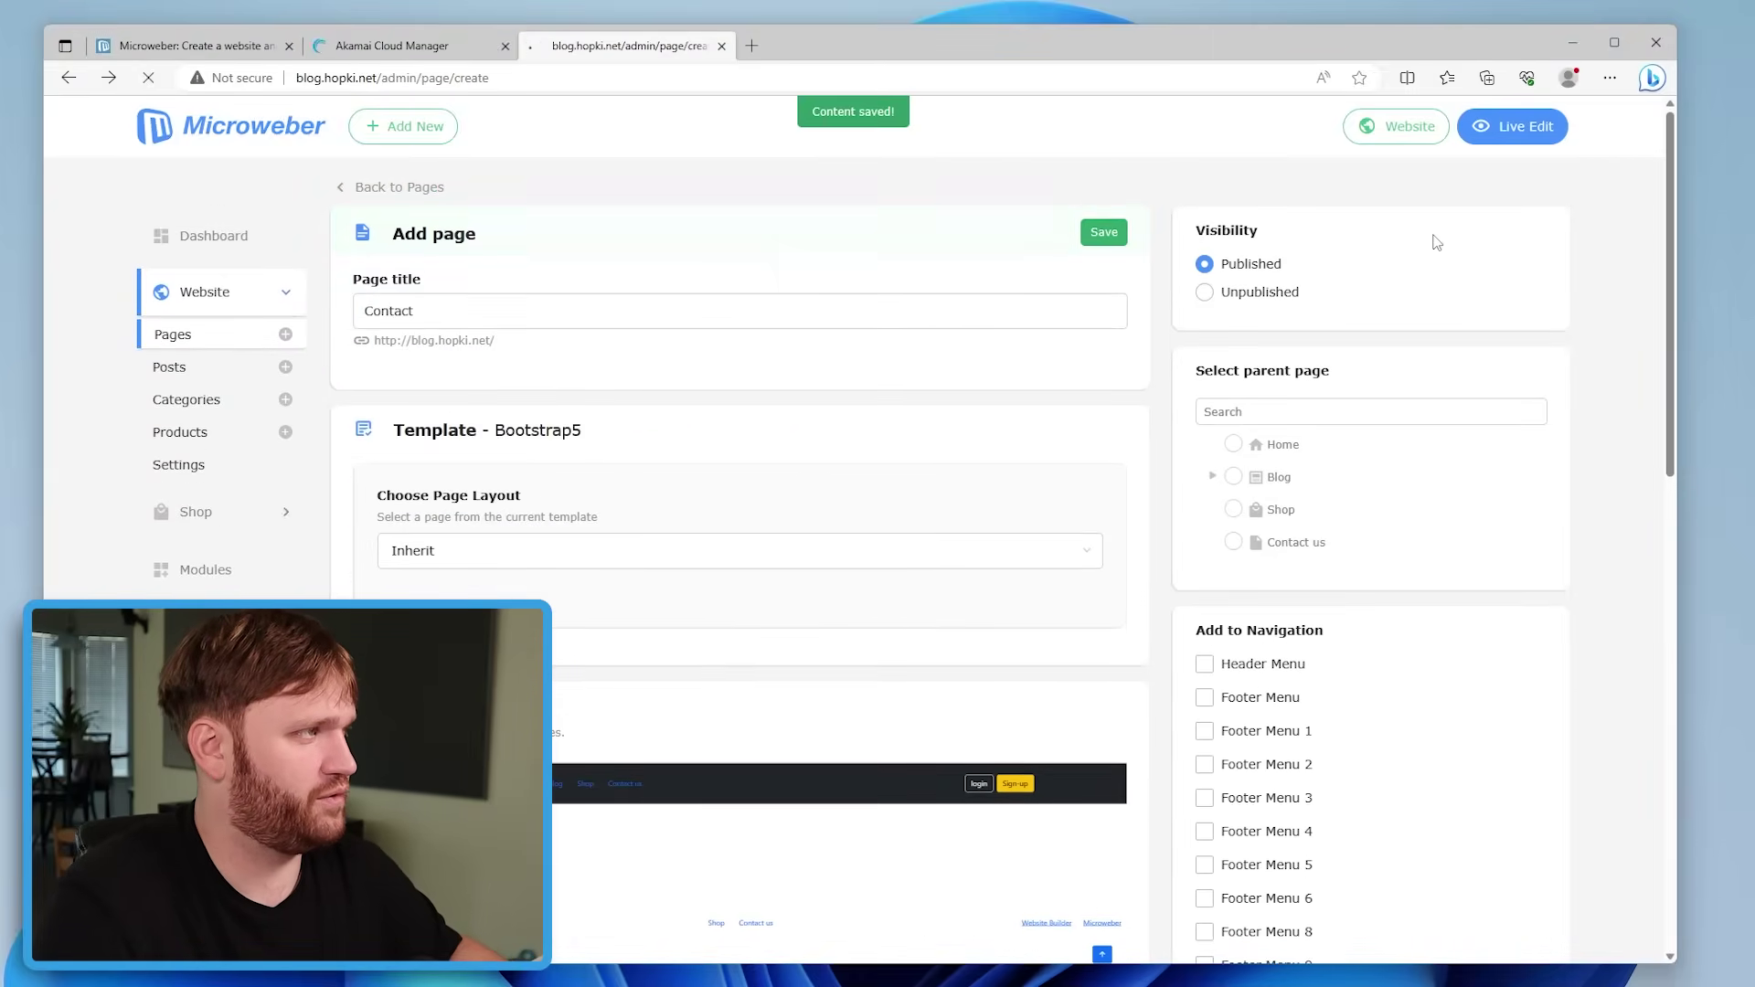
Open the Contact page in Live Edit and drag a Contact form module into its empty section
left_click(1508, 126)
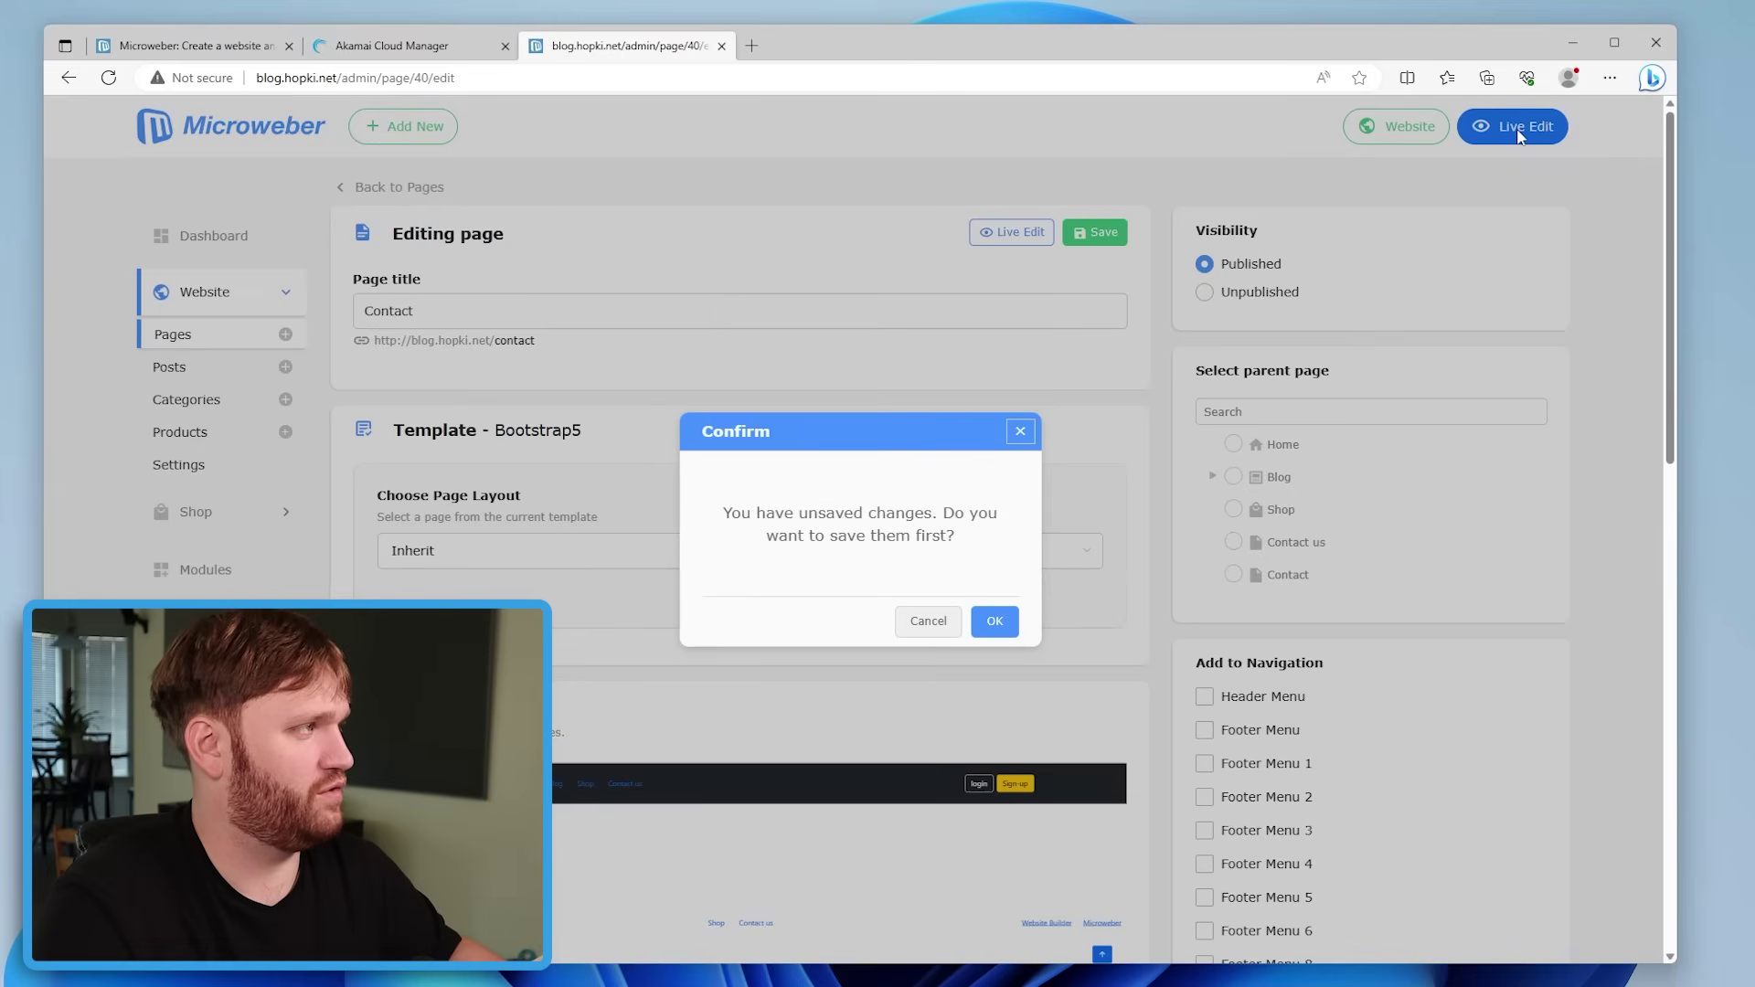
left_click(996, 621)
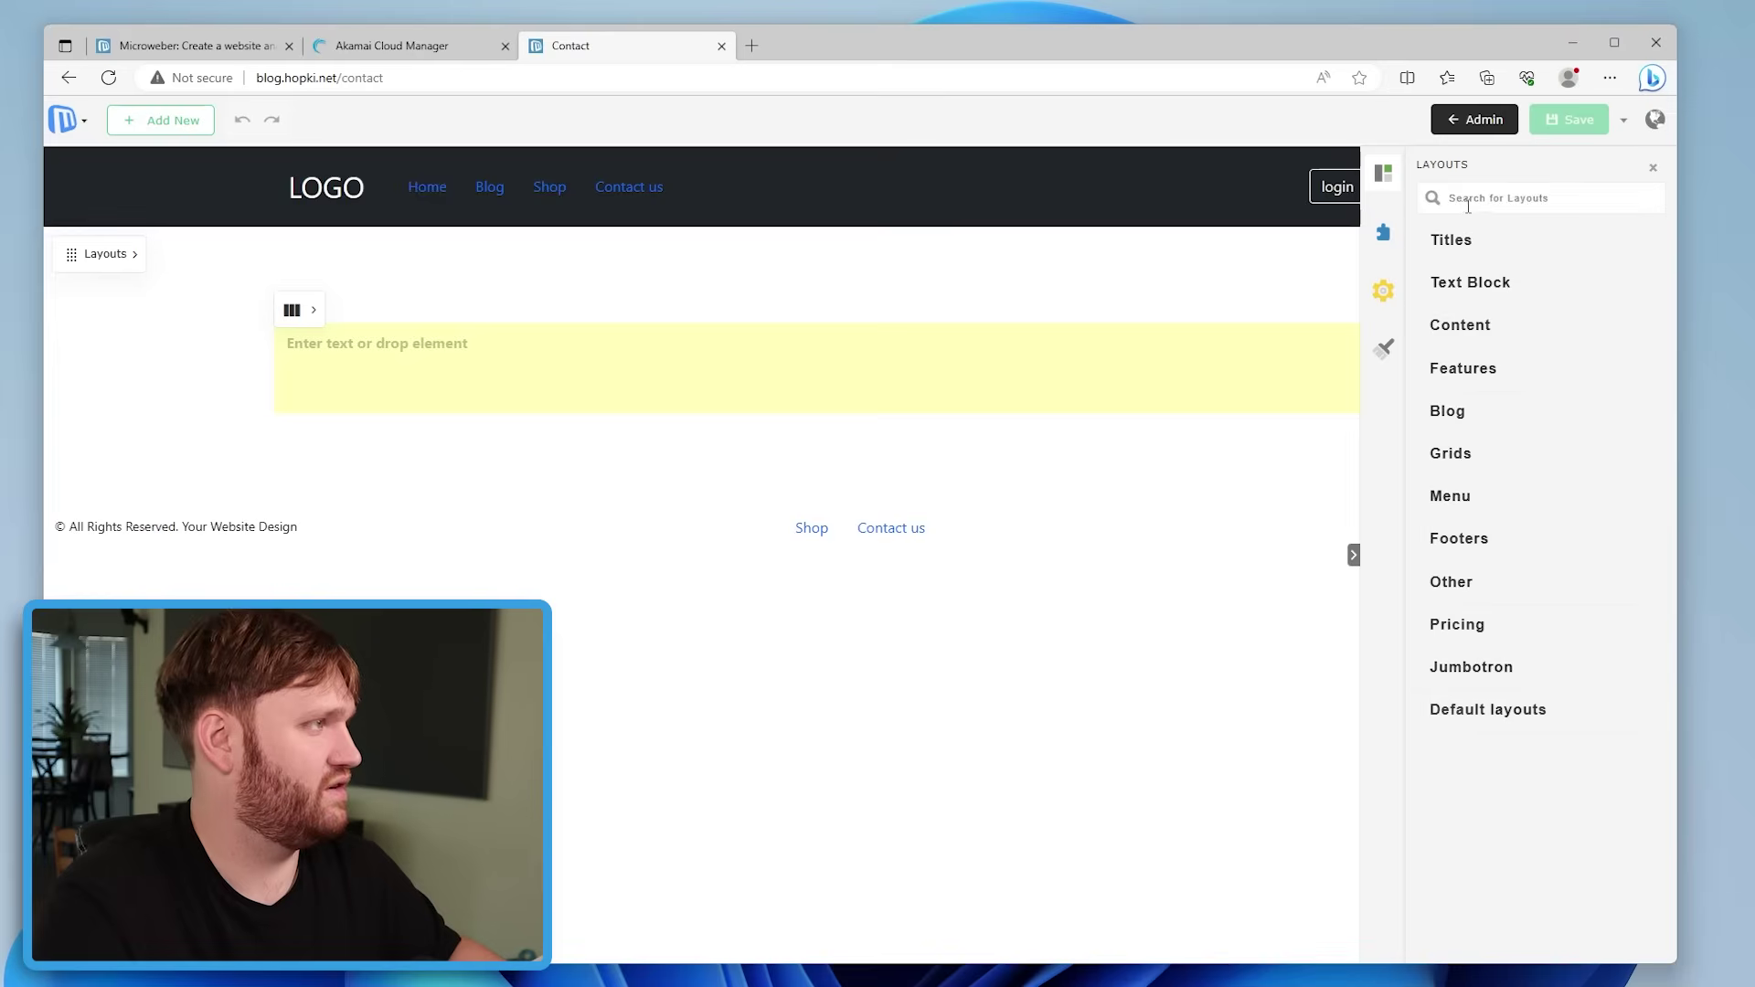
left_click(1468, 207)
type("cont")
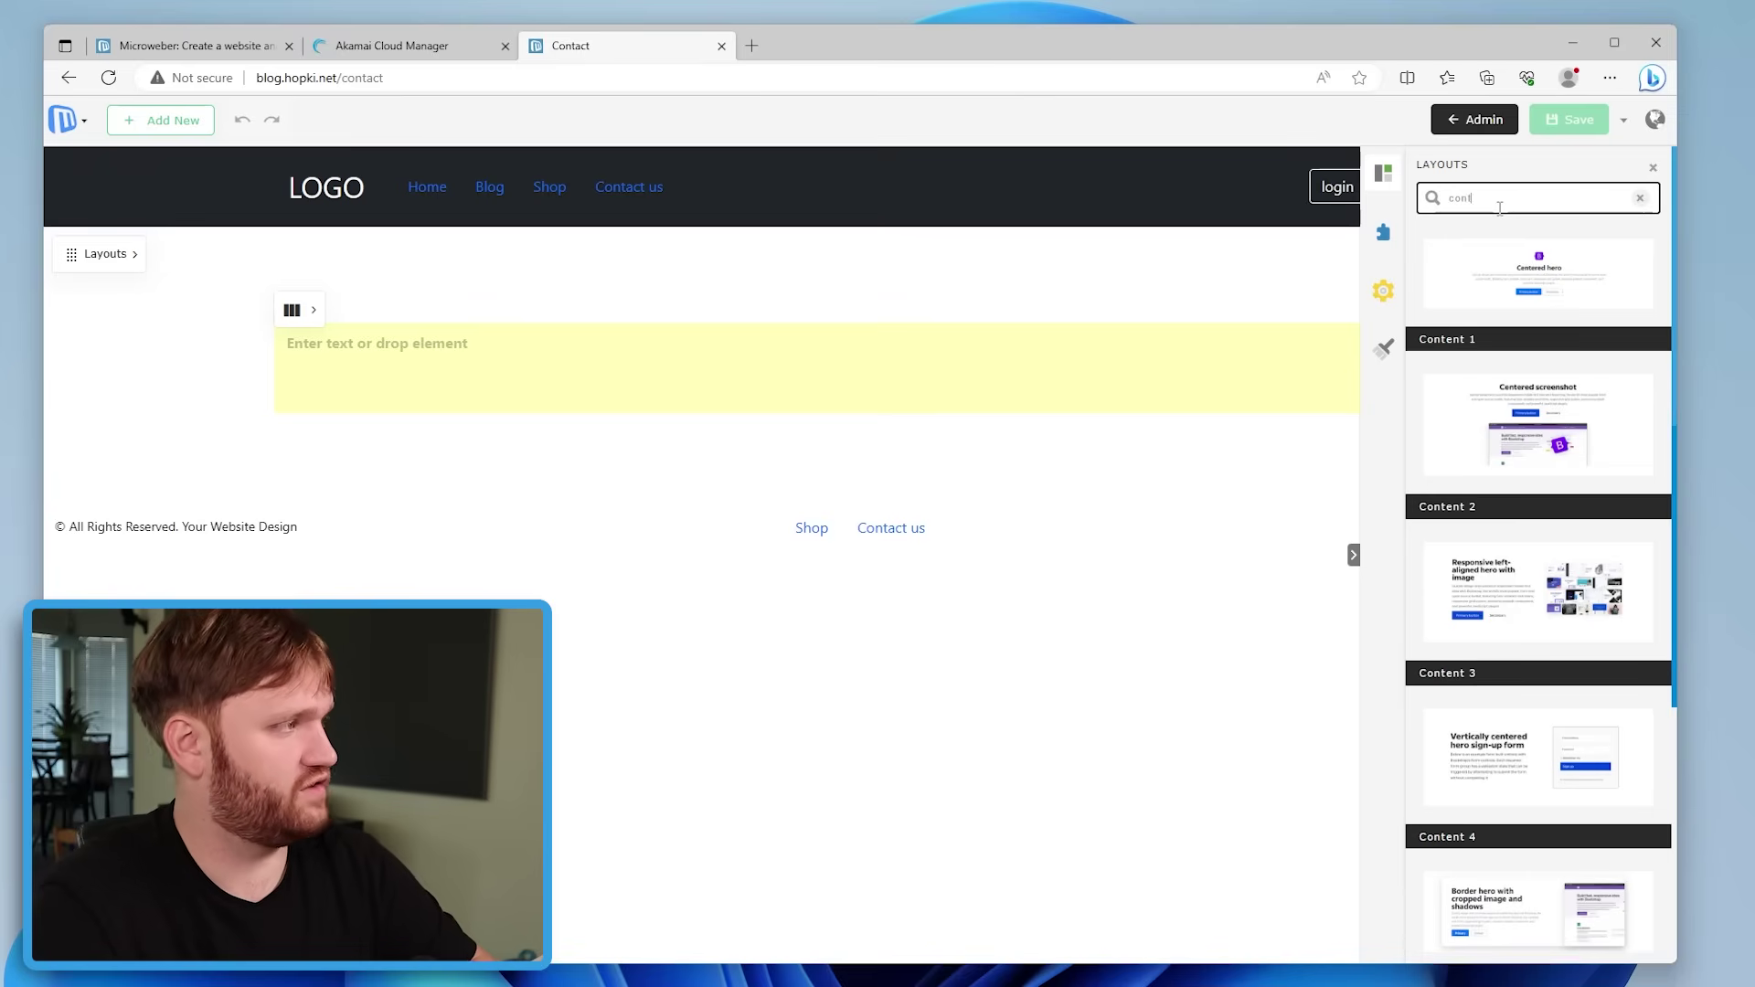
type("a")
key("BackSpace")
key("BackSpace")
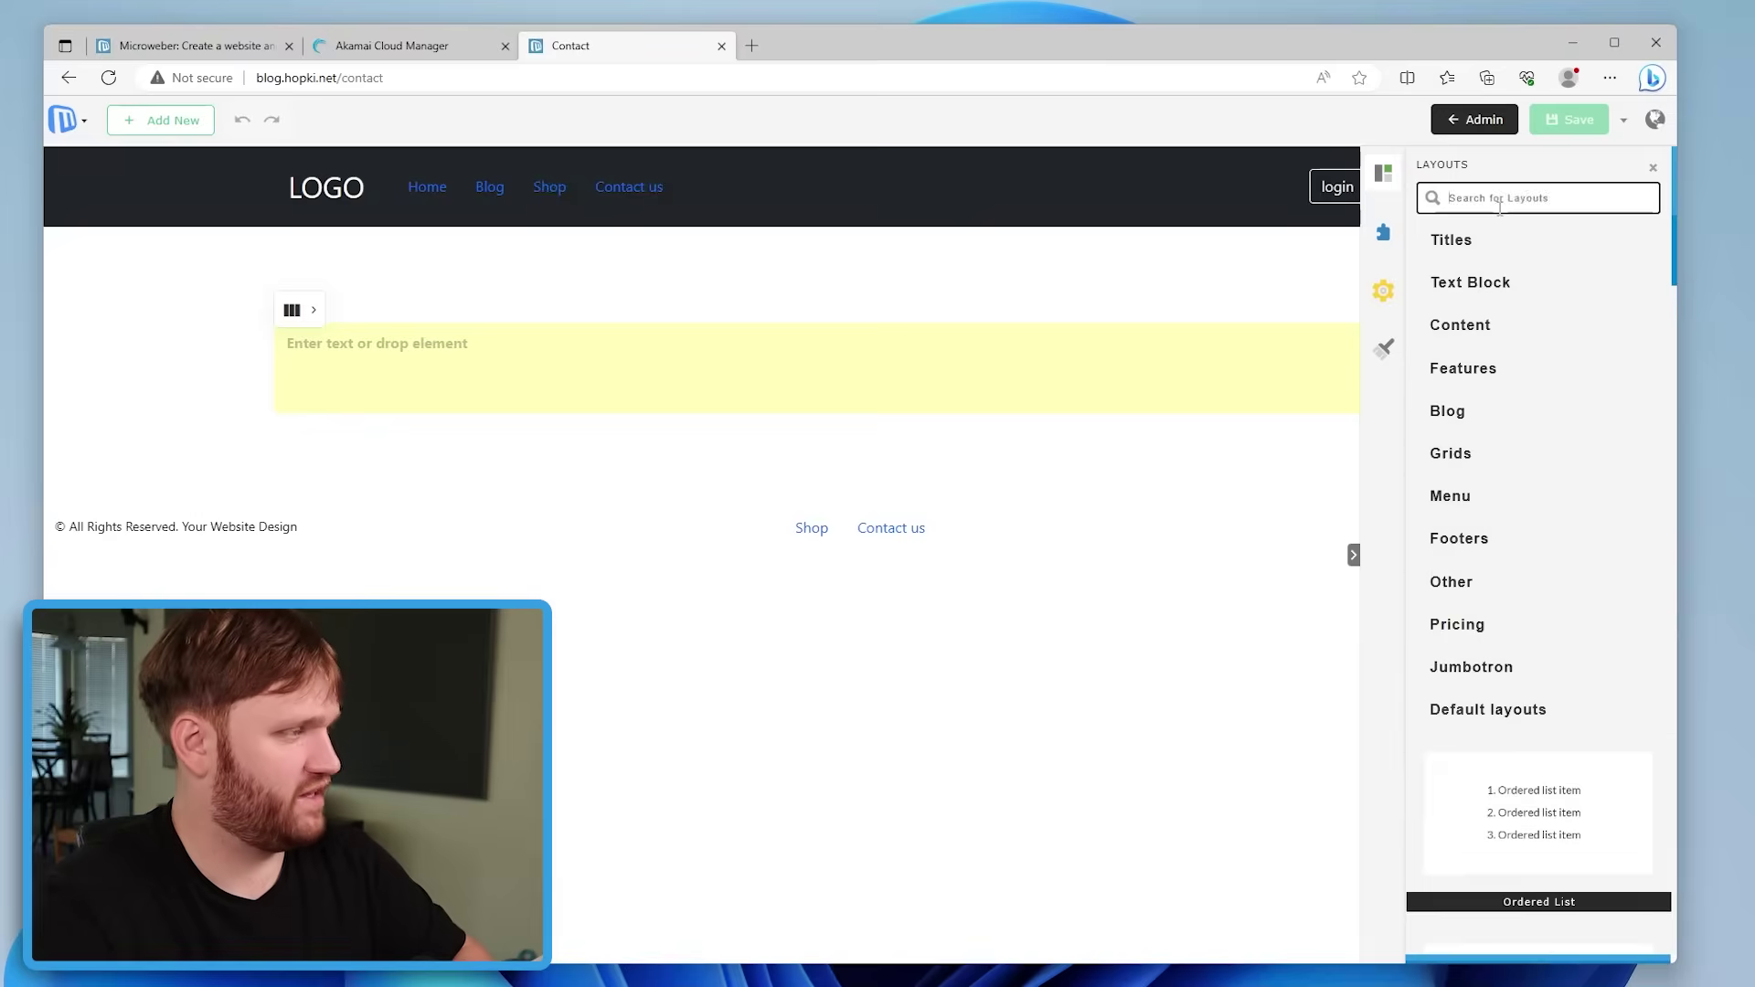
left_click(1384, 234)
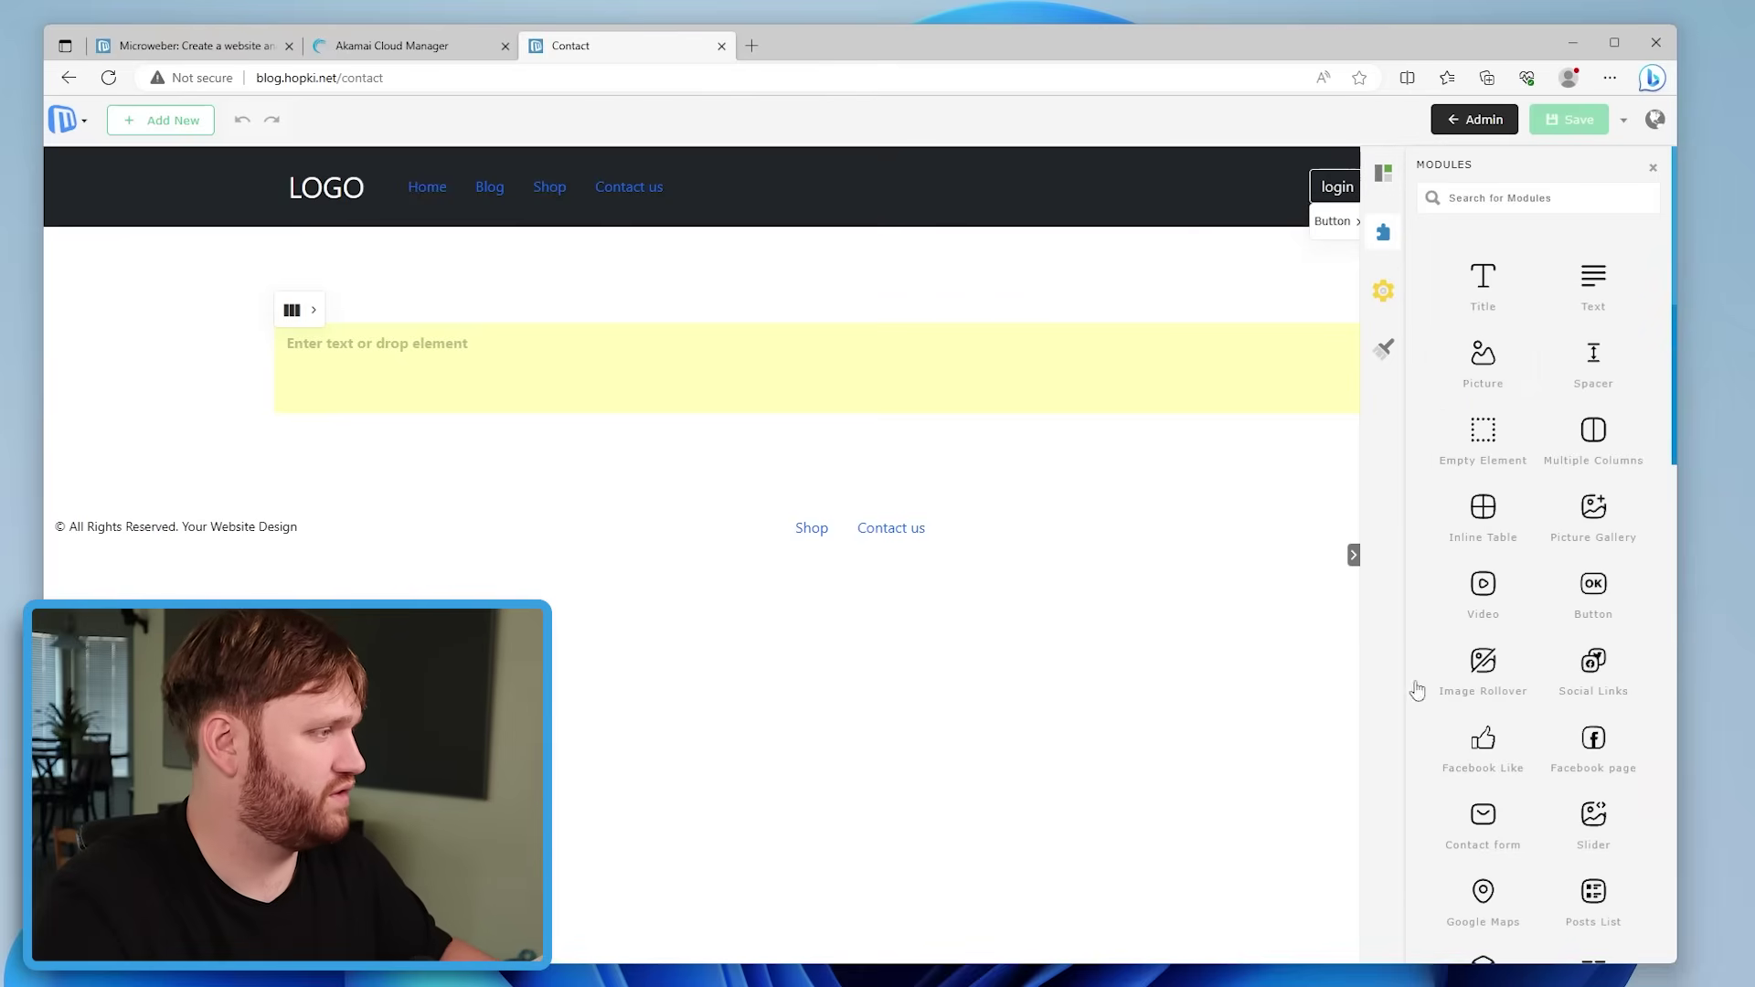
left_click_drag(1332, 779, 683, 365)
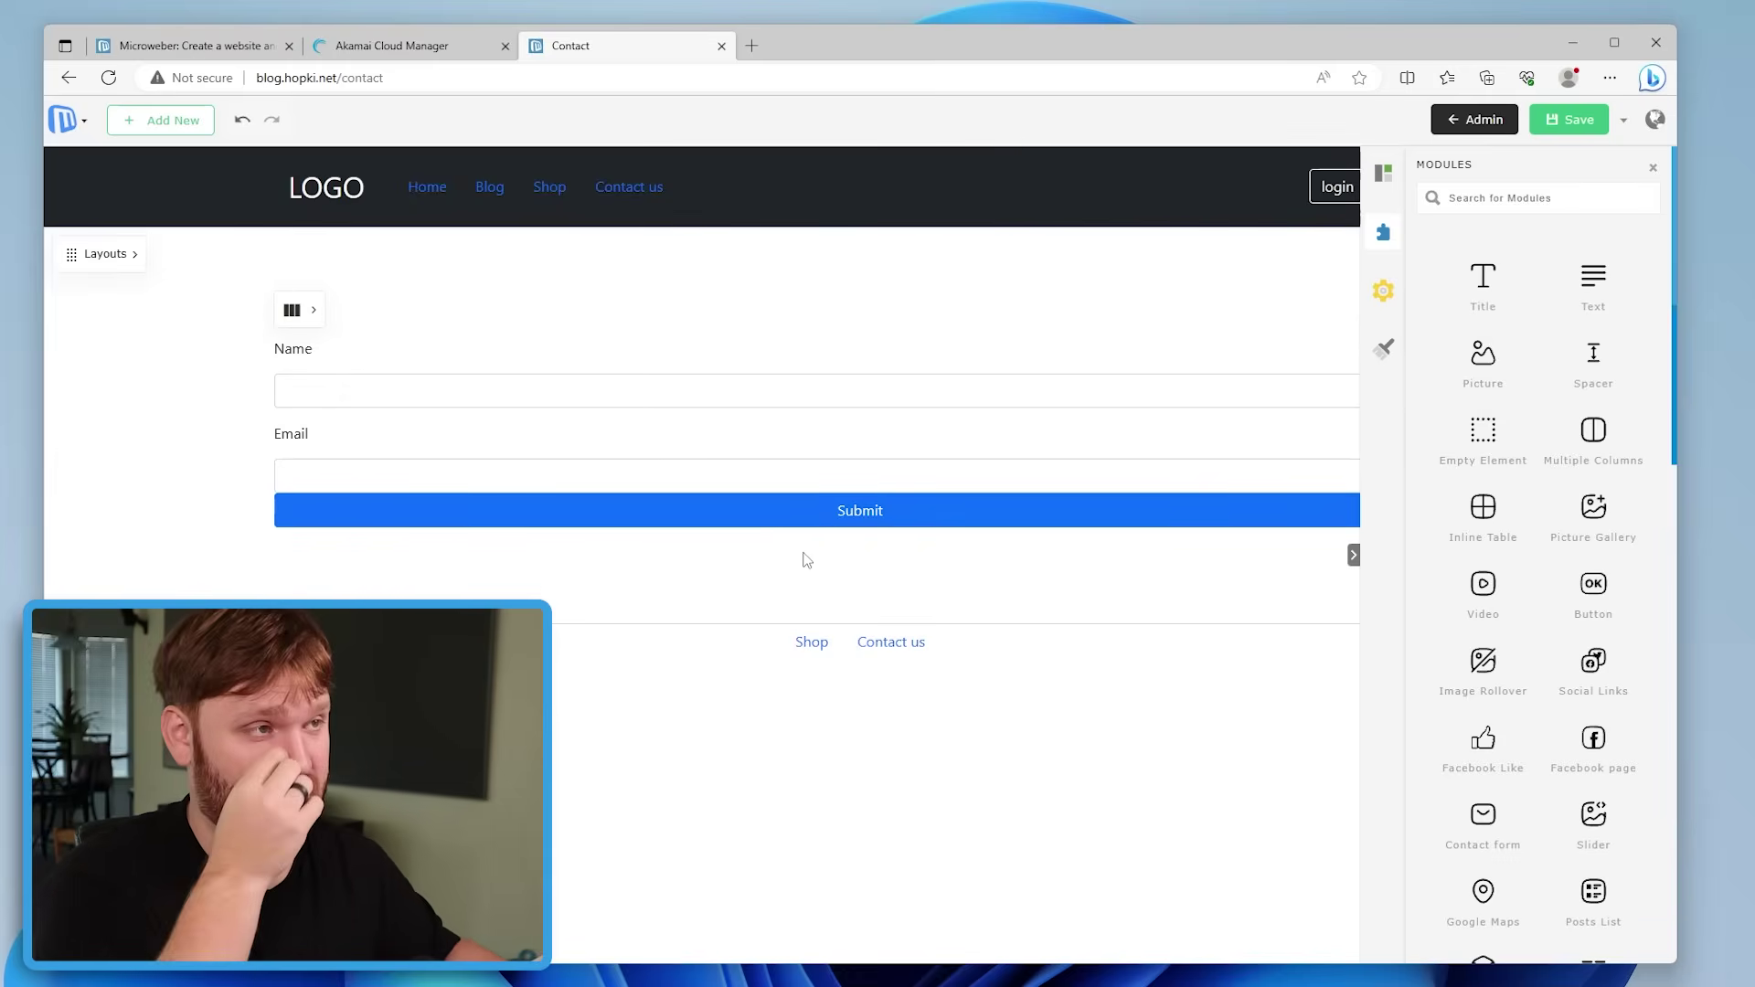
Leave the Contact page editor without saving and view the blog posts and categories
left_click(1503, 119)
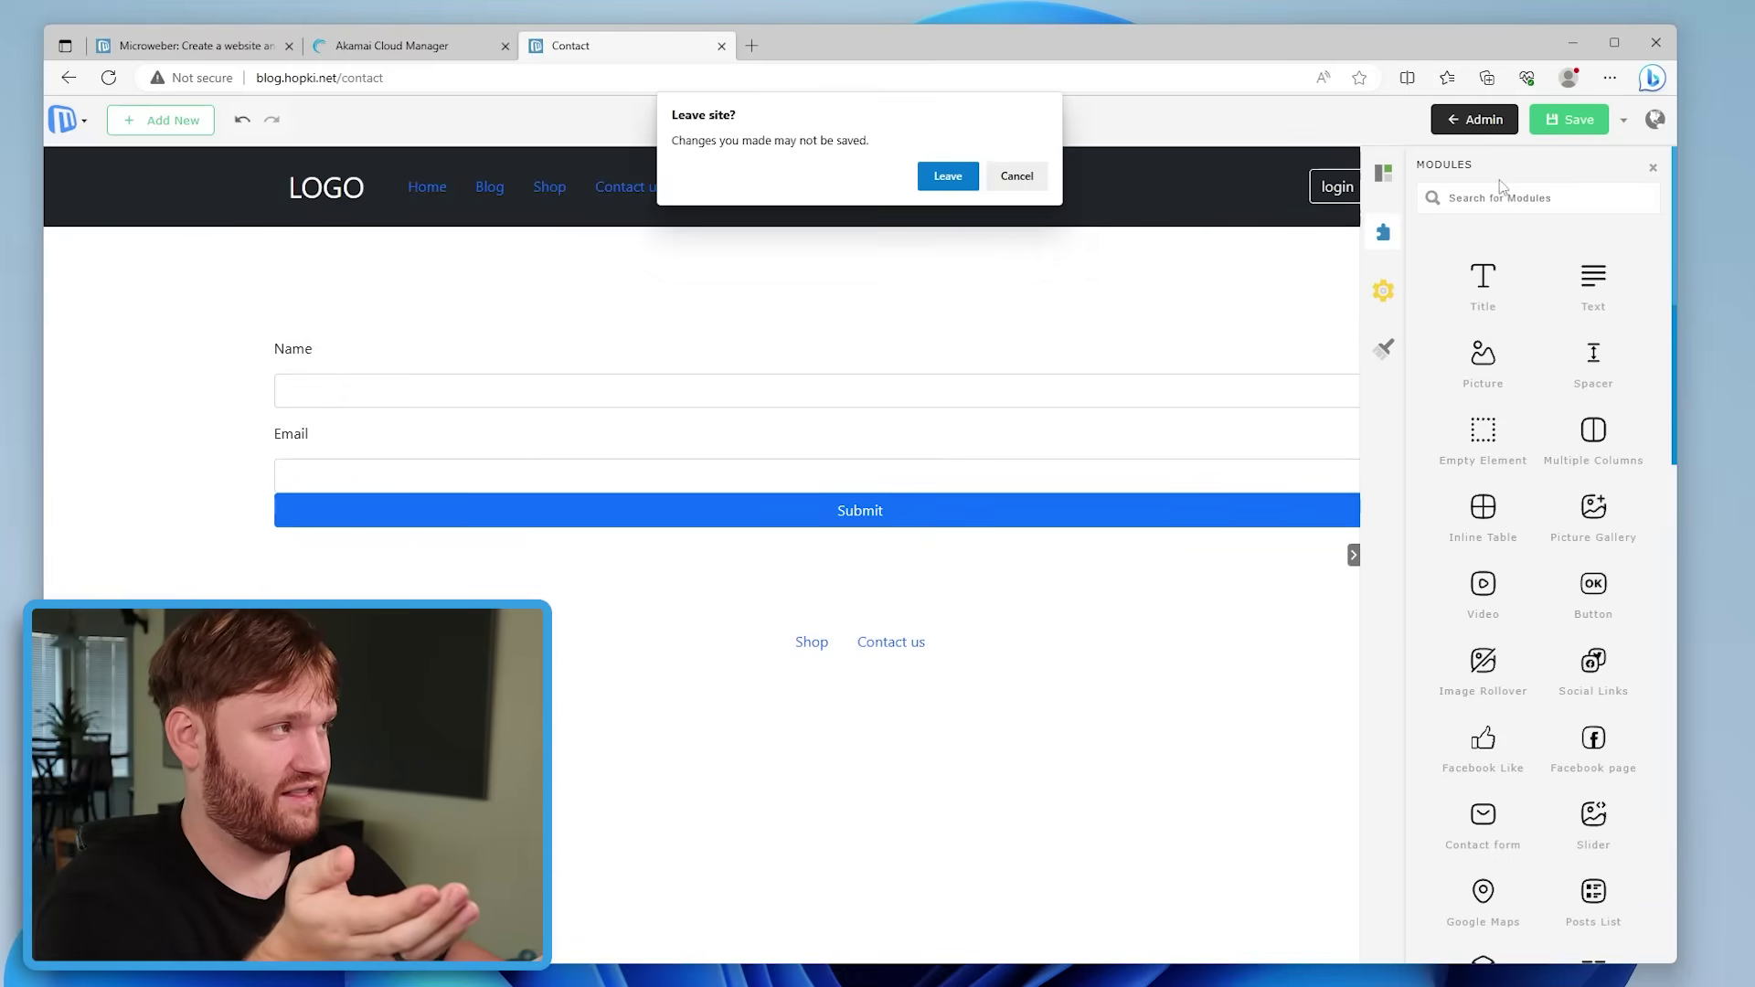
left_click(946, 177)
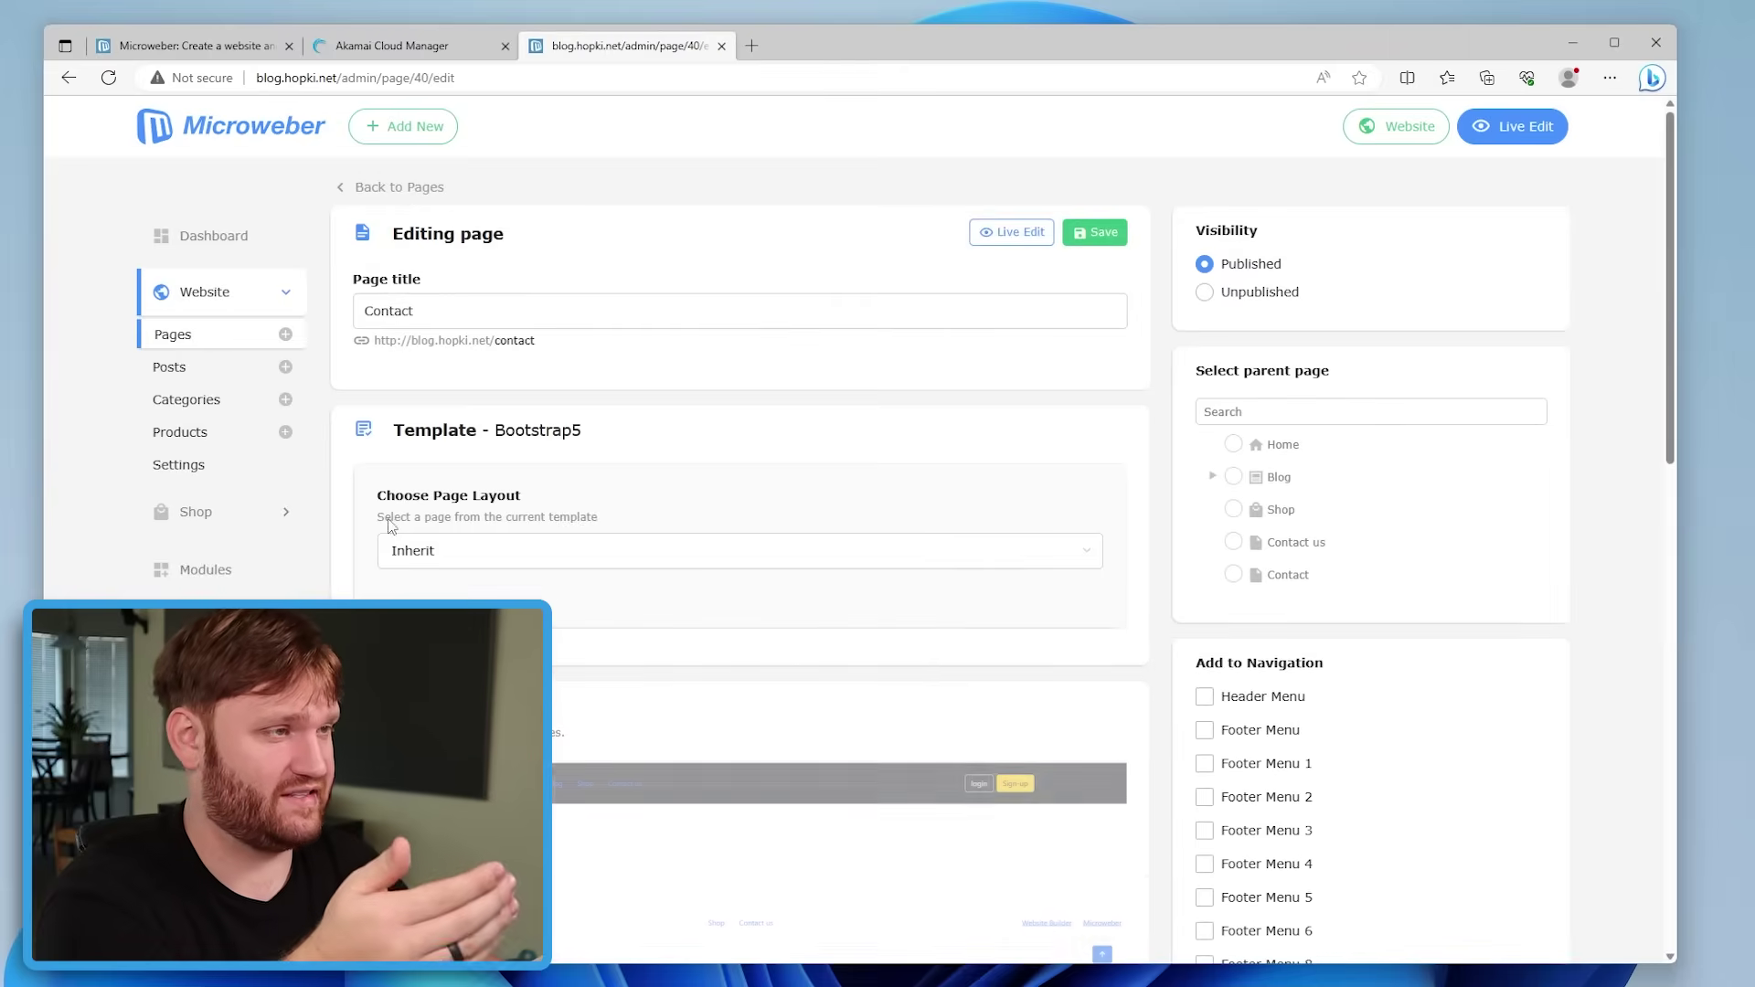
left_click(227, 370)
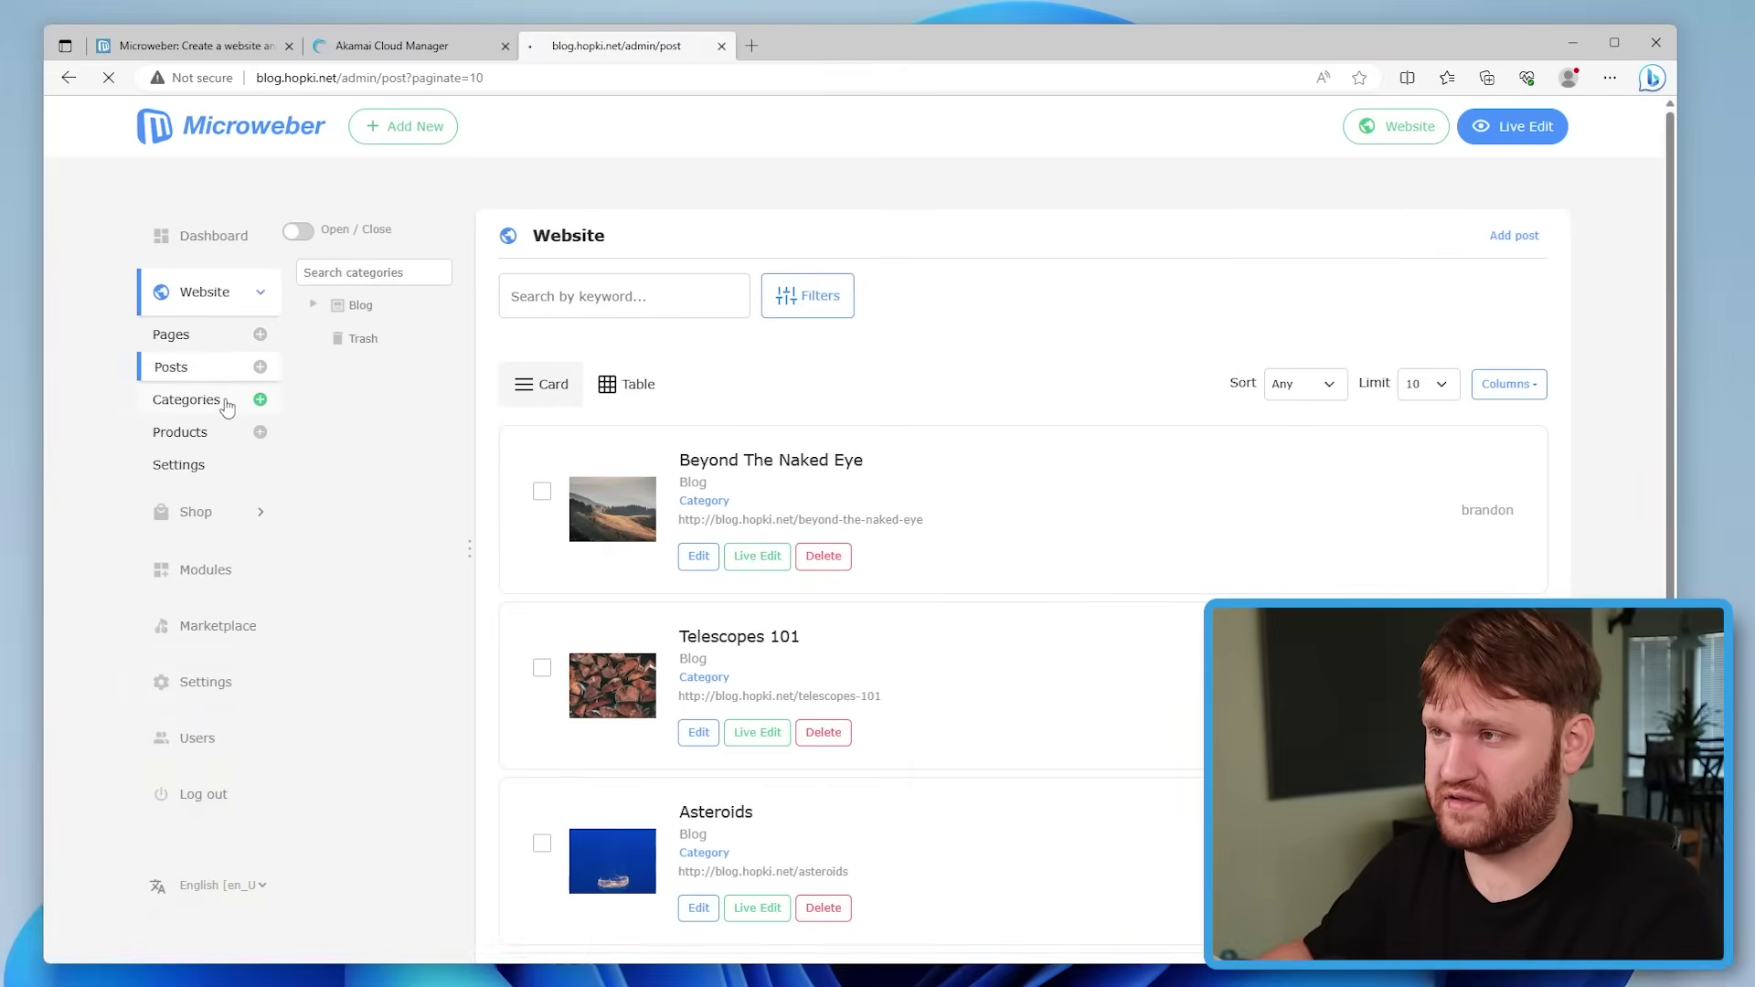
left_click(227, 402)
Open the first product from the Products list and scroll through its edit page
left_click(226, 448)
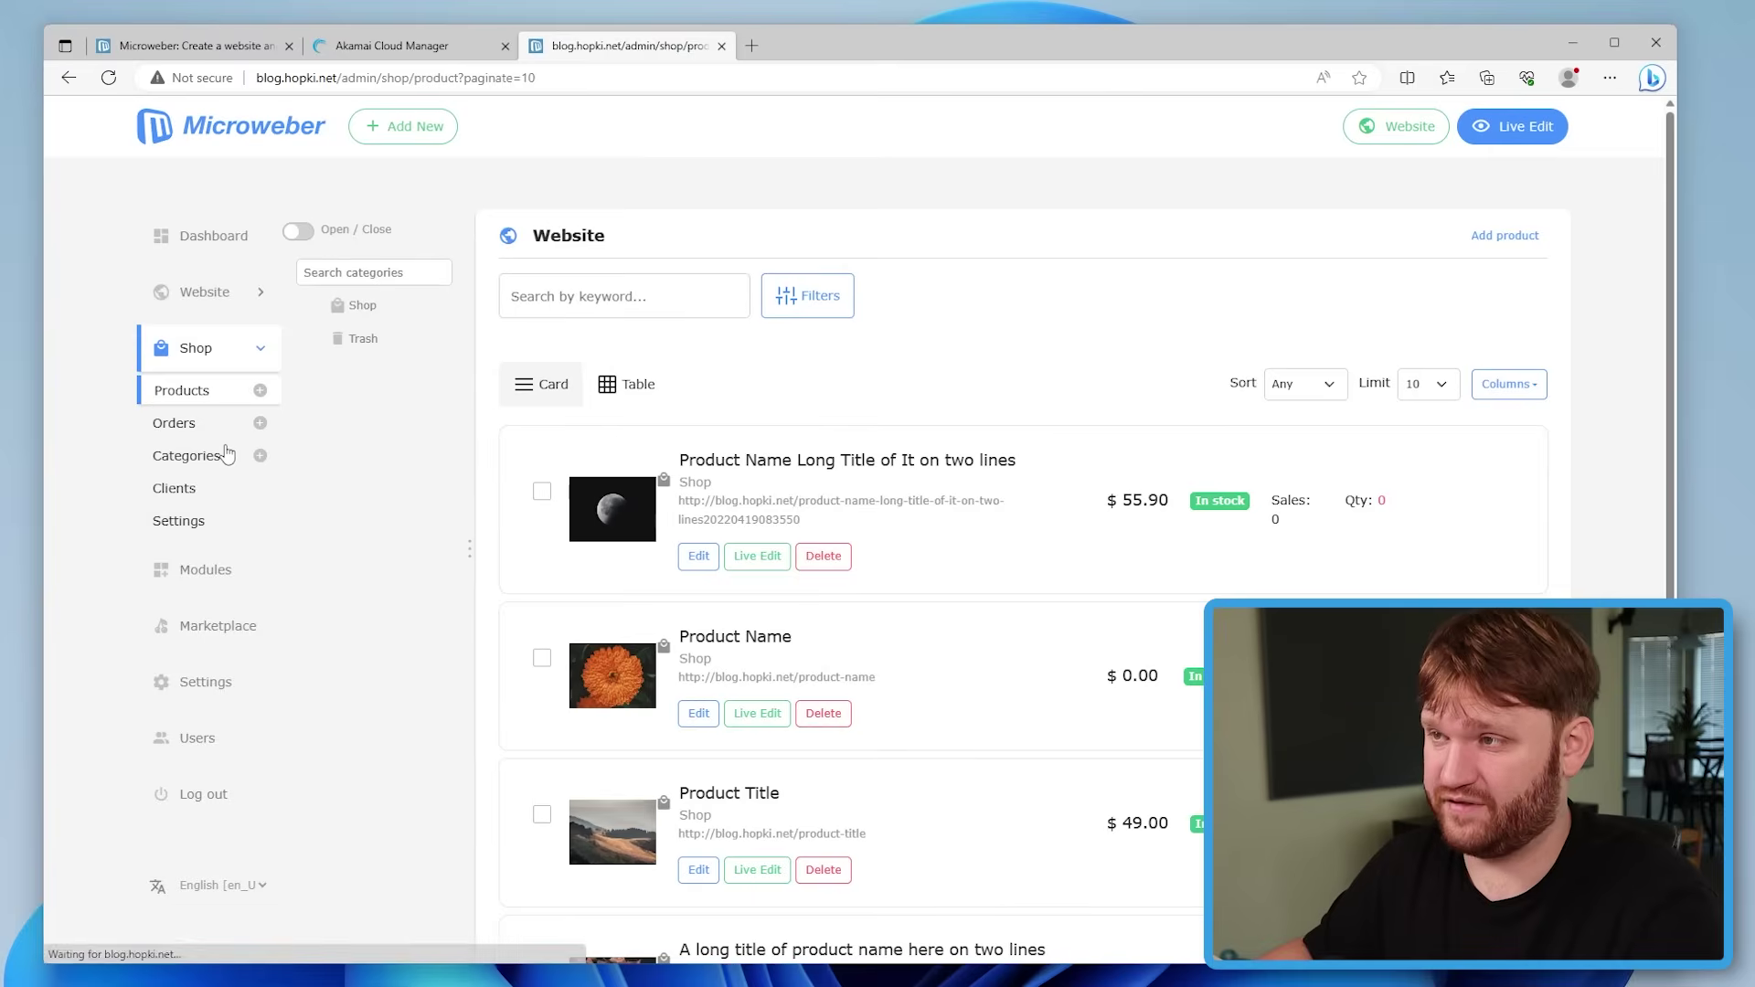
scroll(1149, 482, "down", 2)
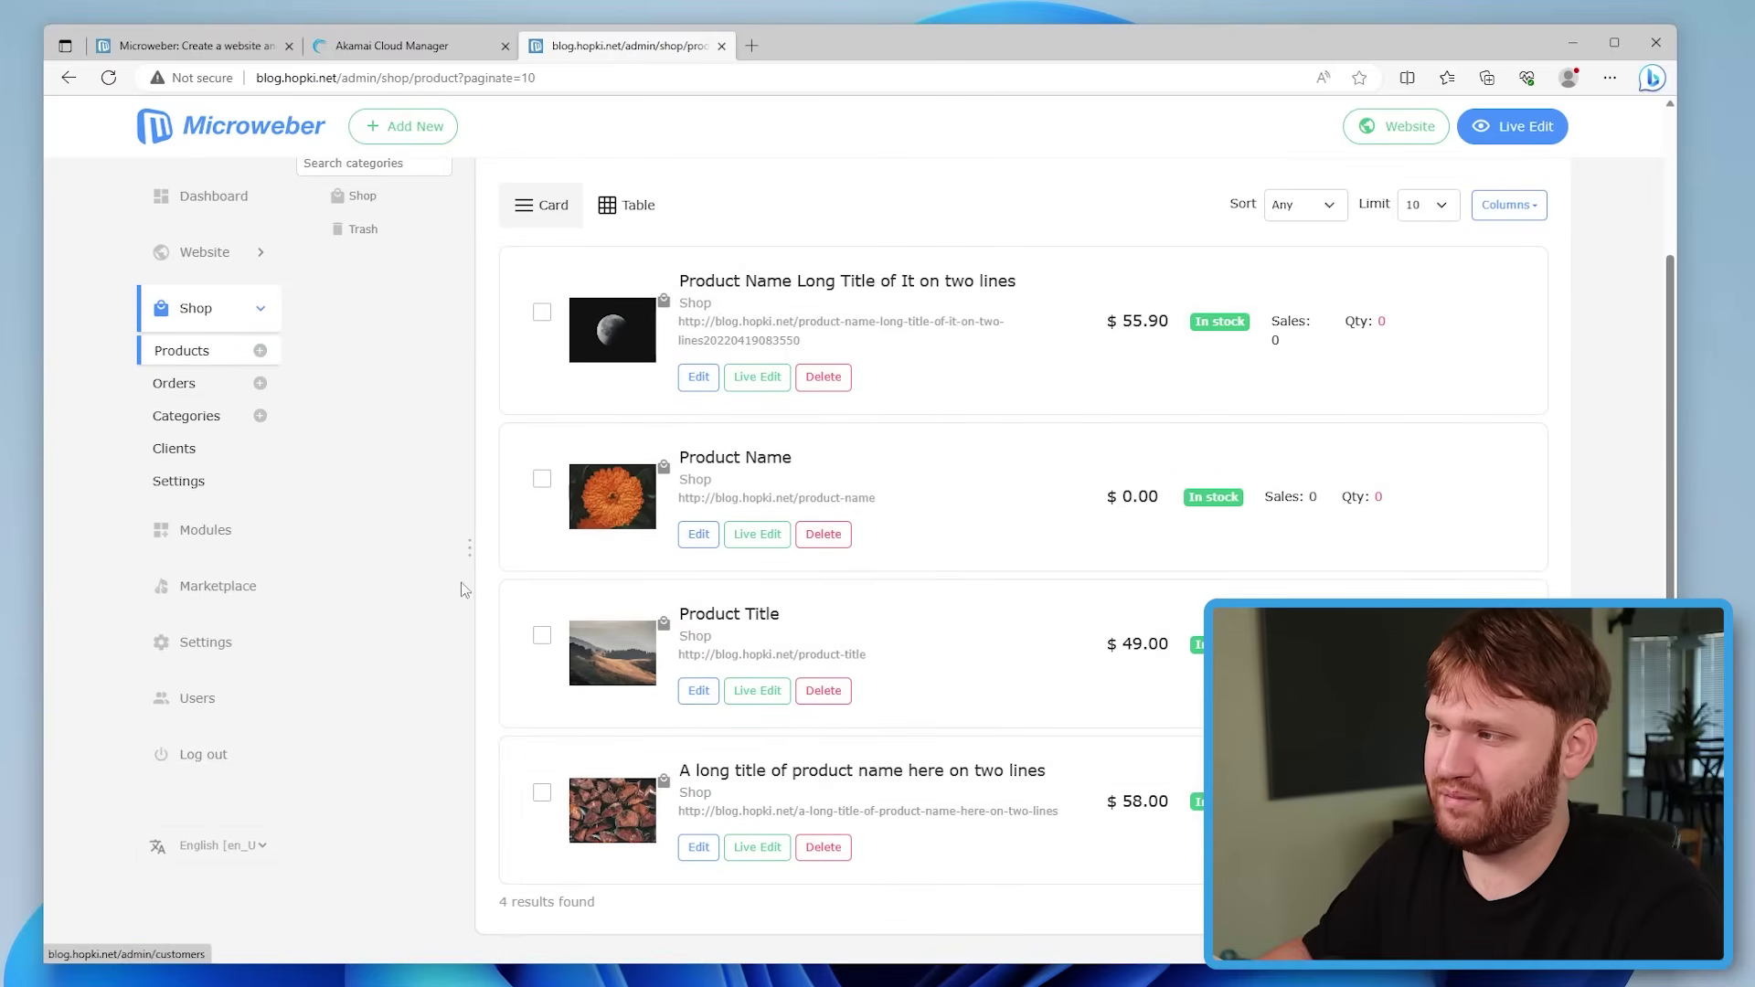
left_click(717, 393)
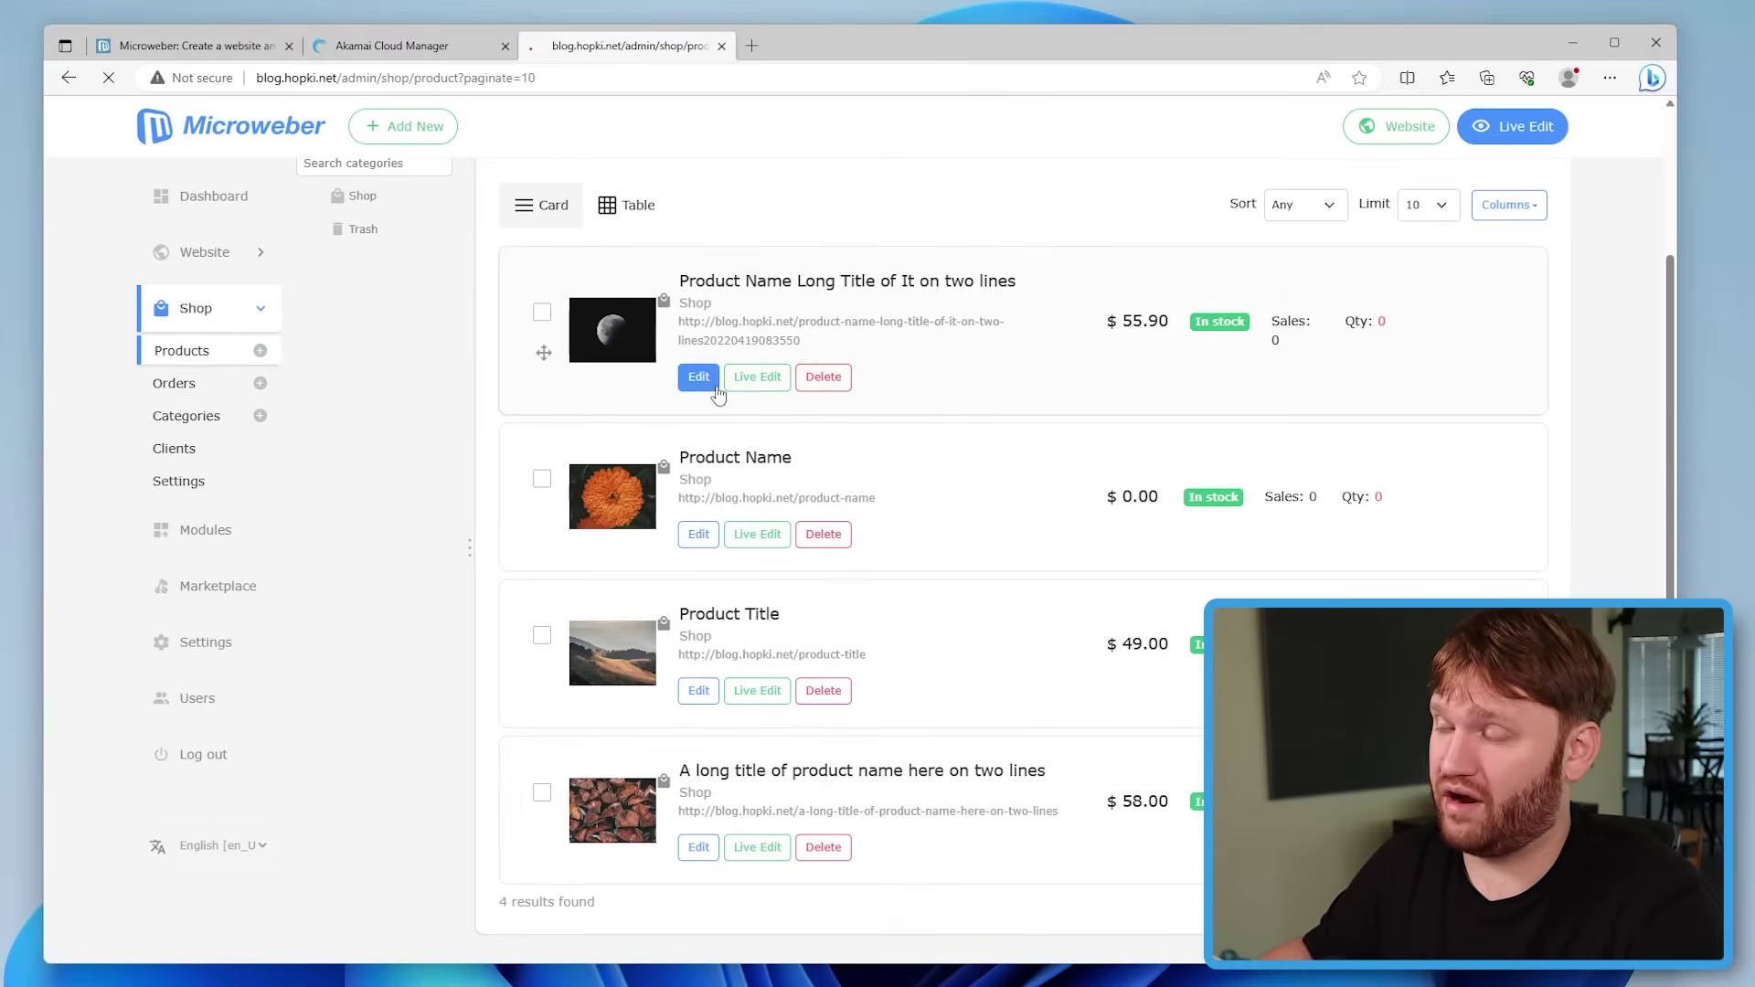
scroll(659, 462, "down", 3)
scroll(659, 461, "down", 2)
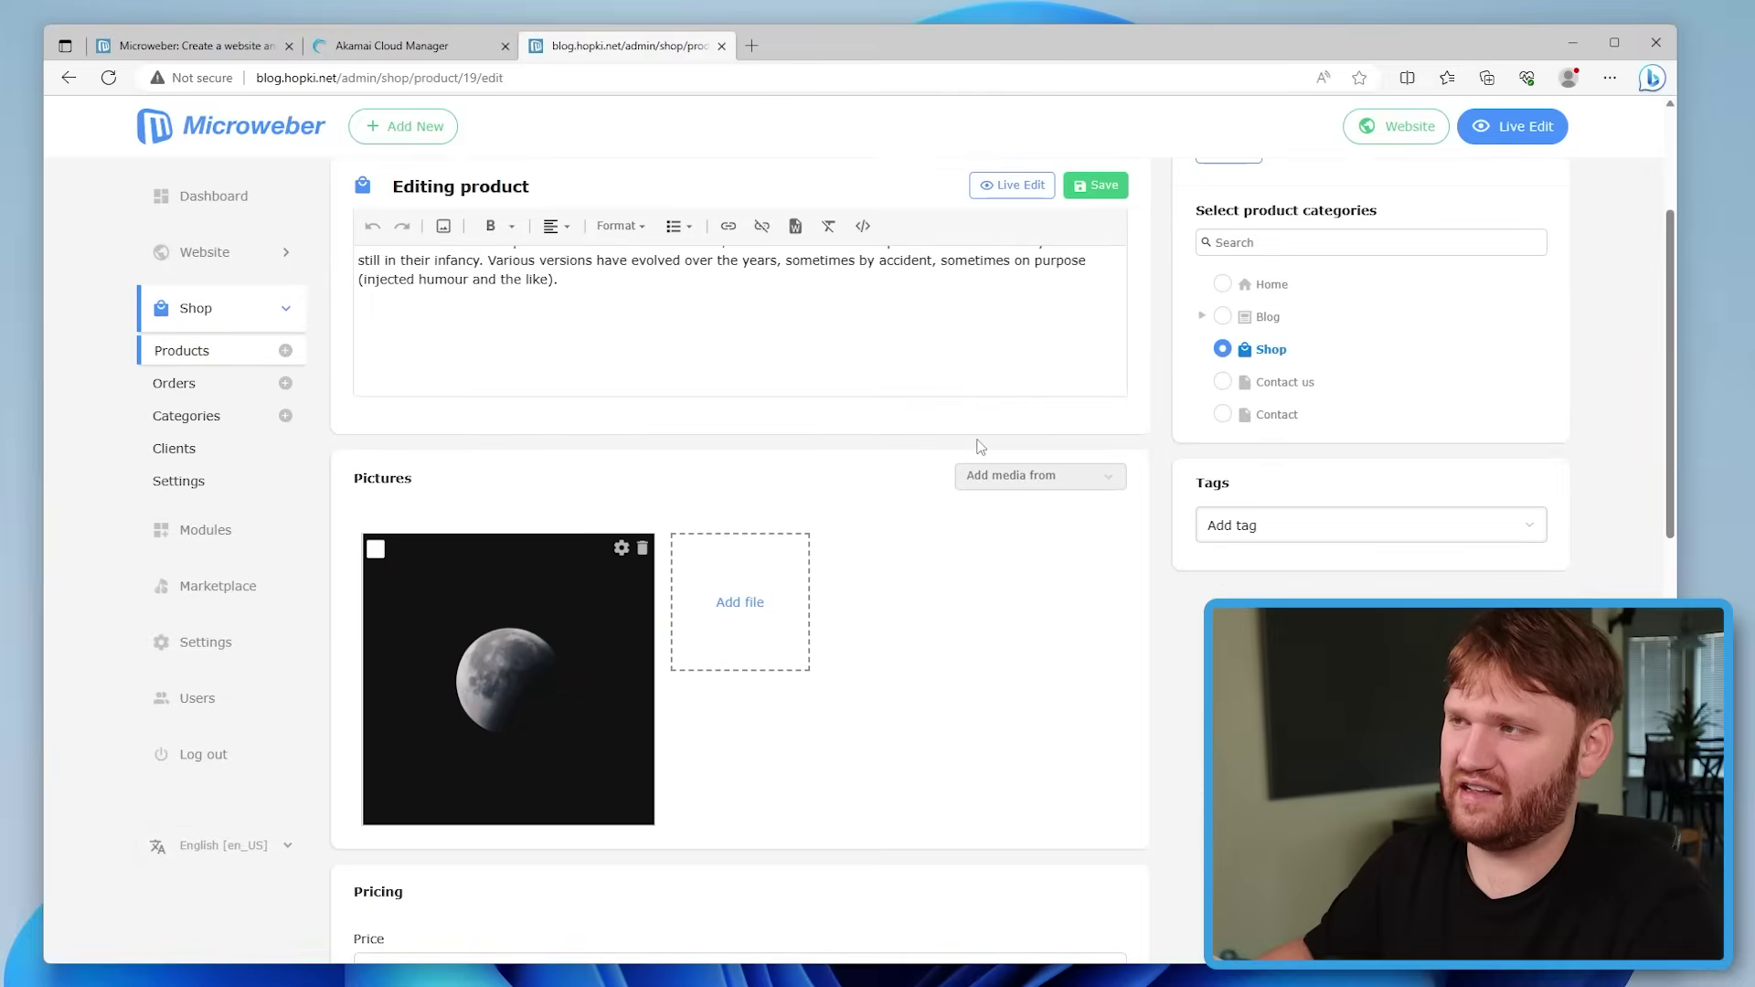
scroll(911, 427, "up", 4)
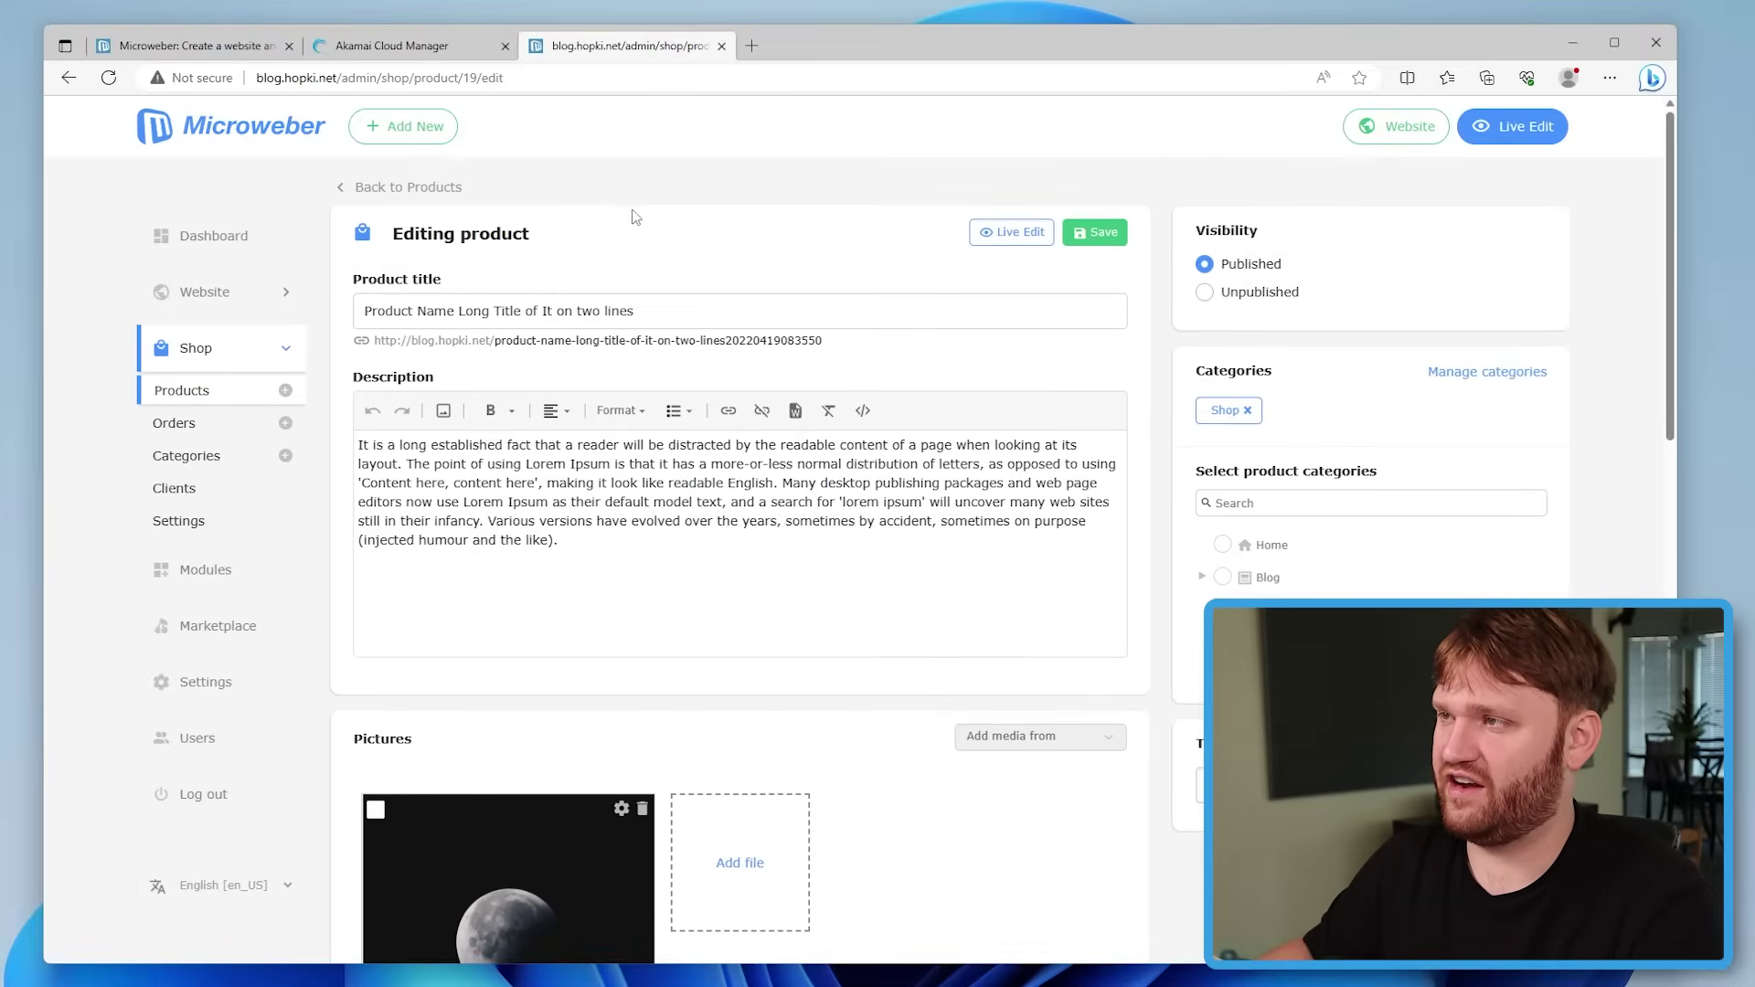
scroll(849, 624, "down", 5)
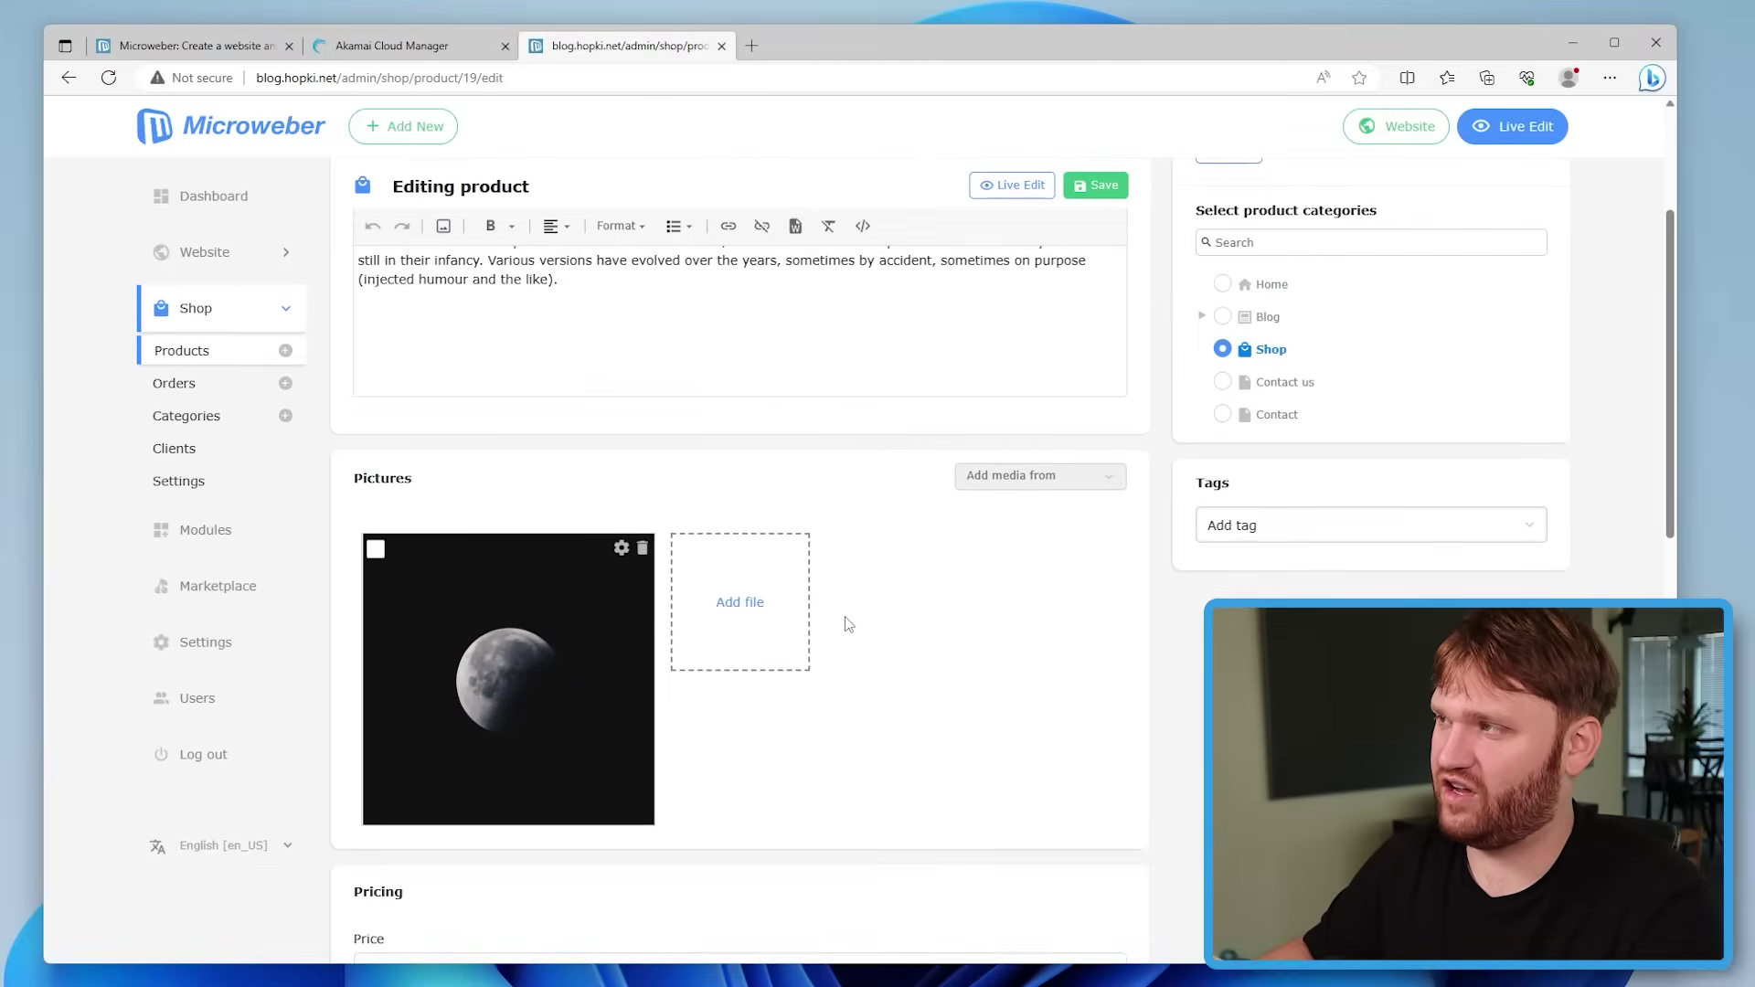
scroll(623, 530, "up", 5)
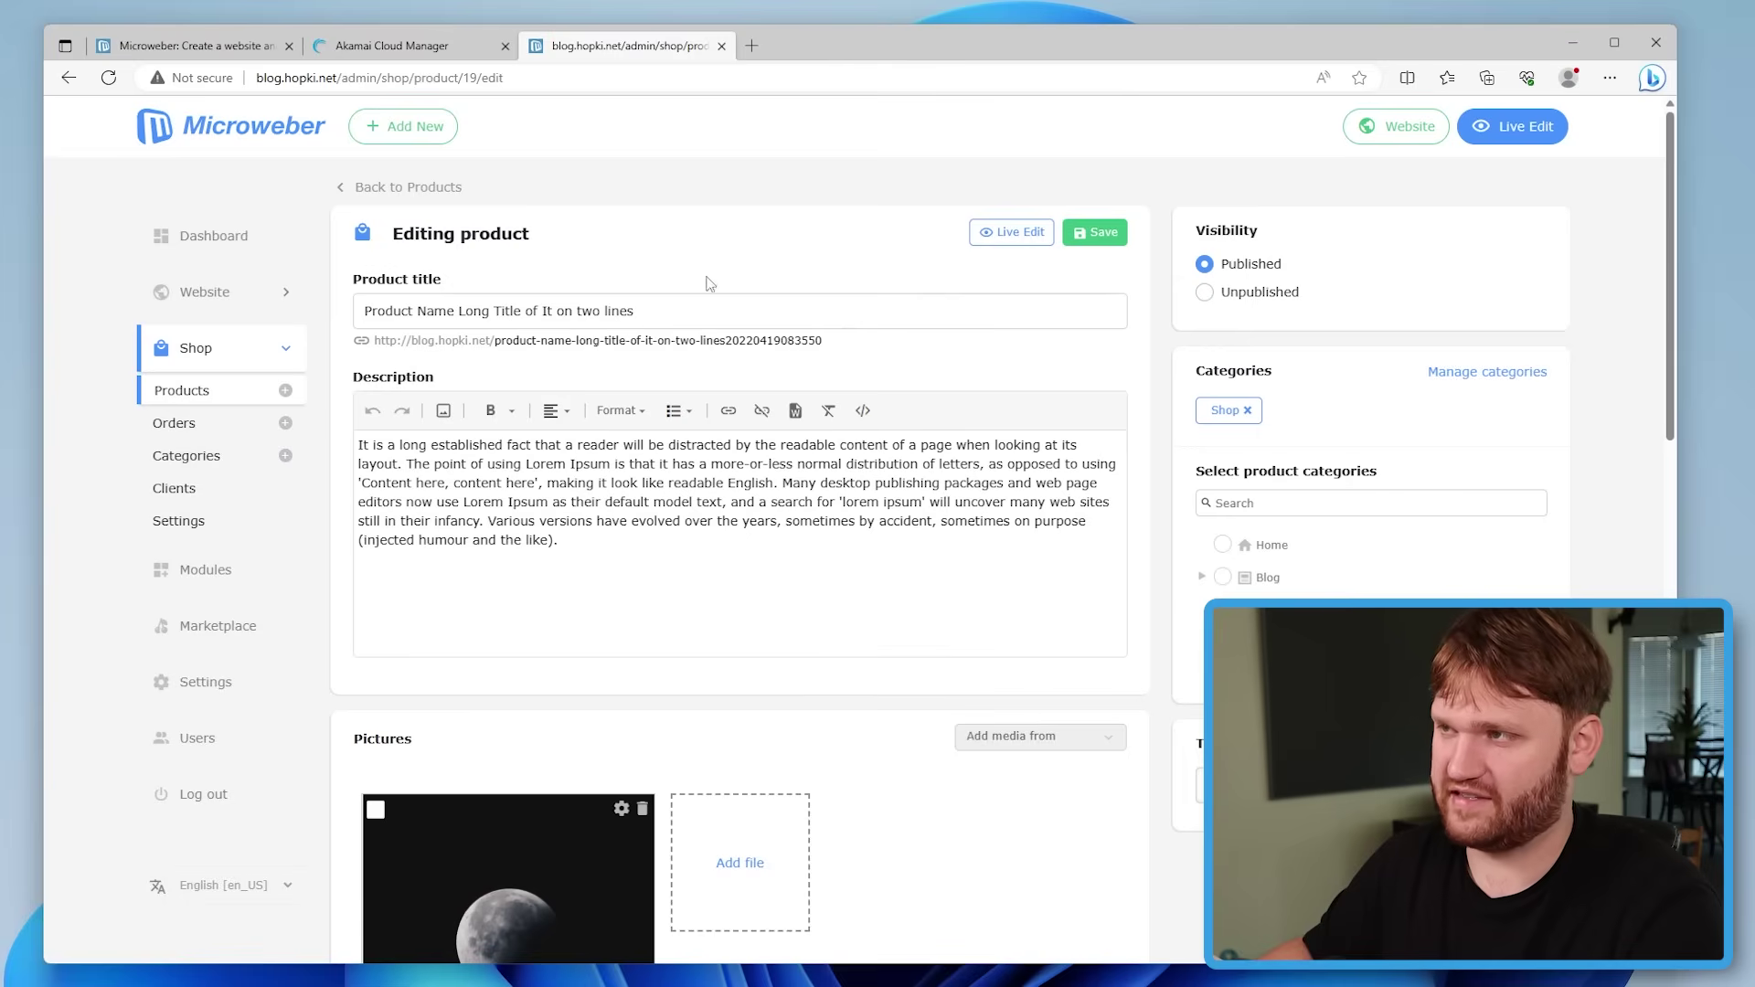
scroll(640, 383, "down", 9)
scroll(548, 411, "up", 8)
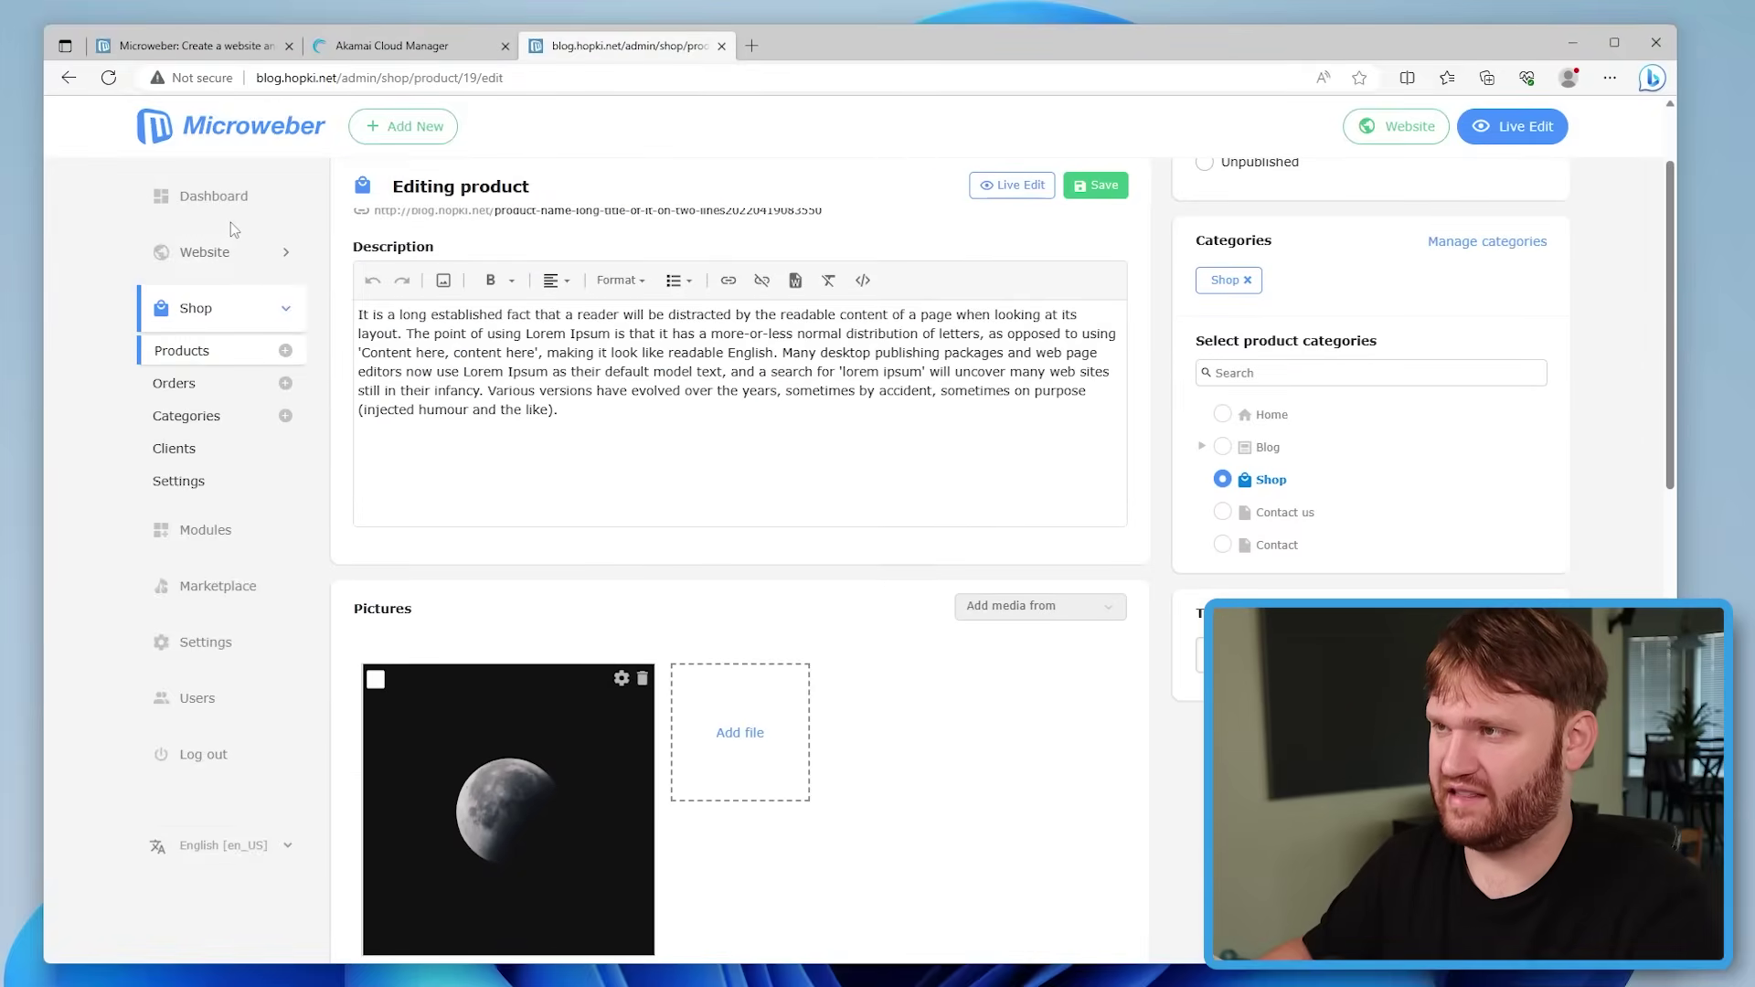
Open the Home page for editing from the Website pages list, then show the installed modules
left_click(242, 251)
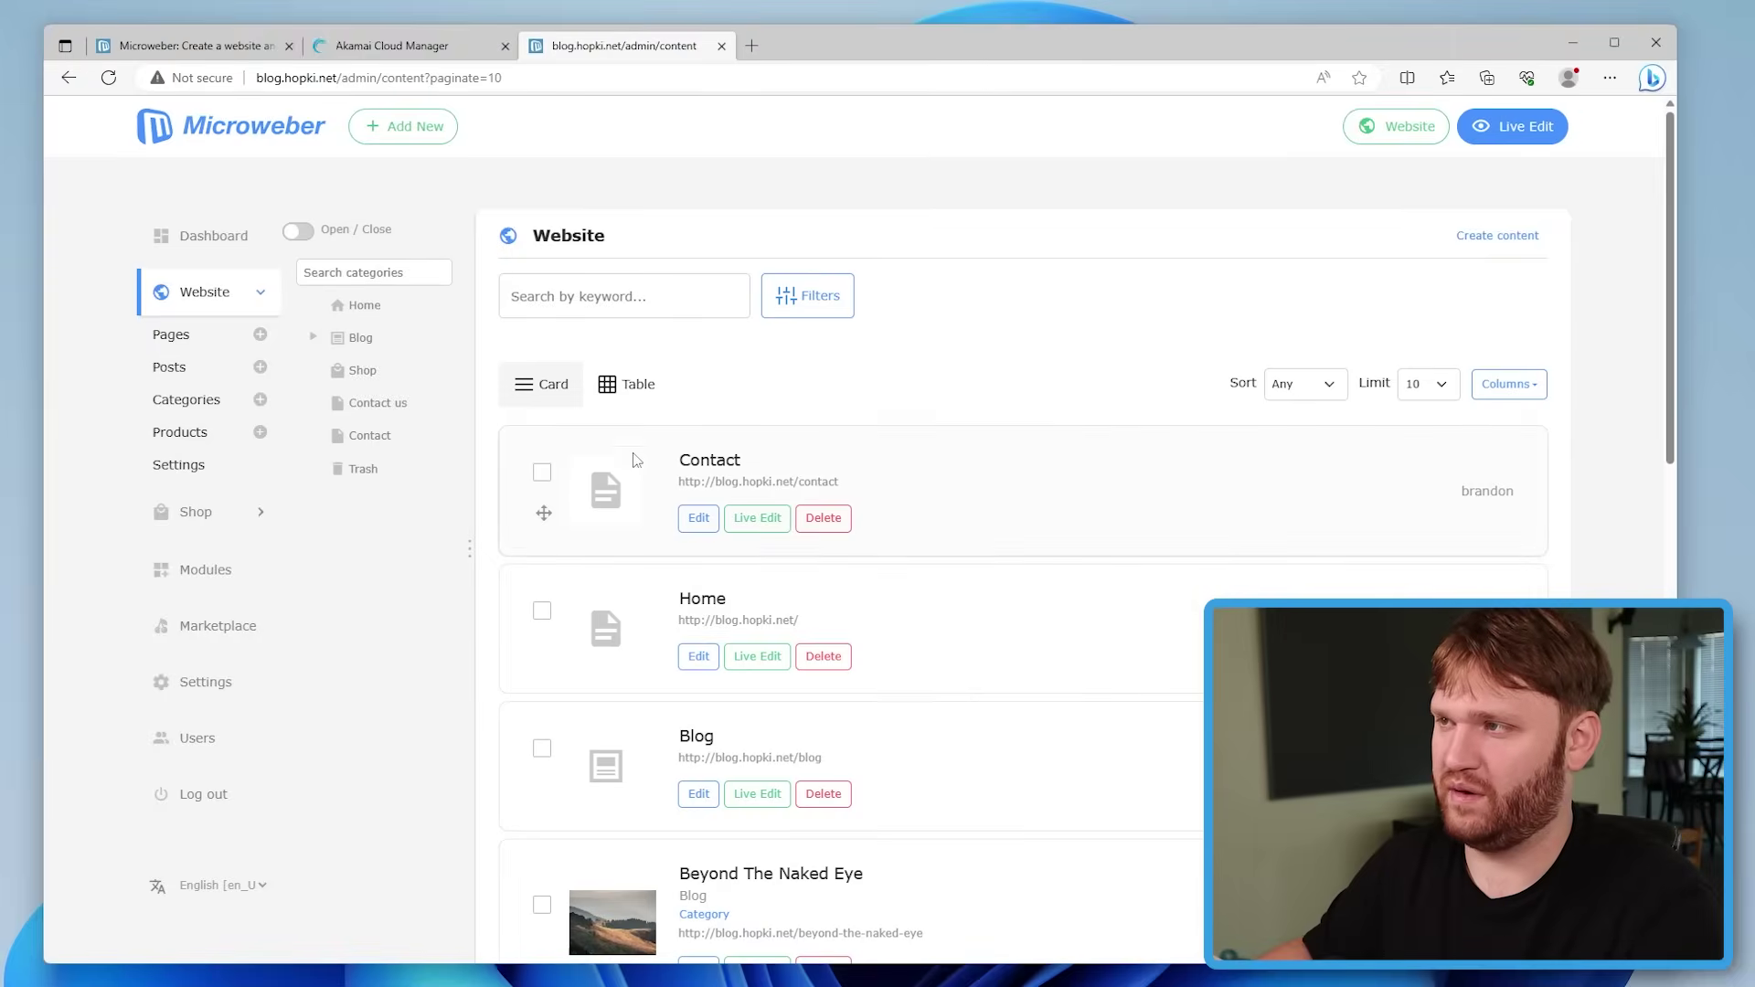
left_click(694, 657)
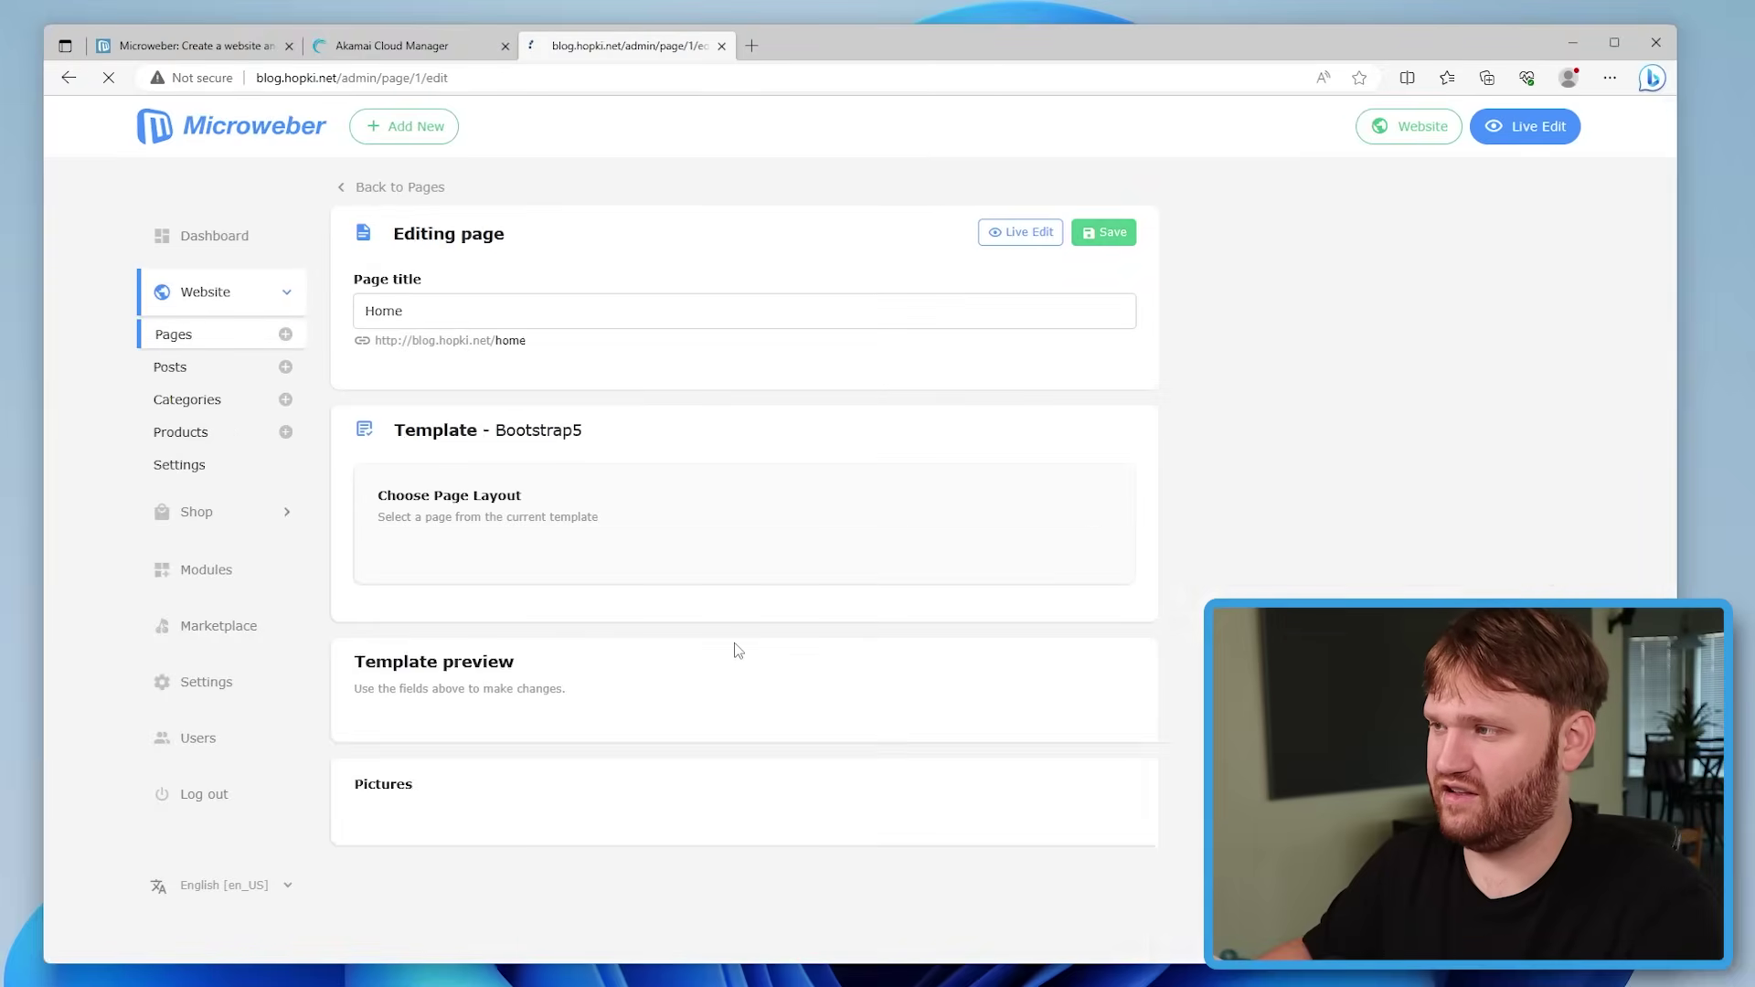
scroll(737, 495, "down", 5)
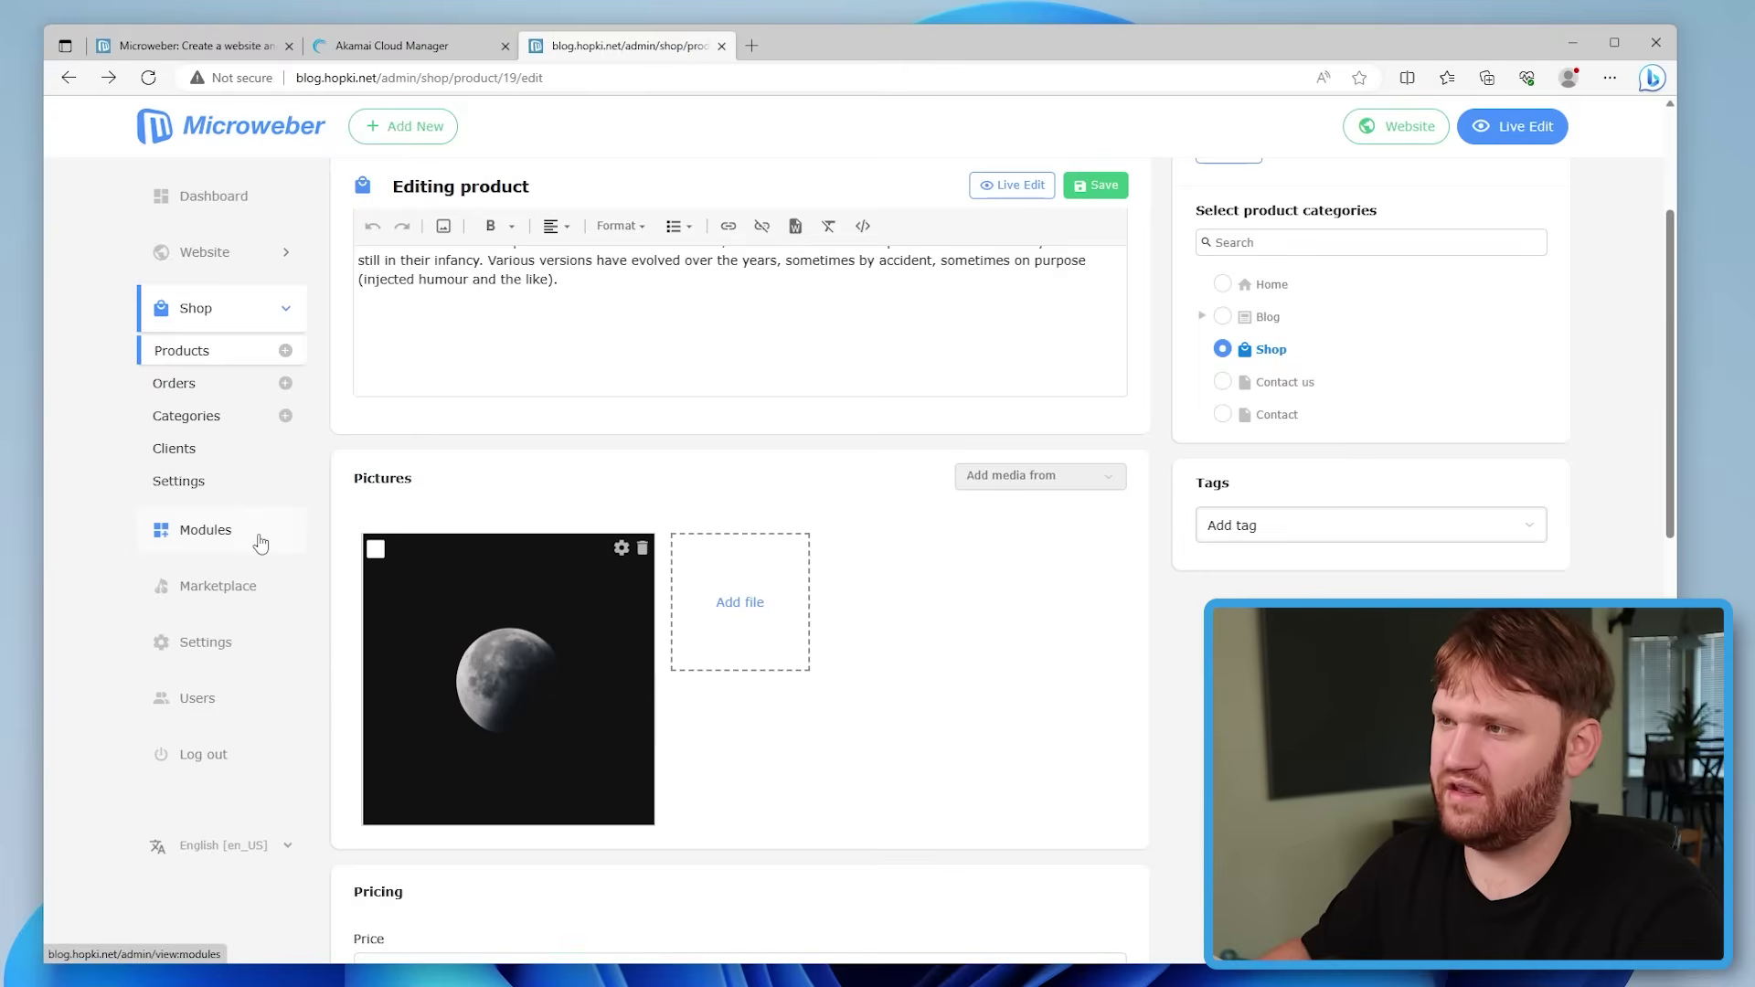
left_click(262, 539)
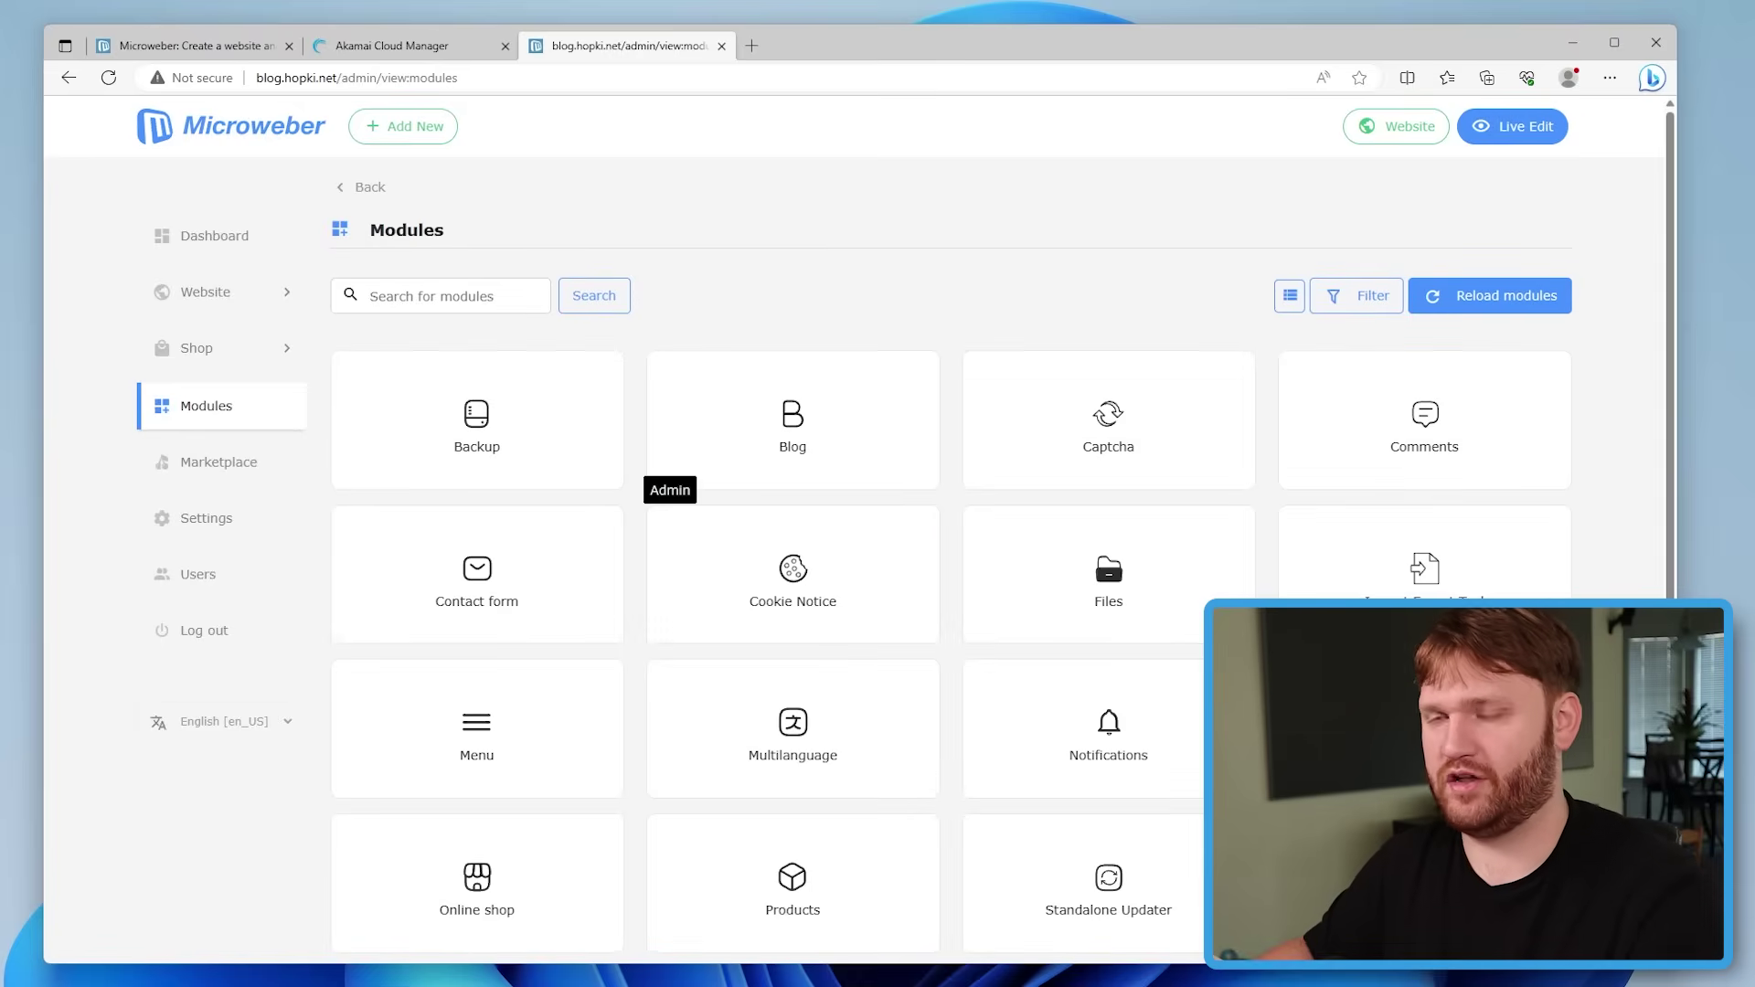
Open the Contact form module's Global settings and view its FlexMail and MailerLite e-mail integrations
mouse_move(1399, 560)
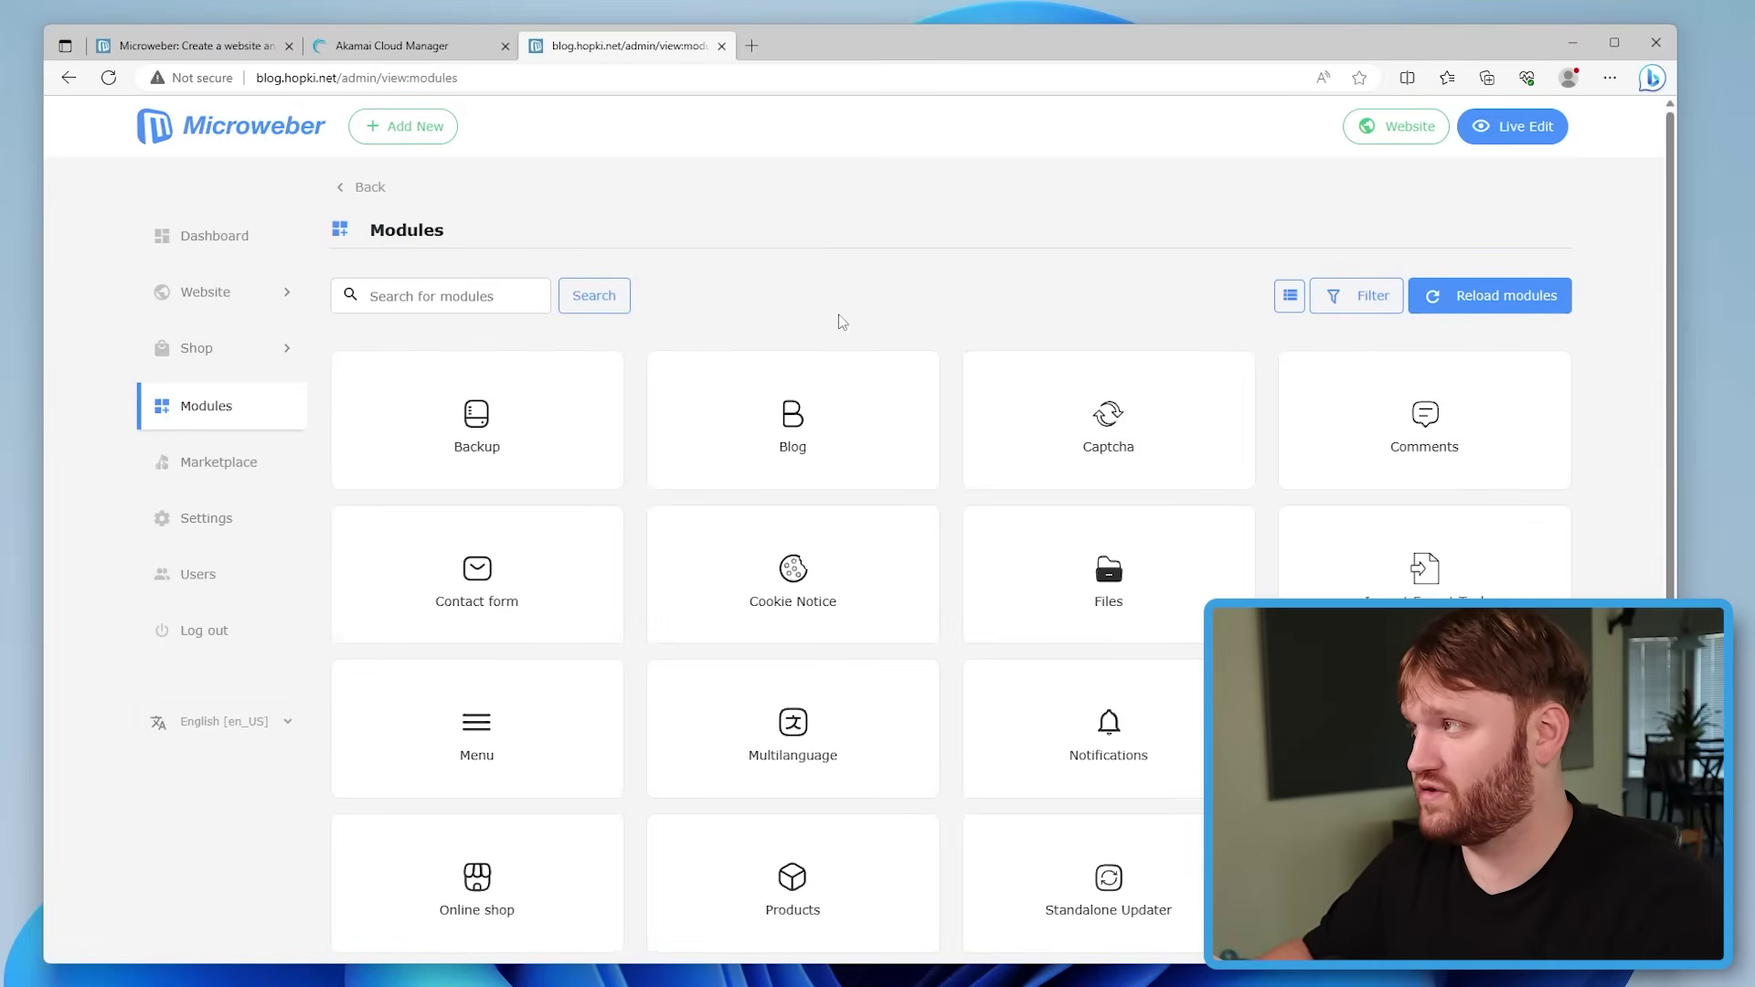
scroll(835, 402, "down", 3)
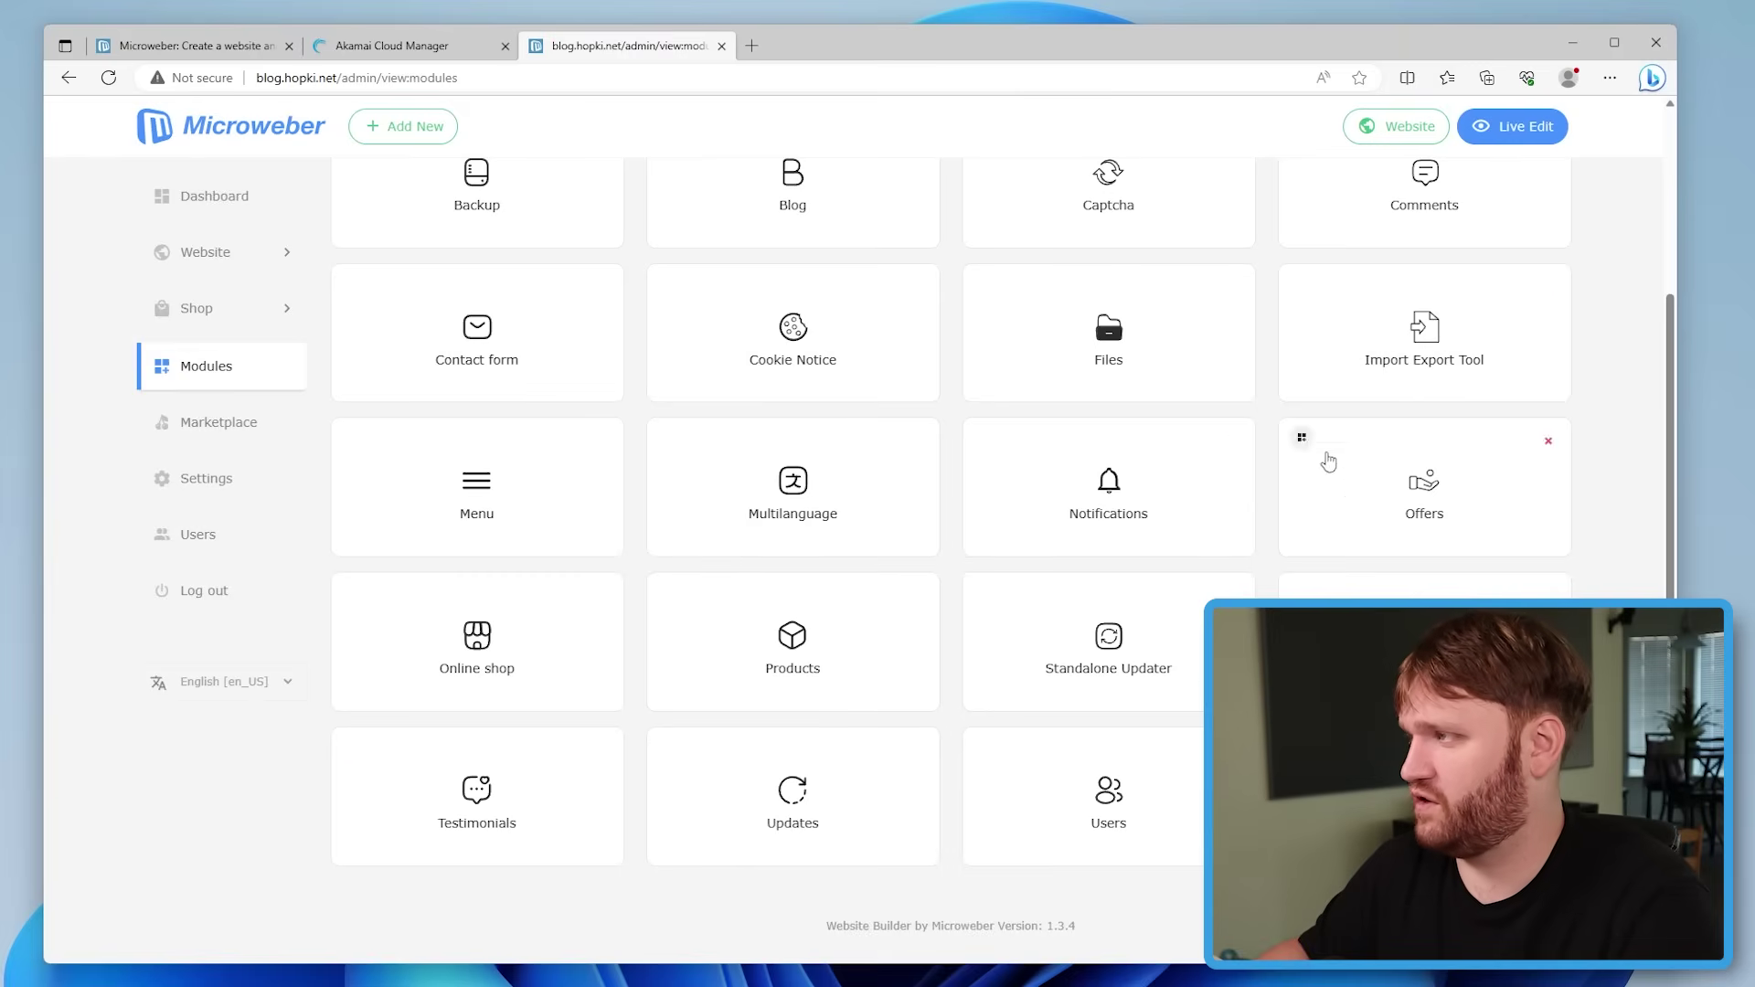
scroll(1297, 560, "up", 2)
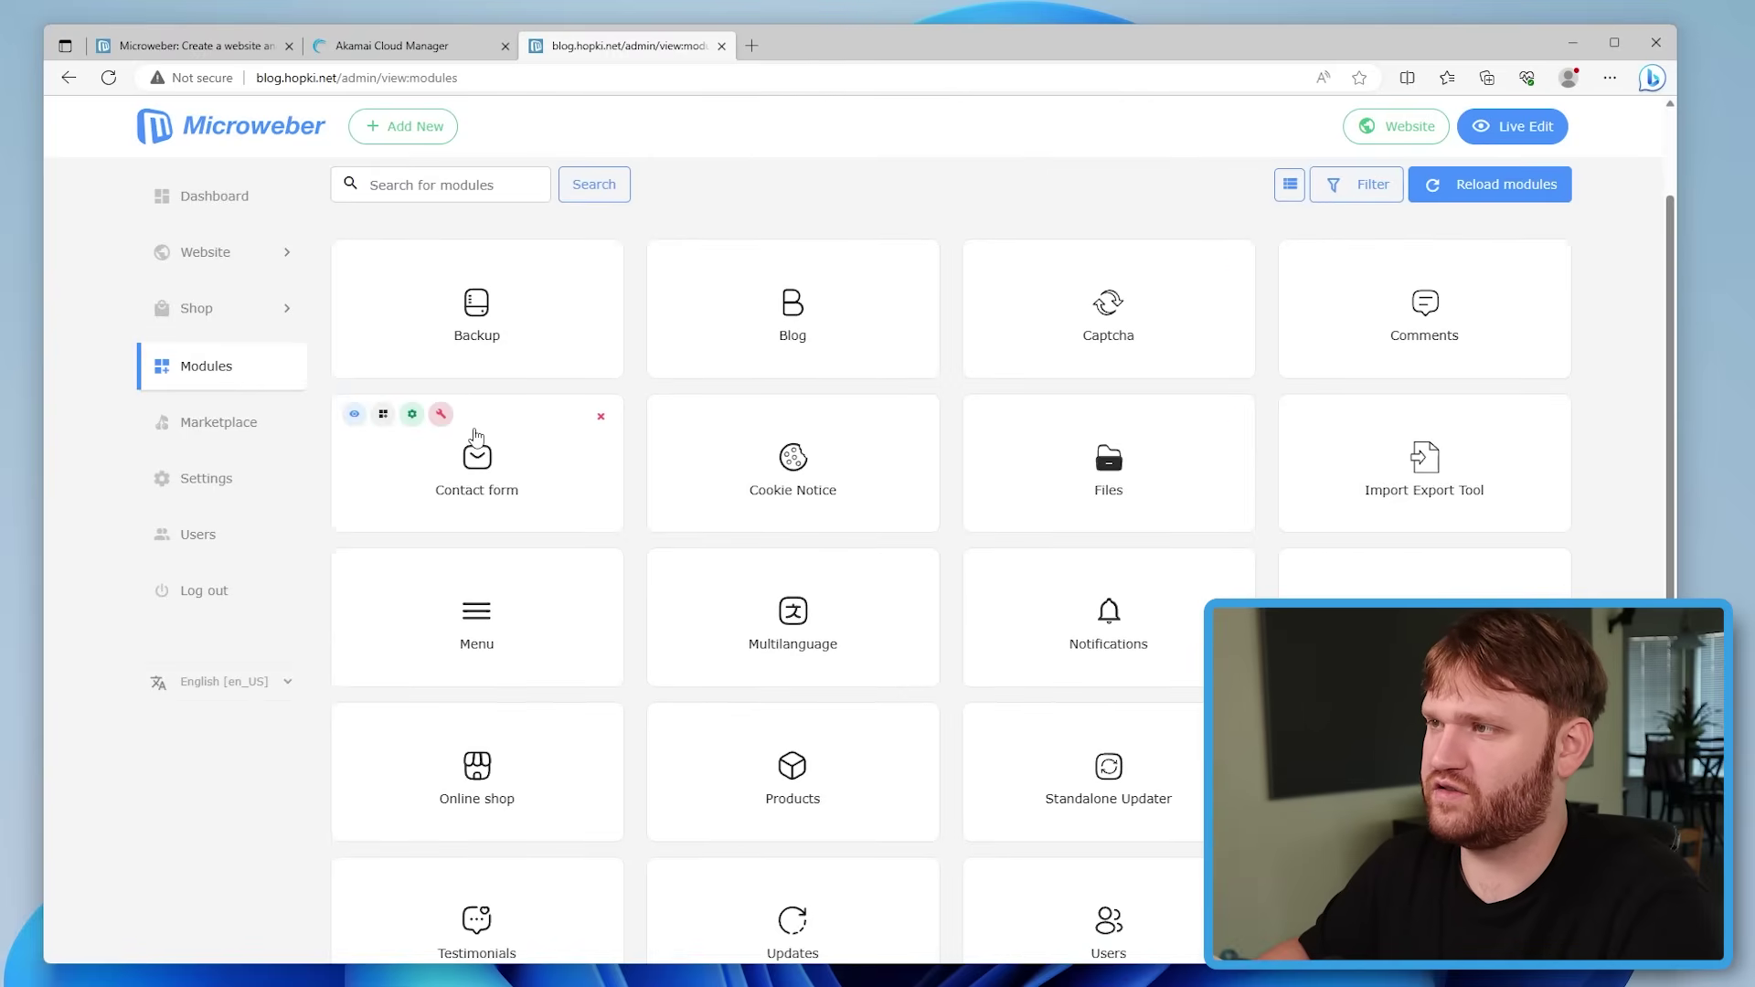
left_click(419, 417)
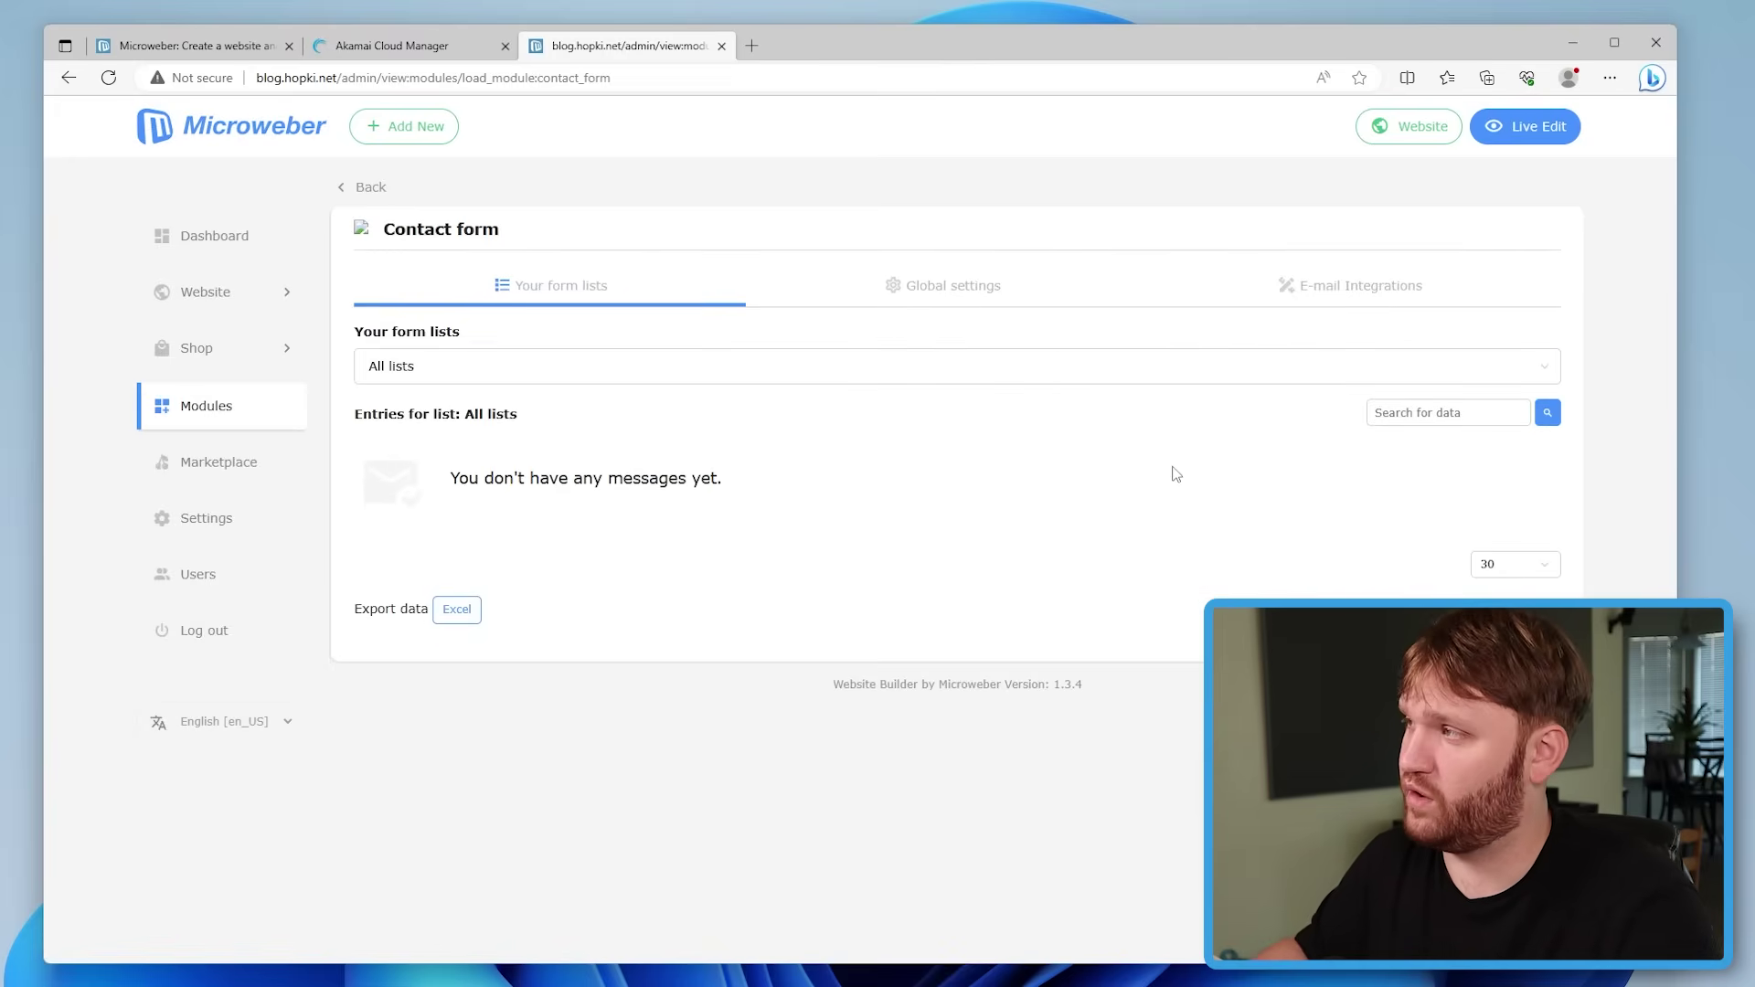
left_click(824, 302)
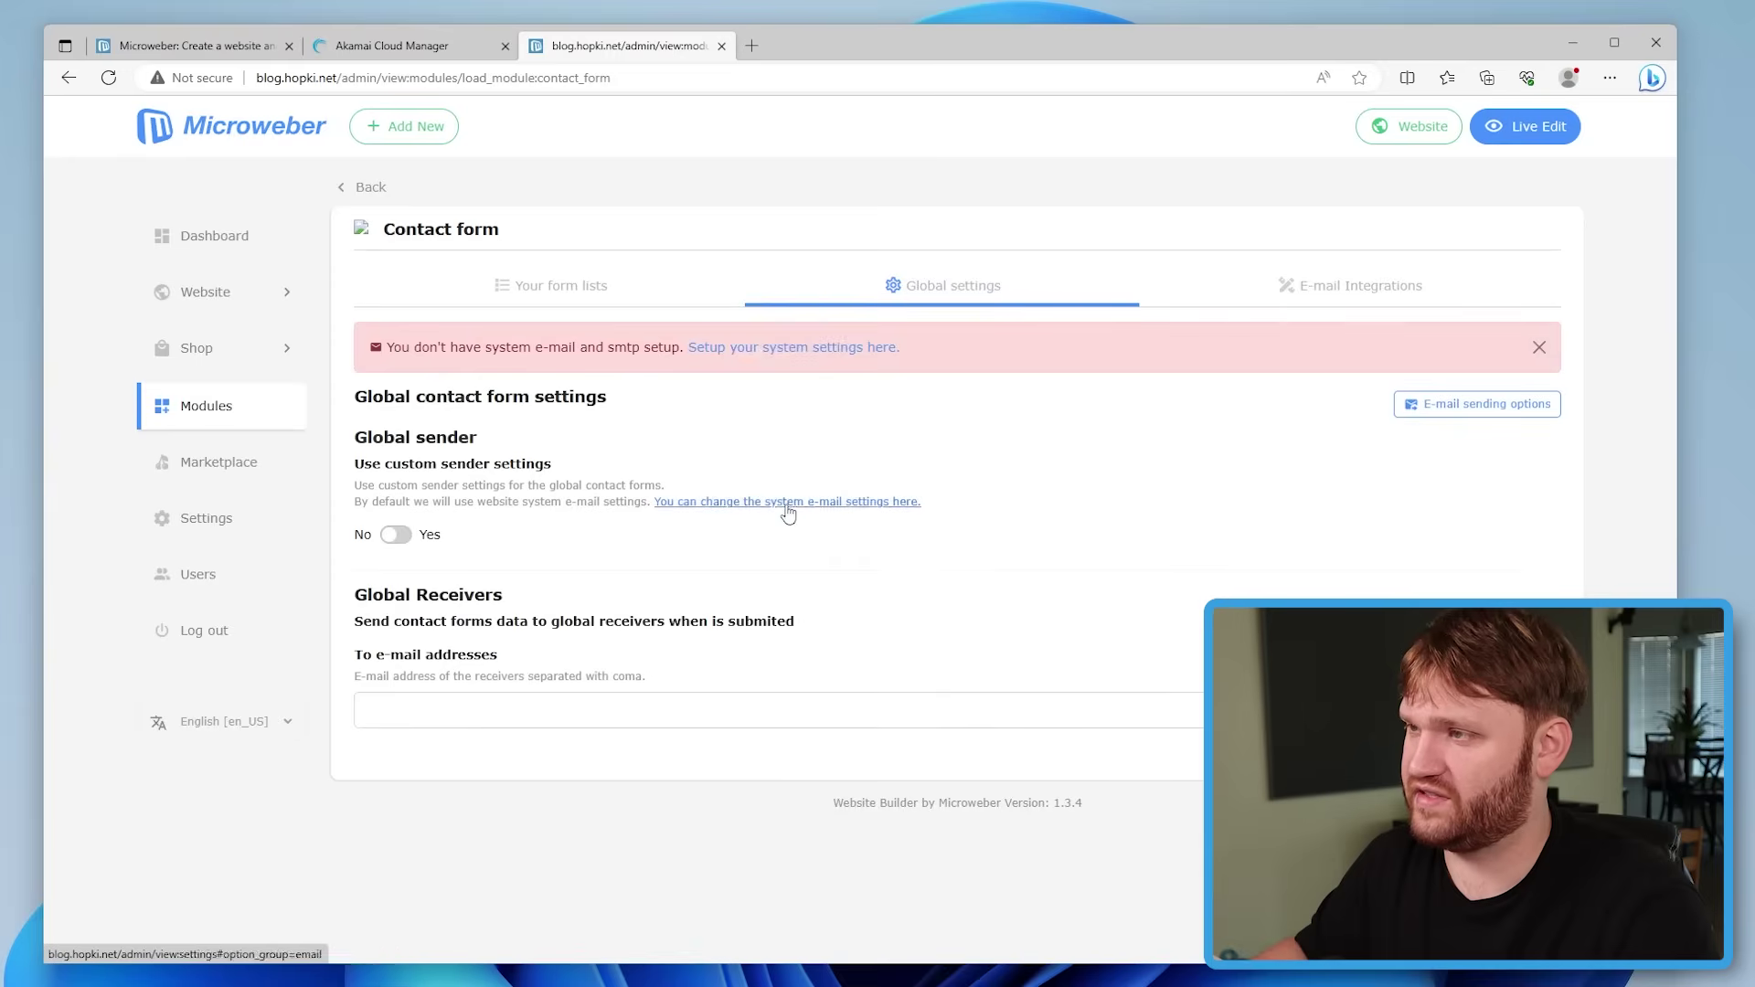
left_click(1431, 303)
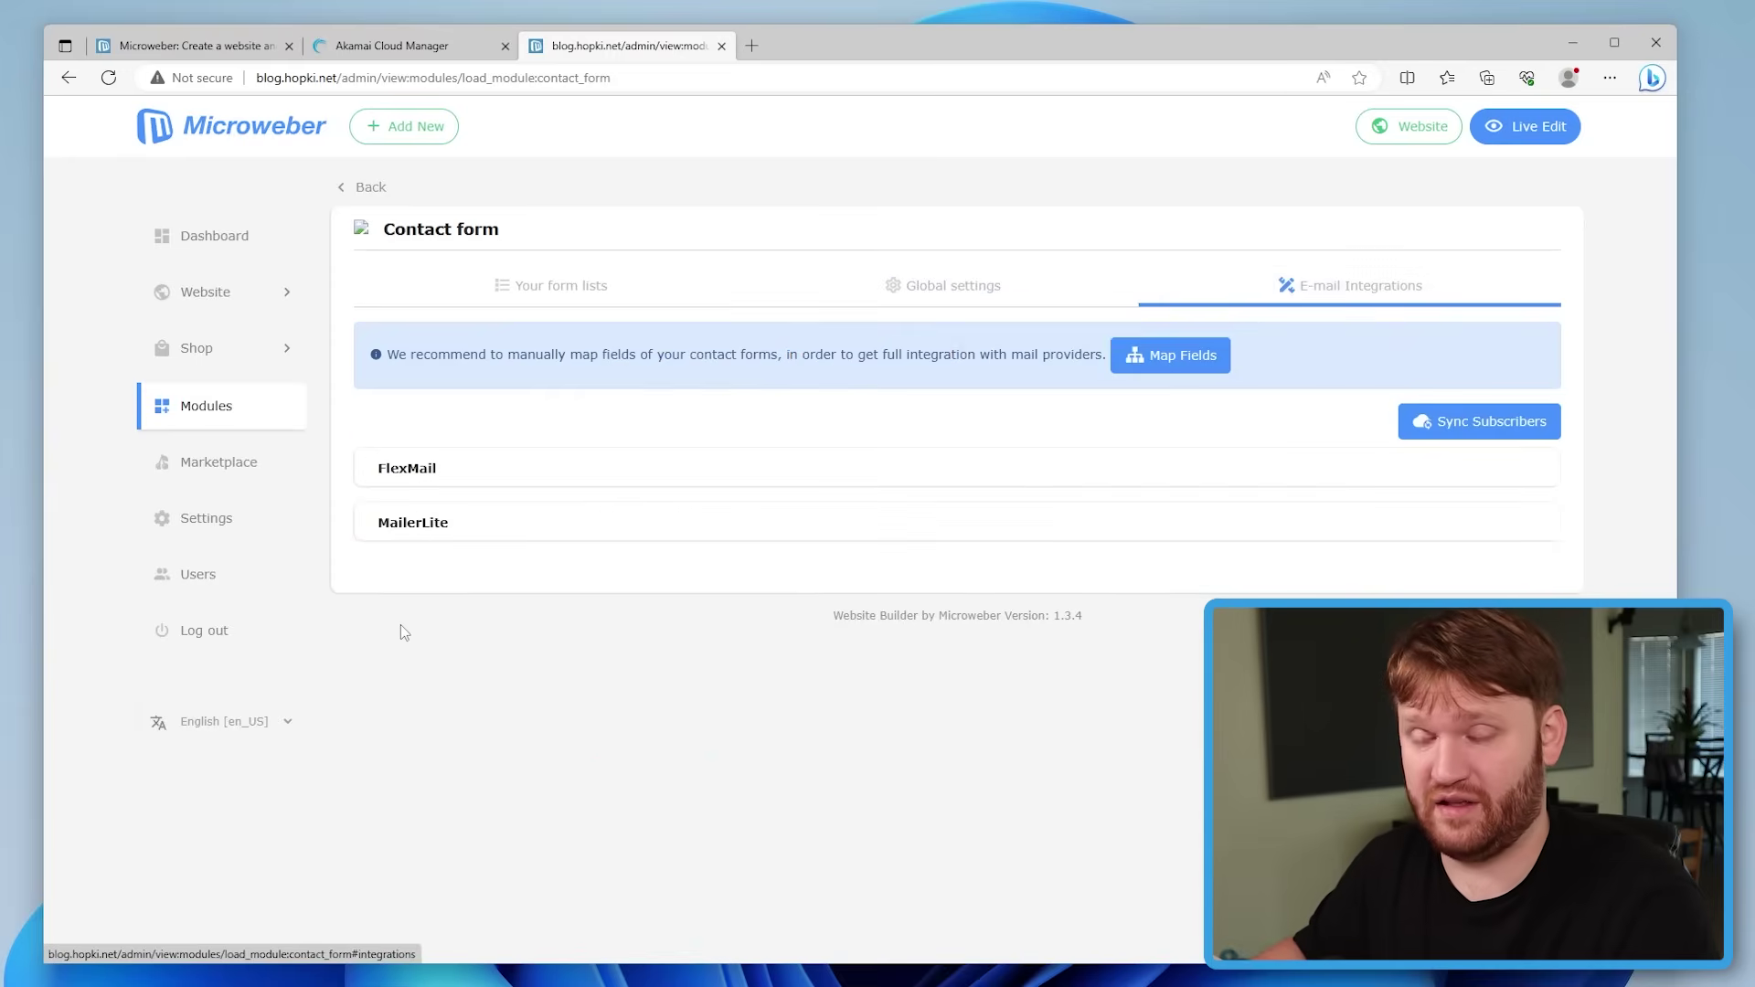
In the Marketplace, start installing the Bamboo template, review its files, then cancel without installing
left_click(239, 474)
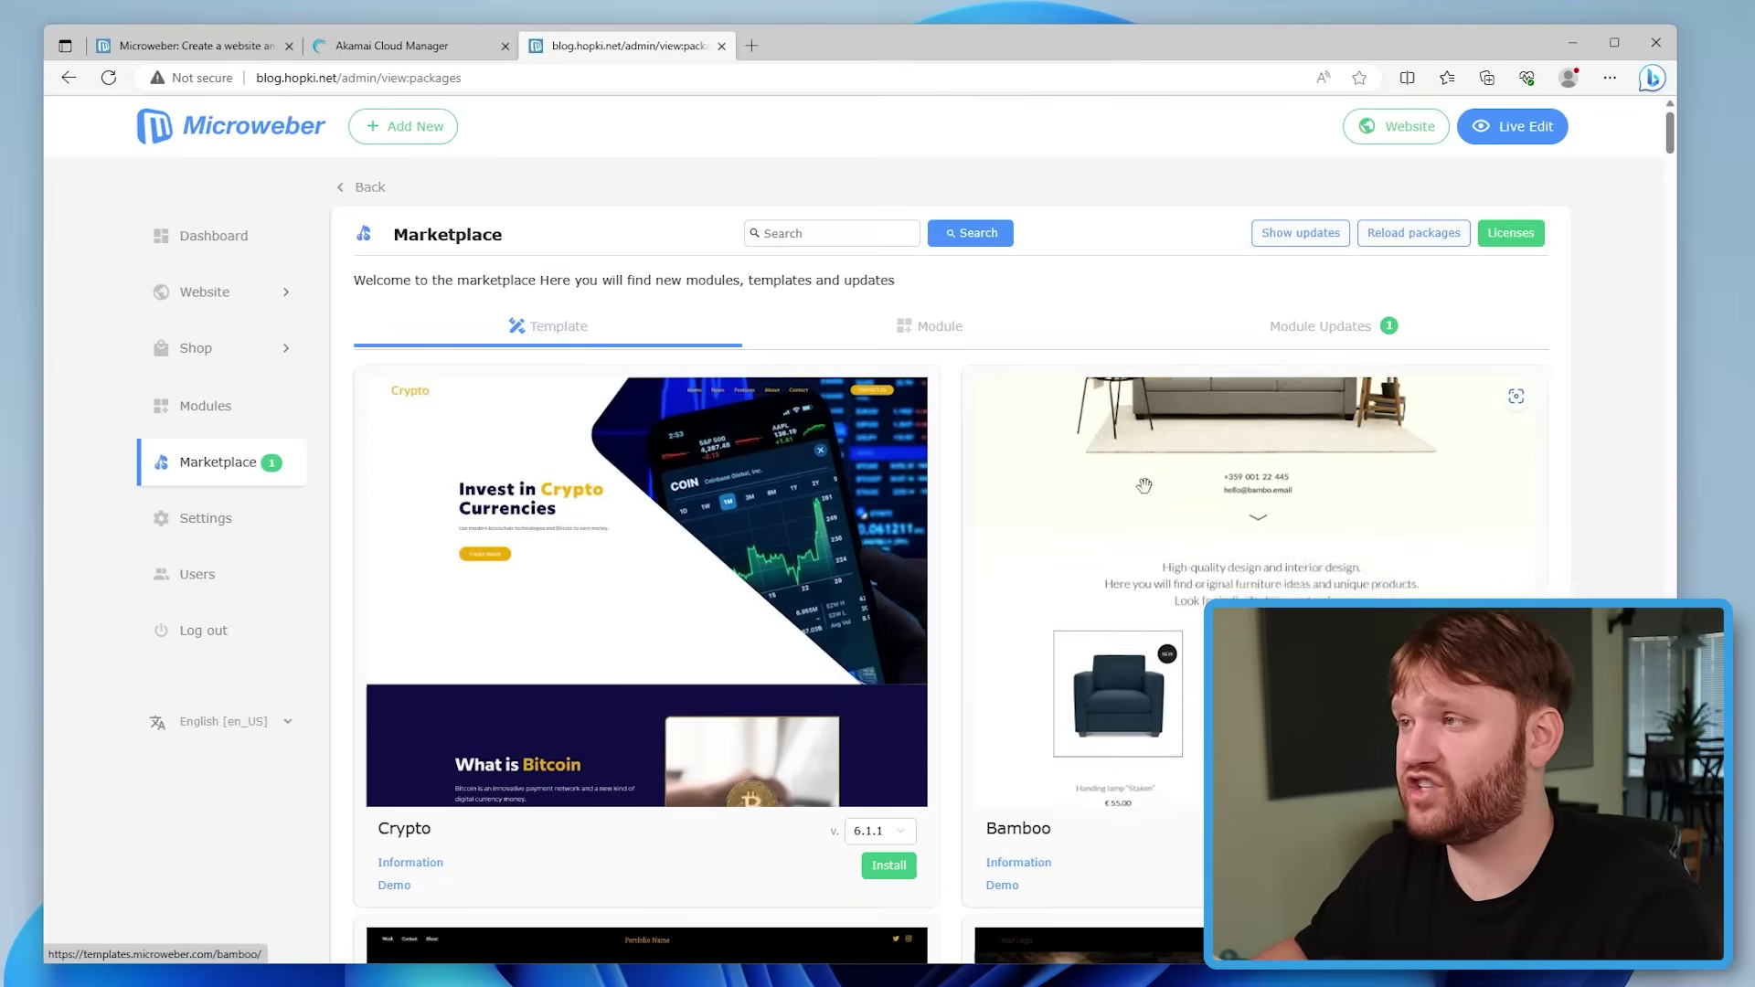
scroll(786, 530, "down", 8)
scroll(786, 530, "down", 5)
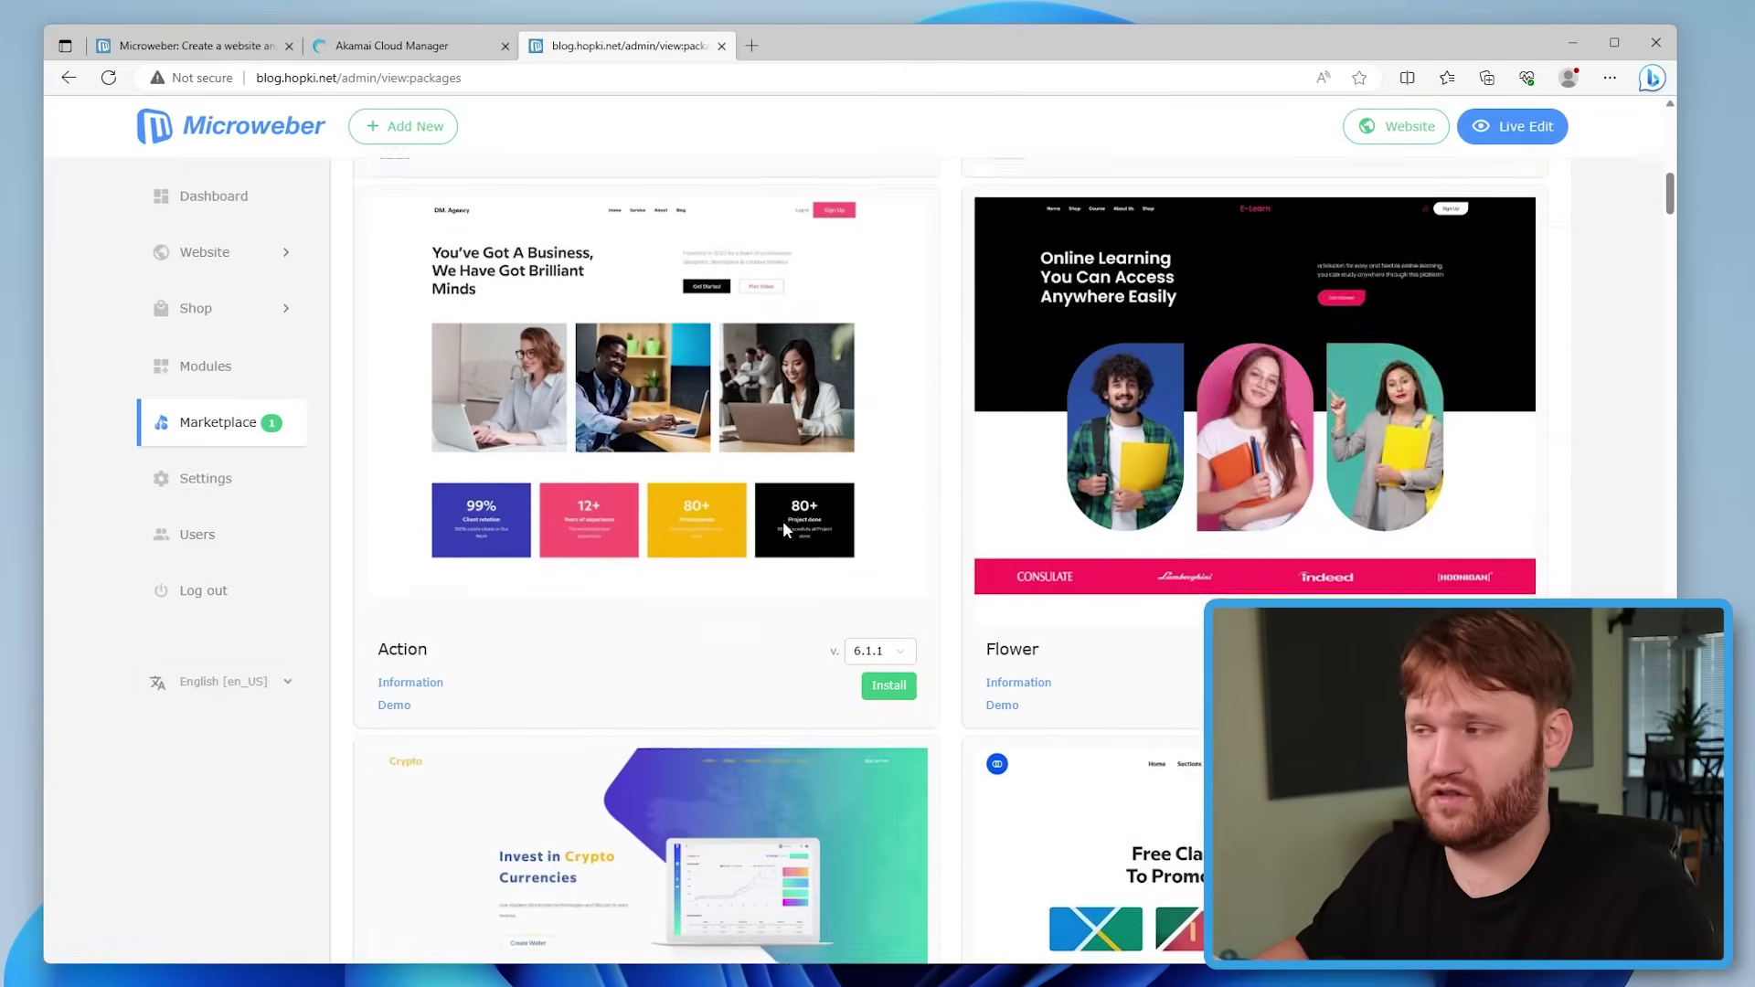
scroll(783, 530, "up", 5)
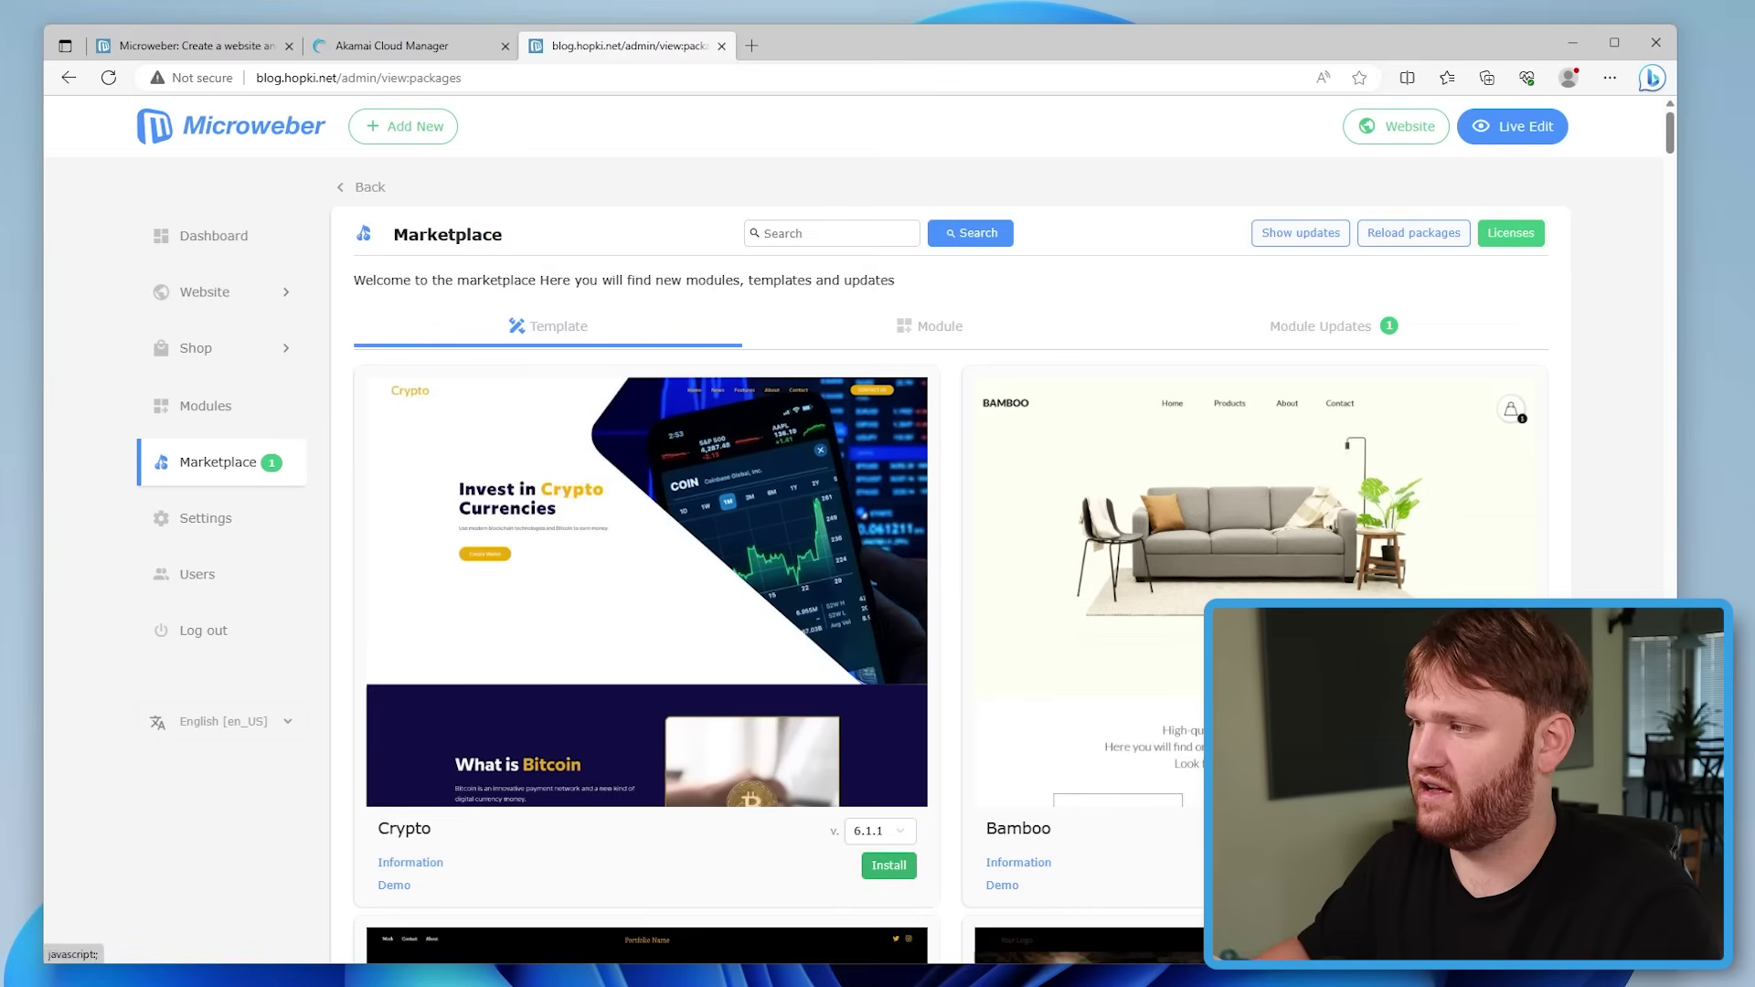
left_click(1497, 864)
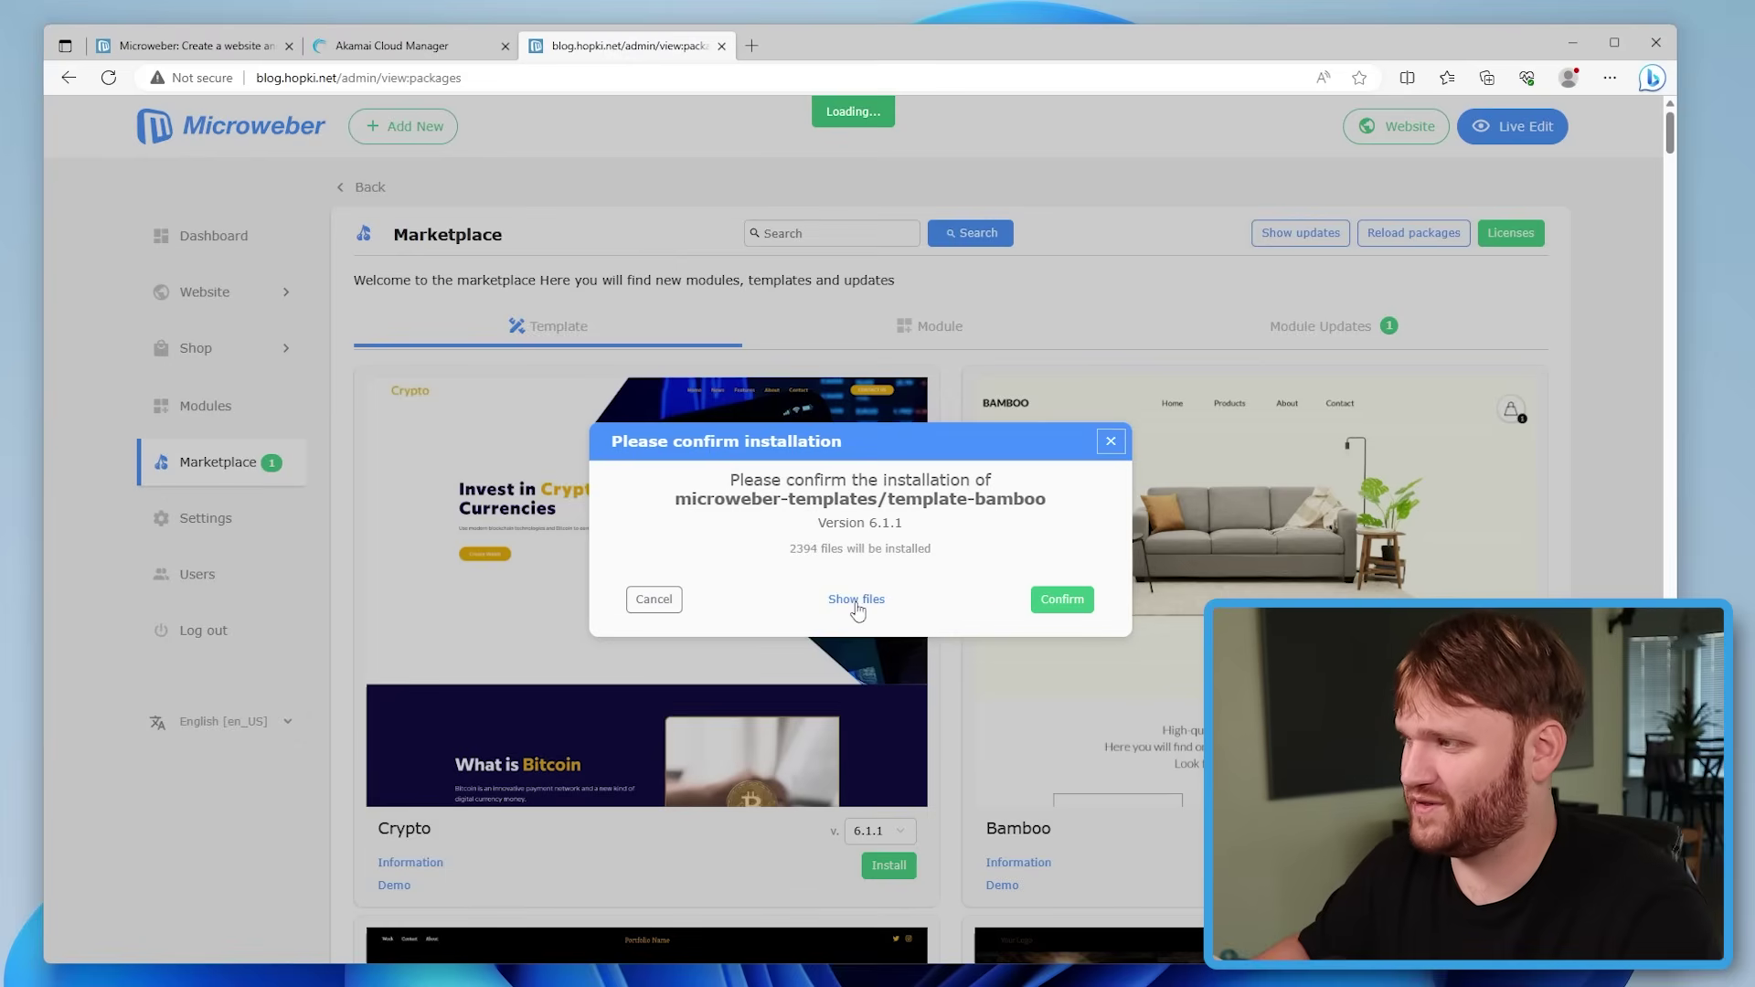
left_click(856, 601)
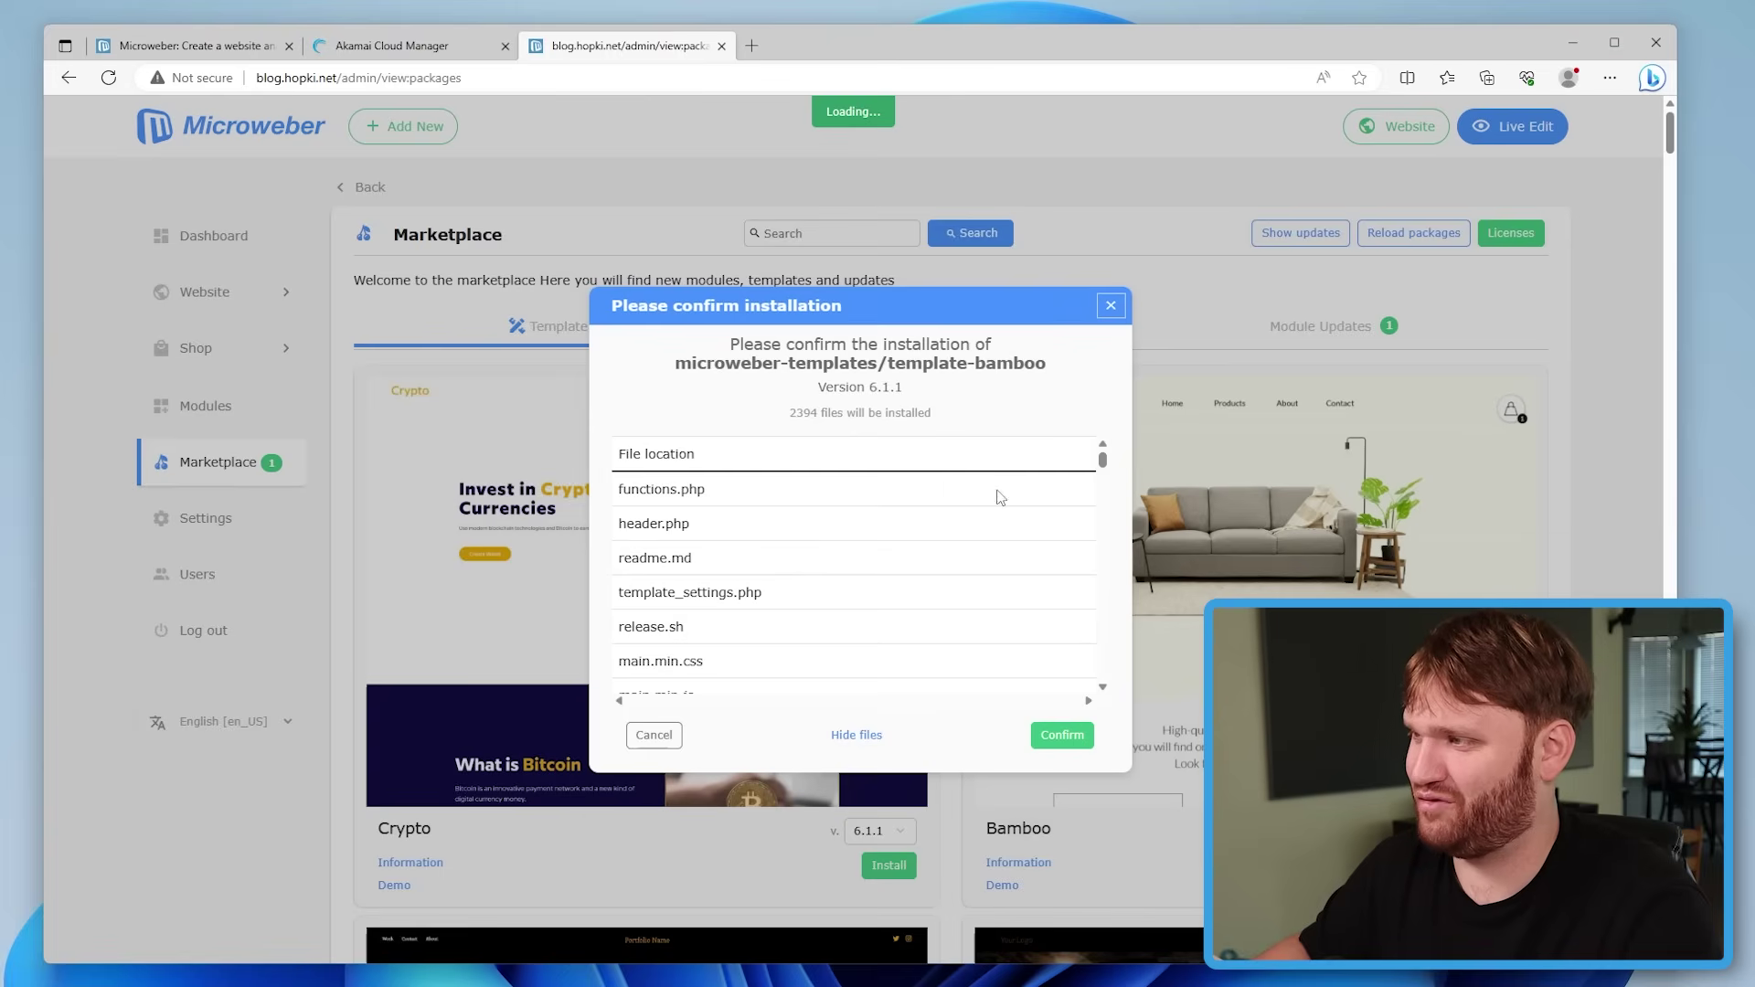
left_click(1113, 307)
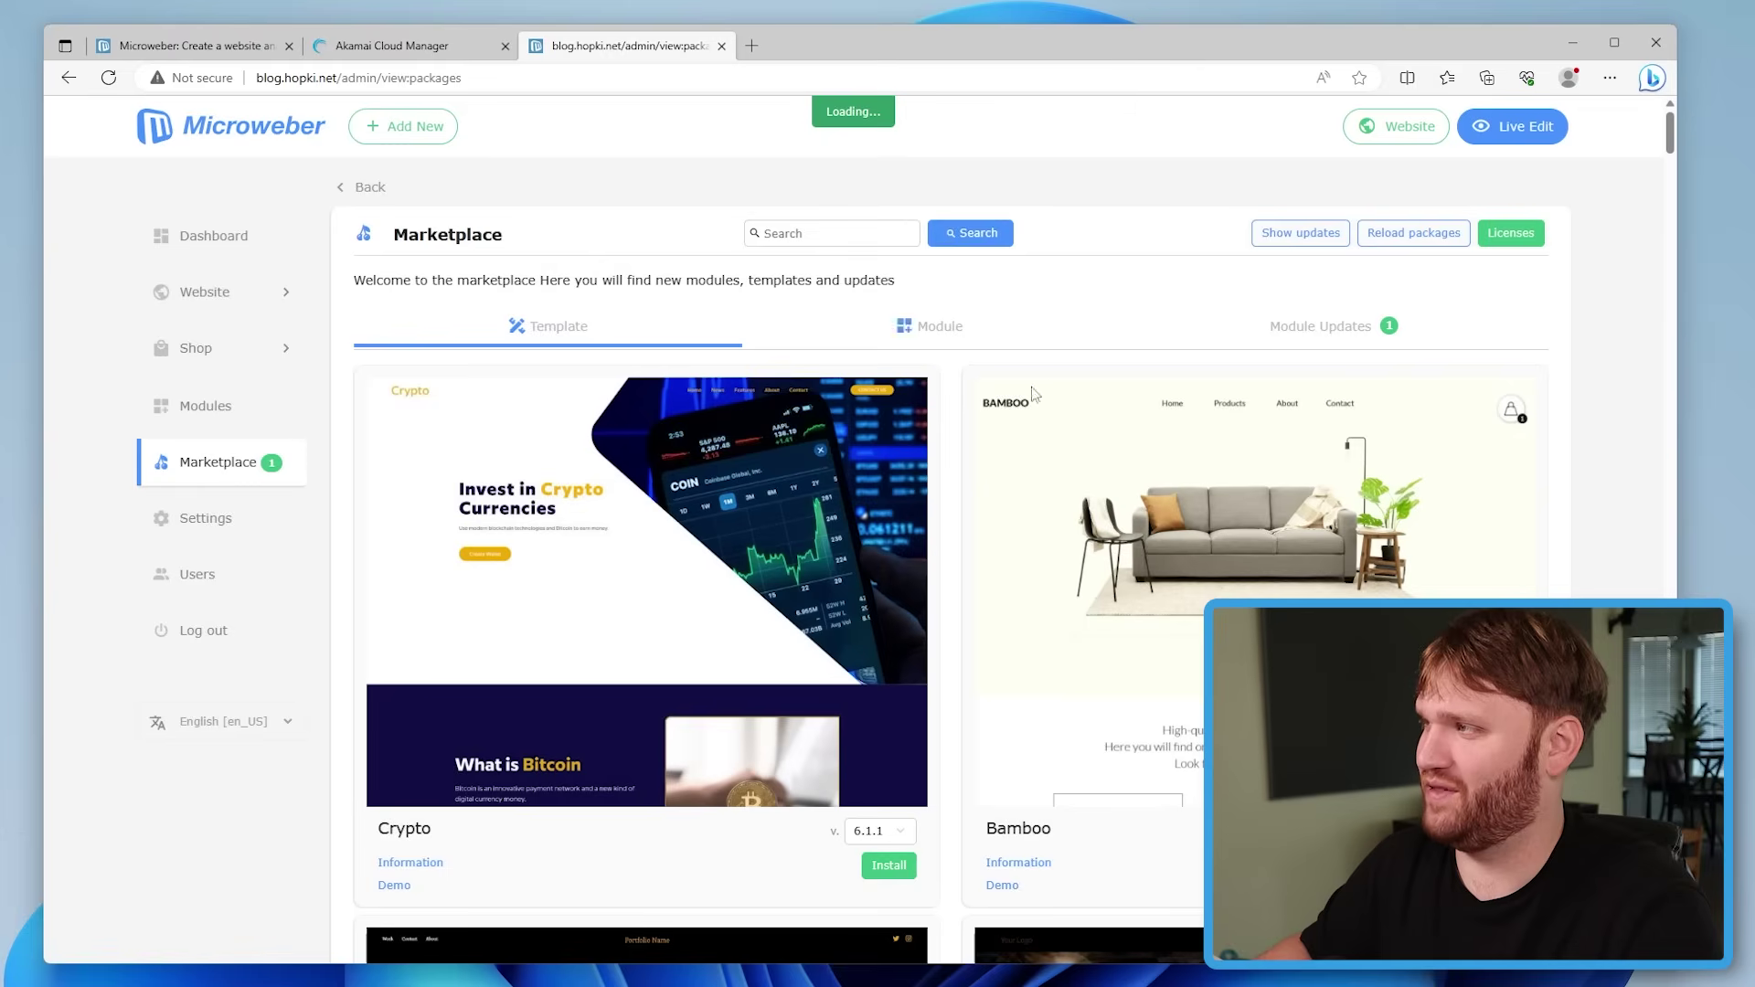
Try installing the Home Restoration template, view the license key page, and dismiss the license prompt
scroll(865, 869, "down", 10)
scroll(864, 869, "down", 20)
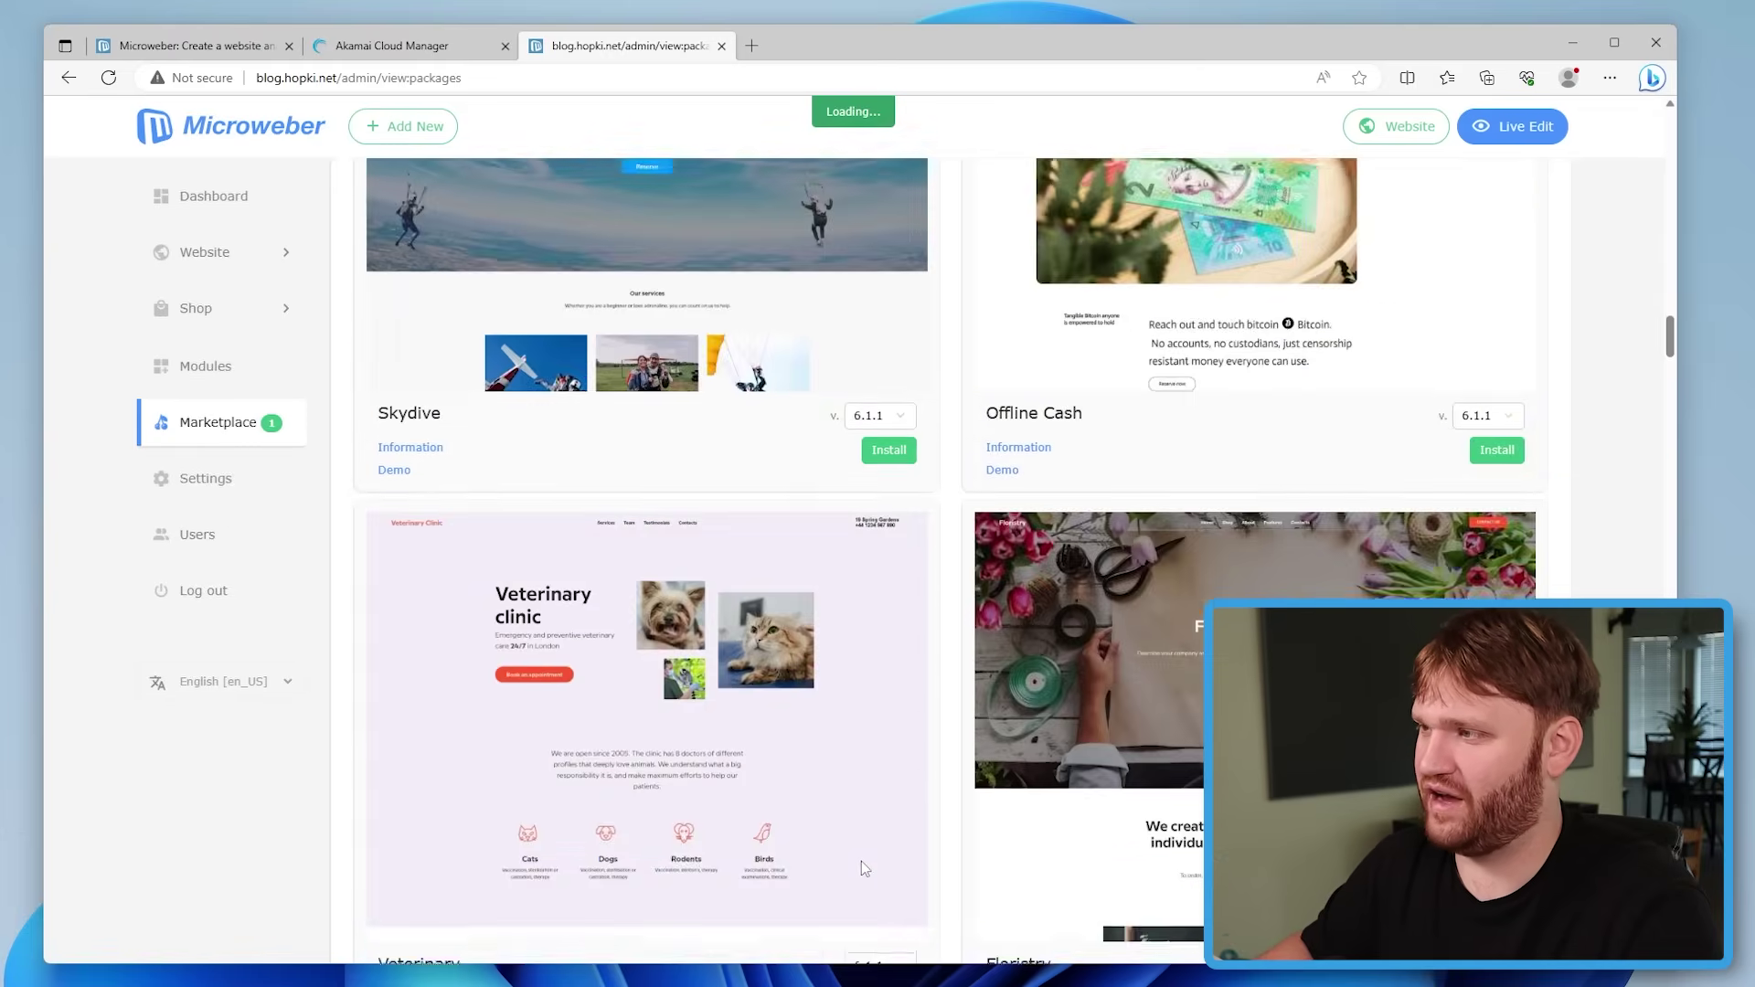
scroll(861, 859, "down", 2)
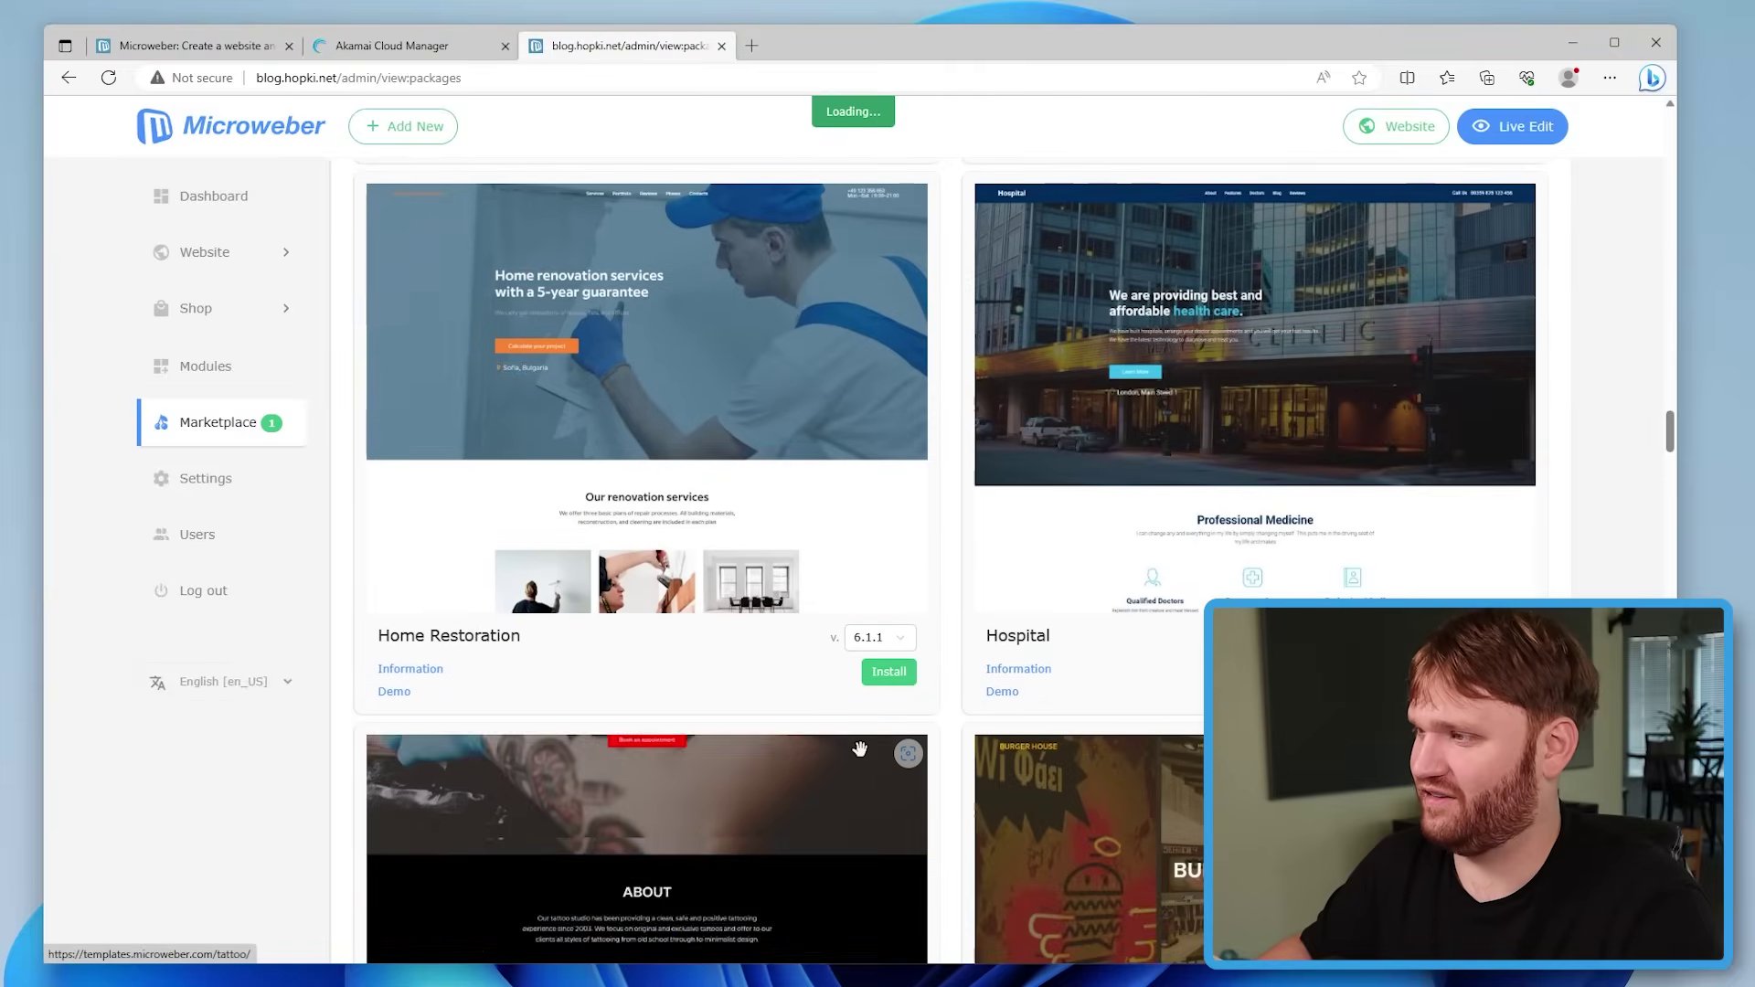
left_click(884, 673)
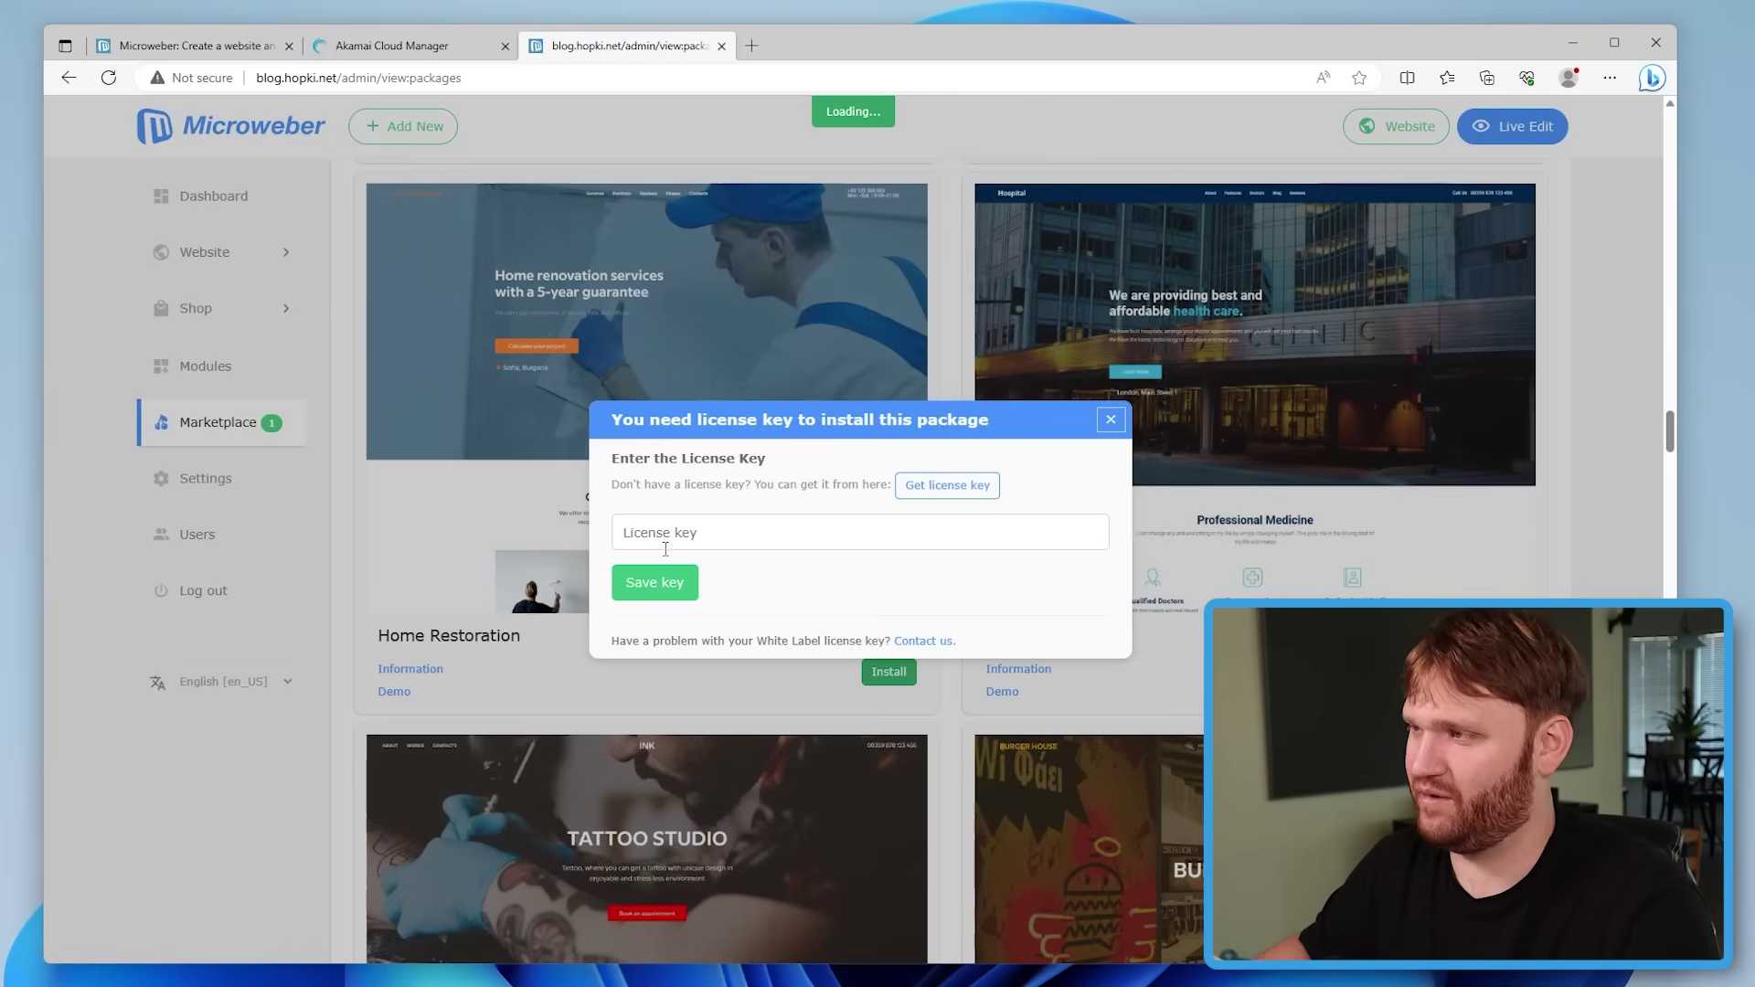
left_click(947, 485)
scroll(854, 487, "down", 4)
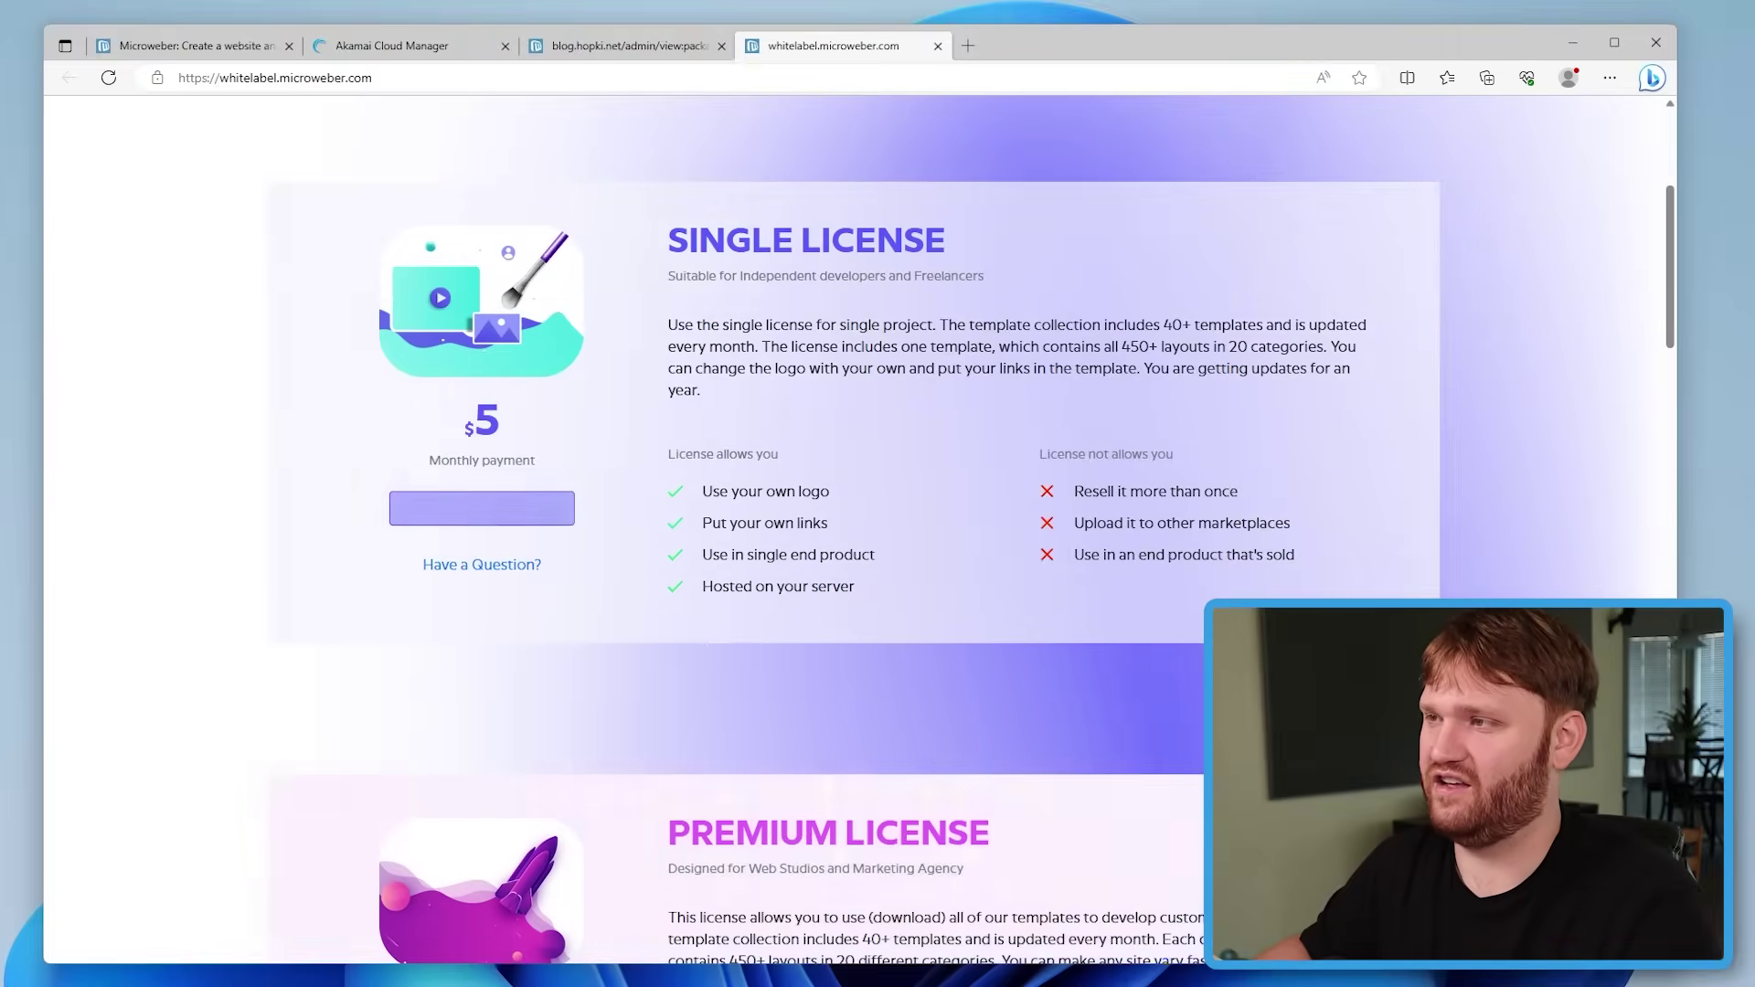
scroll(831, 663, "down", 5)
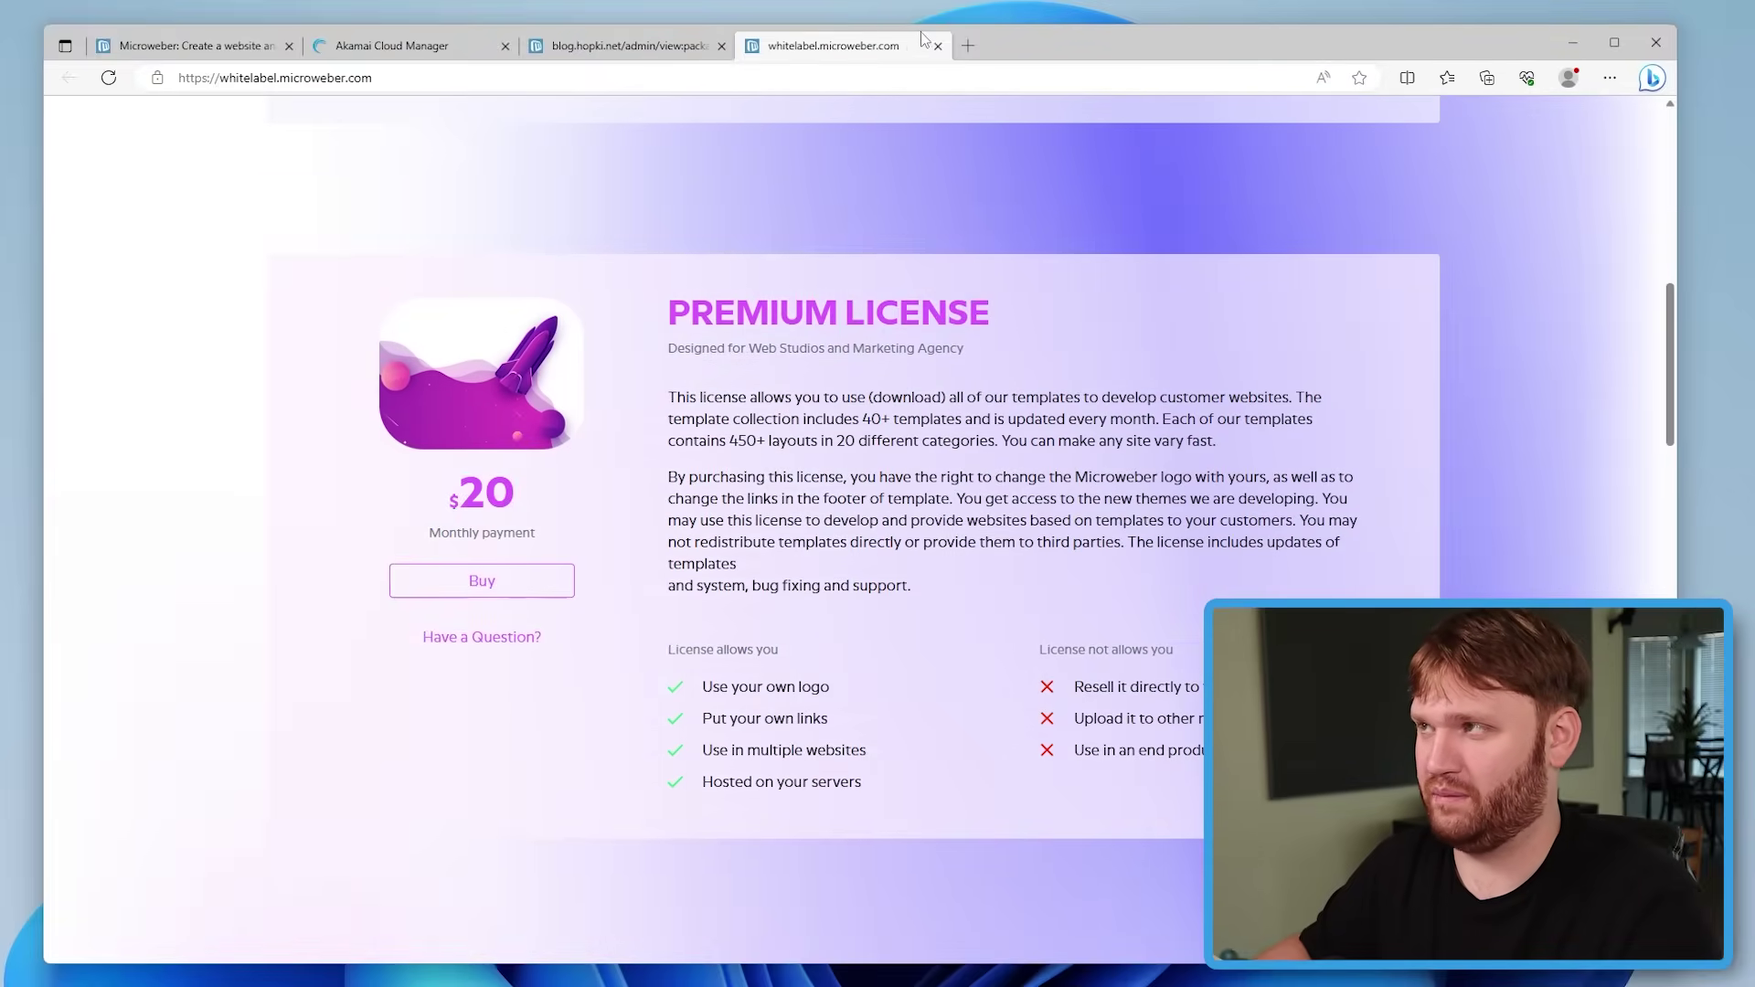
left_click(938, 46)
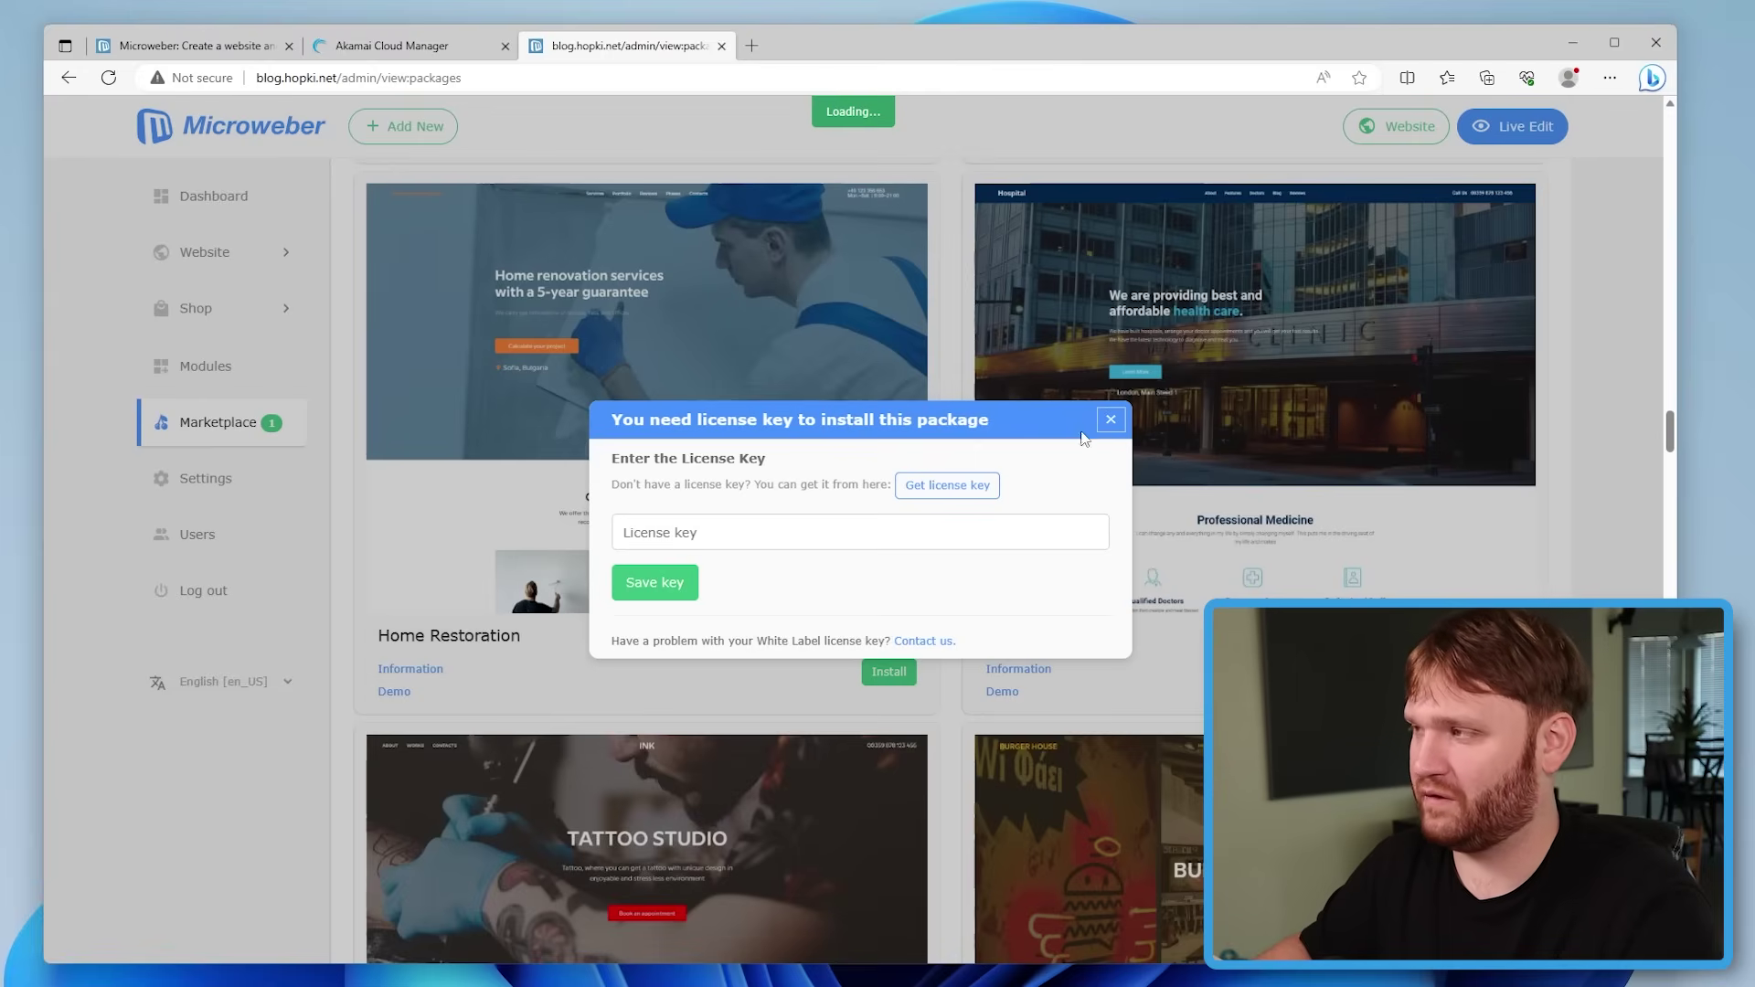
left_click(1143, 441)
scroll(951, 712, "up", 20)
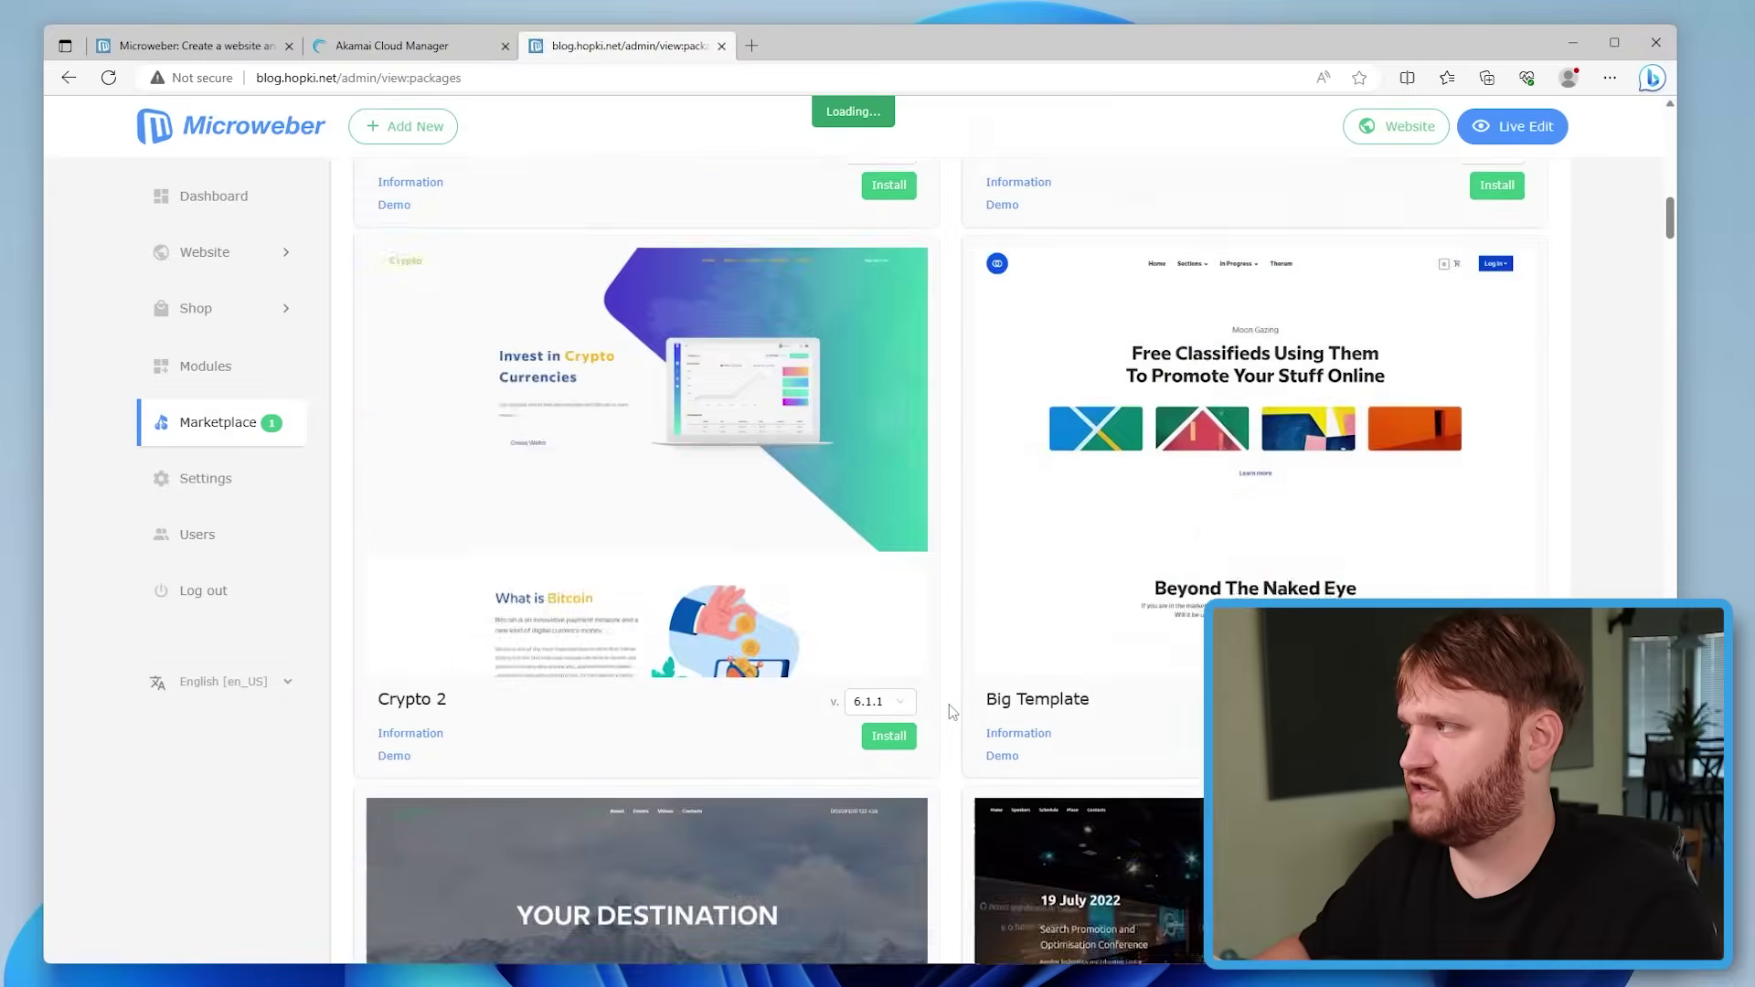
scroll(950, 712, "up", 3)
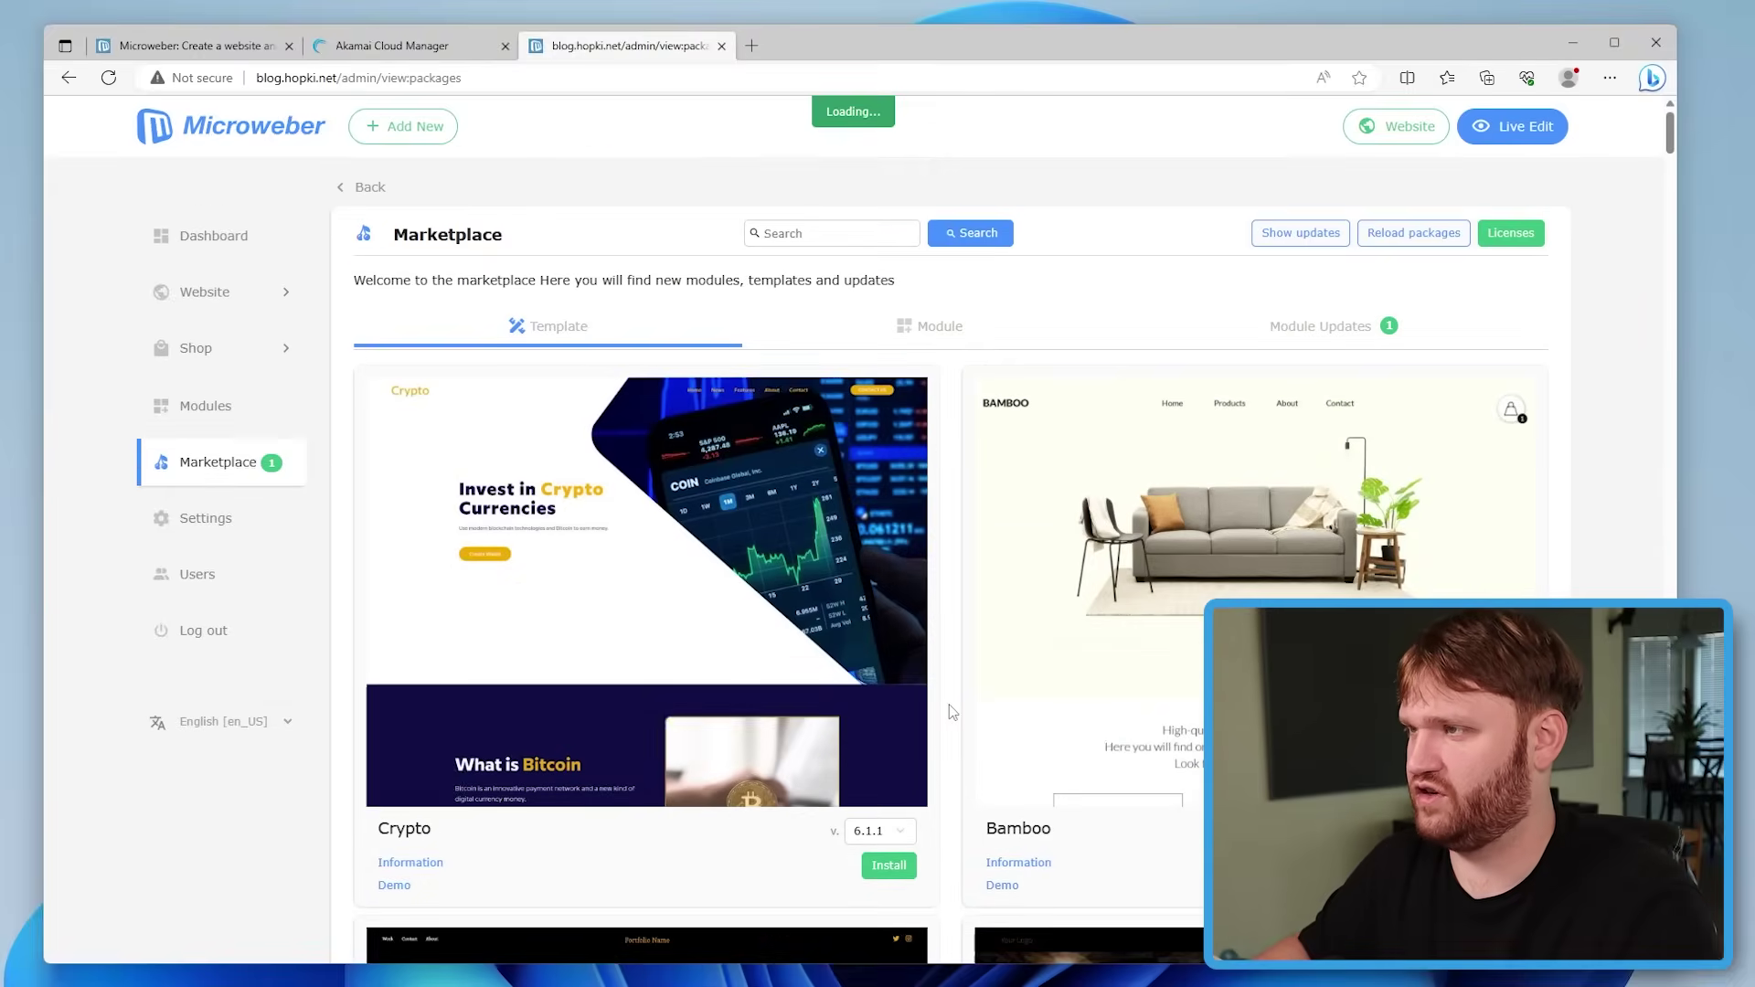
List modules with available updates and cancel the Standalone Updater 5.3.4 update
left_click(984, 329)
scroll(572, 446, "down", 1)
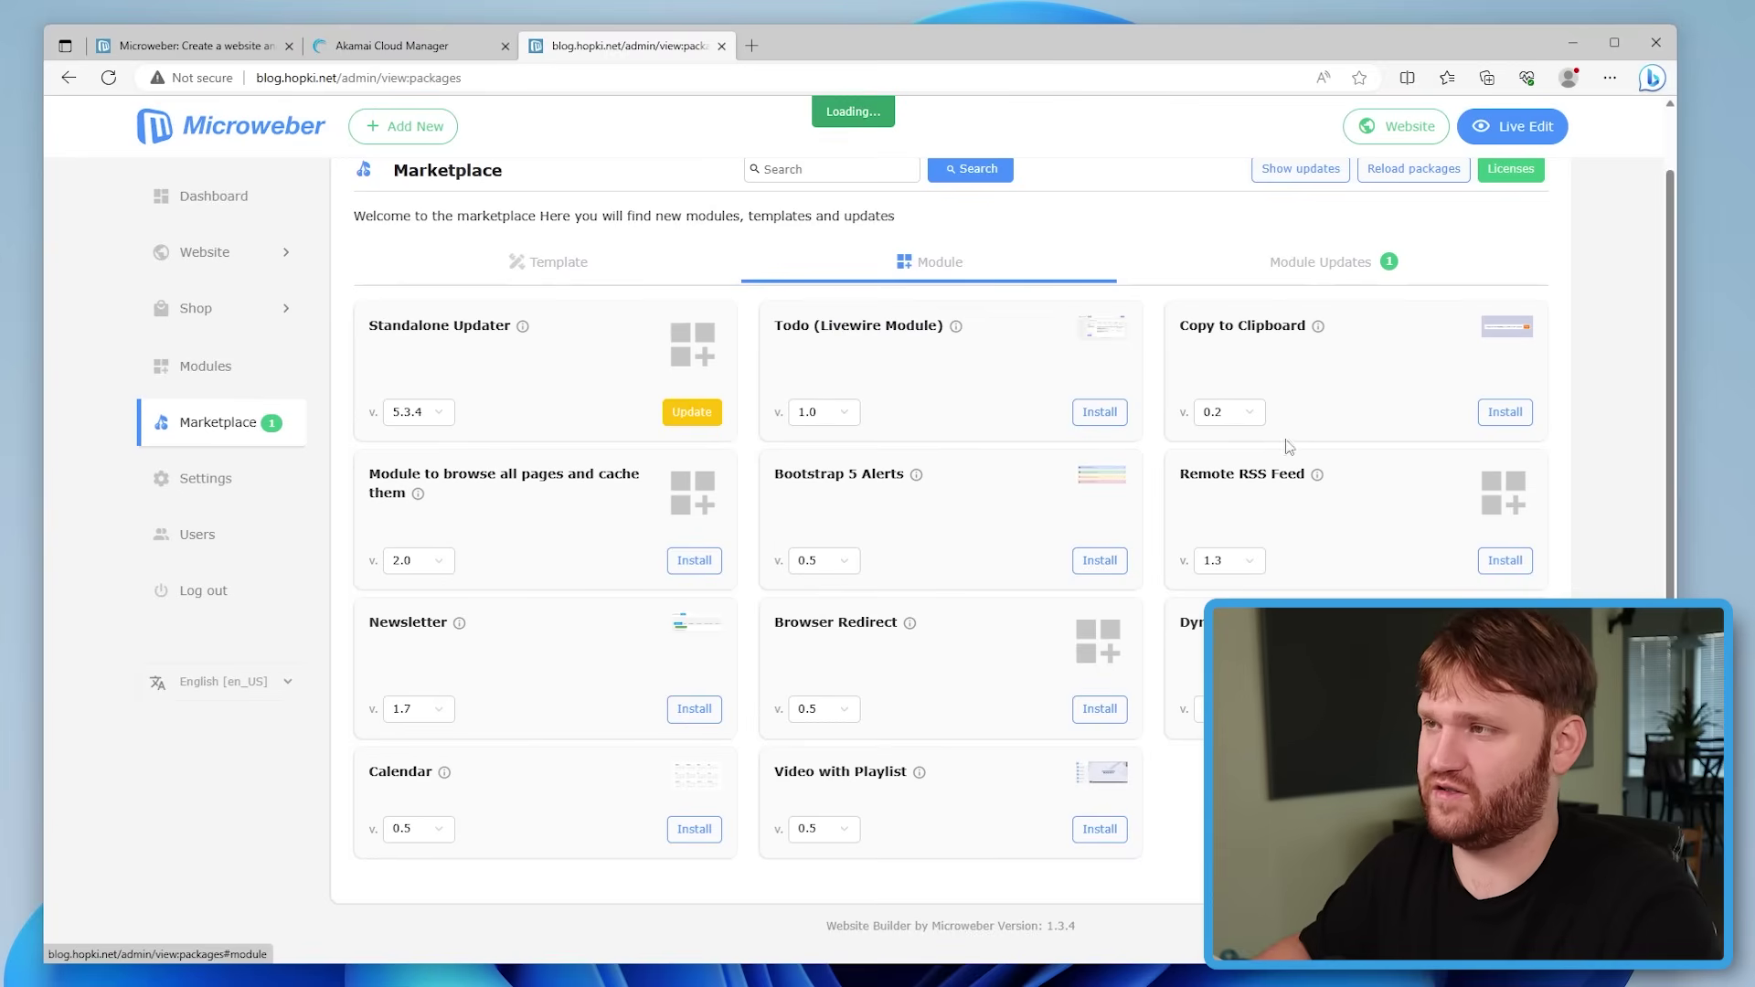
left_click(1325, 262)
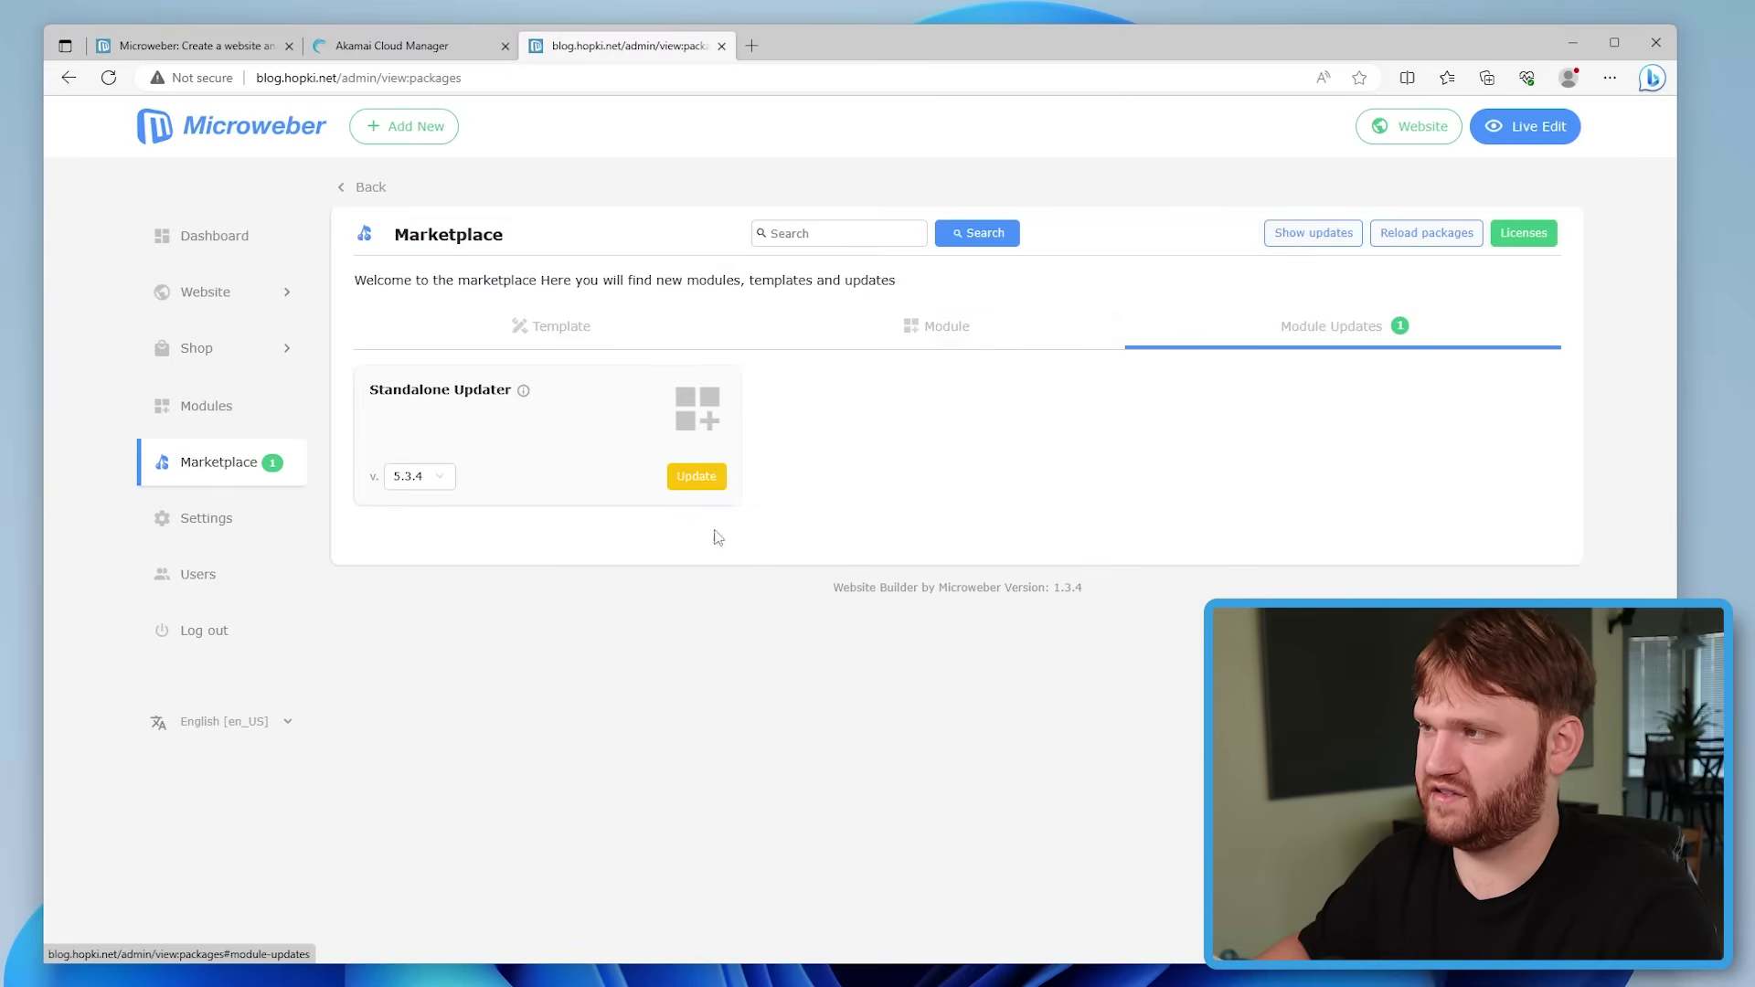
left_click(720, 482)
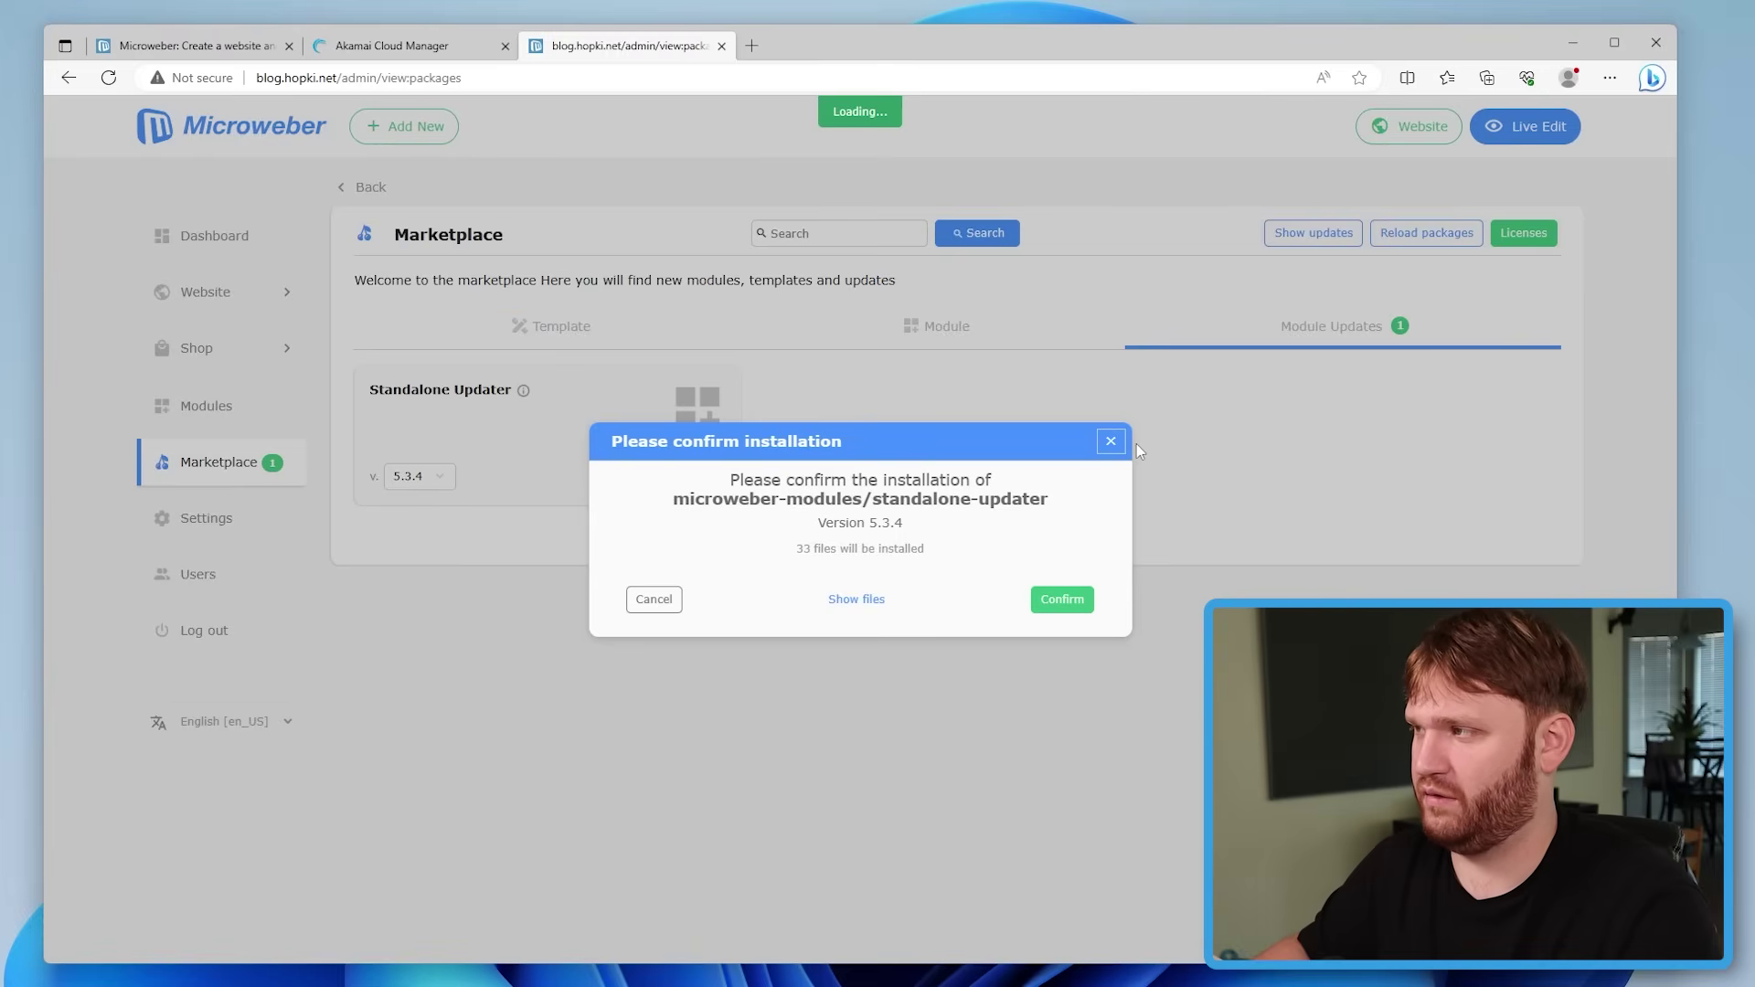
left_click(1111, 442)
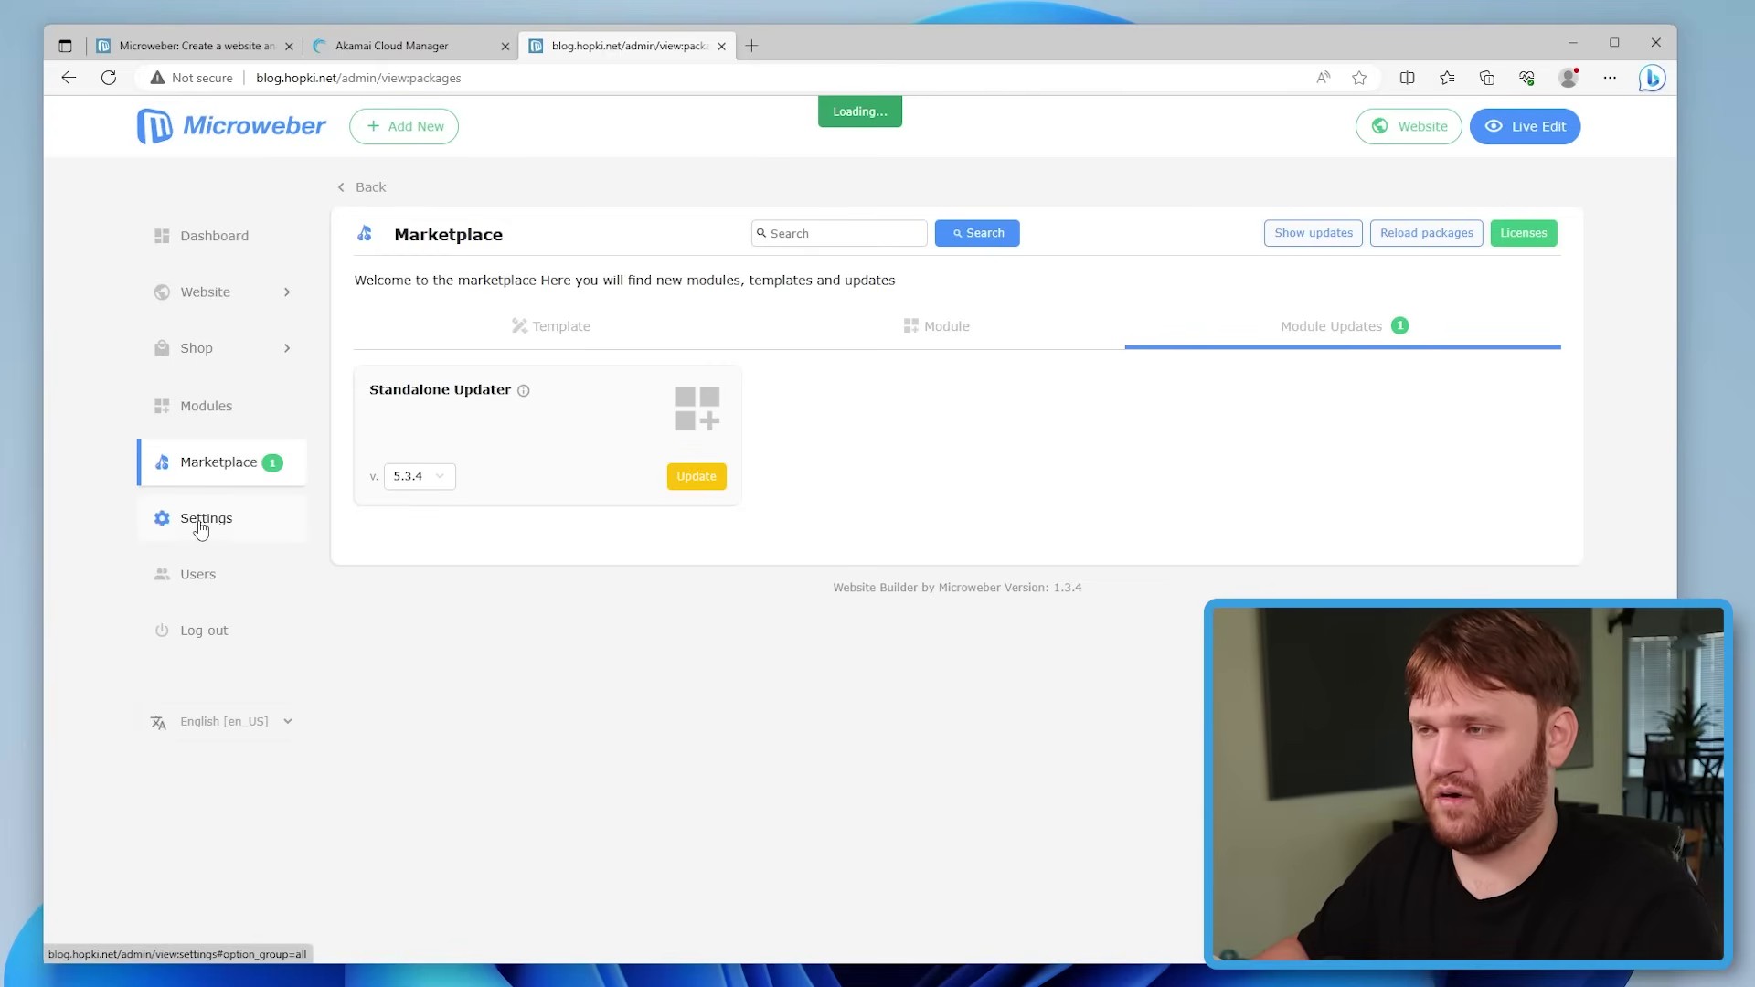
Open the General website settings from Settings and scroll through its SEO and General Settings sections
left_click(279, 531)
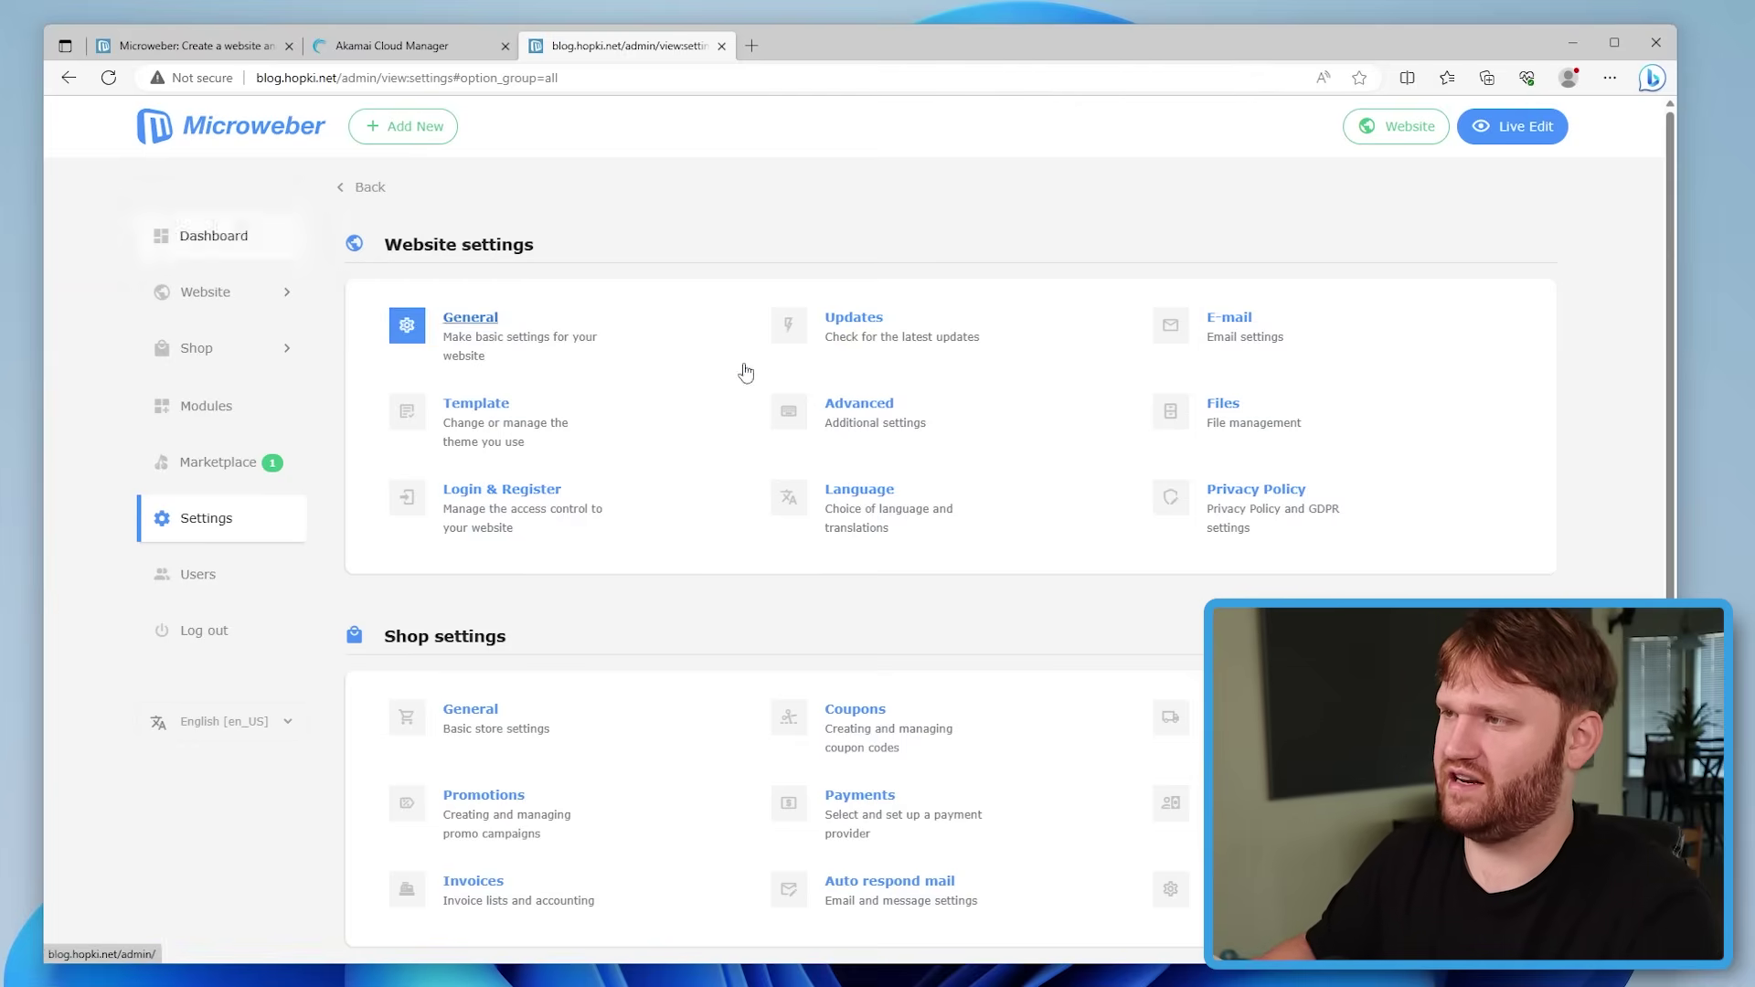
scroll(1160, 576, "down", 1)
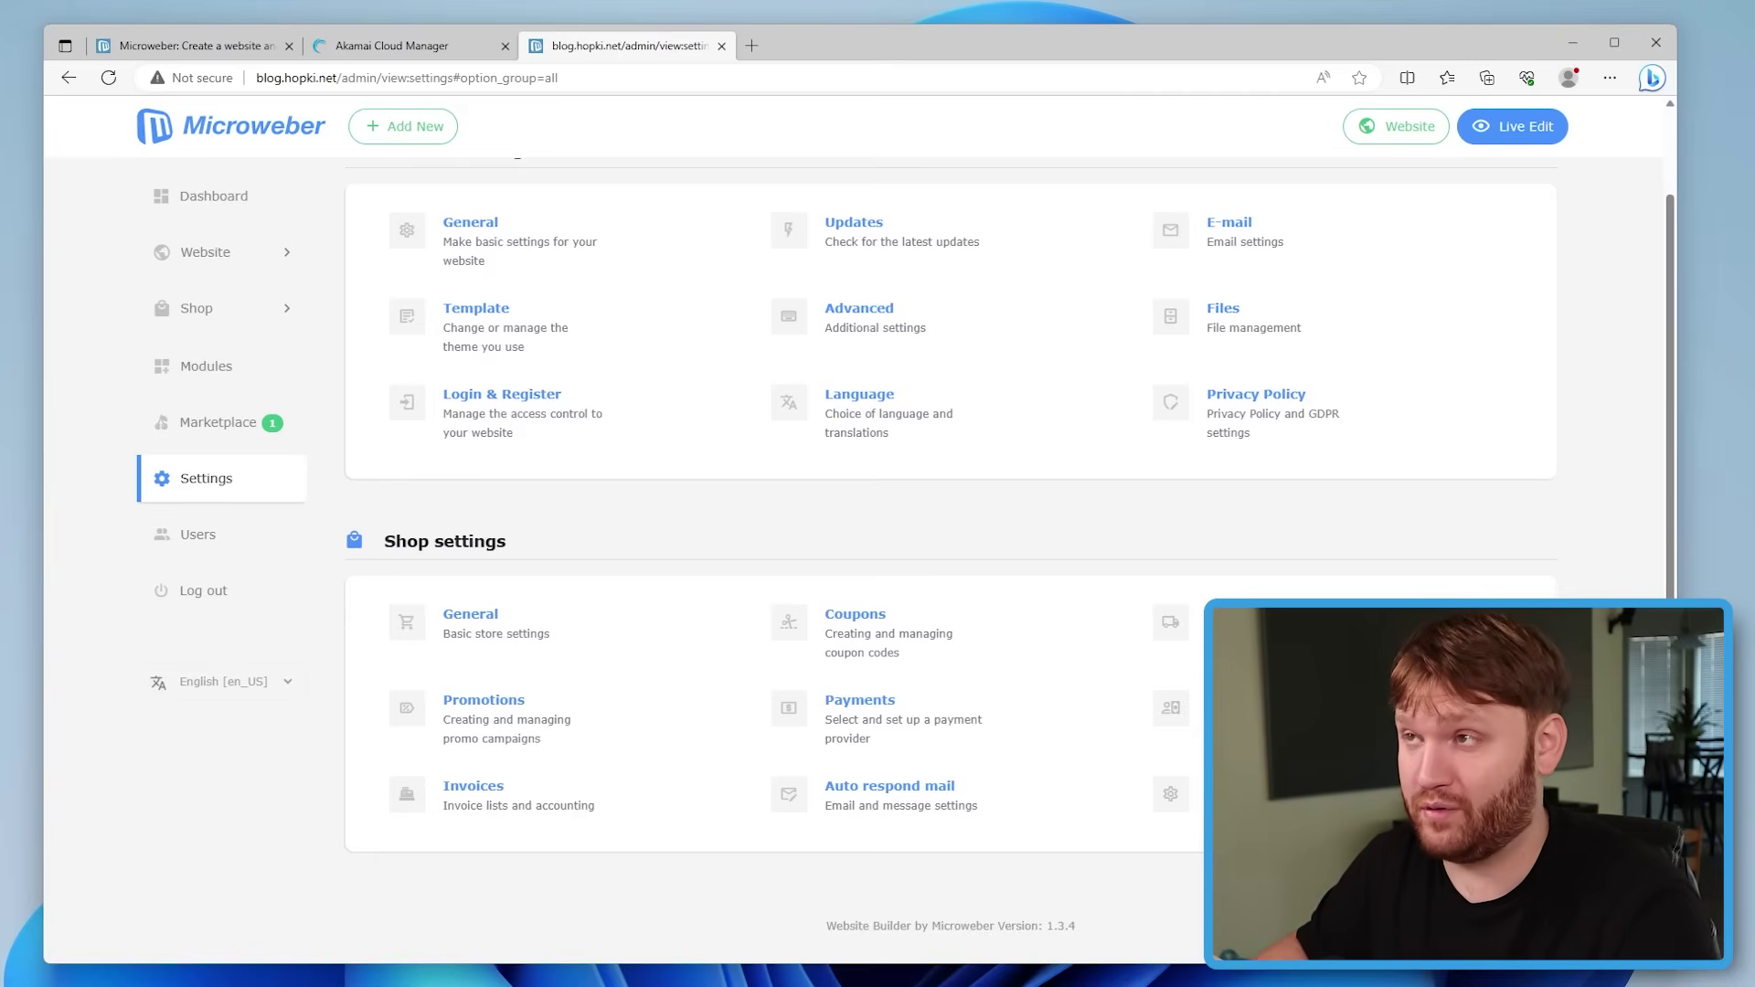
scroll(1199, 496, "up", 1)
left_click(538, 325)
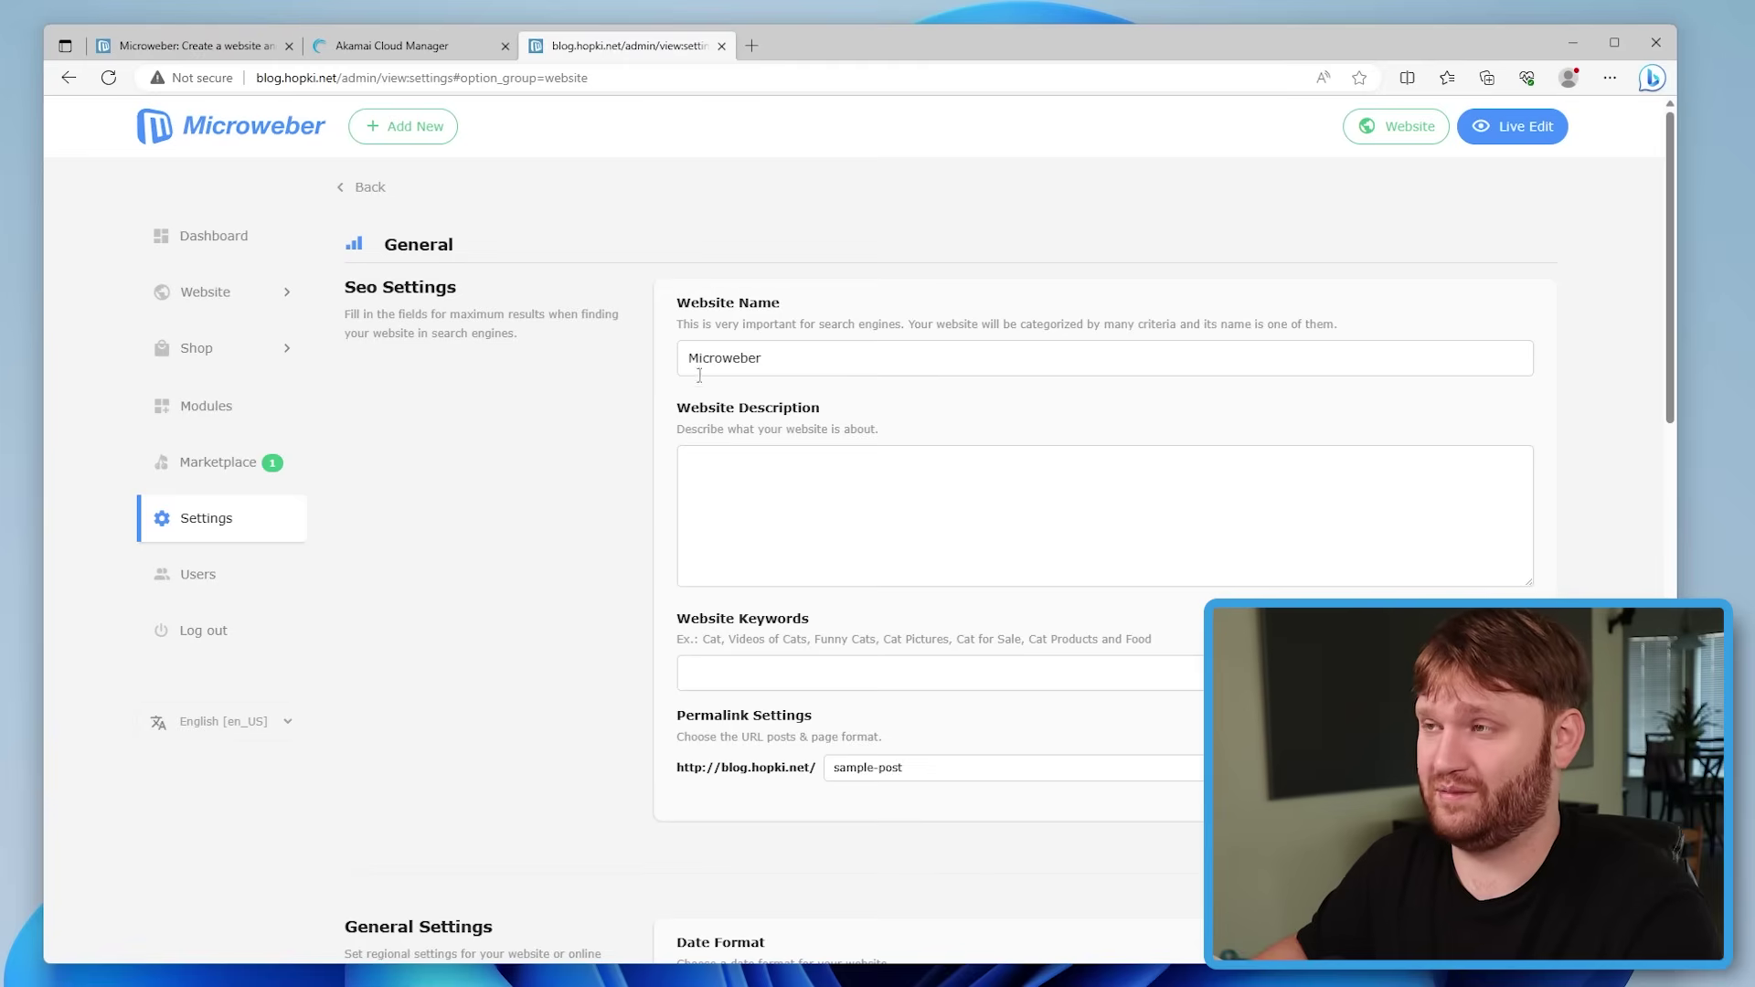
scroll(927, 561, "down", 5)
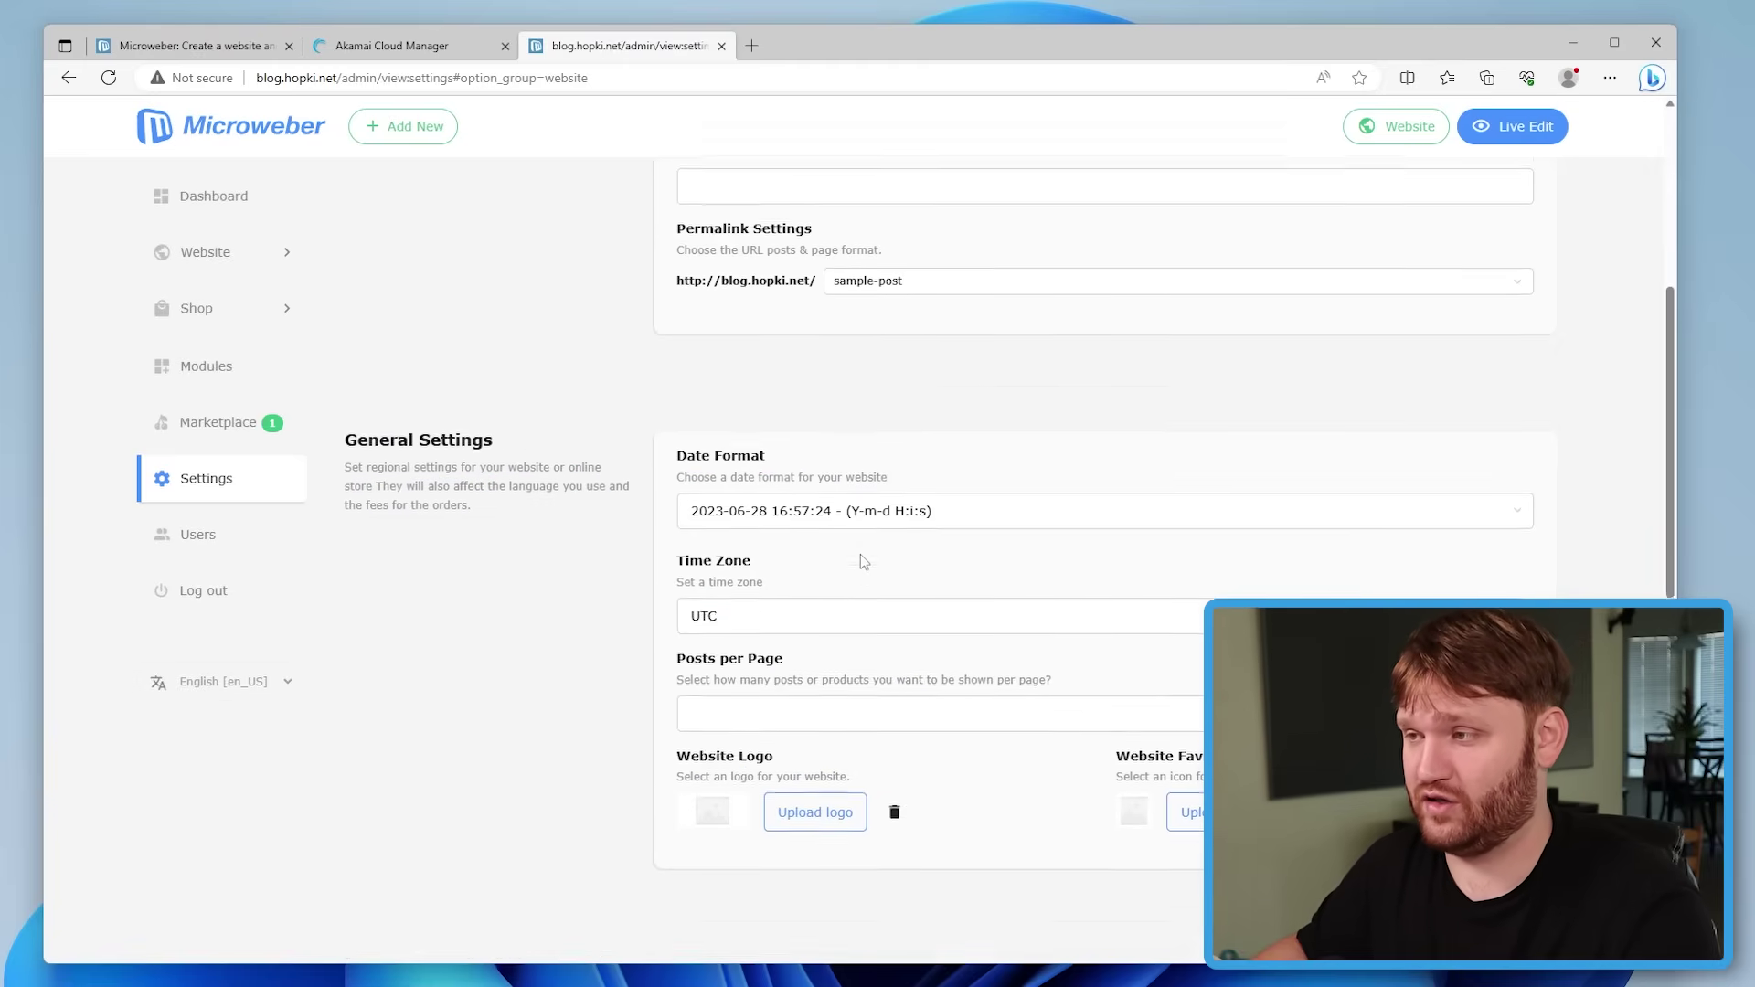
scroll(859, 619, "down", 9)
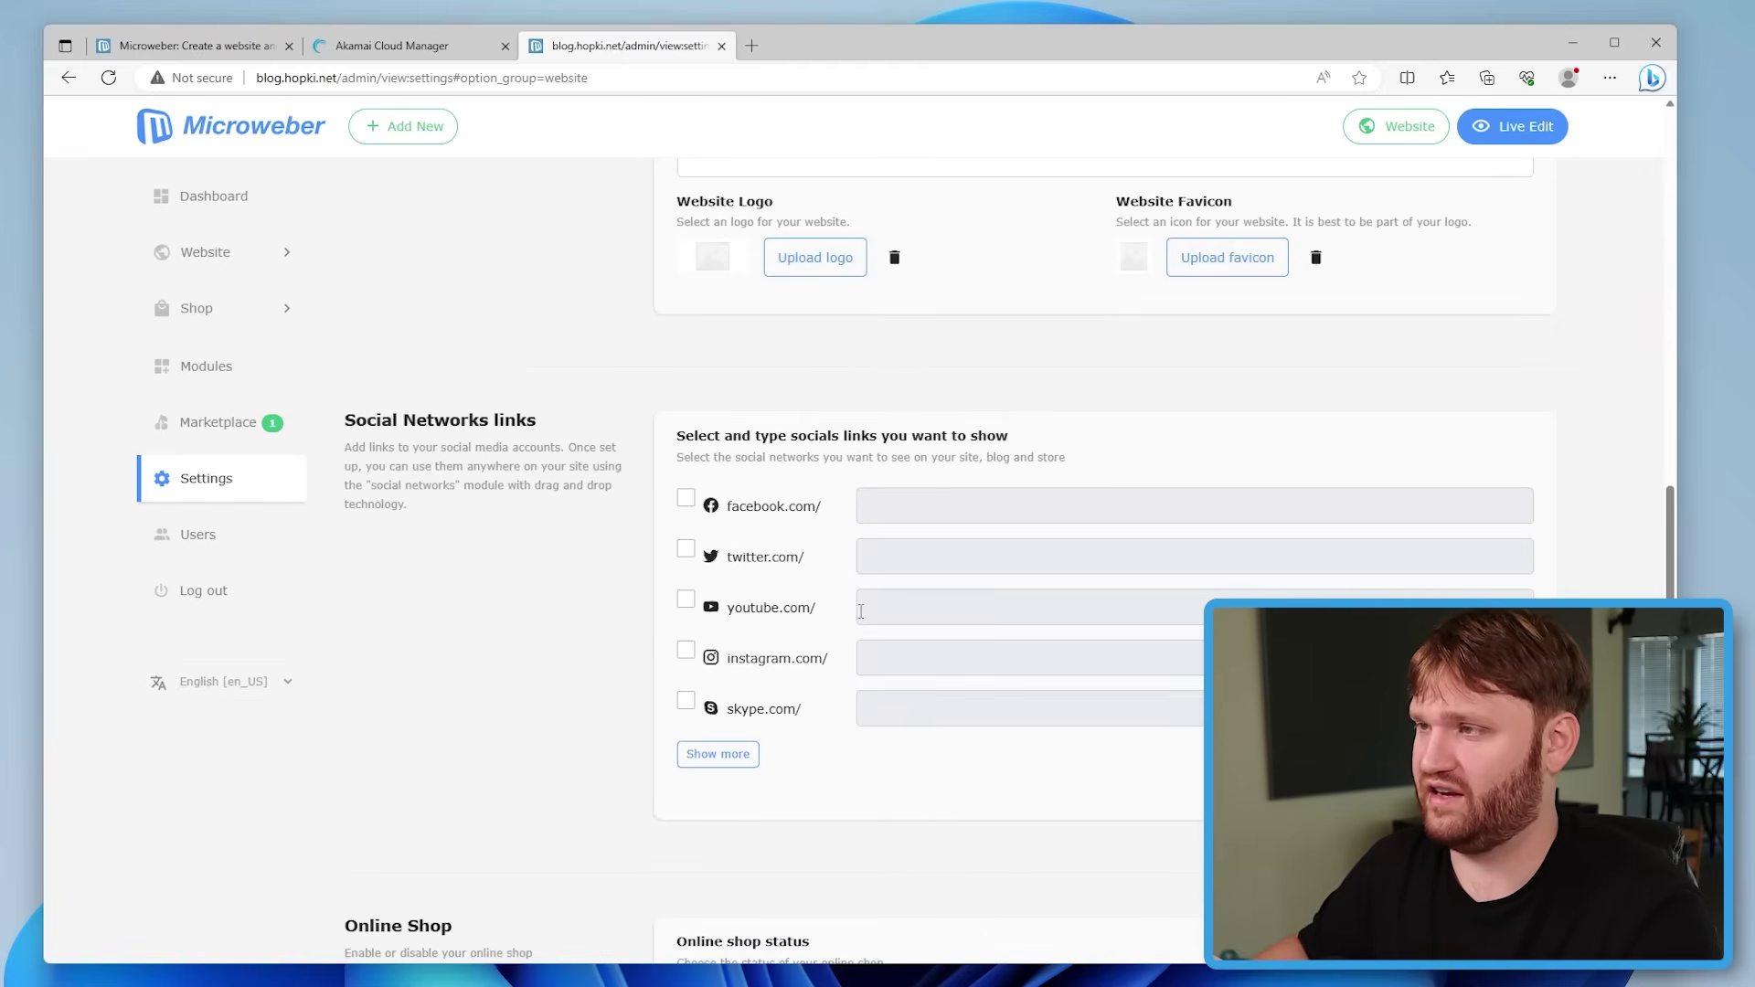
scroll(859, 620, "up", 15)
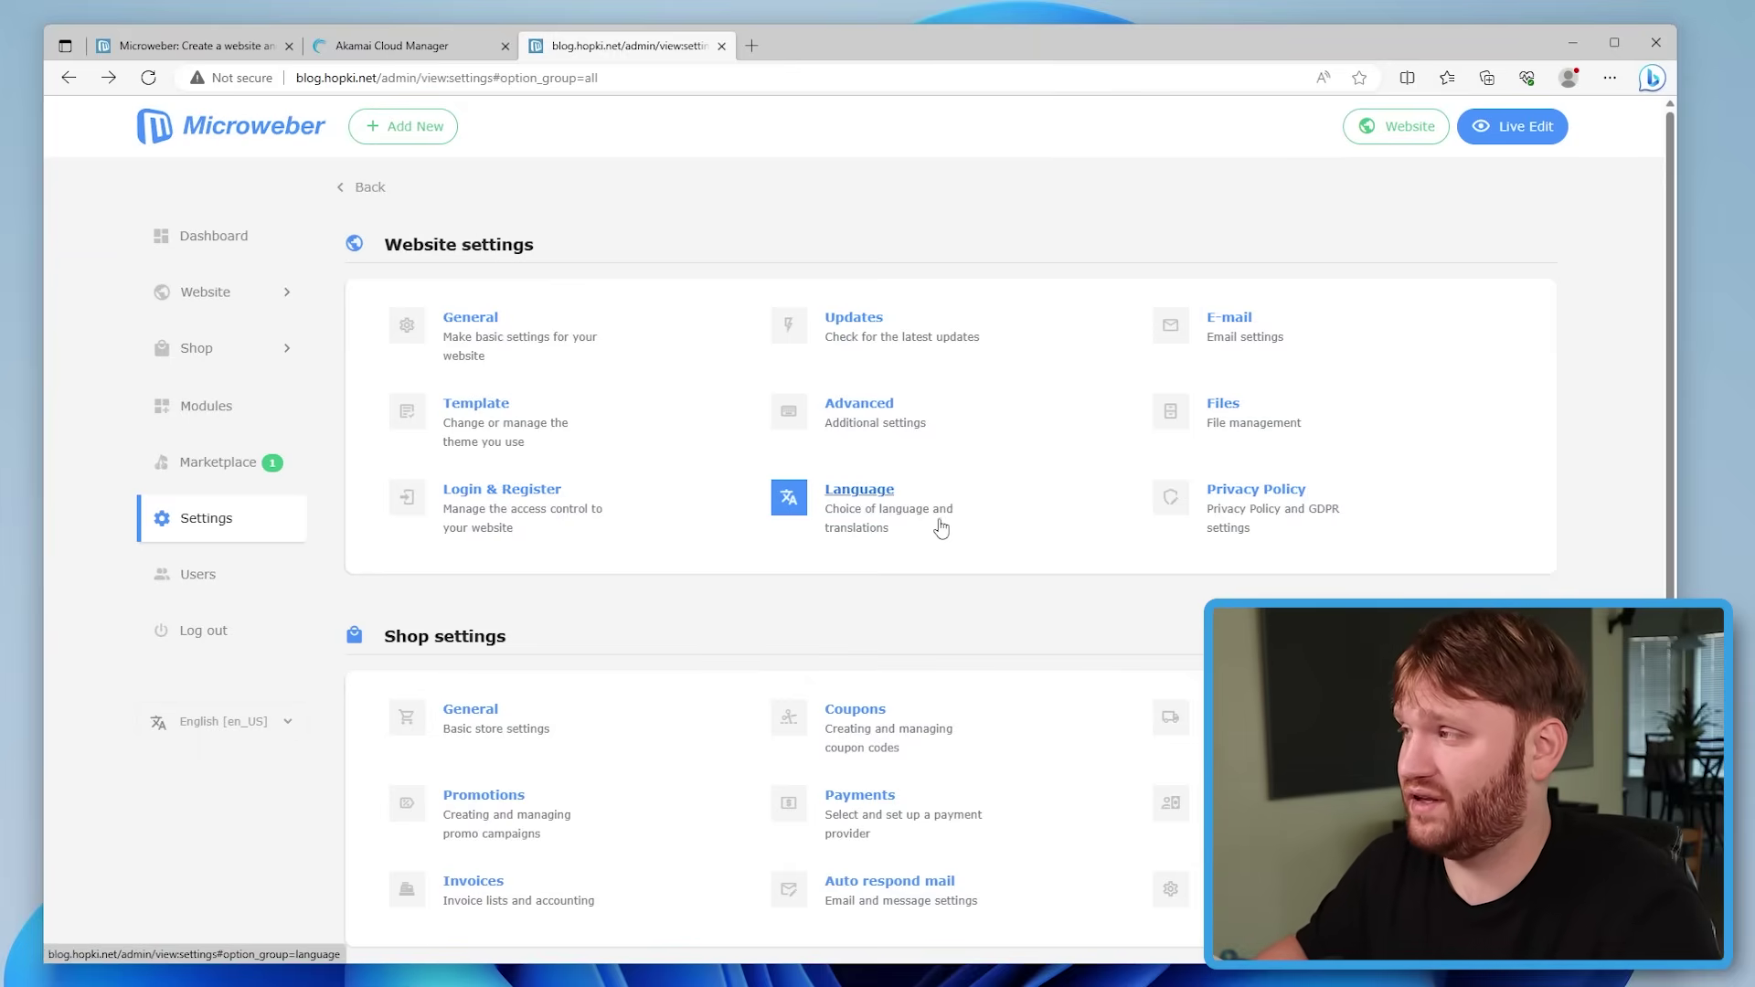
Copy unsplash-photo-1.jpg's URL from the Files manager, load it in the browser, then go back
left_click(1171, 412)
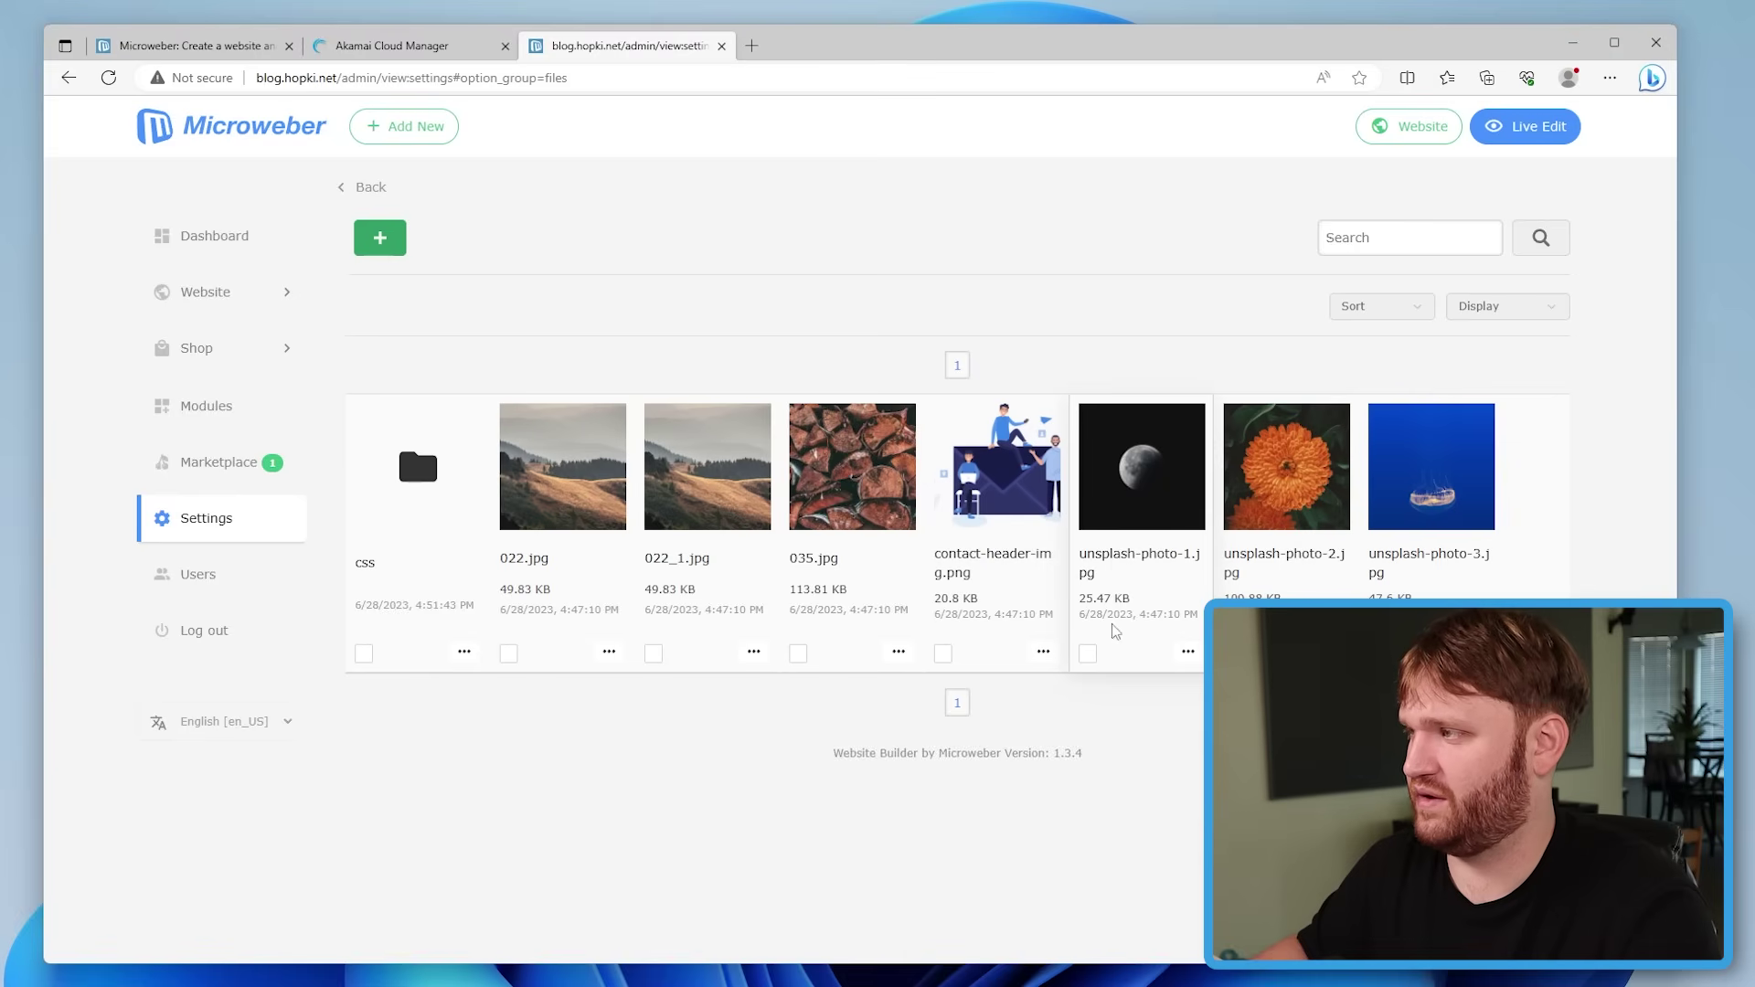
left_click(1188, 653)
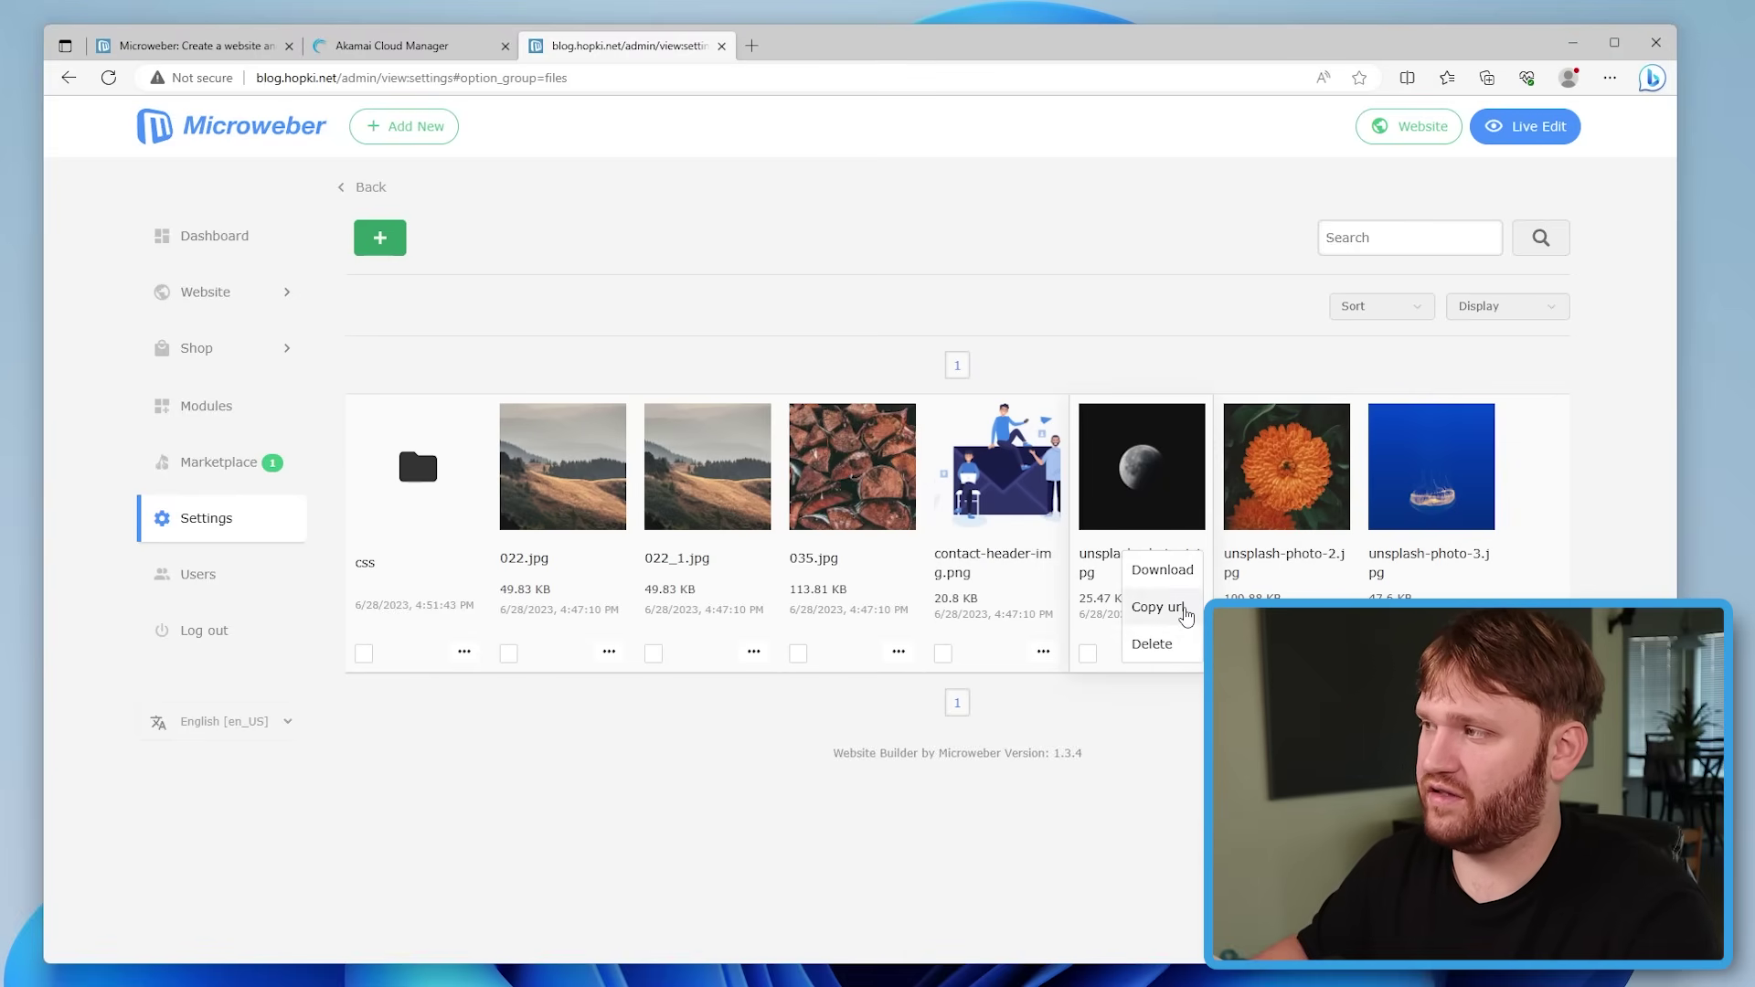
left_click(1178, 609)
left_click(752, 48)
key("ctrl+w")
left_click(914, 78)
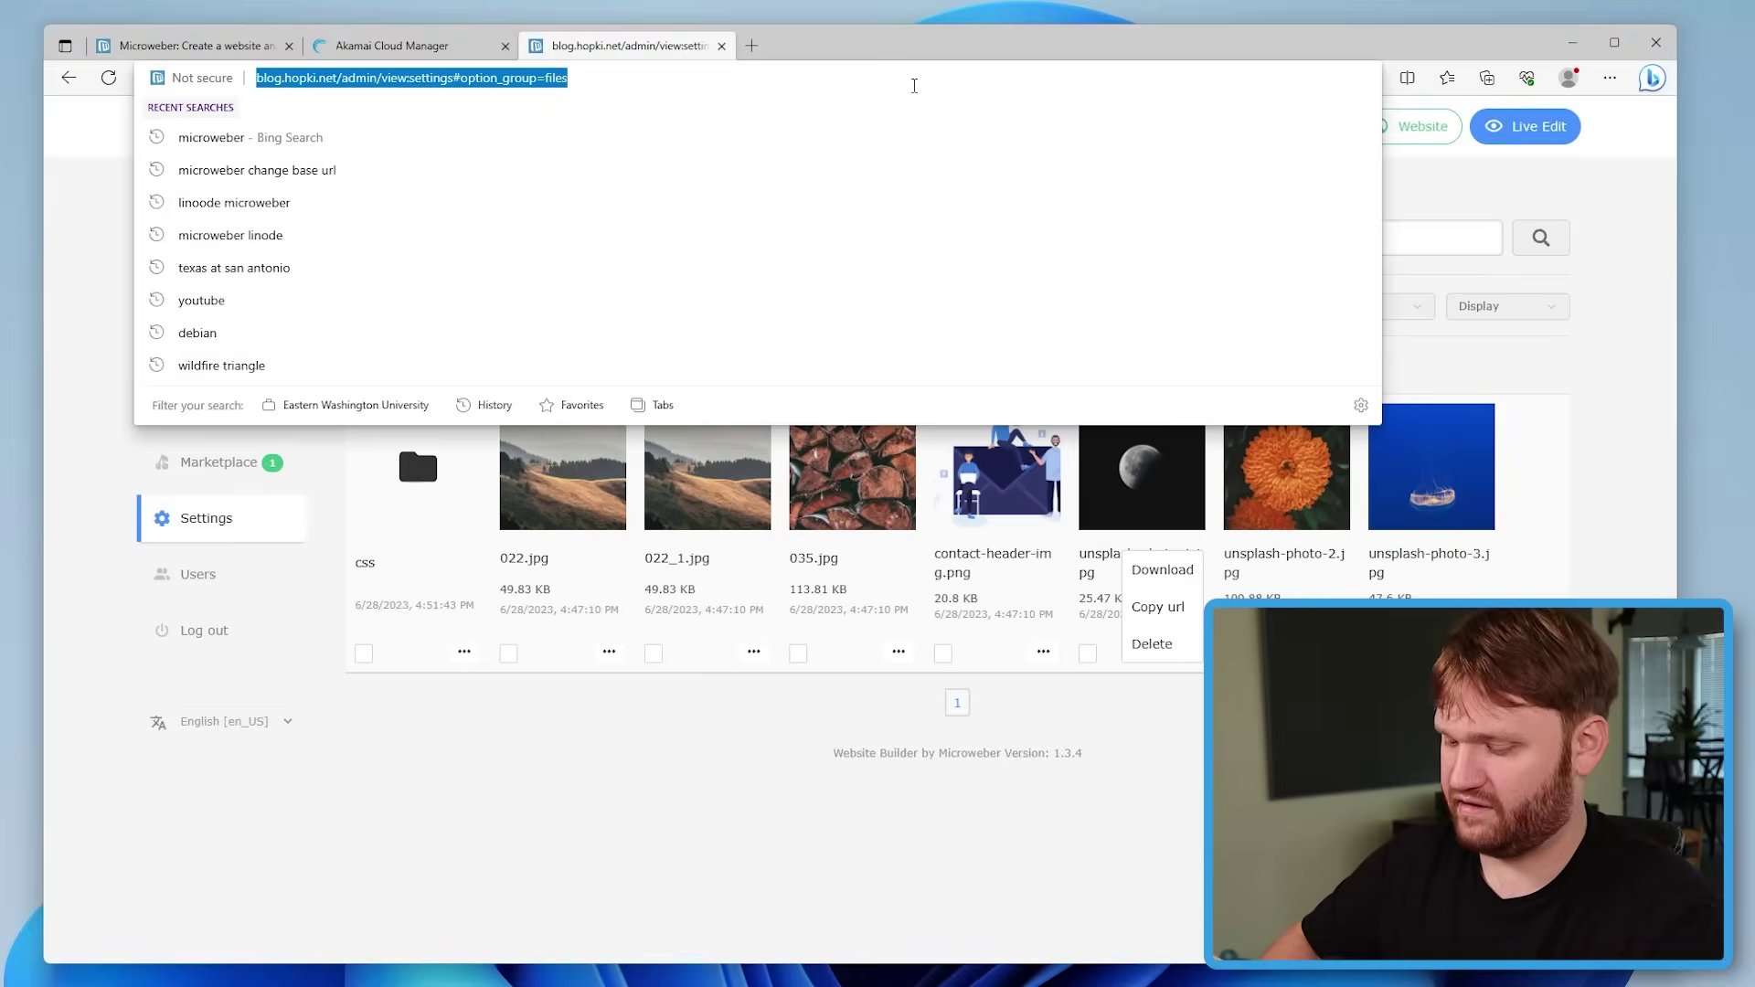
type("http://blog.hopki.net/userfiles/media/default/unsplash-photo-1.jpg")
key("Return")
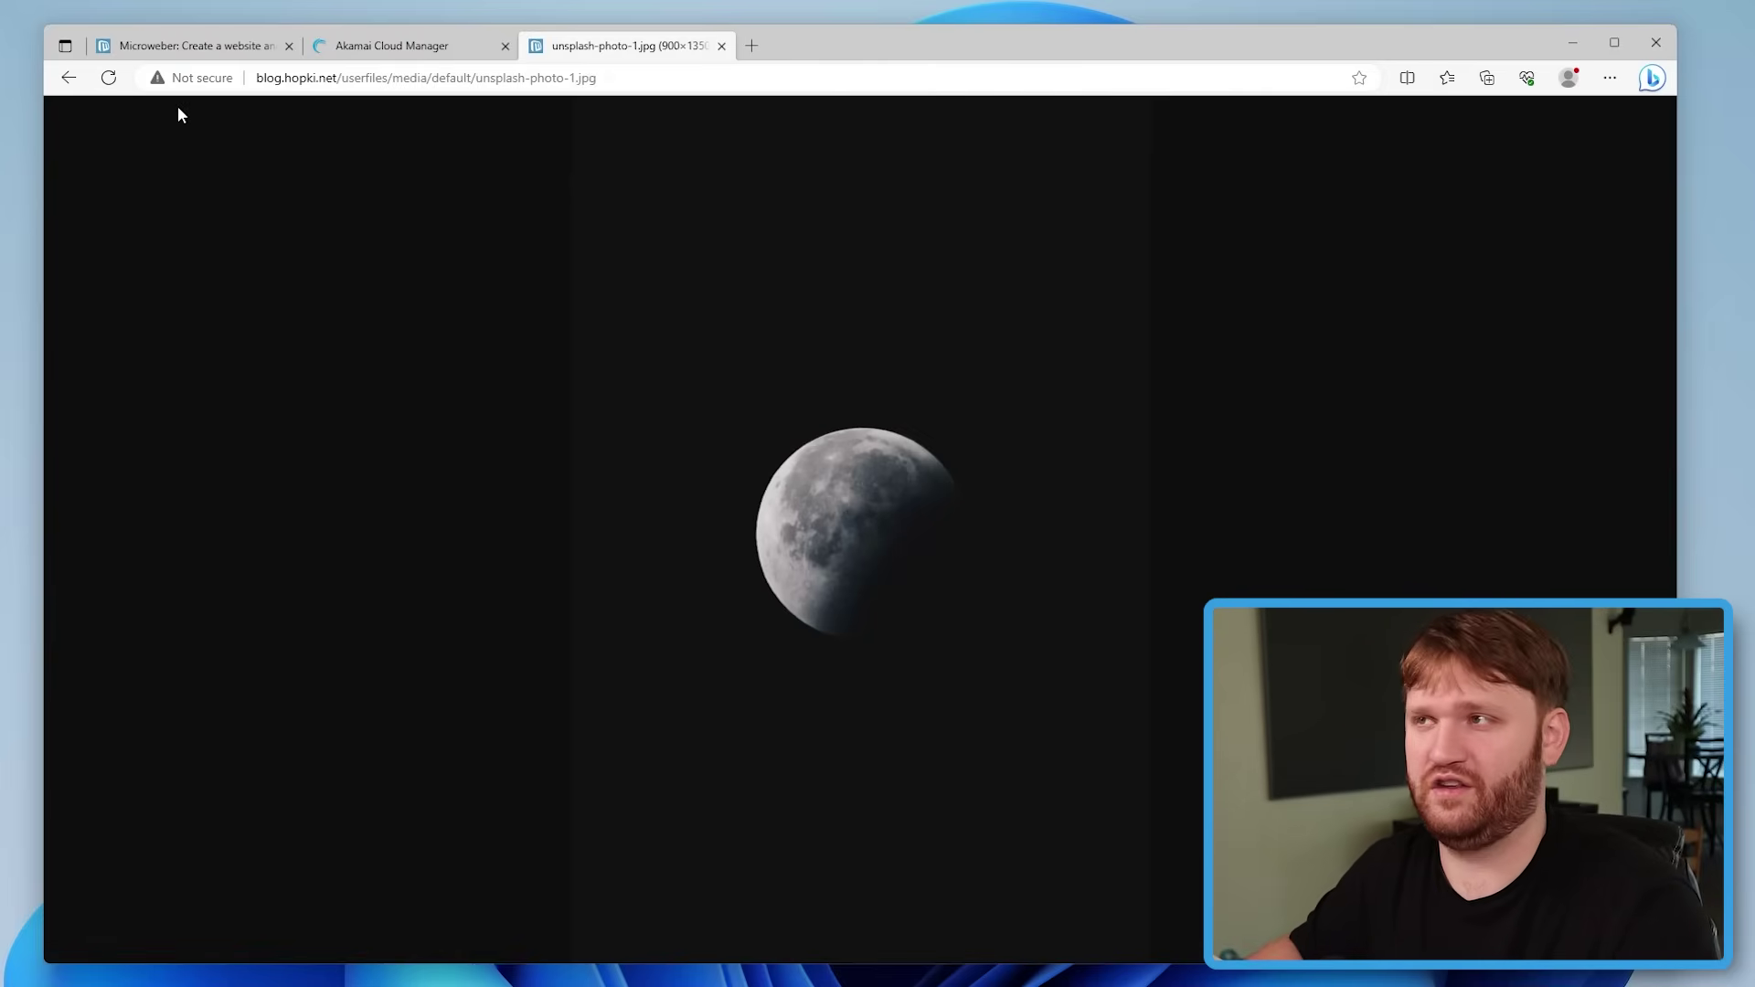
left_click(69, 78)
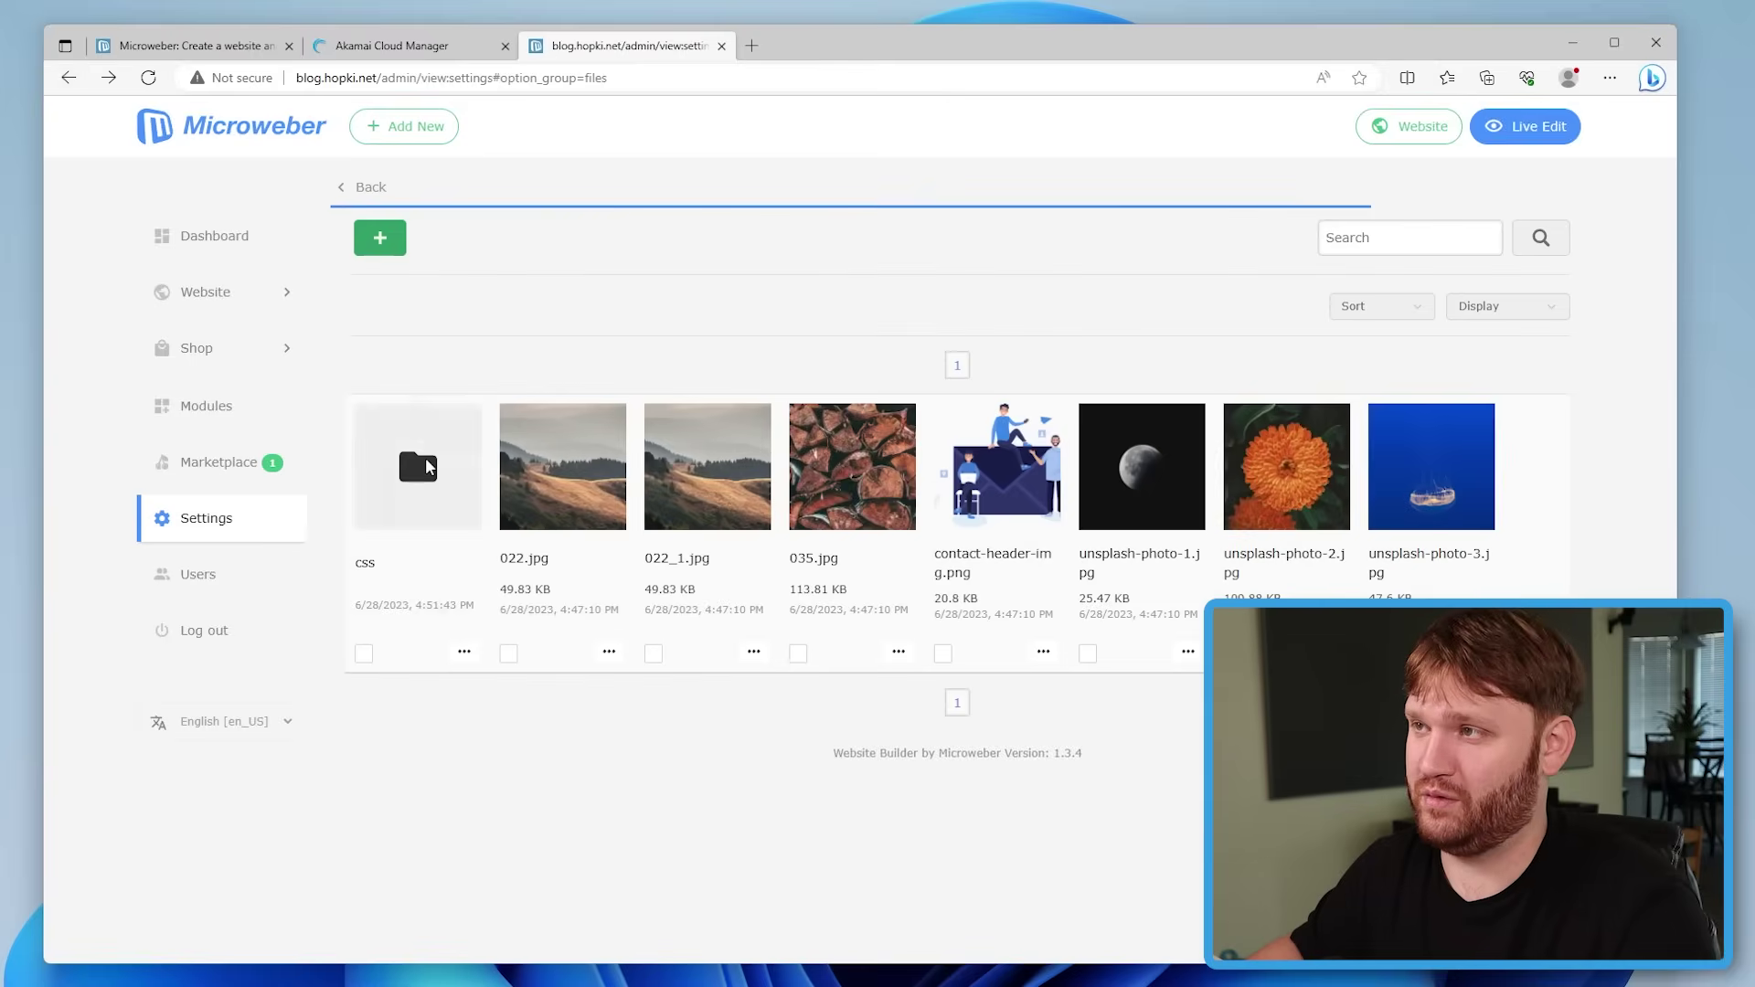
Start a new user from the Users page, expand its Two Factor Authentication options, and check connection security
left_click(262, 583)
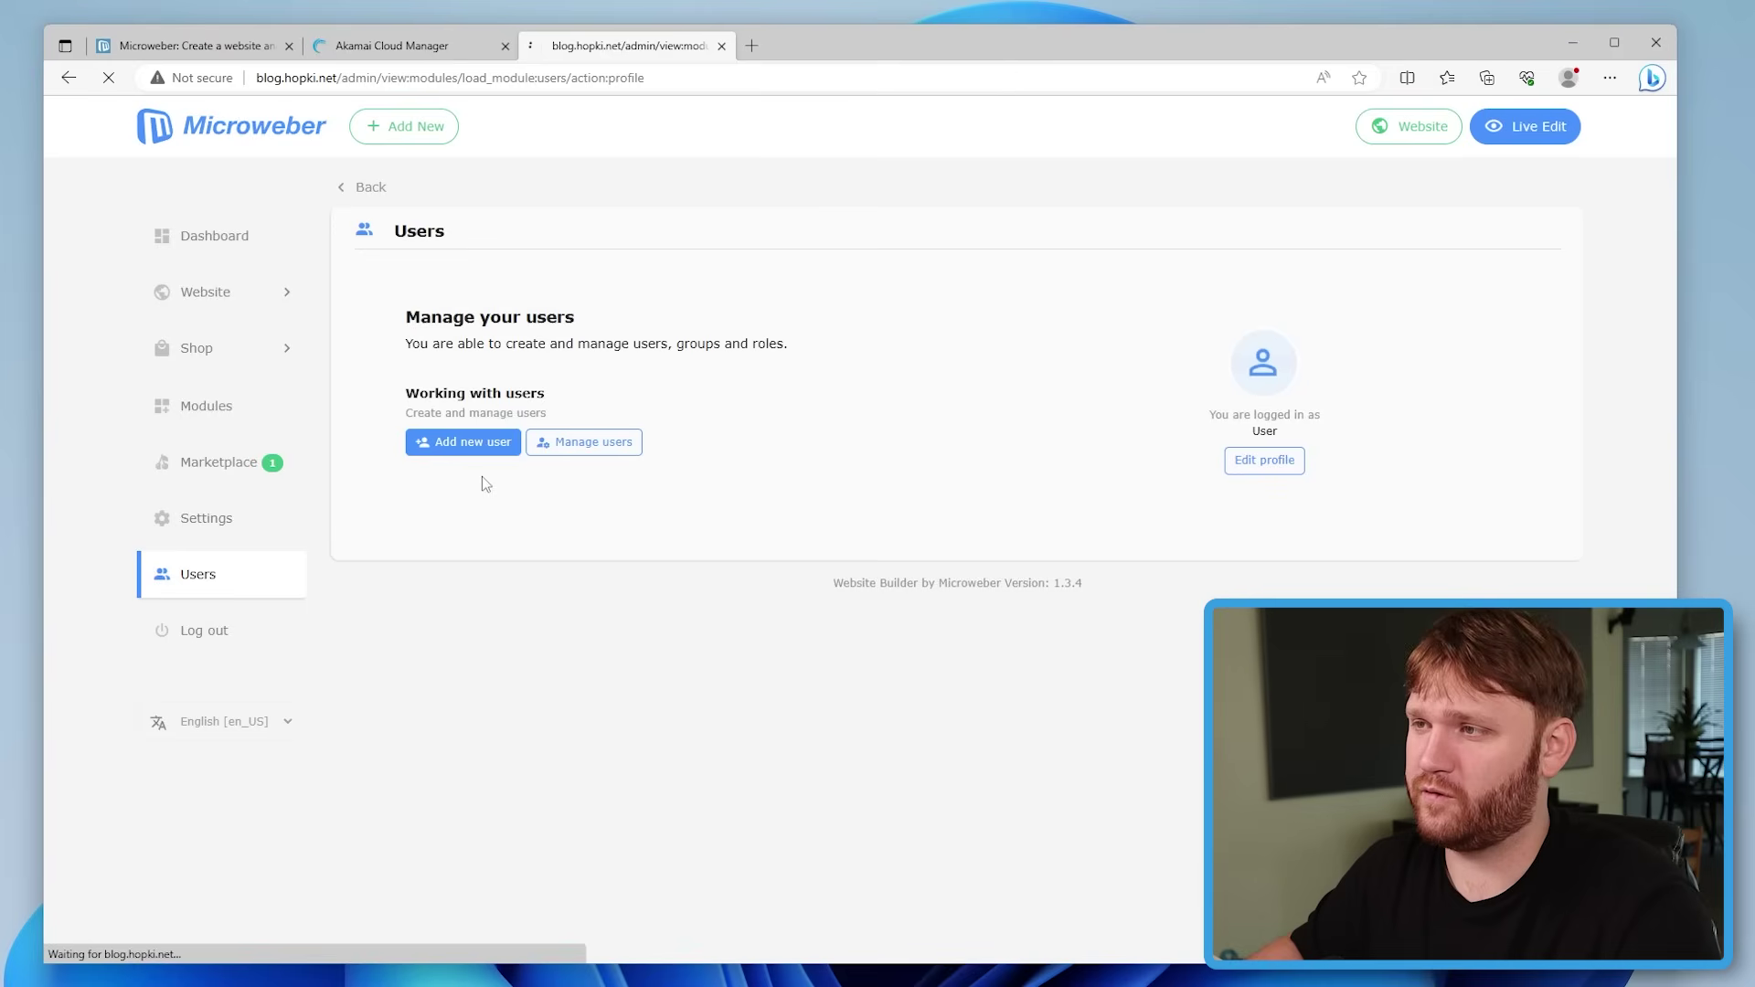
left_click(430, 443)
scroll(650, 227, "down", 4)
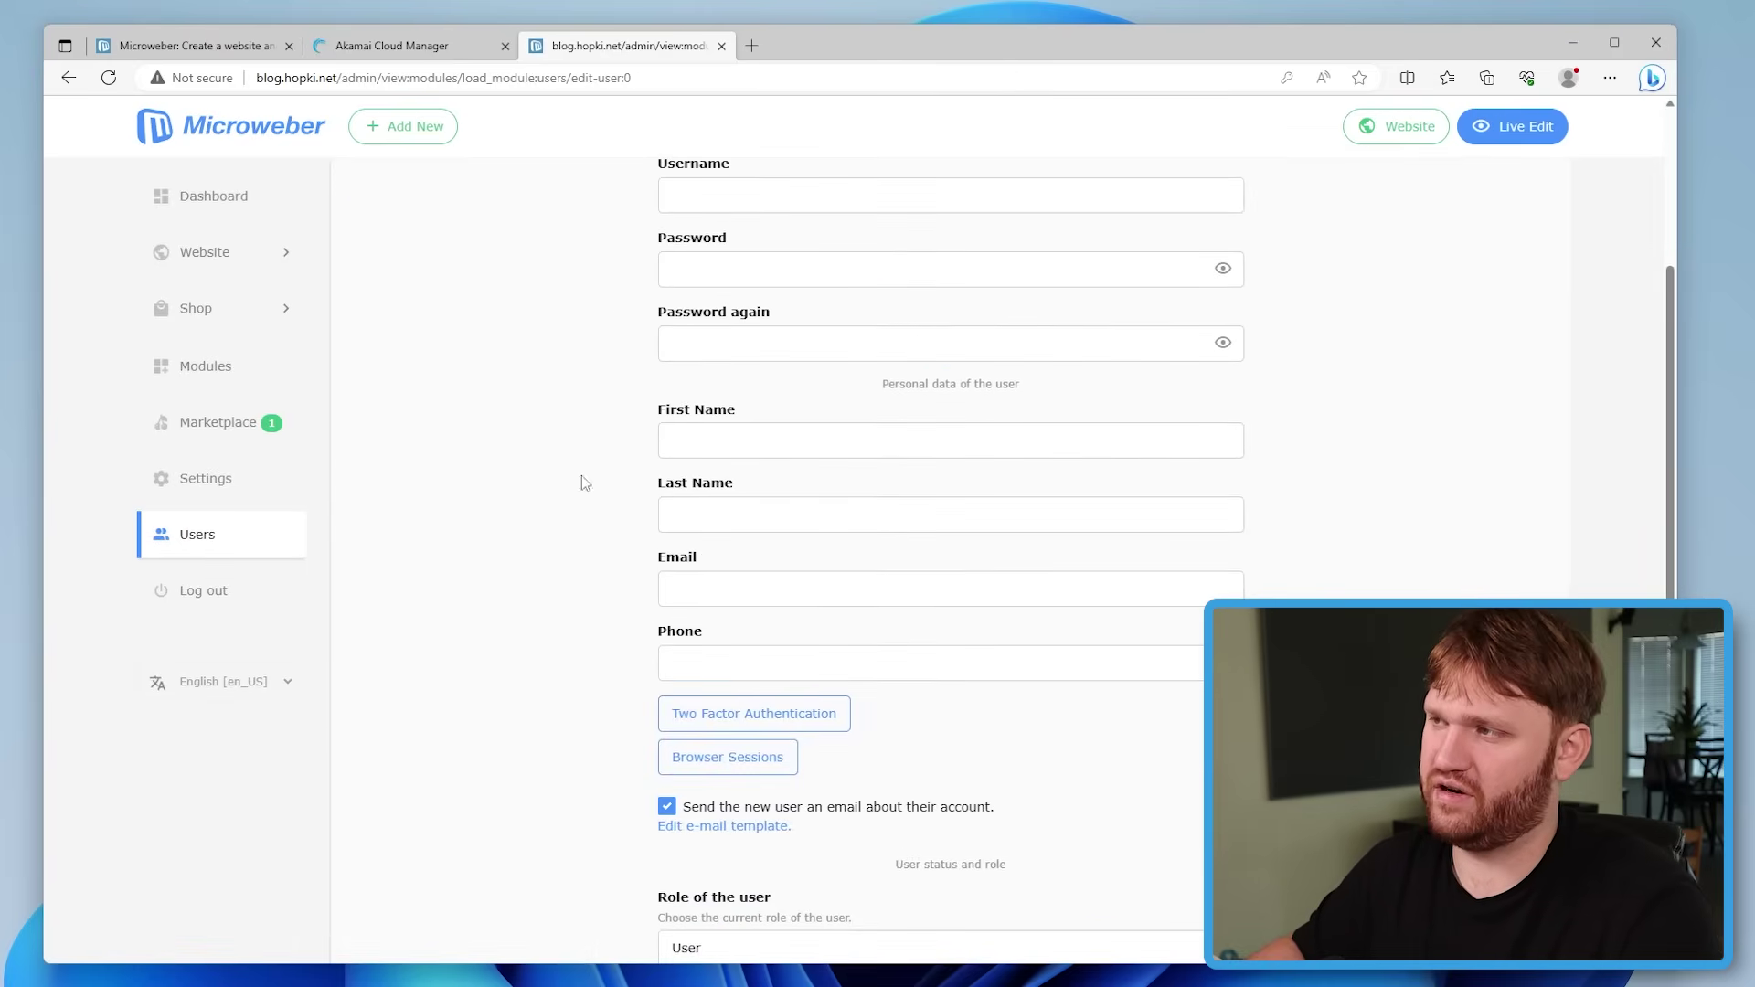
left_click(682, 707)
scroll(352, 489, "down", 2)
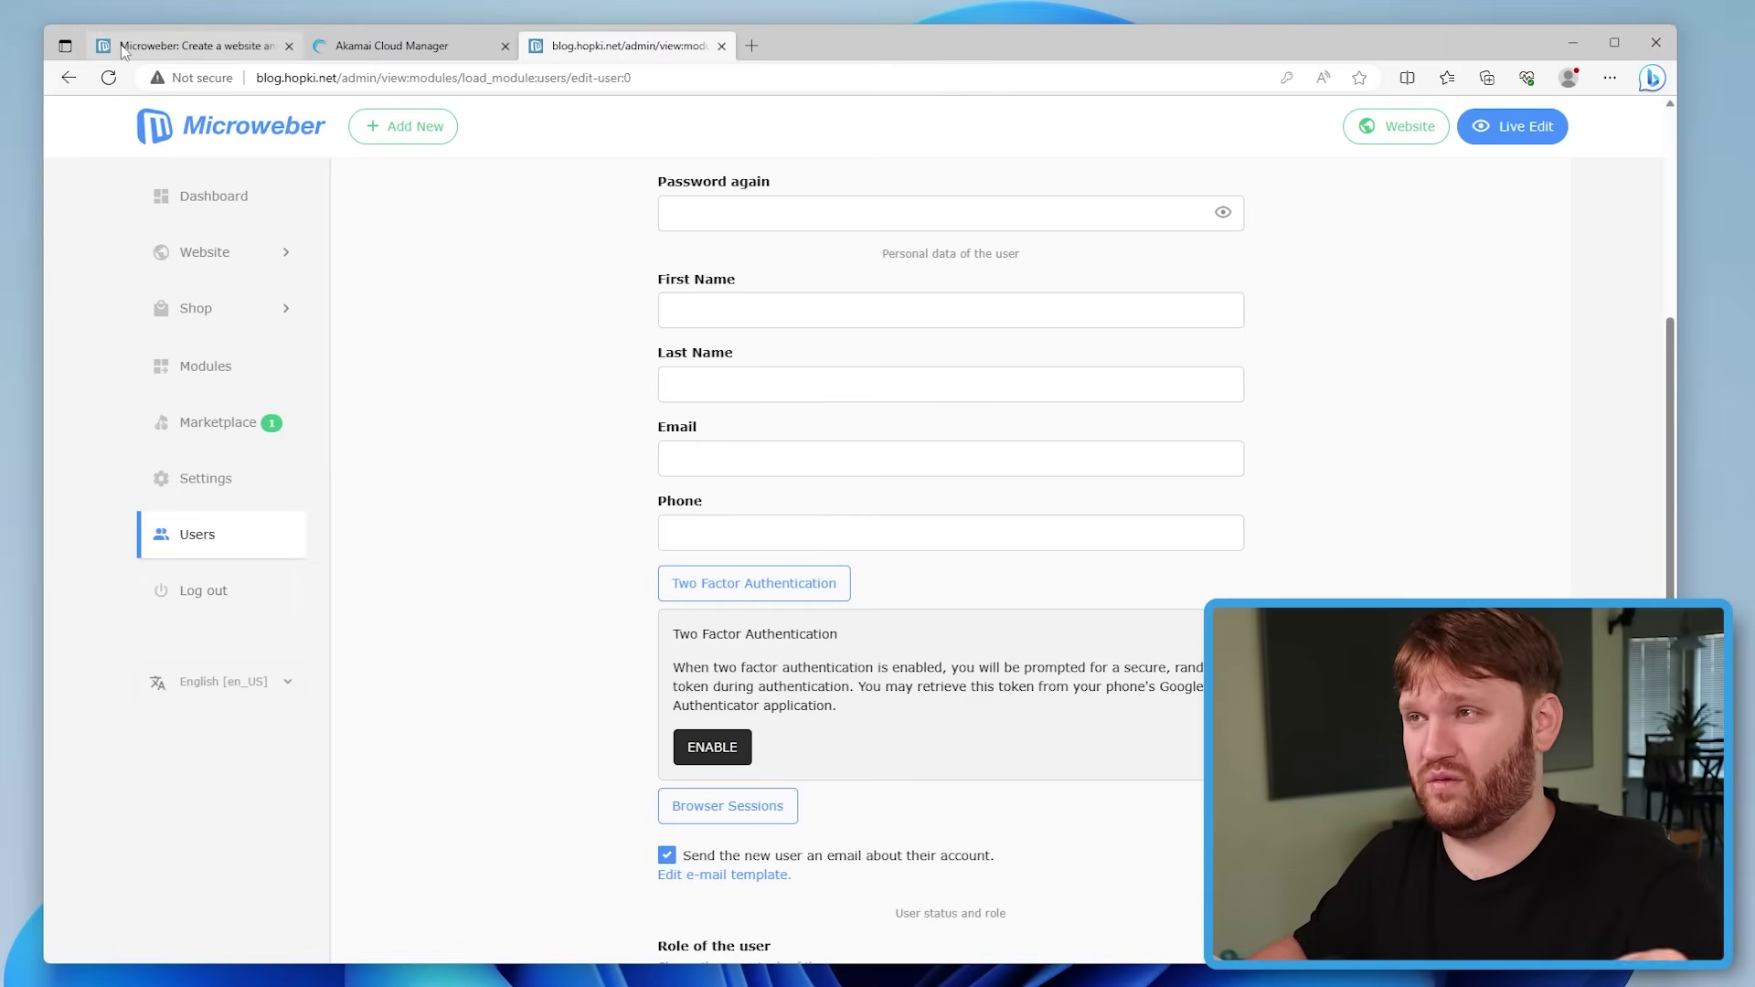
left_click(202, 78)
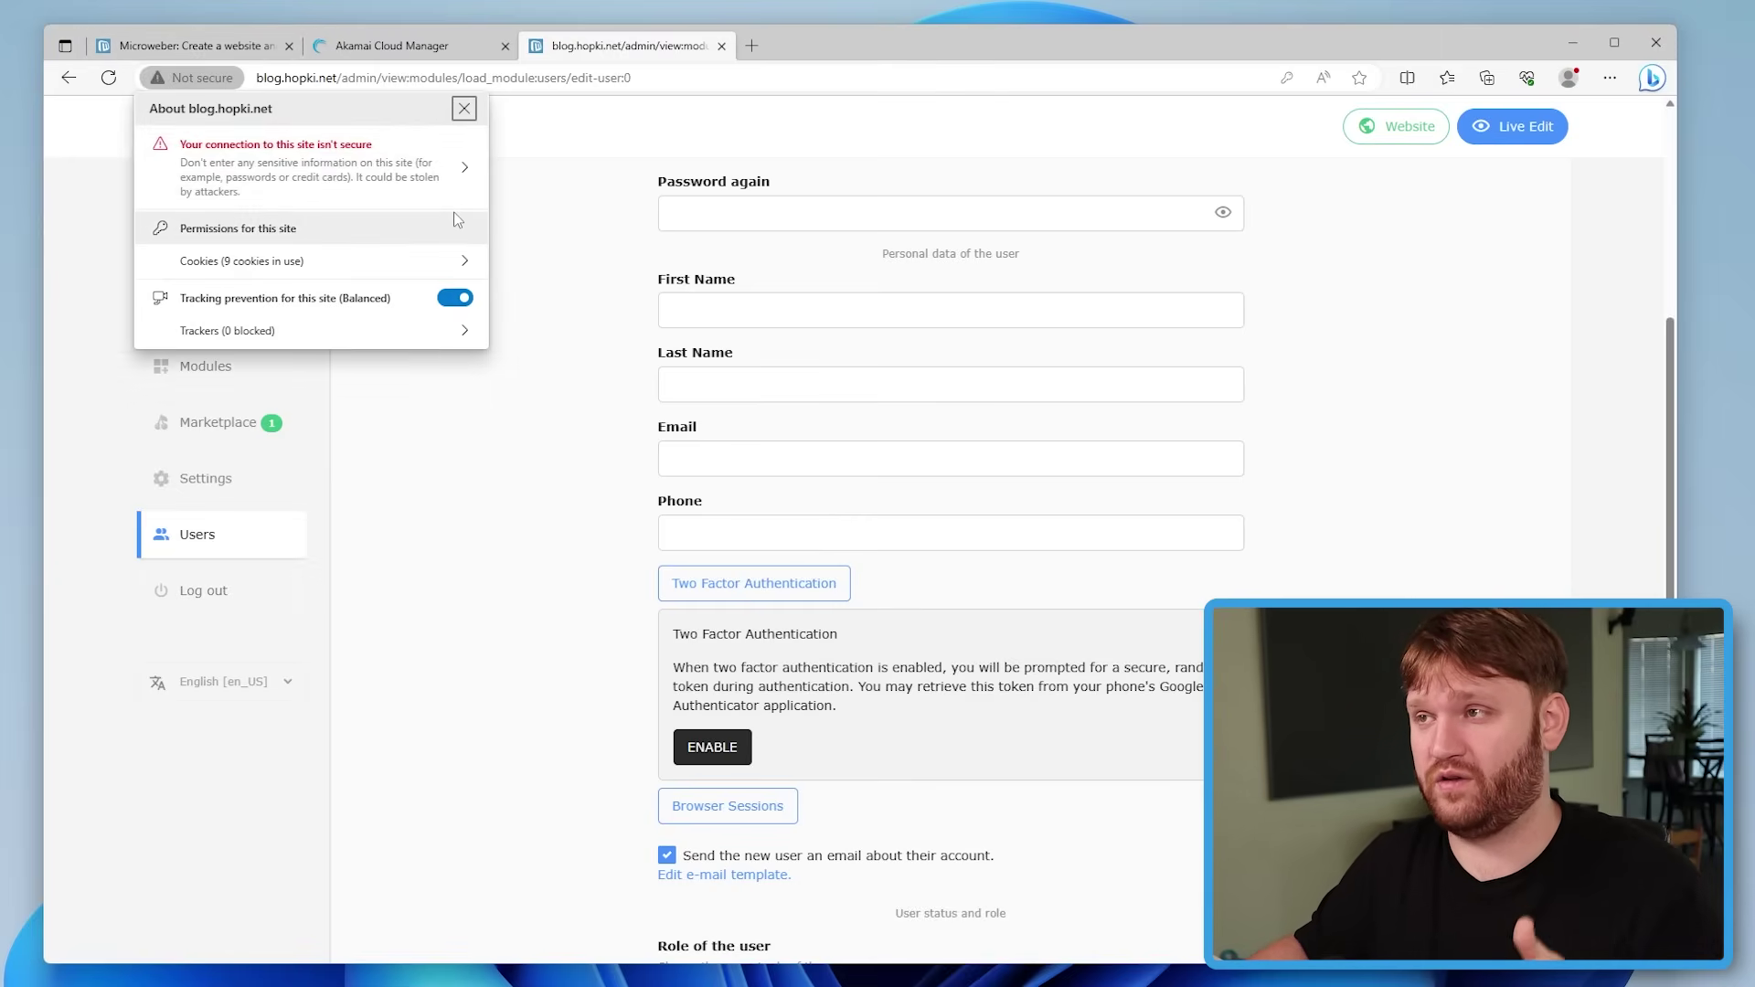